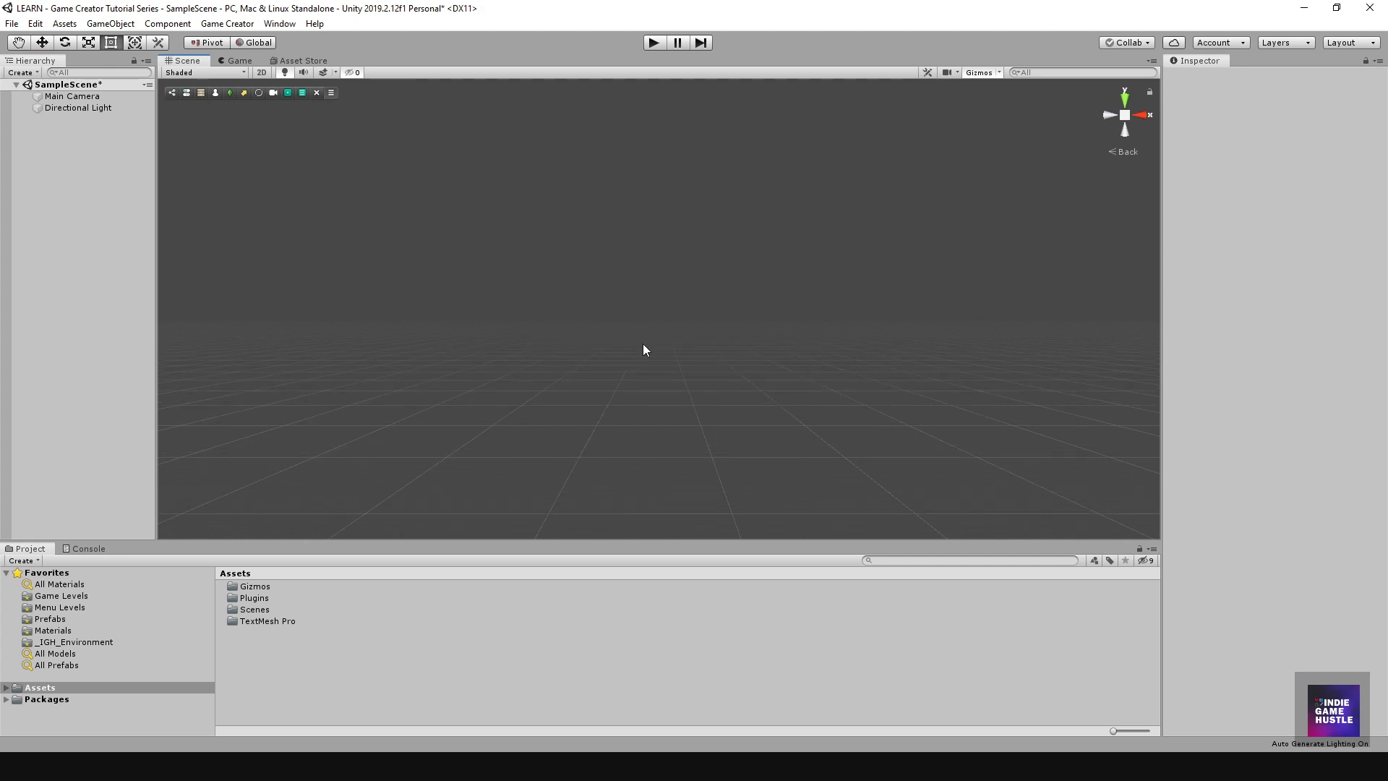
Add a UI Canvas to SampleScene and select it.
right_click(64, 167)
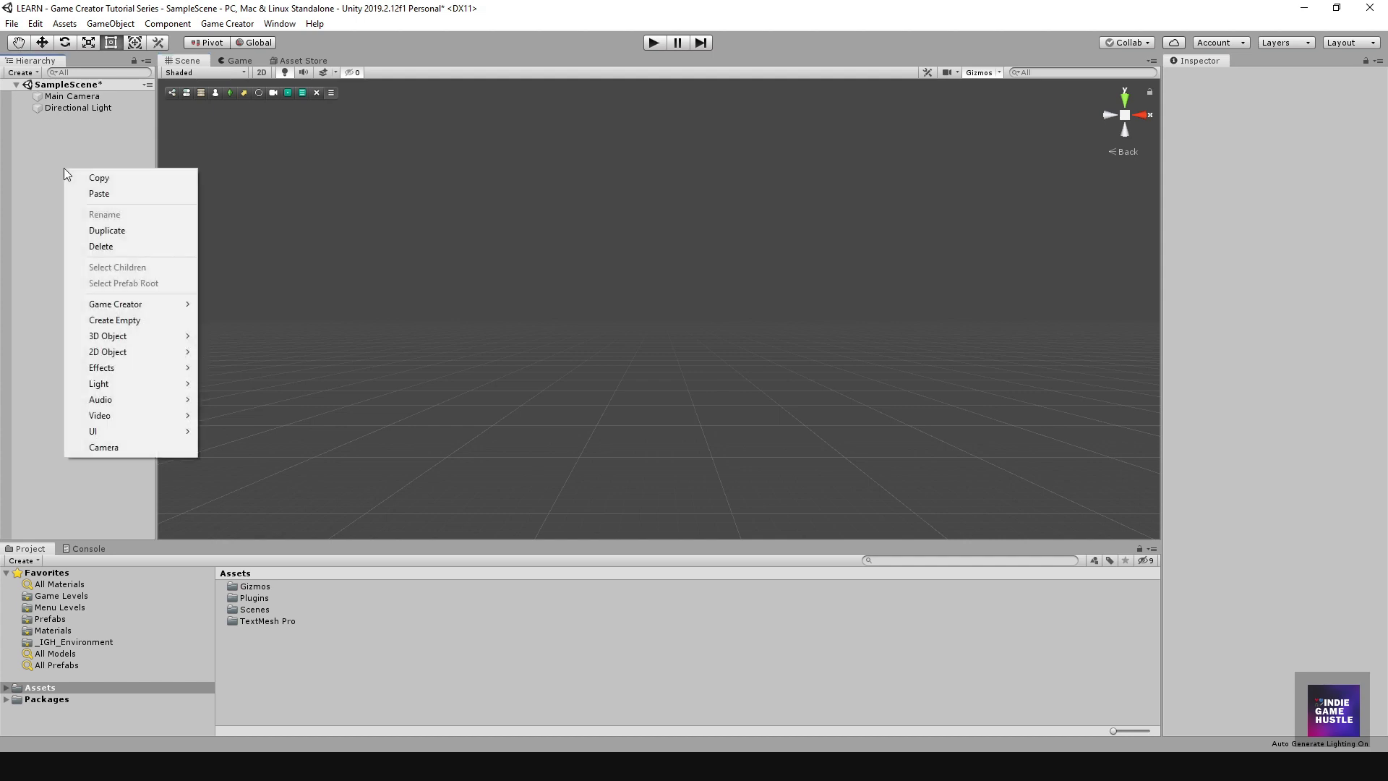
mouse_move(165, 429)
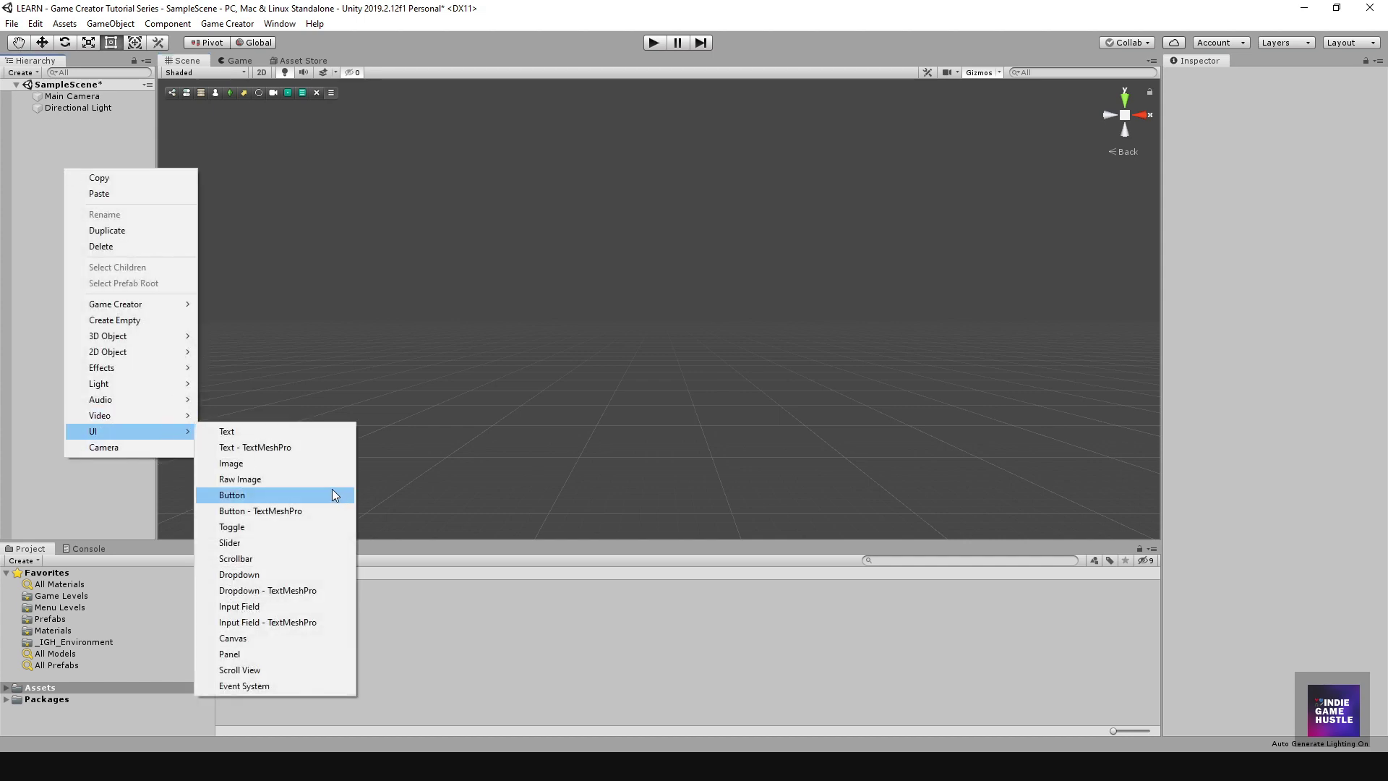
left_click(285, 638)
left_click(68, 210)
left_click(63, 122)
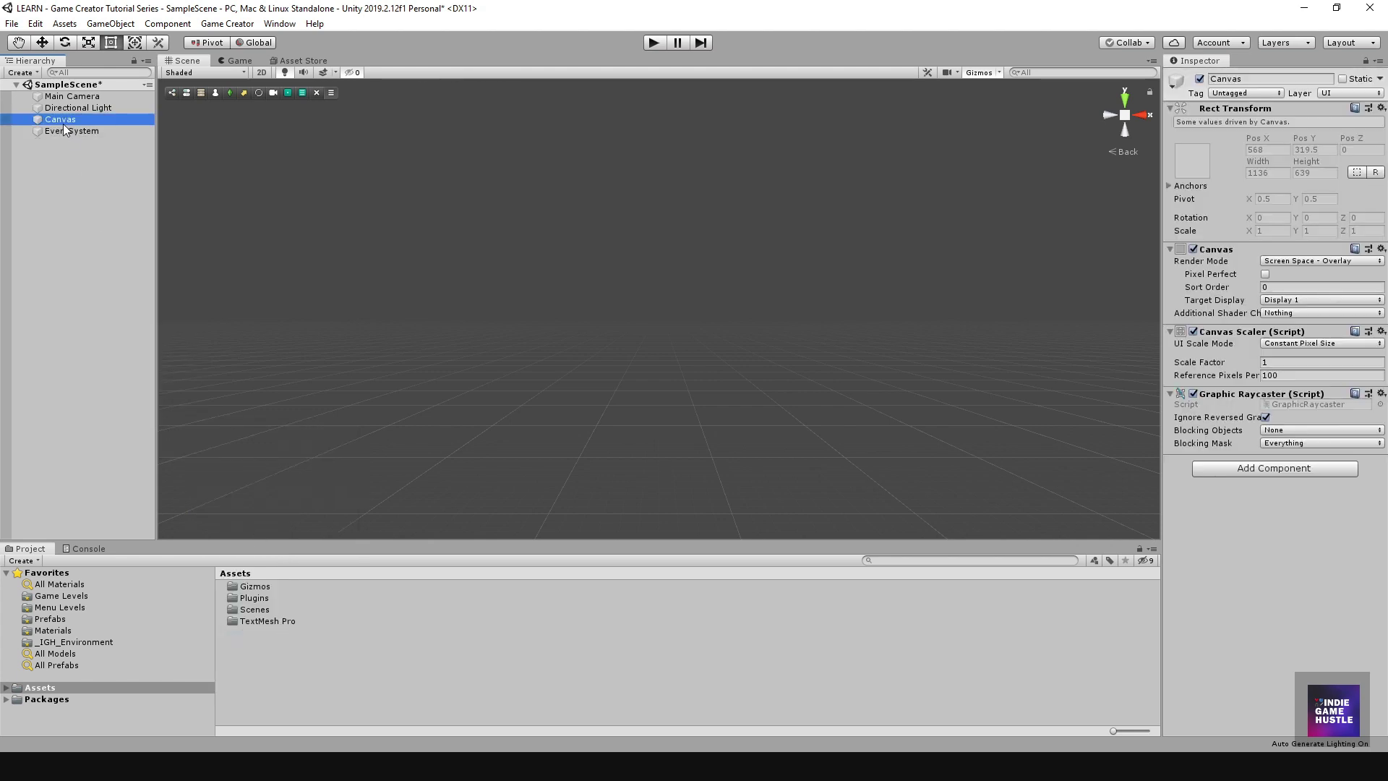
Set the Canvas Scaler to Scale With Screen Size with a reference resolution of 1920 by 1080.
left_click(1287, 342)
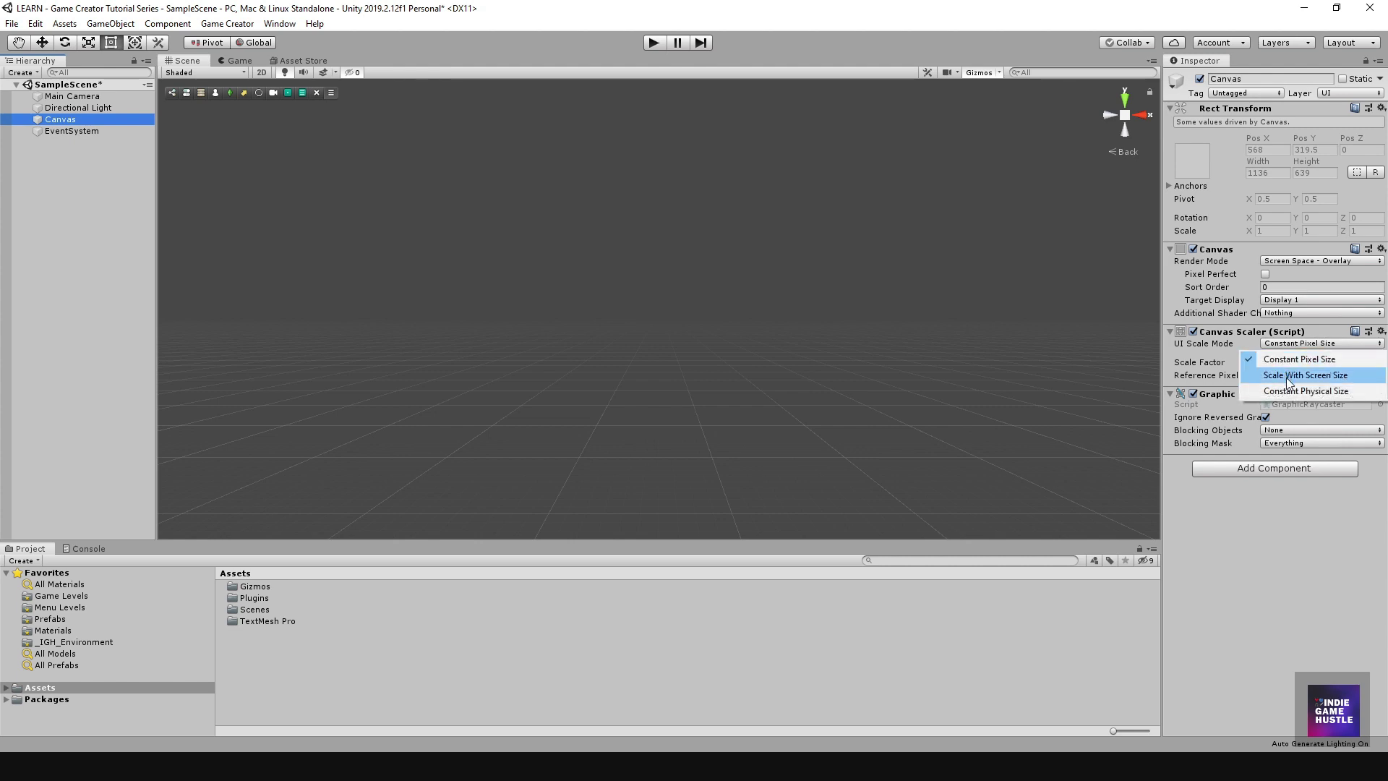
left_click(1285, 376)
left_click(1234, 373)
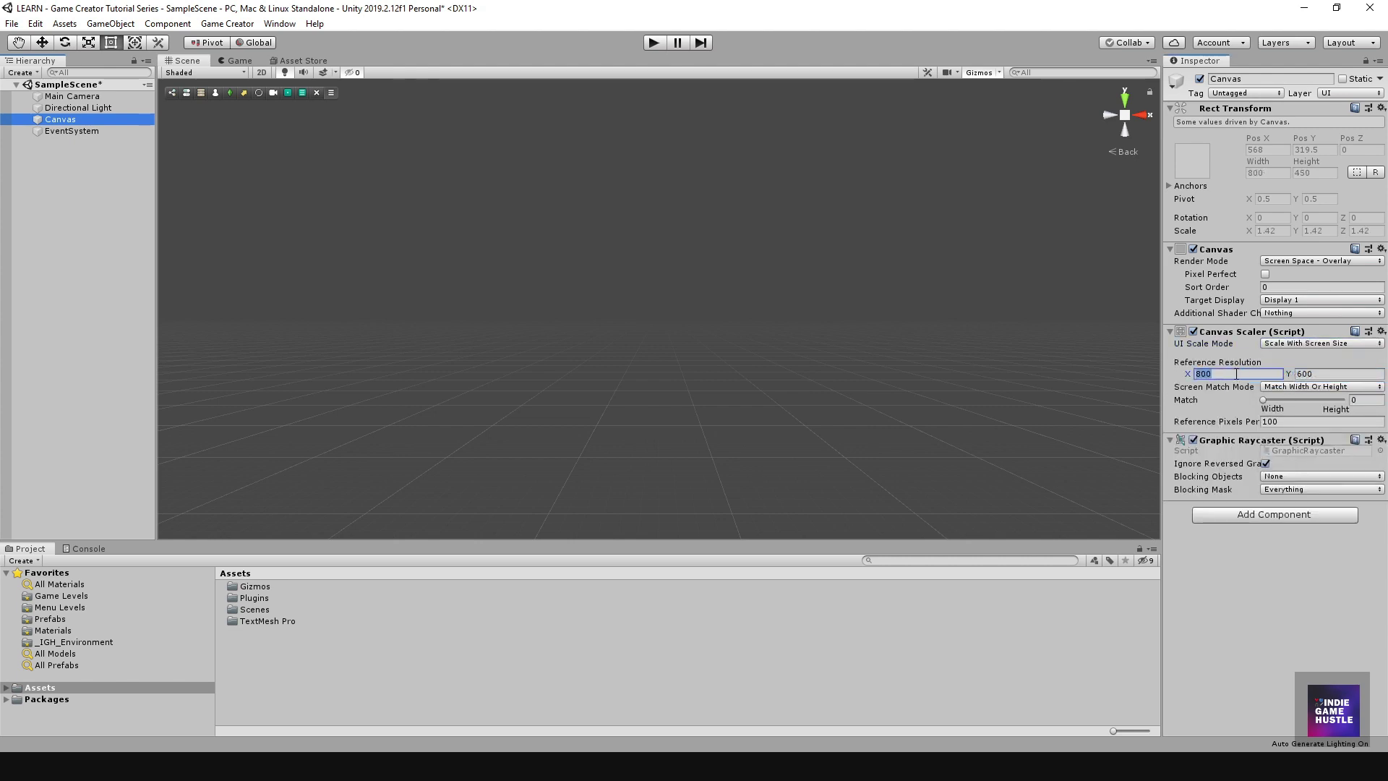
type("1920")
key("Tab")
type("10")
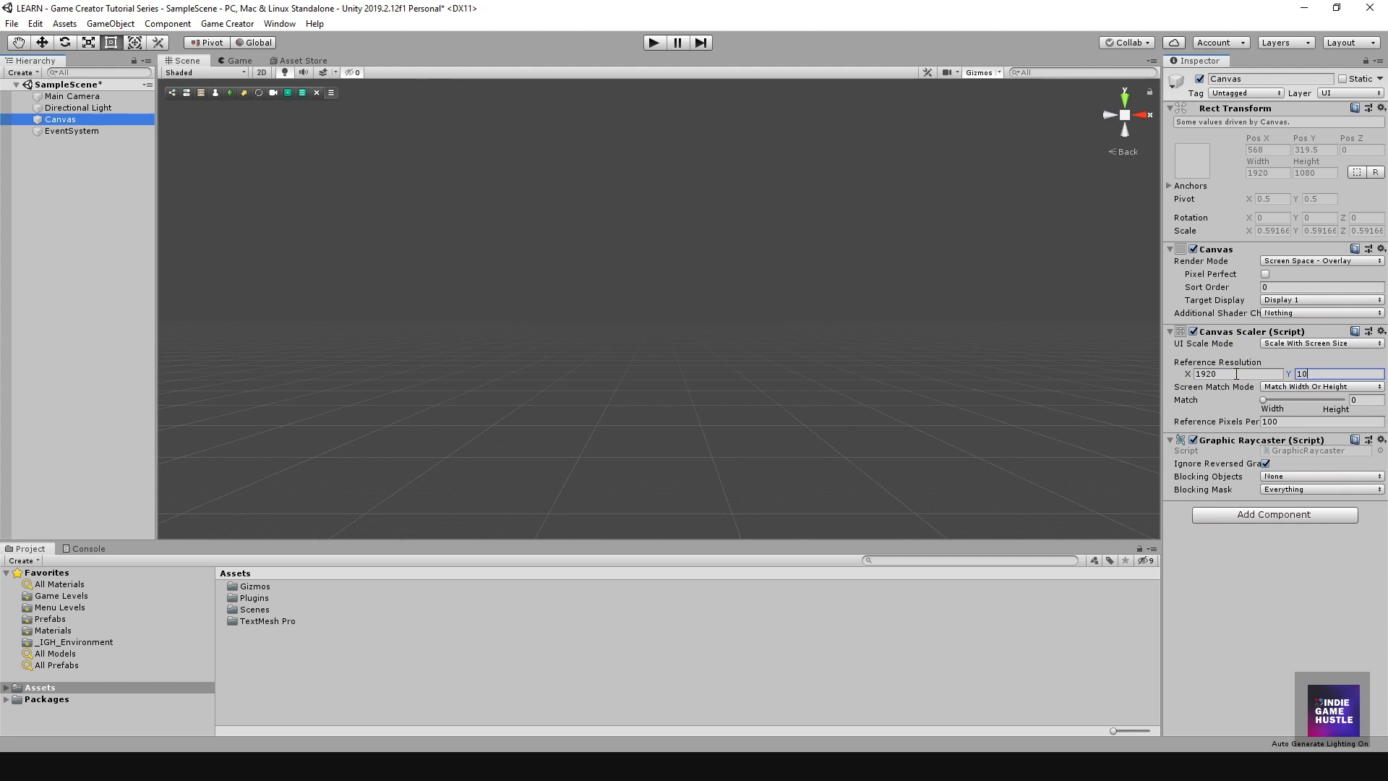
type("80")
left_click(63, 140)
Add a UI Panel as a child of the Canvas.
left_click(62, 122)
right_click(62, 123)
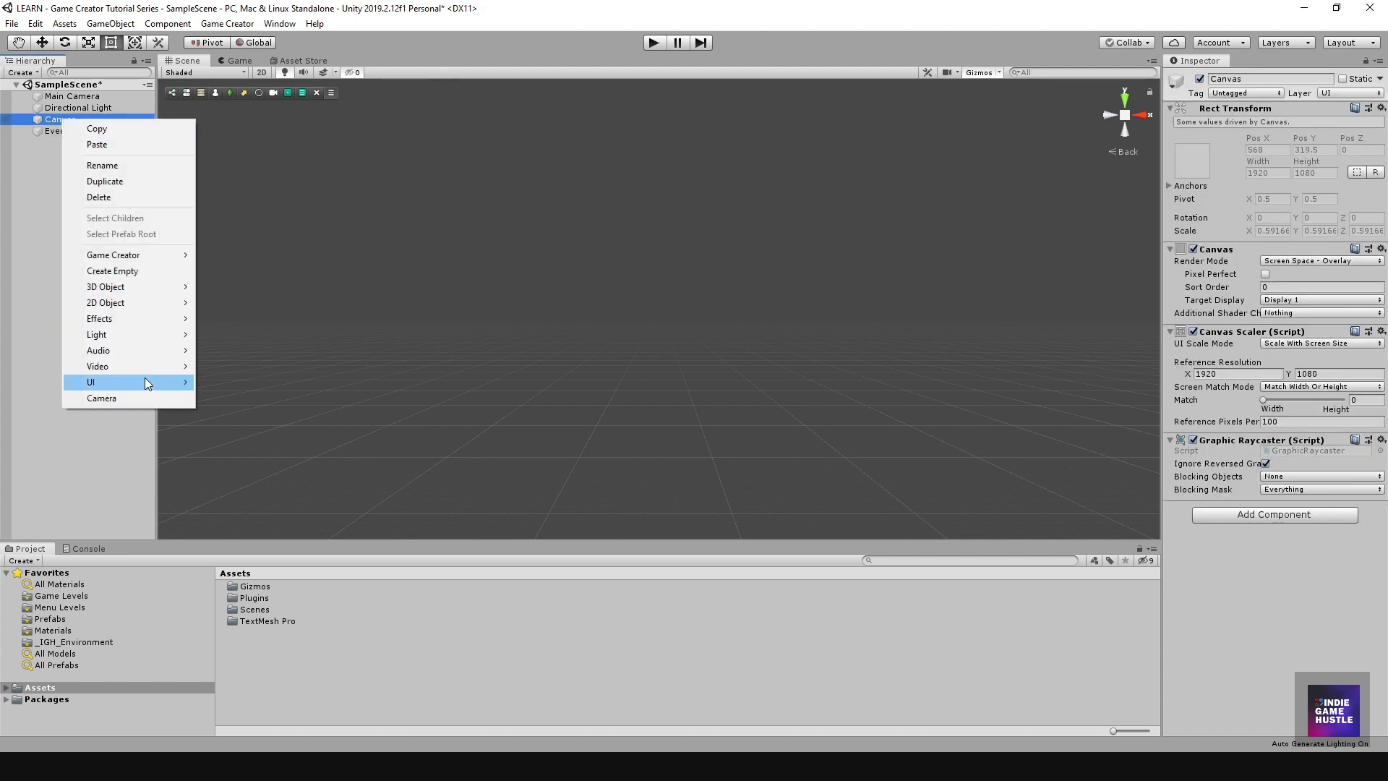
mouse_move(126, 381)
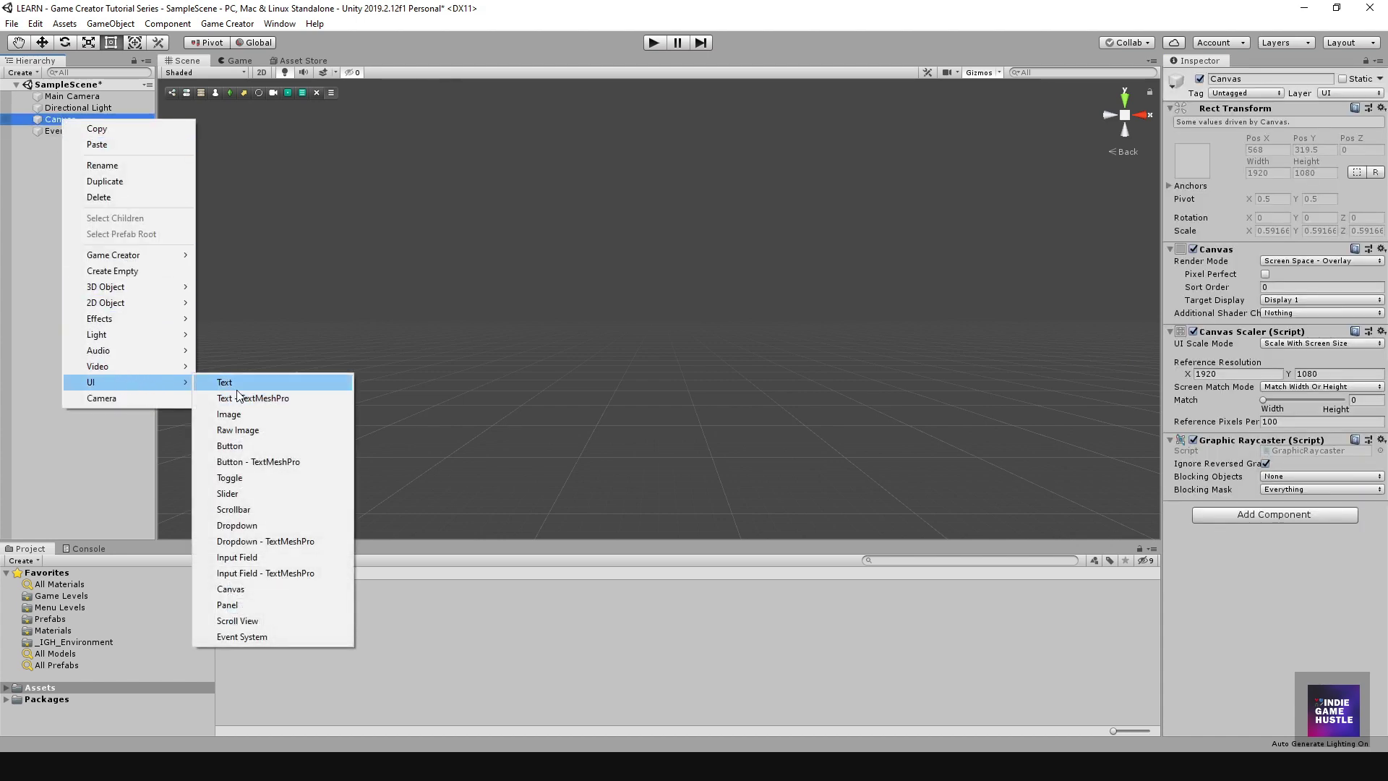
left_click(253, 604)
left_click(93, 237)
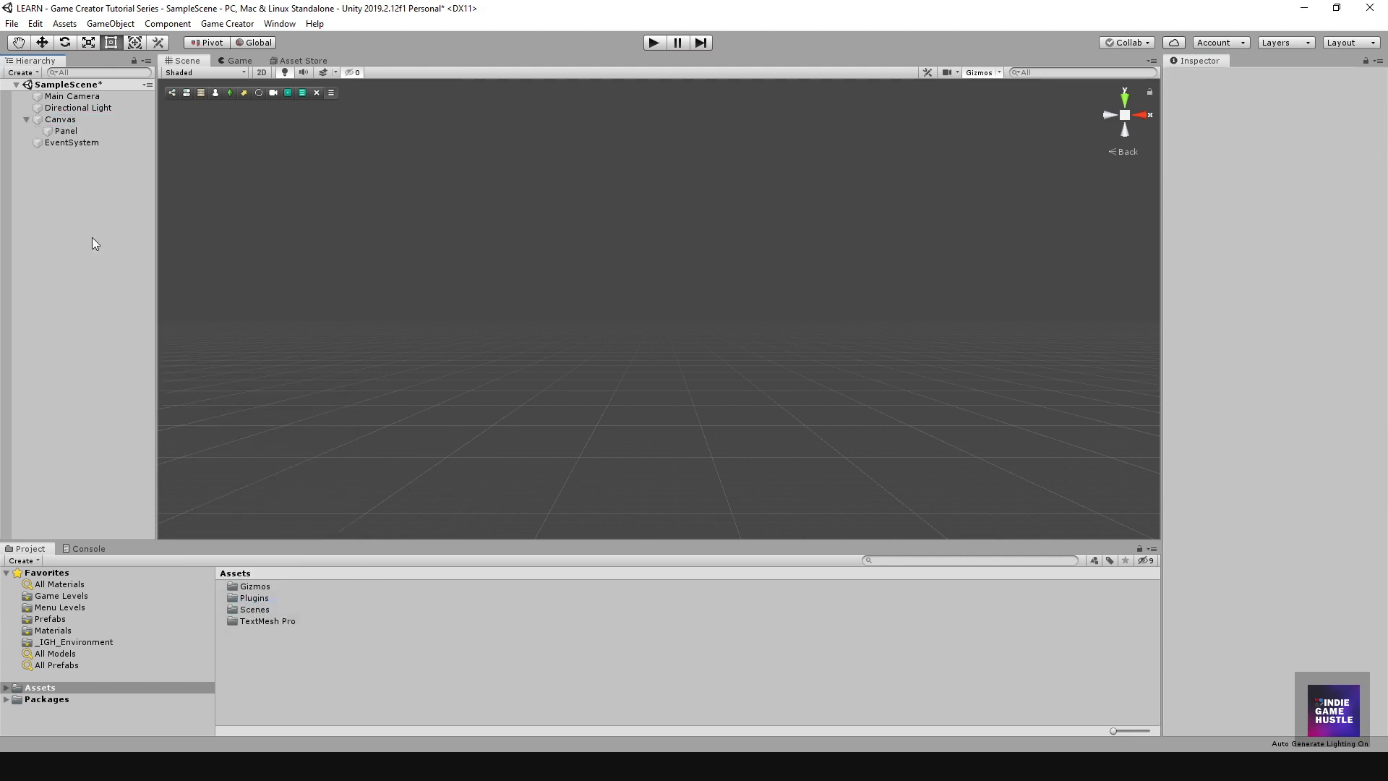
Rename the panel under the Canvas to "Panel - Main Menu".
left_click(59, 120)
left_click(66, 131)
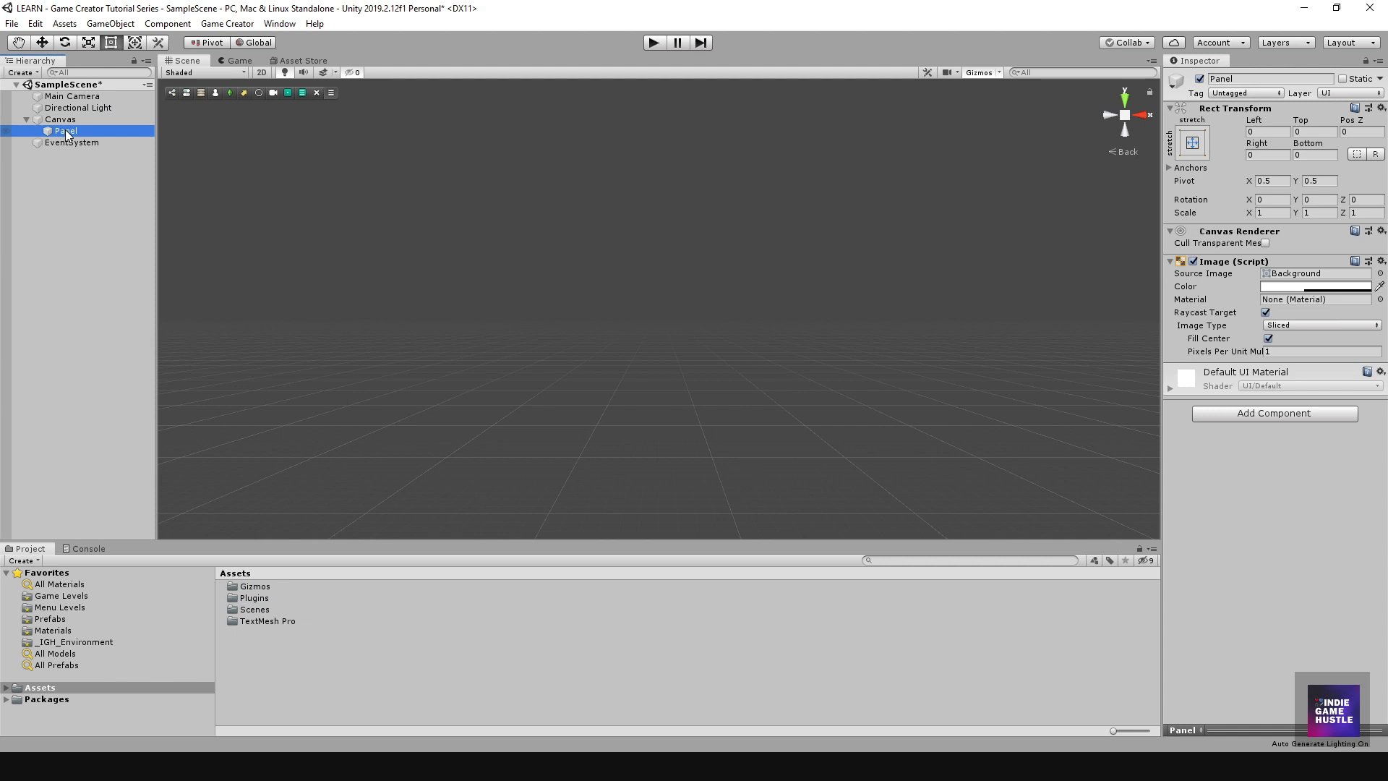
left_click(66, 132)
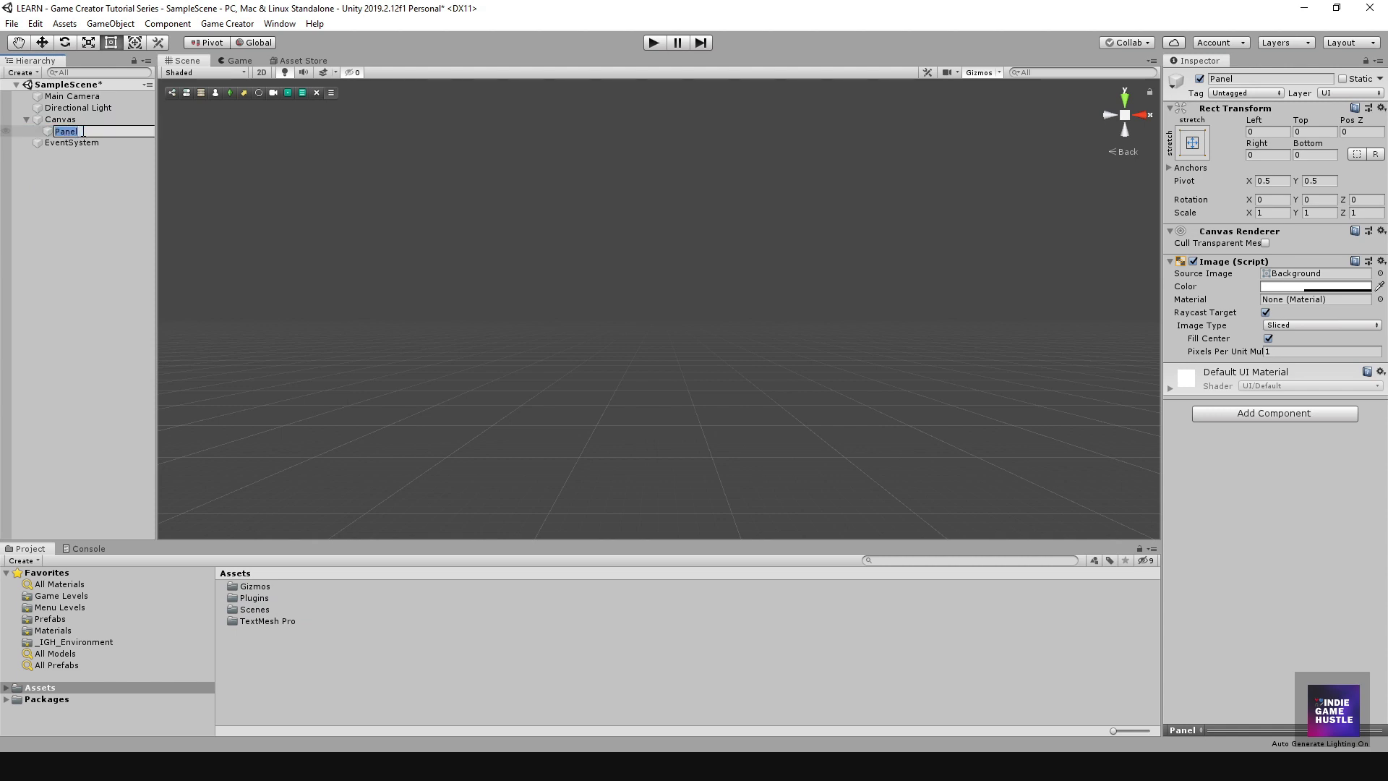
left_click(83, 131)
type("- Mai Menu")
type("n")
key("Return")
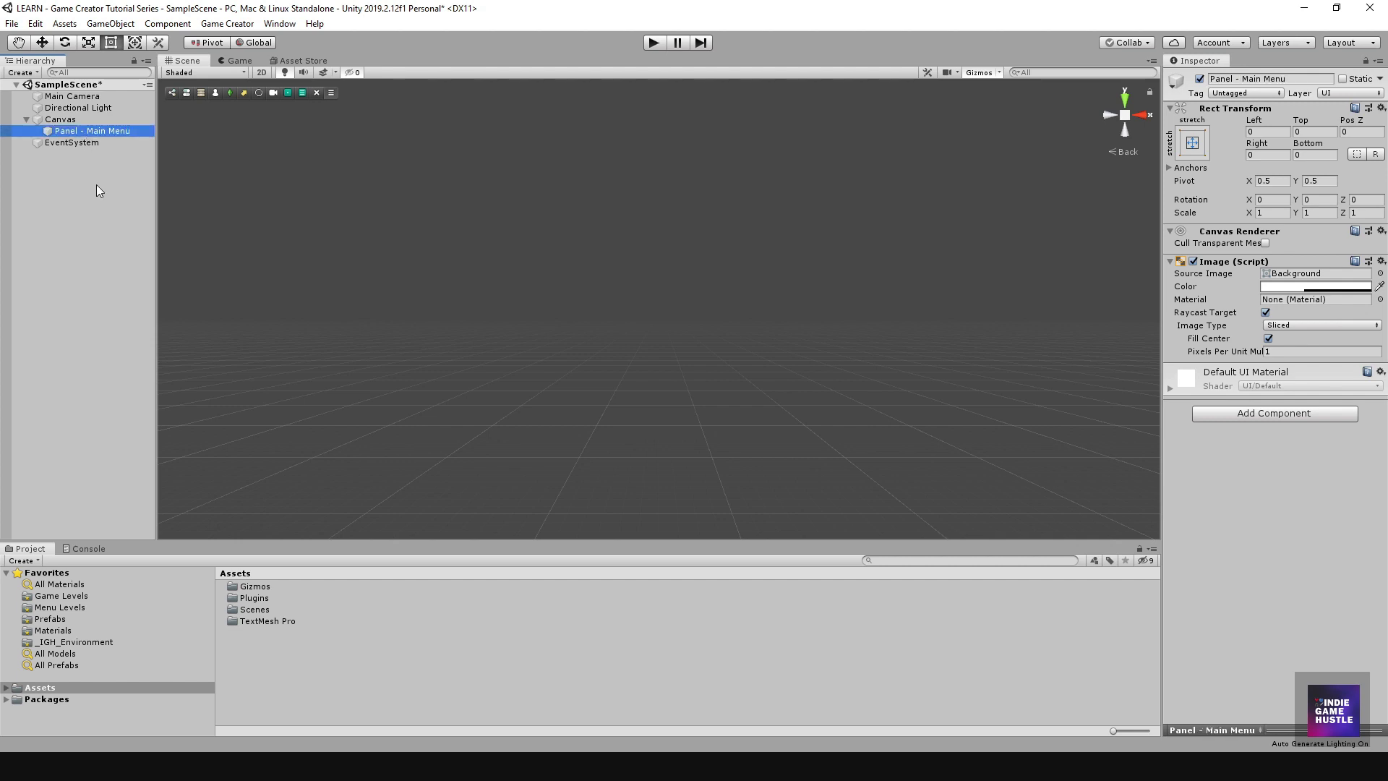
left_click(97, 184)
Frame Panel - Main Menu in the scene view and switch the view to orthographic projection.
left_click(93, 130)
double_click(85, 130)
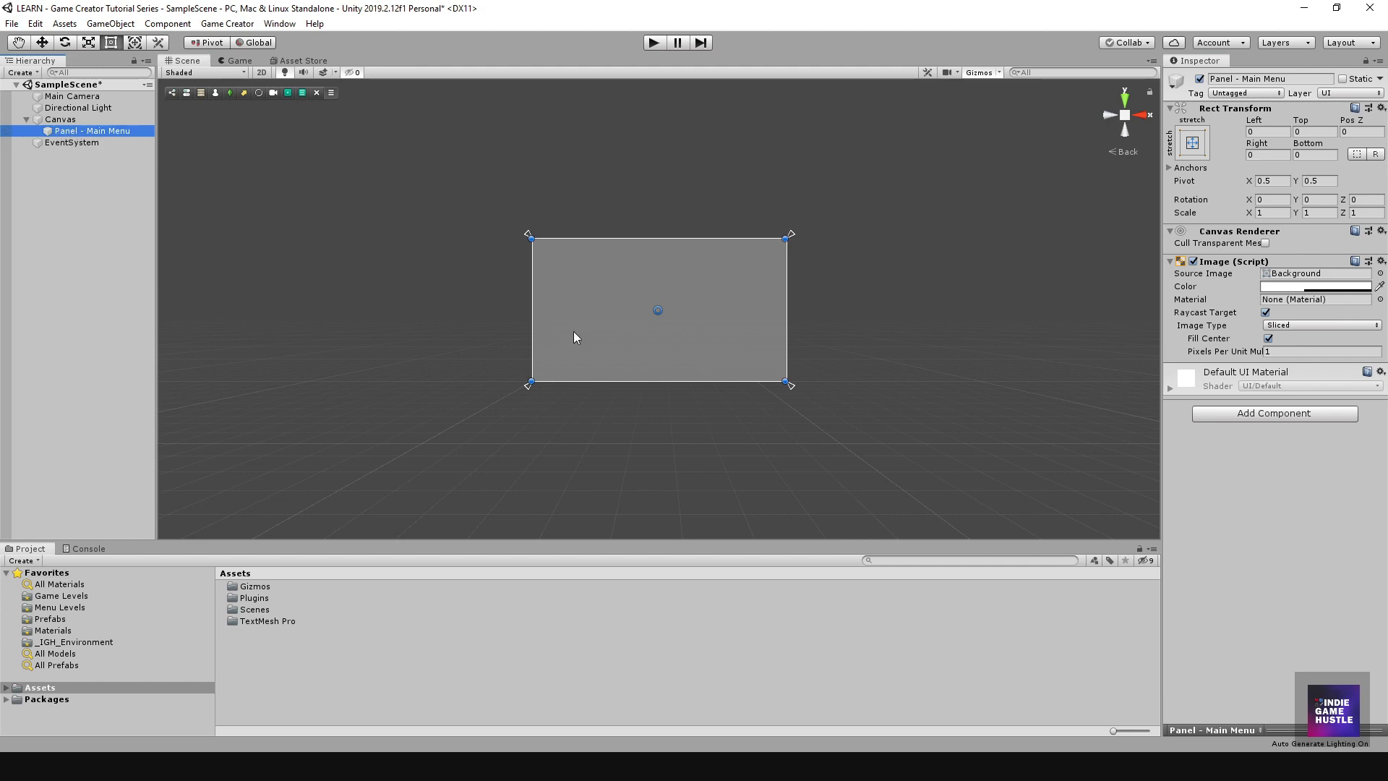
left_click(1124, 114)
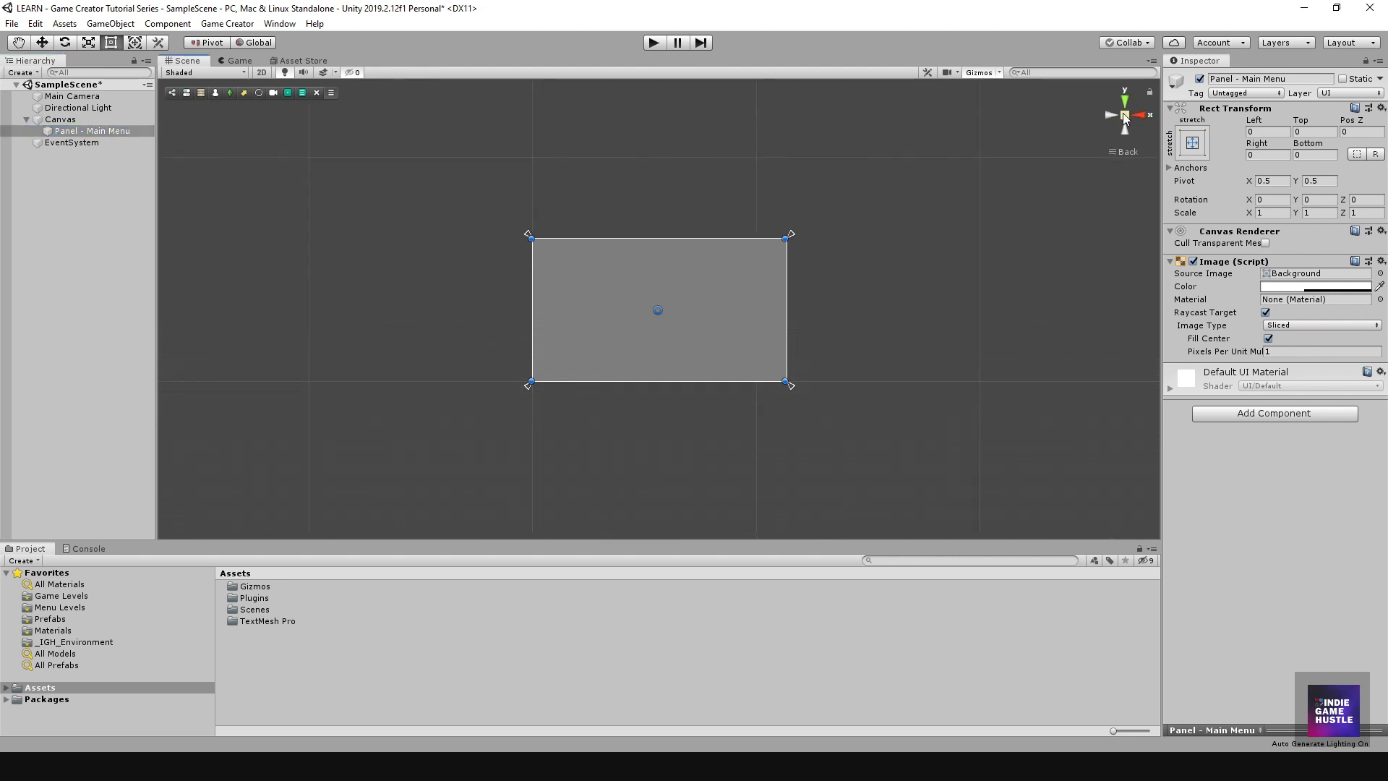
scroll(637, 271, "up", 5)
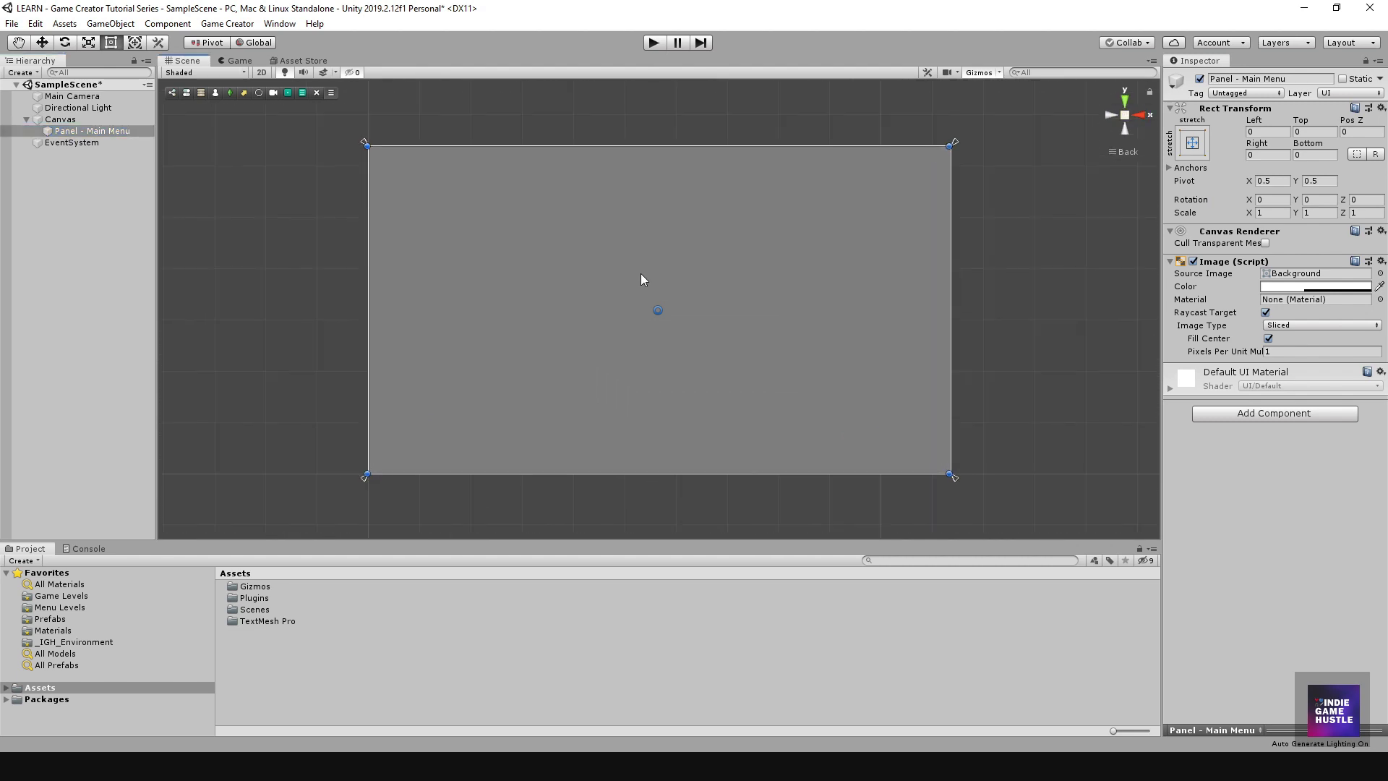
mouse_move(775, 302)
middle_mouse_down()
mouse_move(768, 322)
mouse_move(778, 295)
middle_mouse_up()
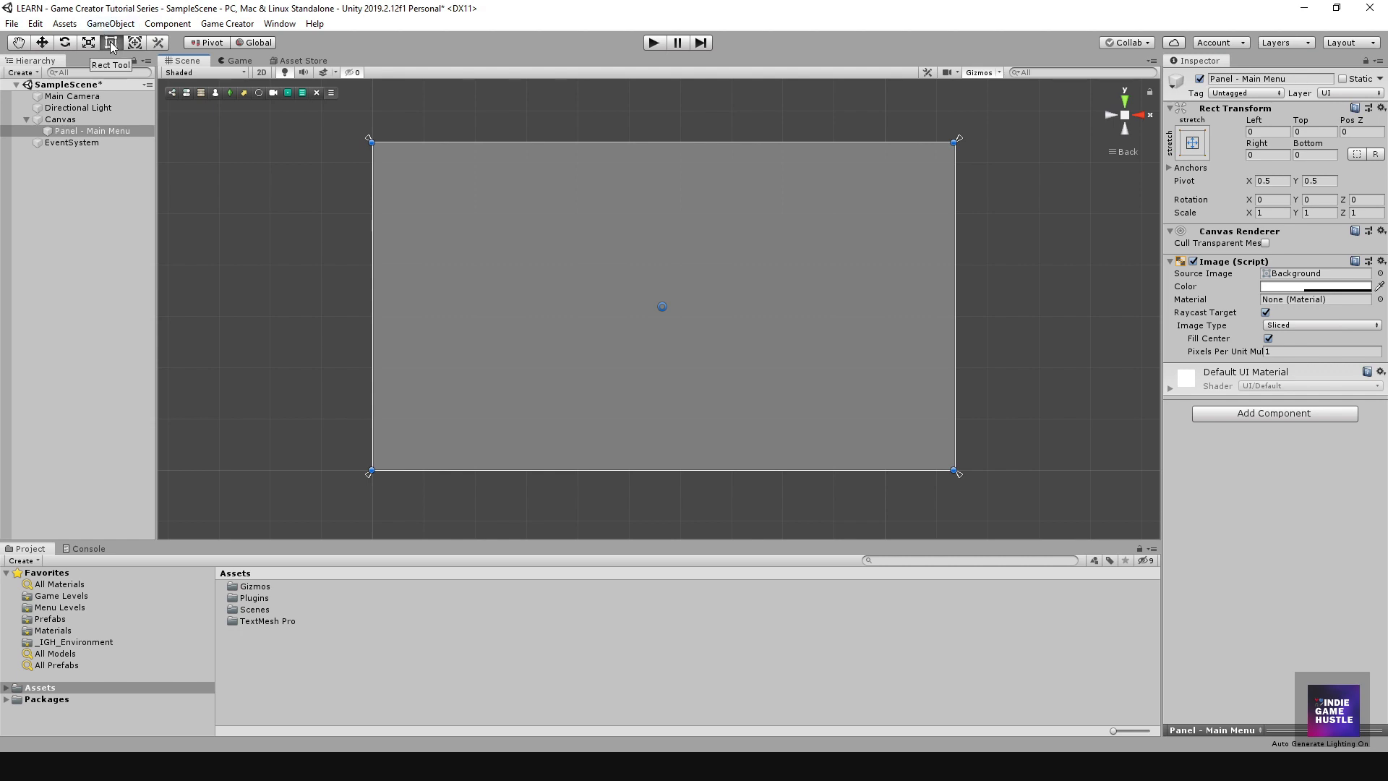
Try moving and resizing Panel - Main Menu with the Rect Tool, fitting its corners back to the canvas corners.
left_click_drag(368, 190, 402, 123)
left_click_drag(613, 261, 562, 214)
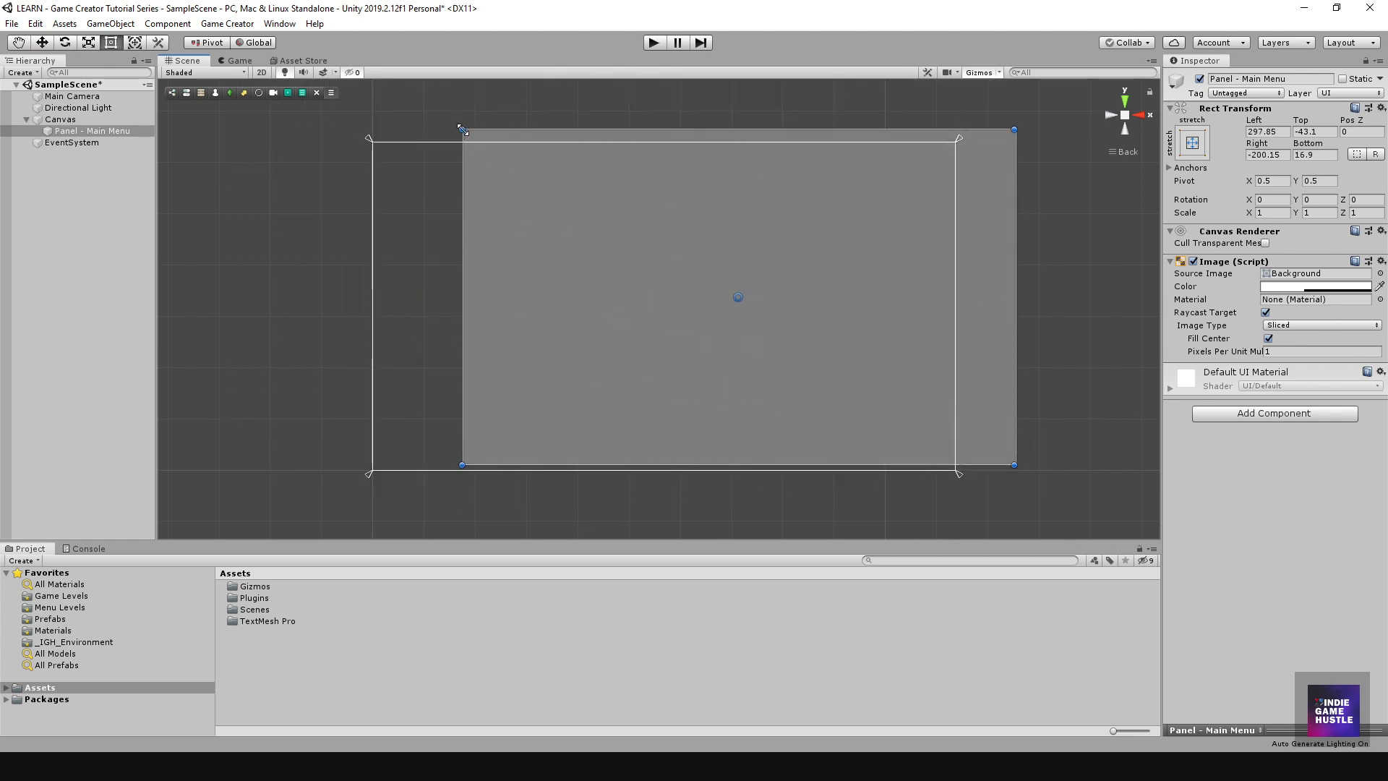
left_click_drag(463, 129, 372, 142)
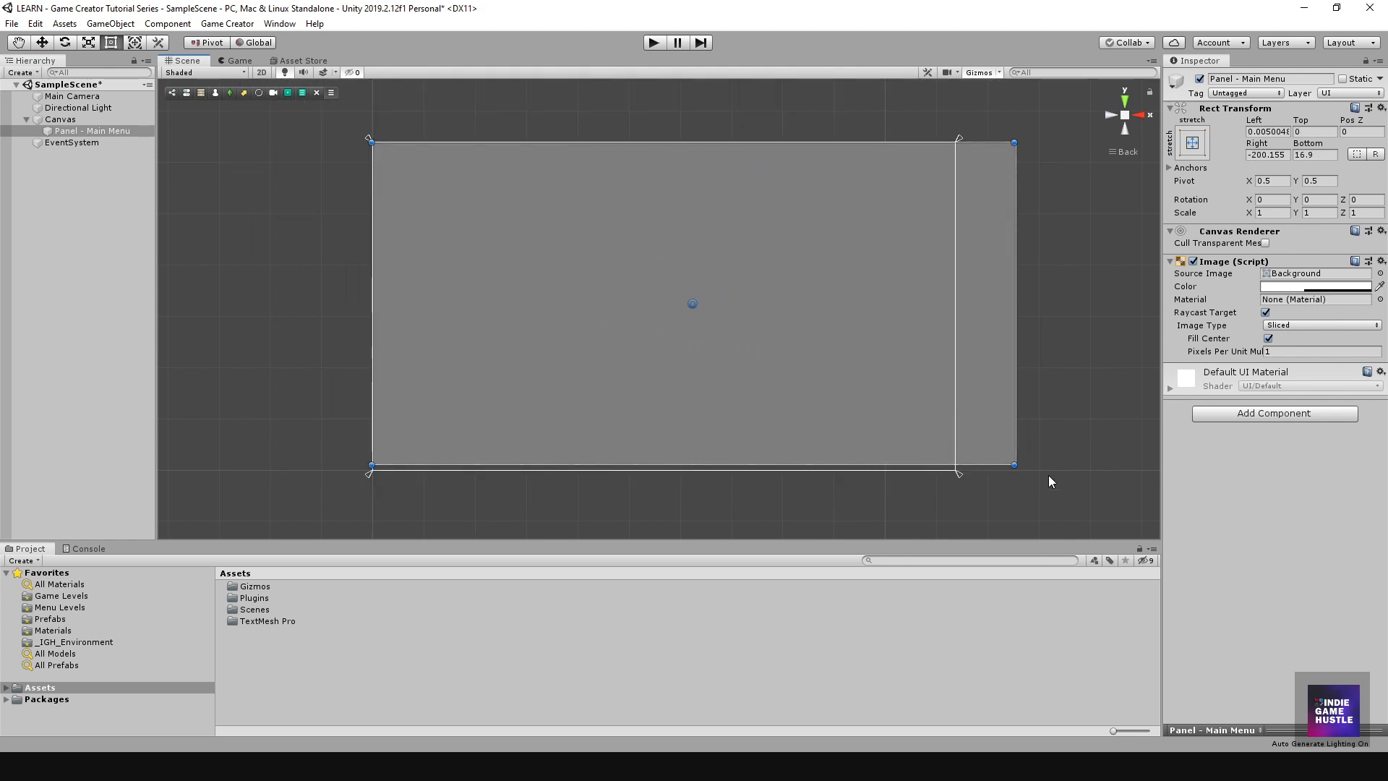
left_click_drag(1014, 465, 954, 470)
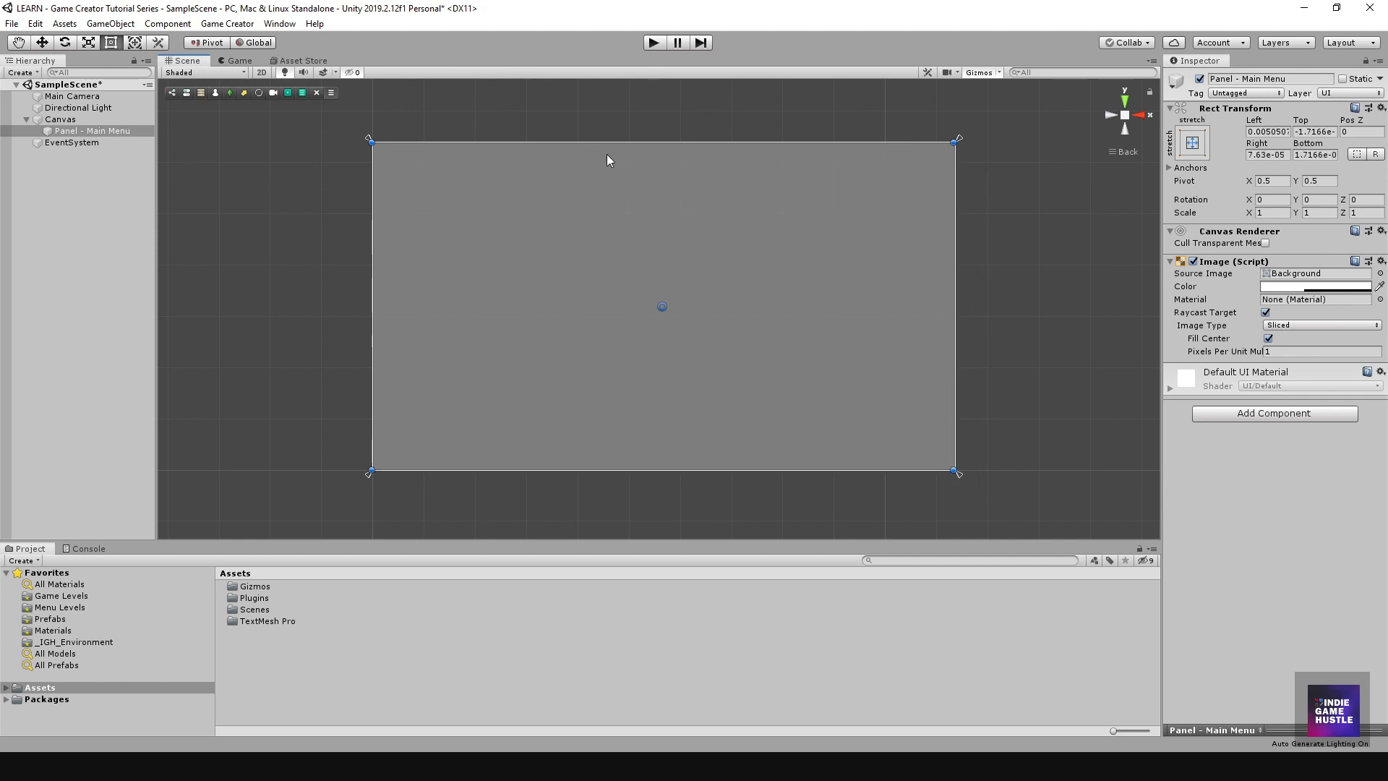
middle_click_drag(587, 246, 579, 254)
left_click(65, 201)
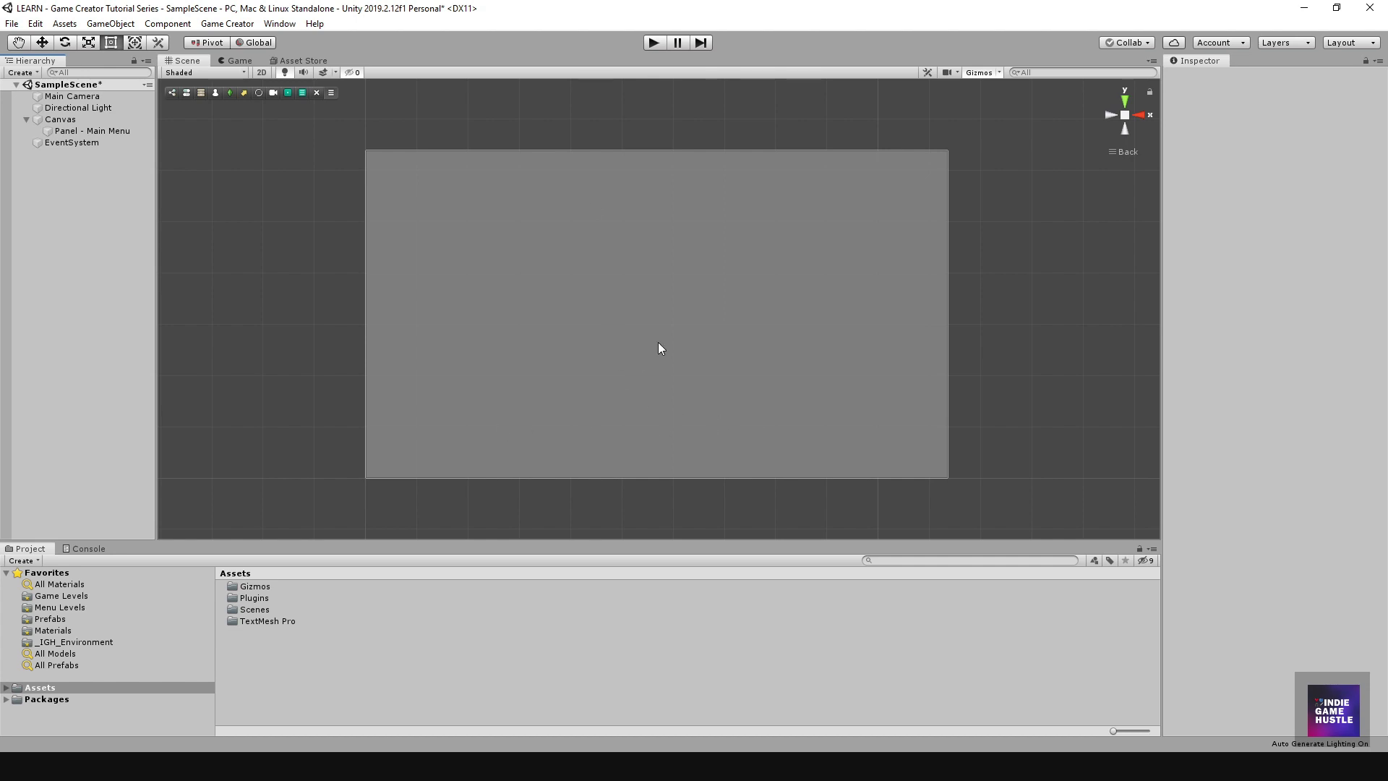
Add a UI Panel as a child of Panel - Main Menu and rename it "Panel - Header".
right_click(76, 133)
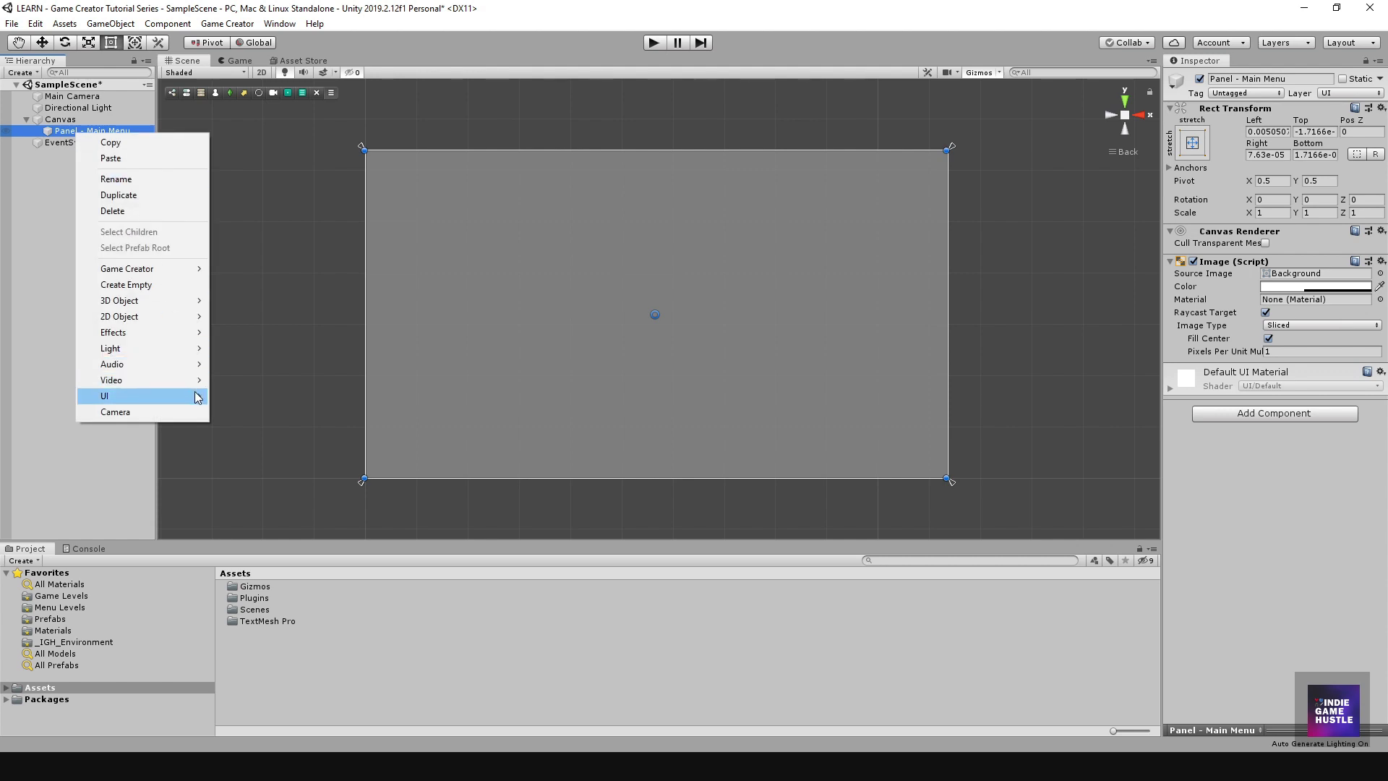
mouse_move(194, 399)
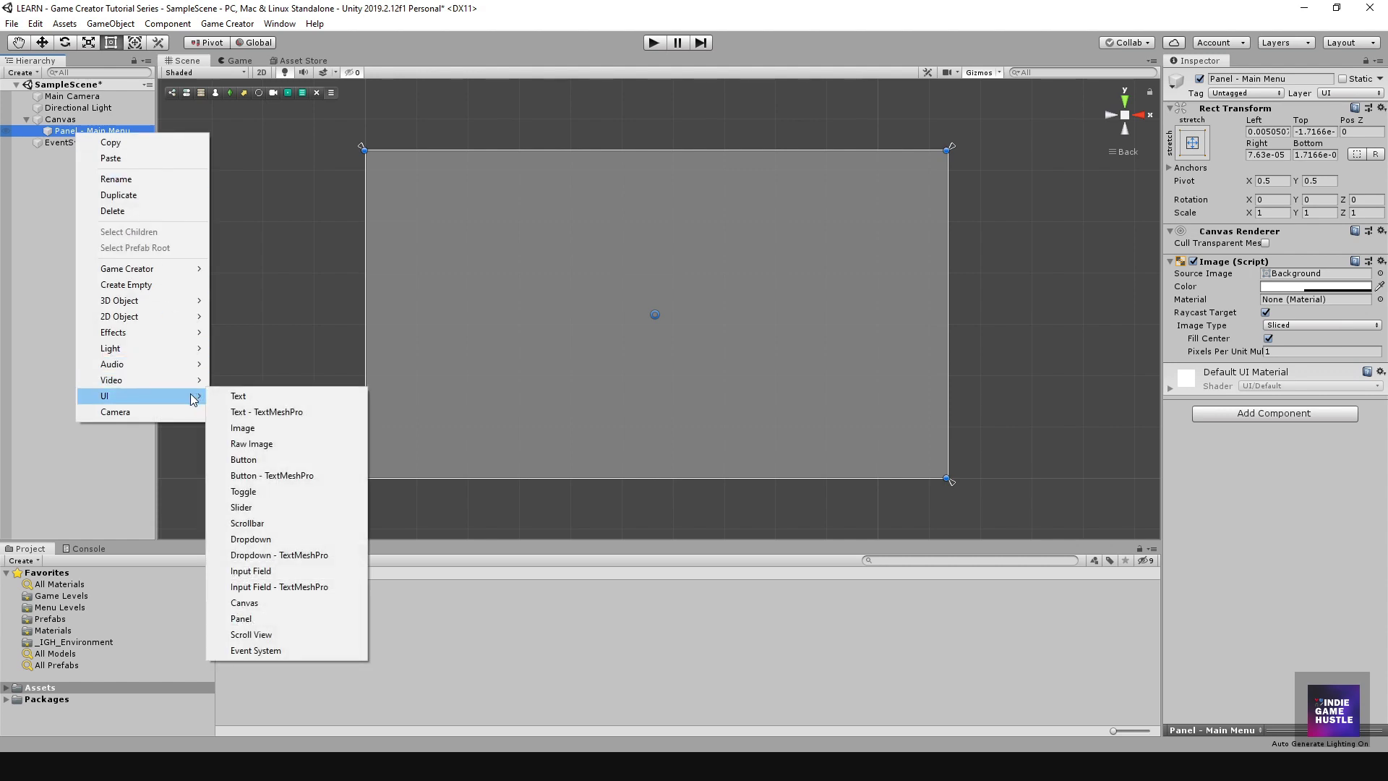
left_click(272, 620)
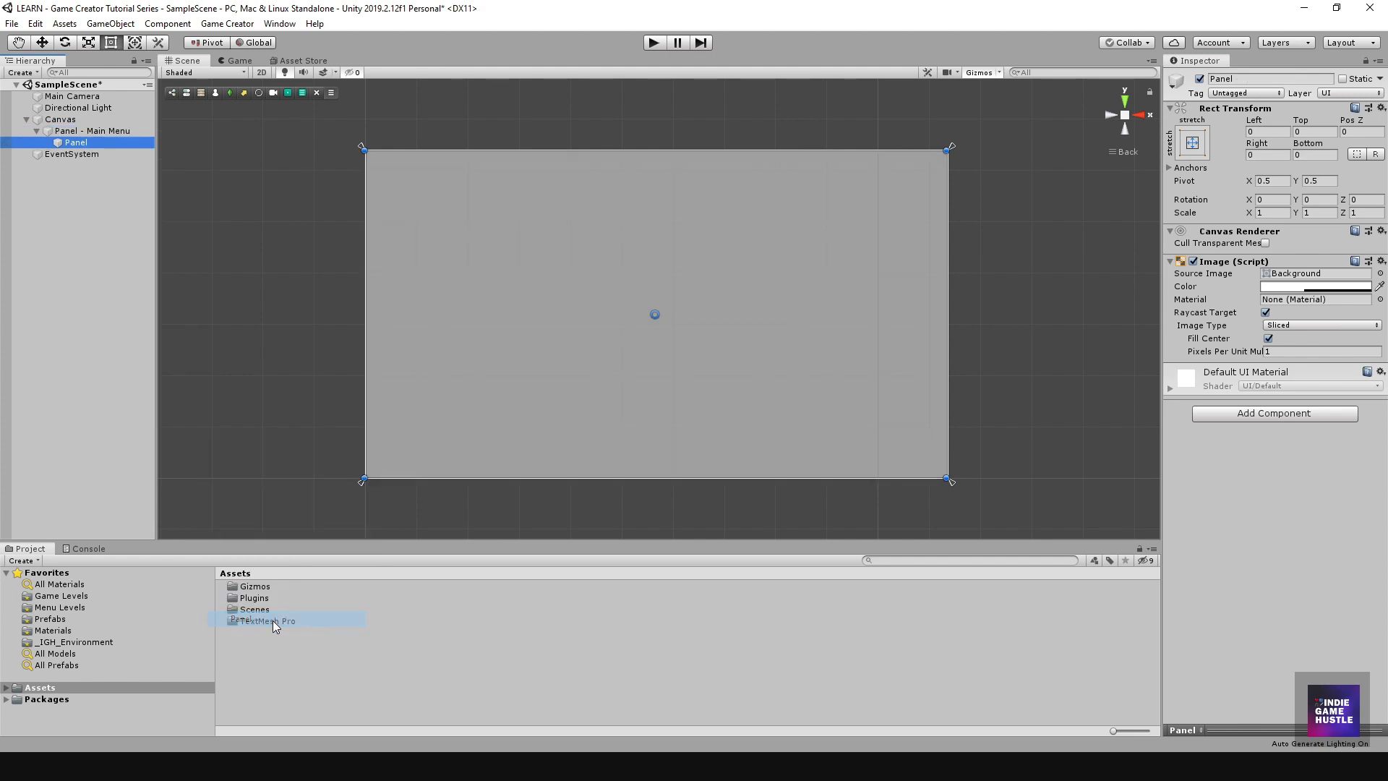
left_click(79, 145)
key("Right")
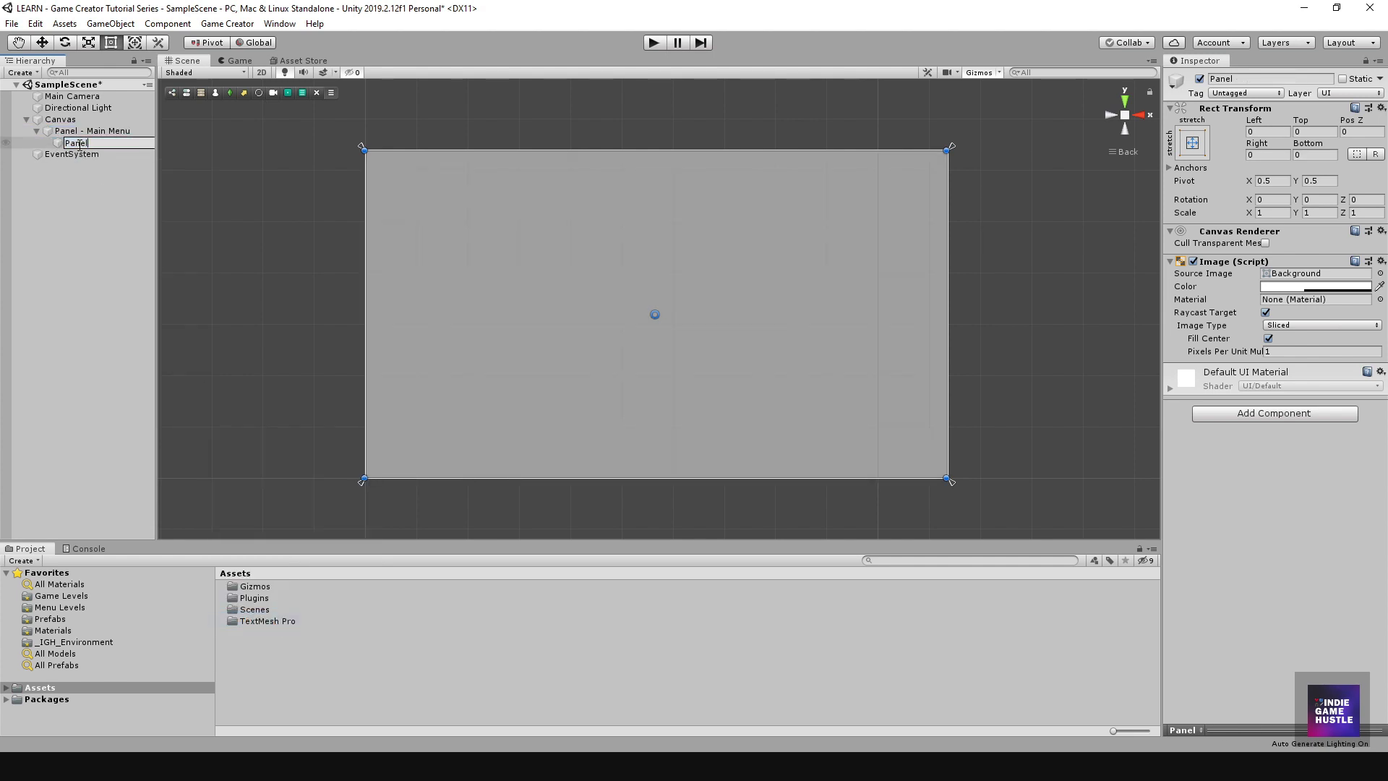
type("Header")
type("-")
key("Return")
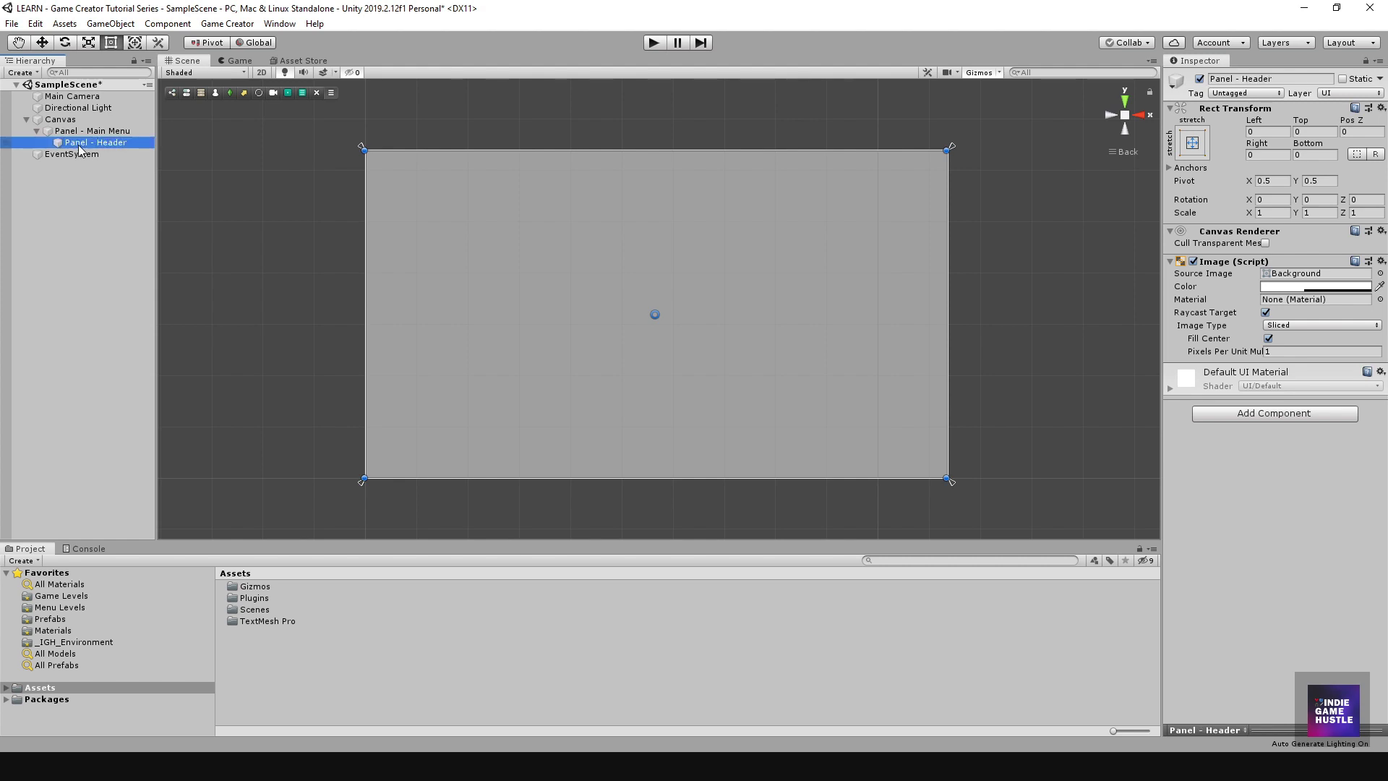
left_click(79, 194)
Resize Panel - Header to about 962 by 286 and place it horizontally centred, about 100 below the main menu panel's upper edge.
left_click(90, 141)
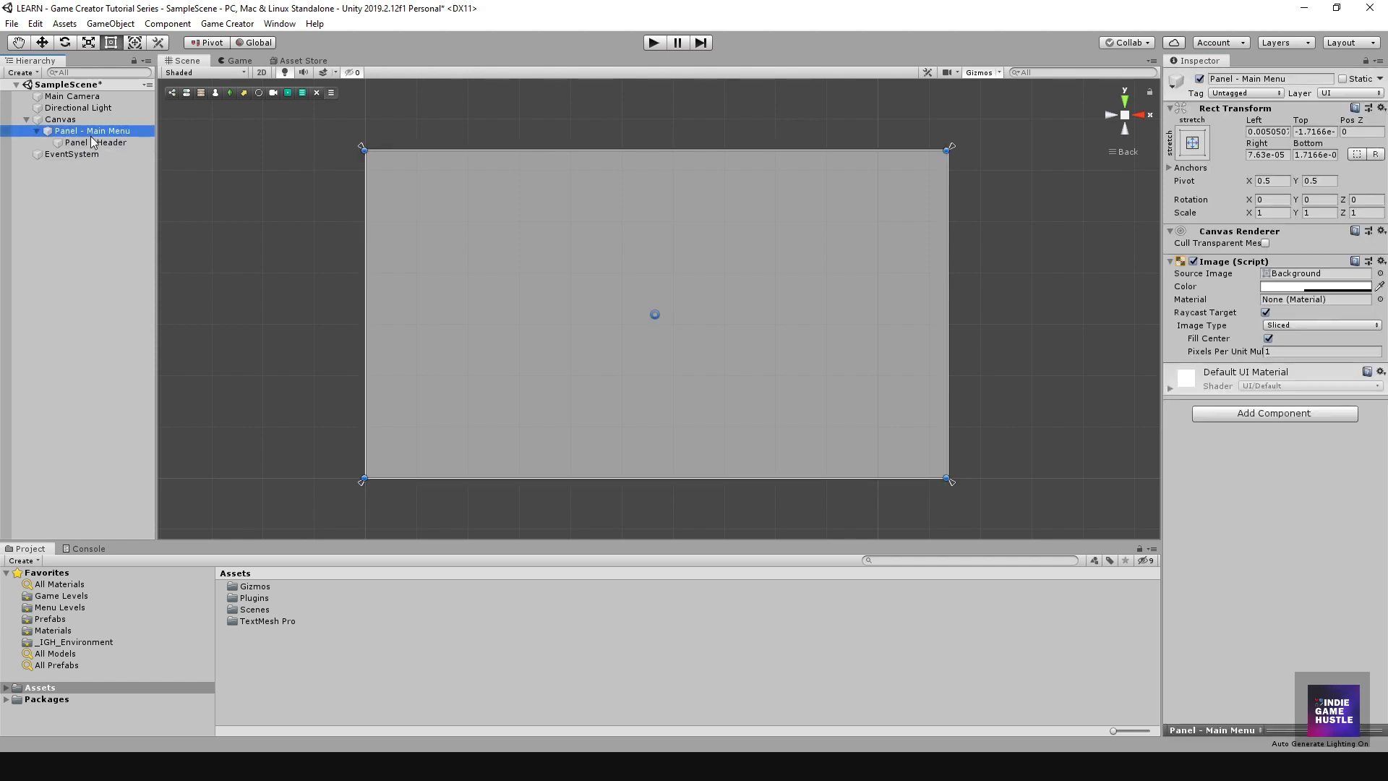
left_click_drag(363, 150, 596, 227)
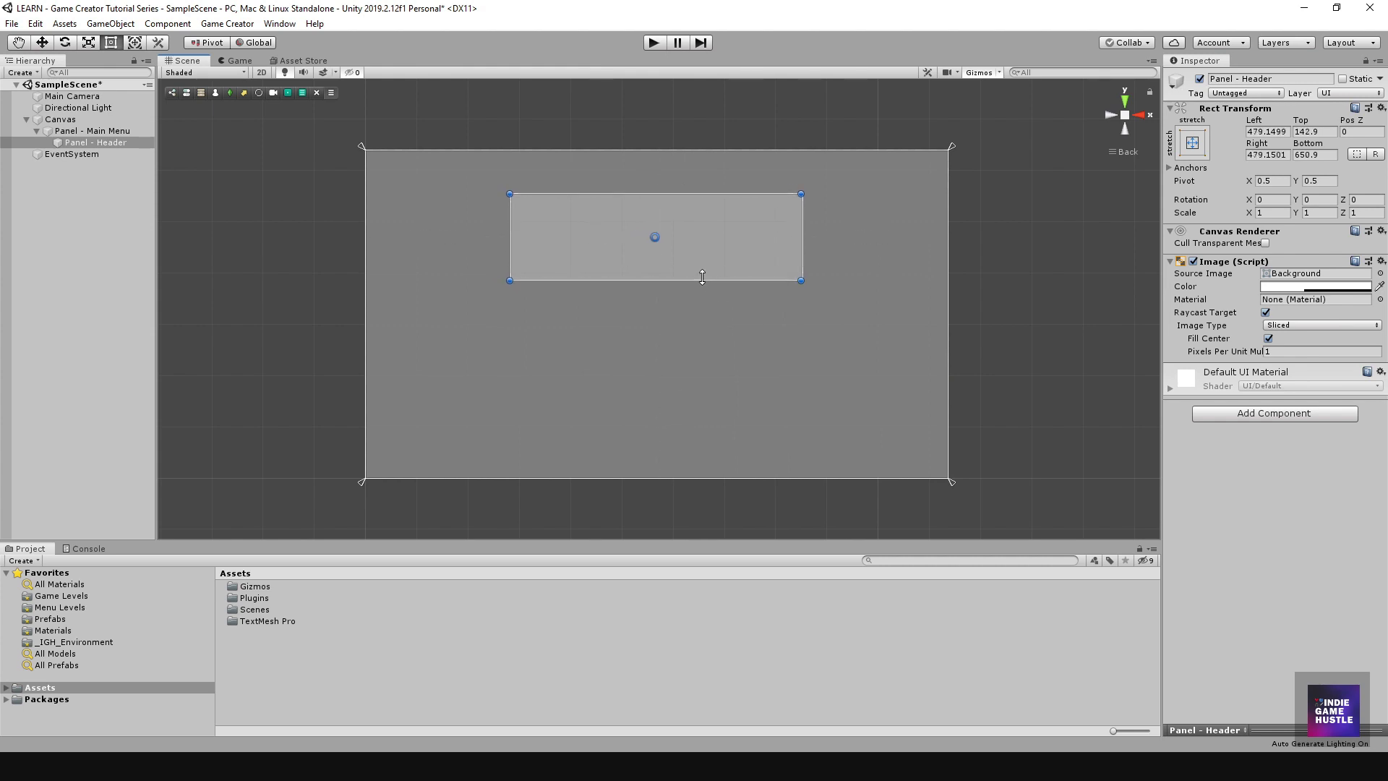
left_click_drag(695, 256, 697, 259)
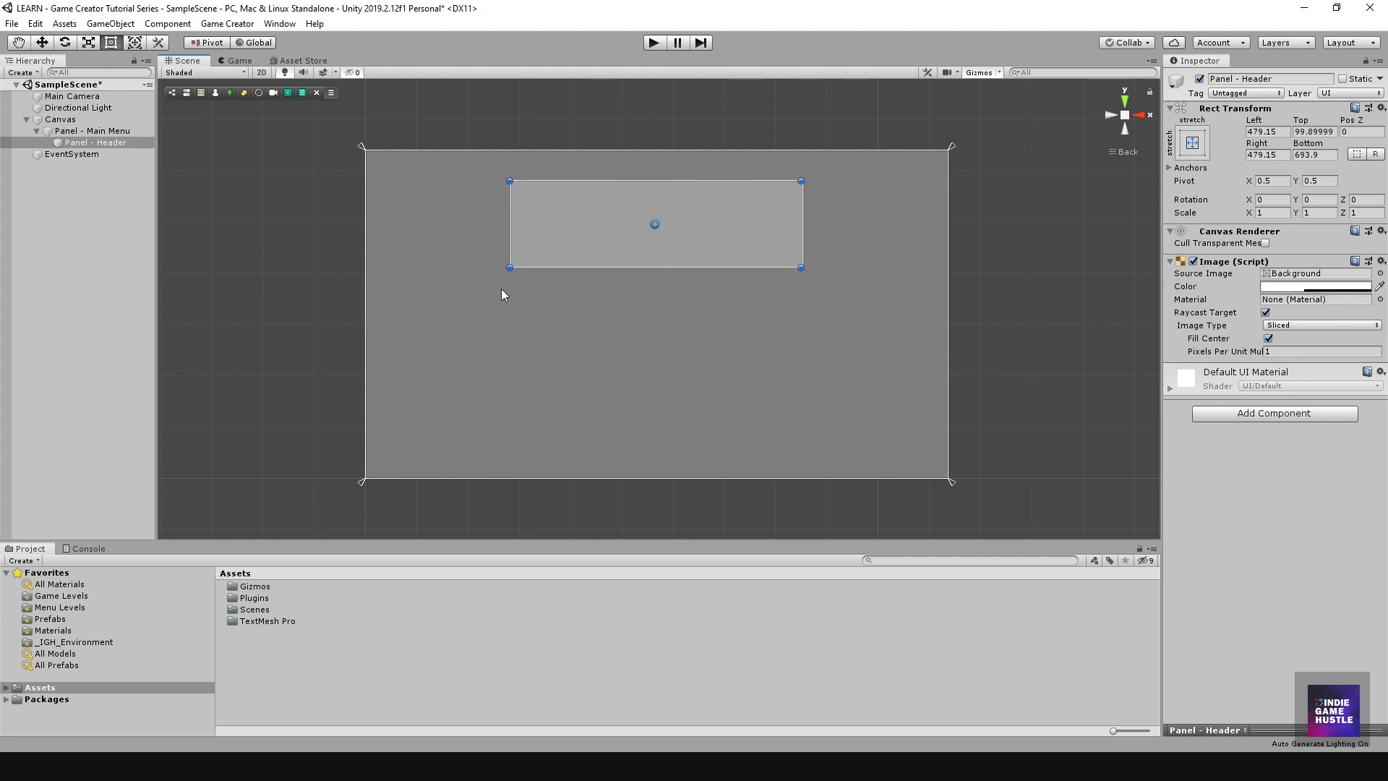
left_click(111, 177)
left_click(106, 140)
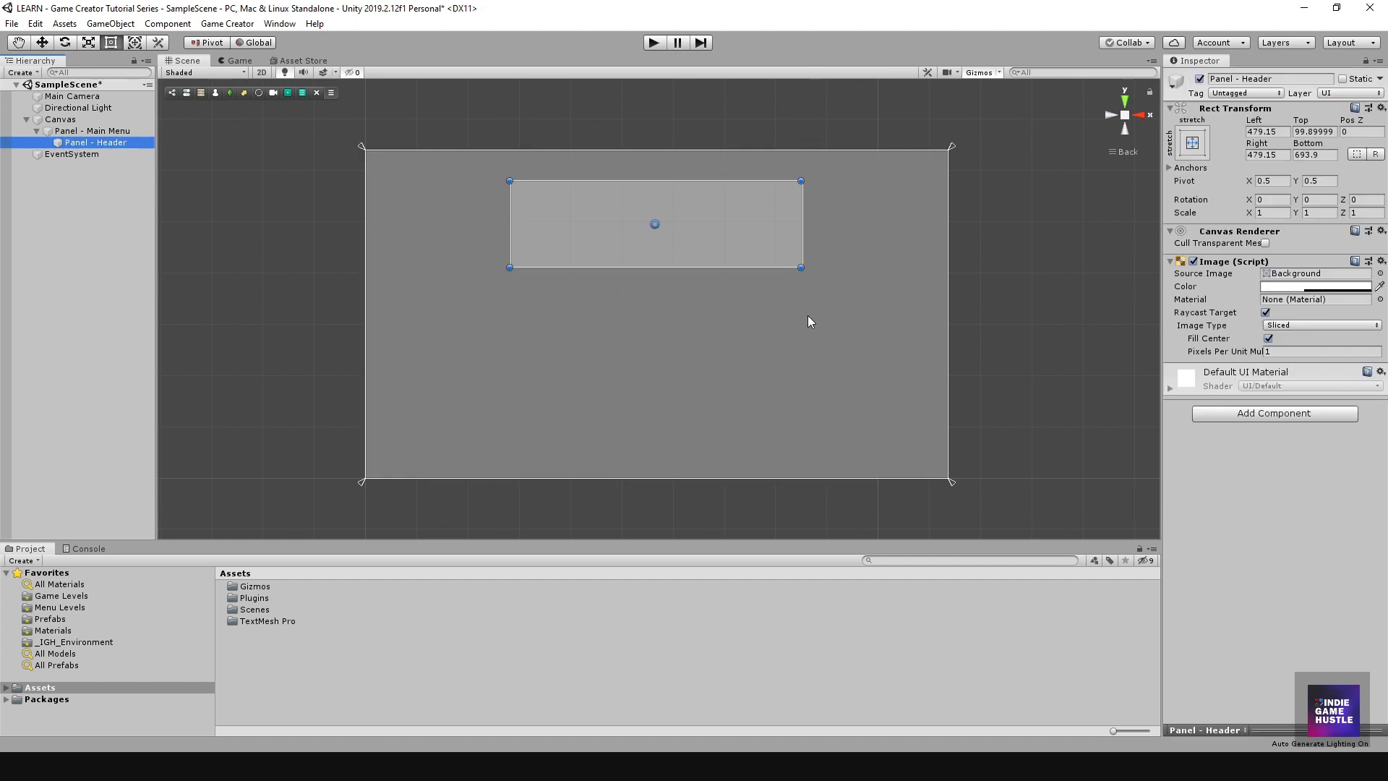
Set the anchor preset of Panel - Header to top center.
left_click(714, 222)
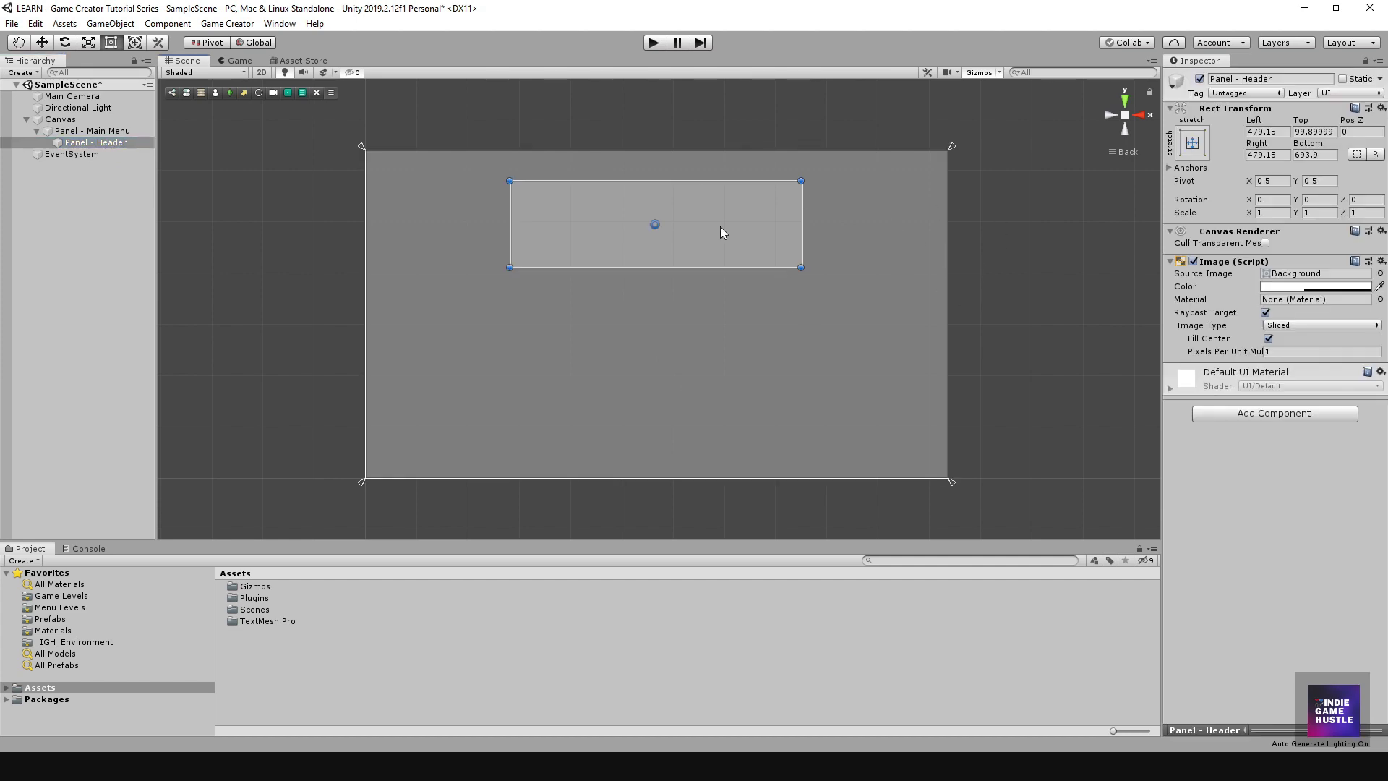
left_click(1193, 143)
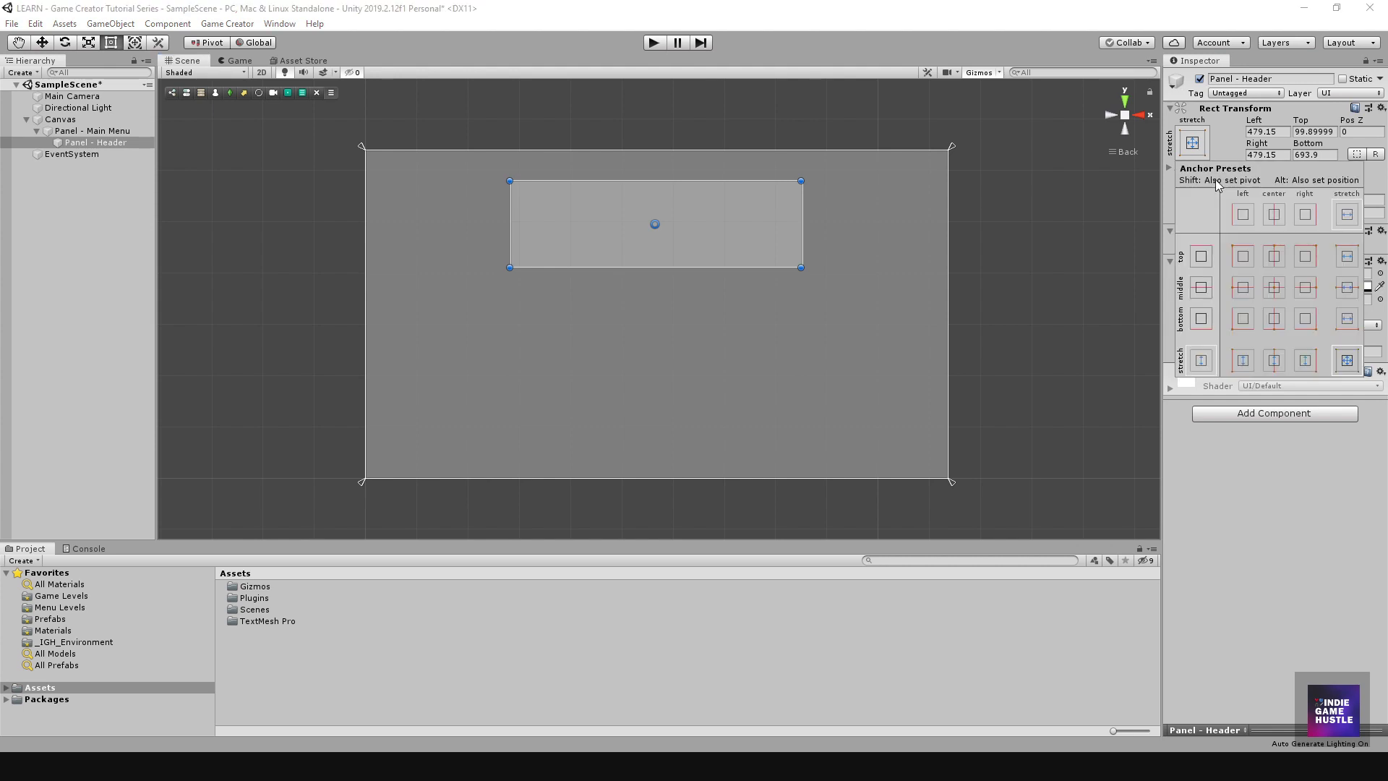
left_click(1274, 287)
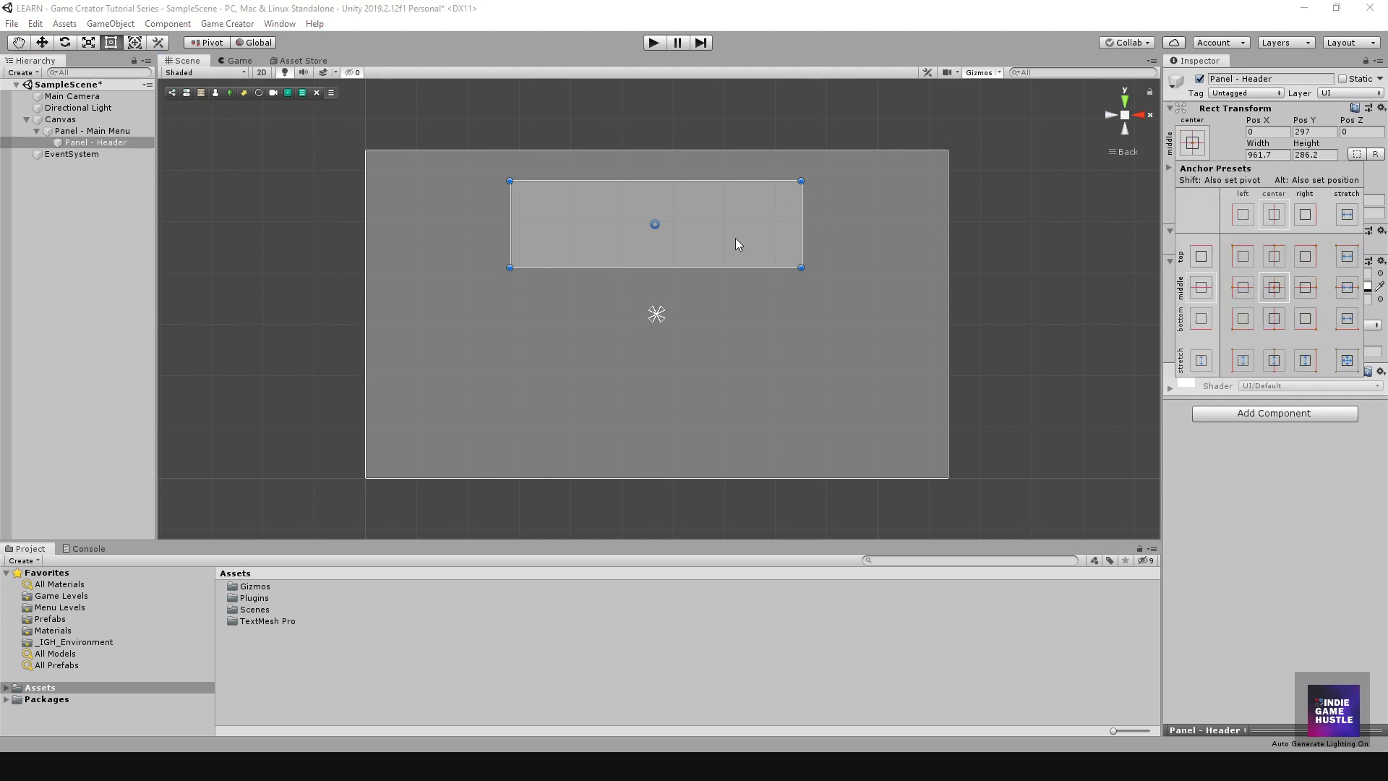
left_click(1275, 256)
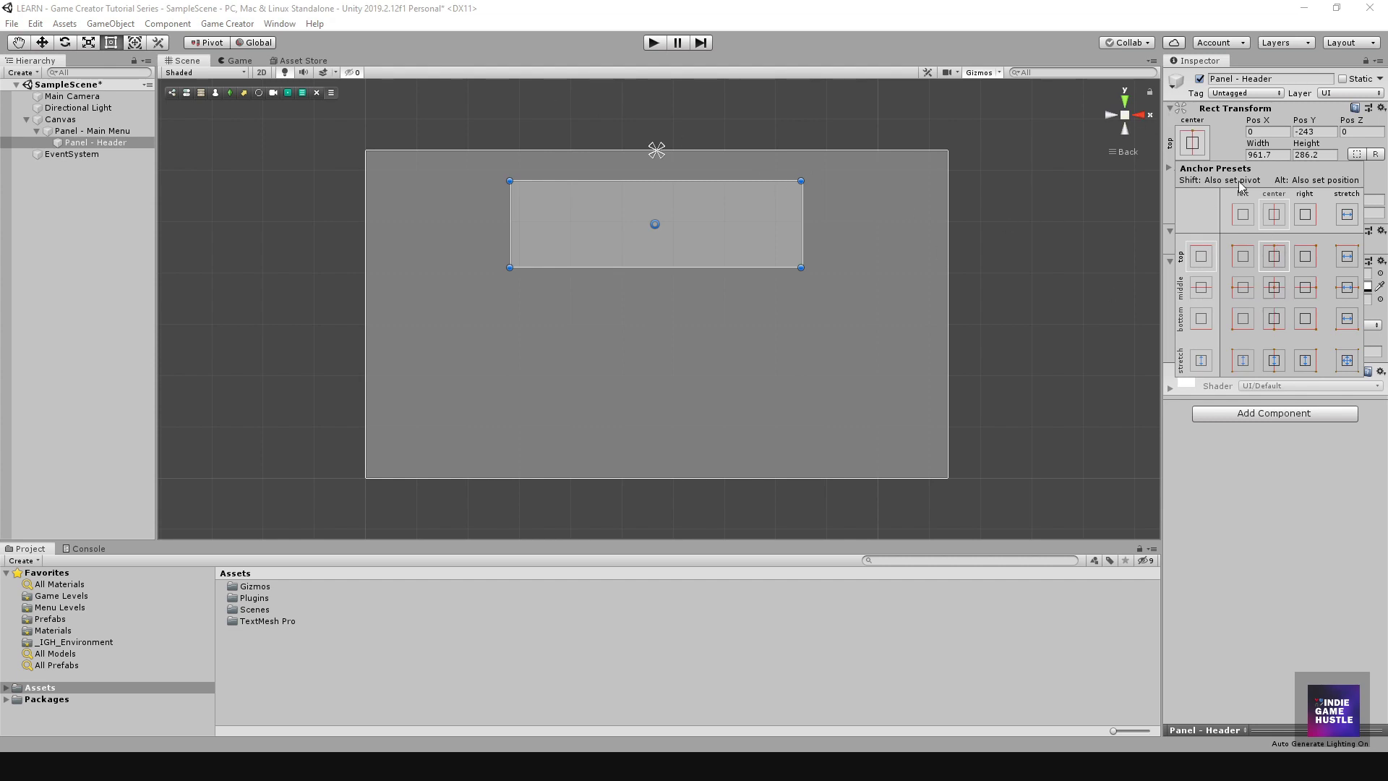
left_click(1198, 151)
left_click(1198, 151)
key("alt")
left_click(84, 145)
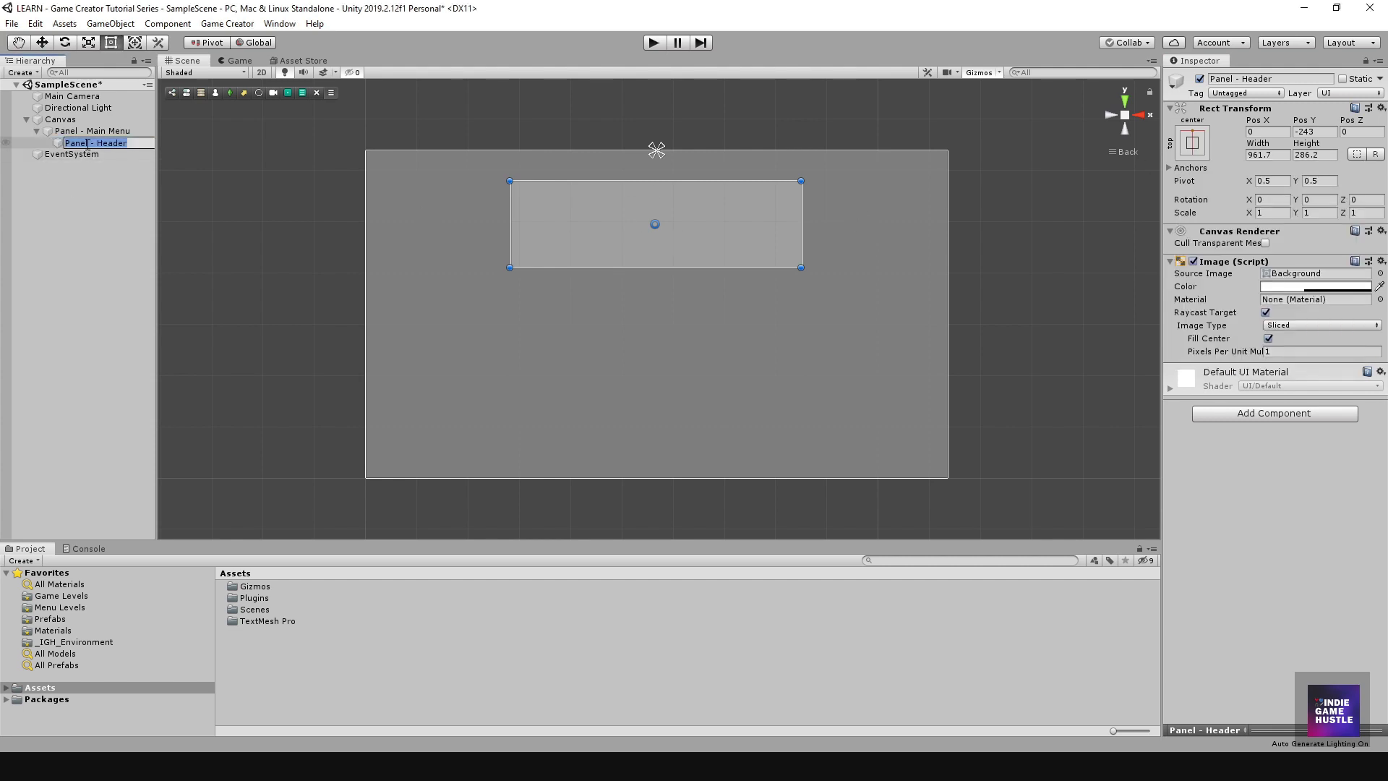
right_click(86, 145)
key("Escape")
left_click(73, 201)
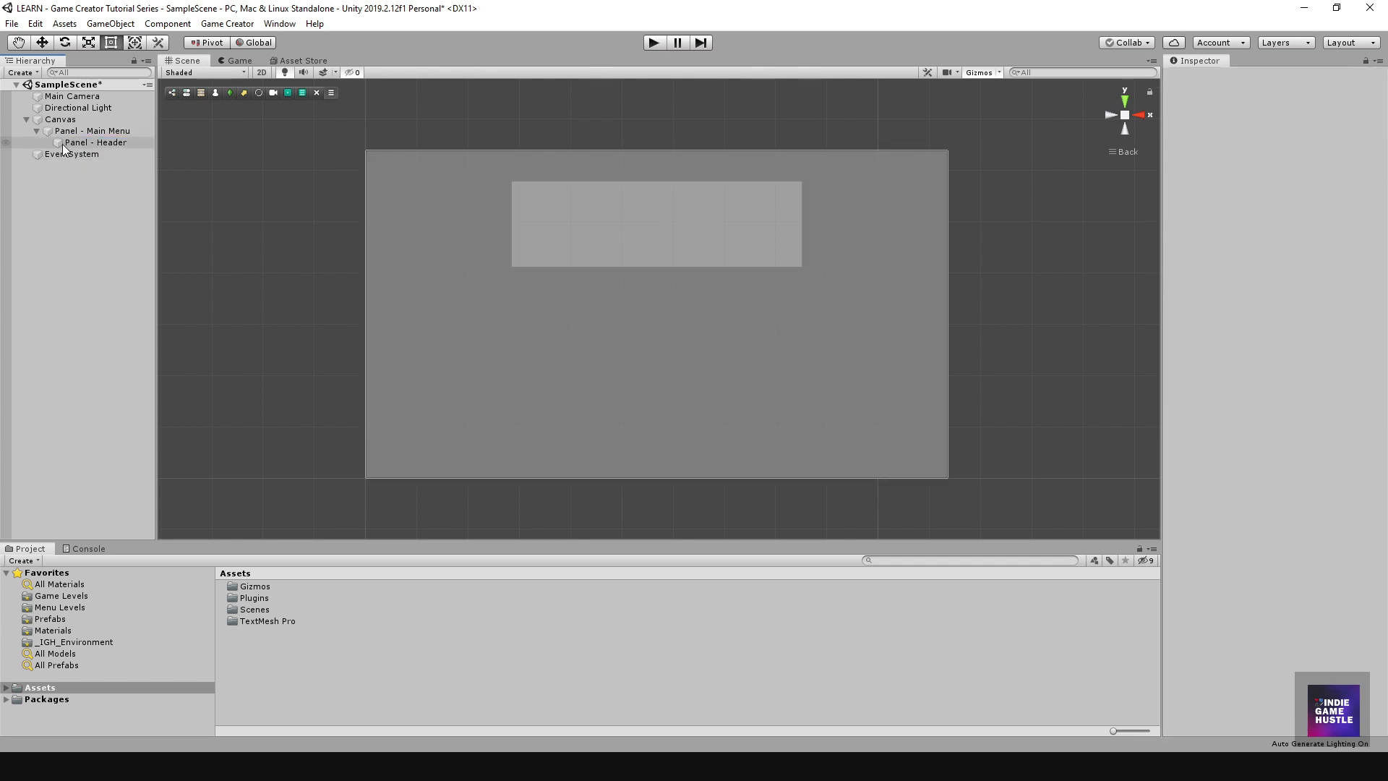
Add a TextMeshPro text element as a child of Panel - Header.
left_click(64, 144)
right_click(64, 145)
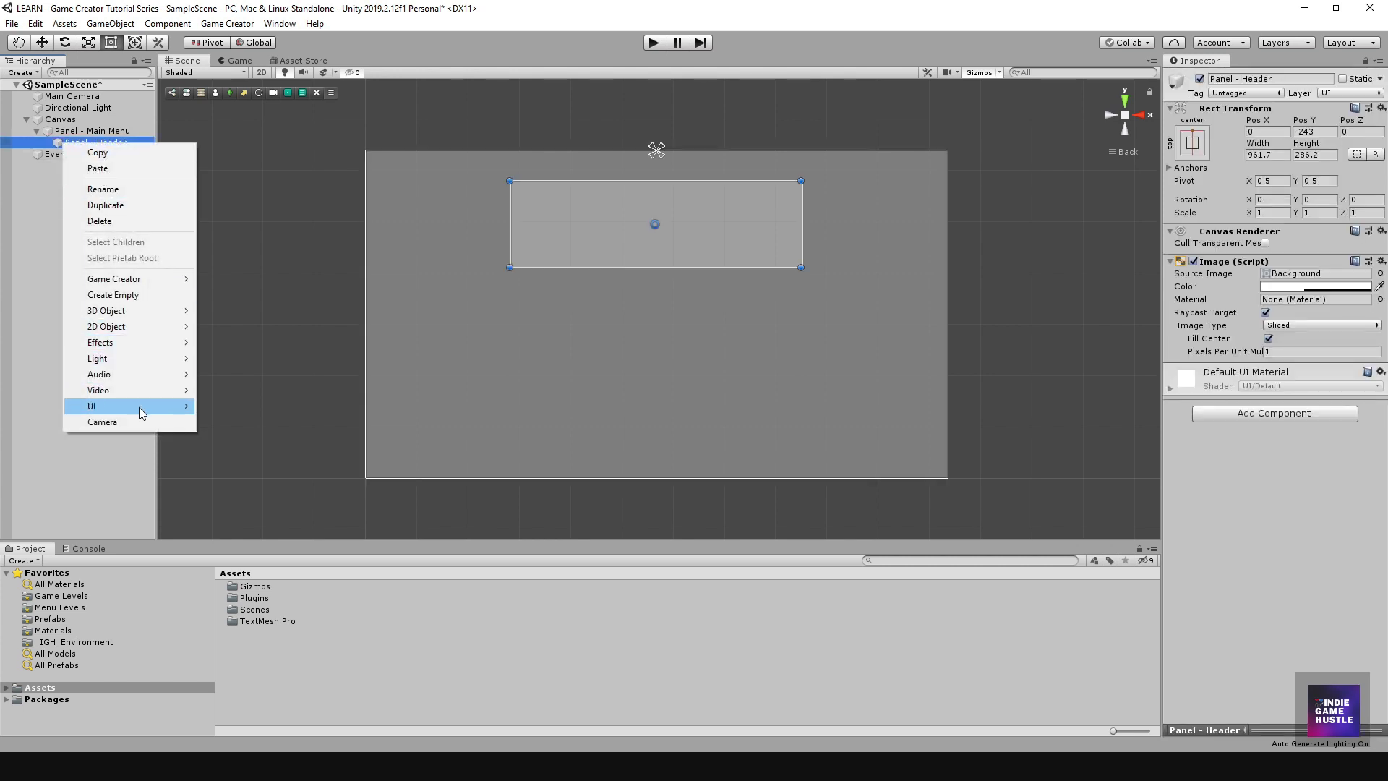
mouse_move(140, 406)
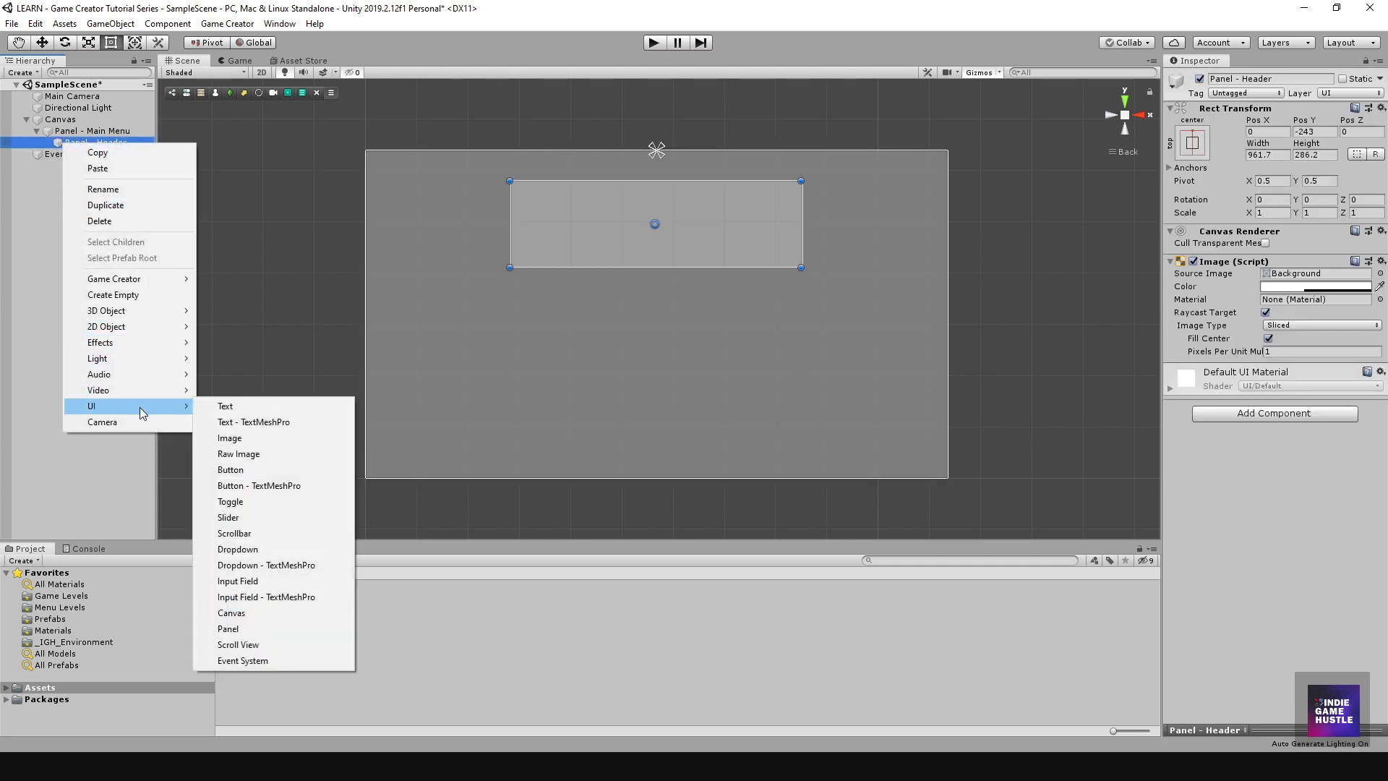
left_click(255, 426)
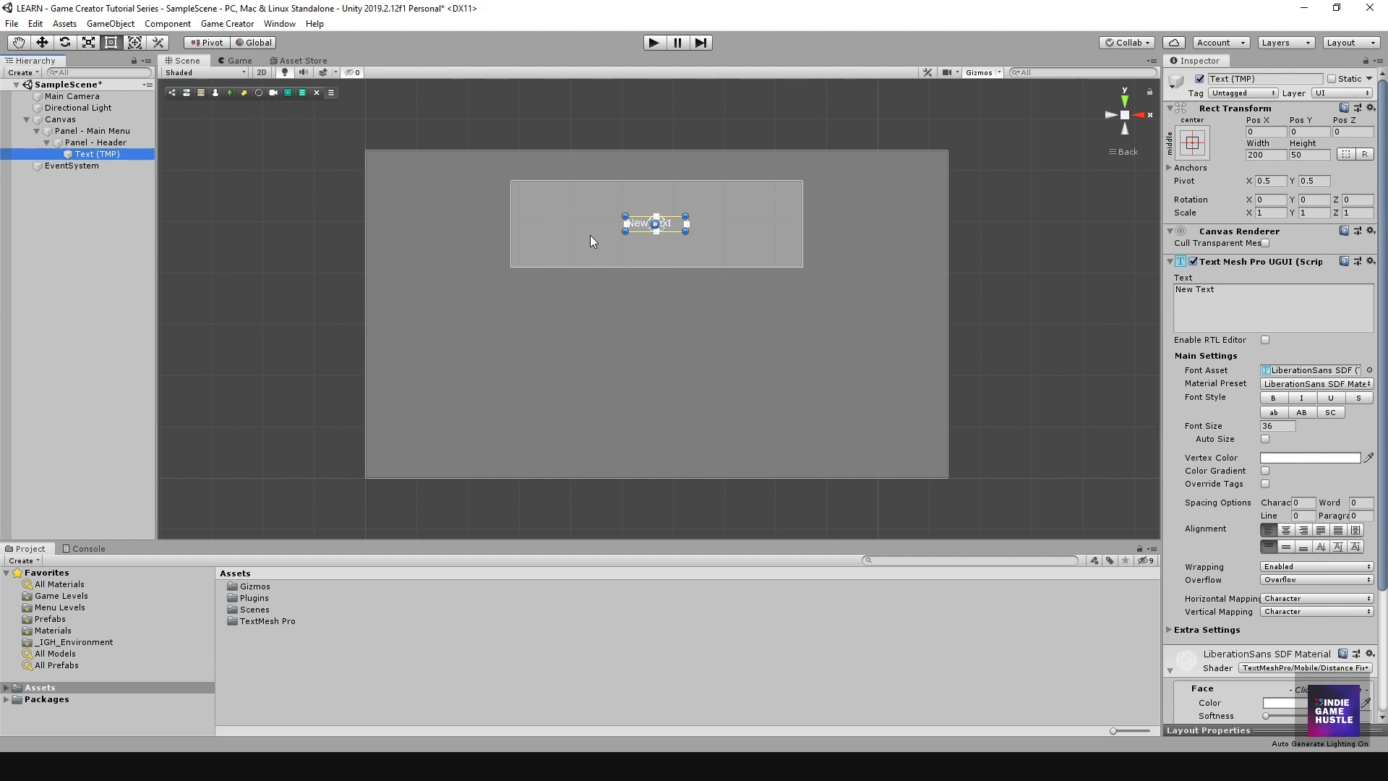
Enlarge the new text box in Panel - Header to about 314 by 79.
scroll(590, 236, "up", 3)
scroll(666, 253, "down", 3)
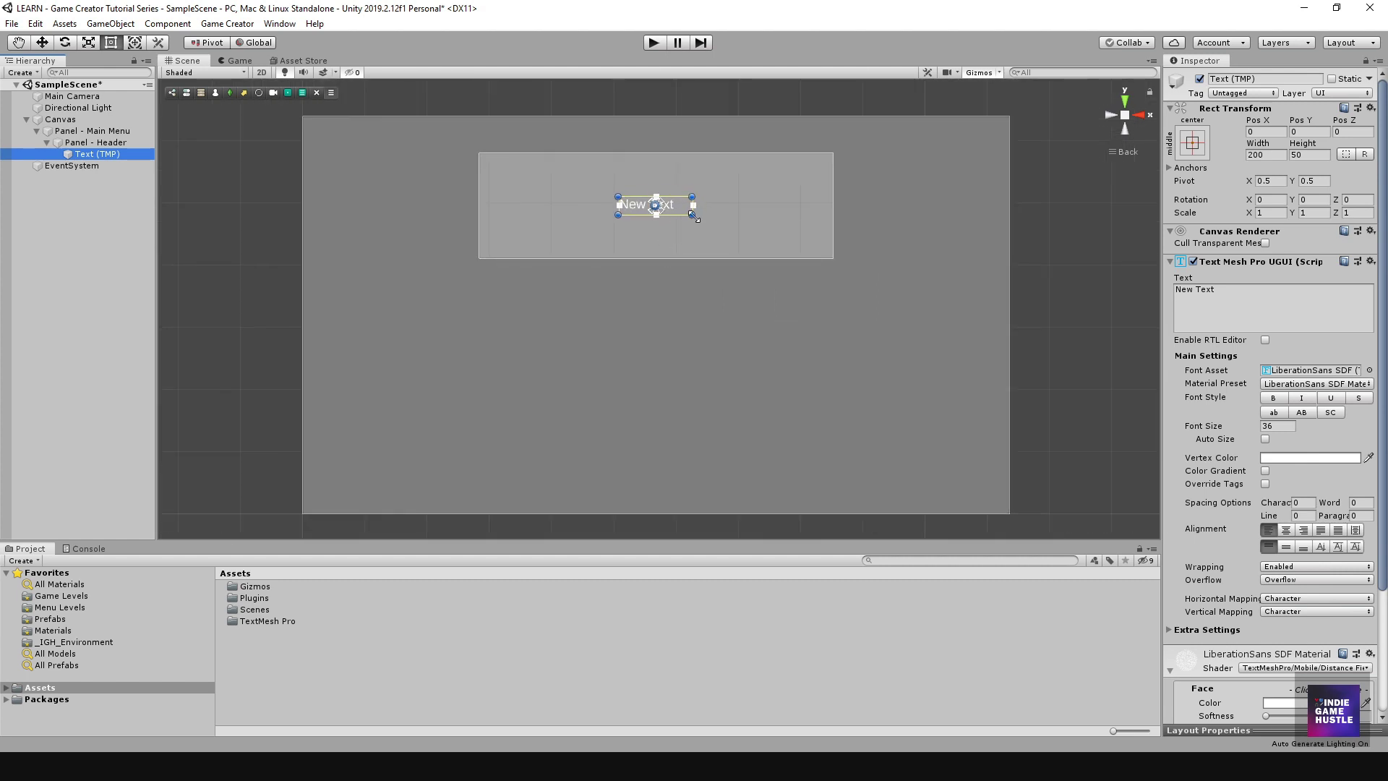
left_click_drag(693, 217, 734, 226)
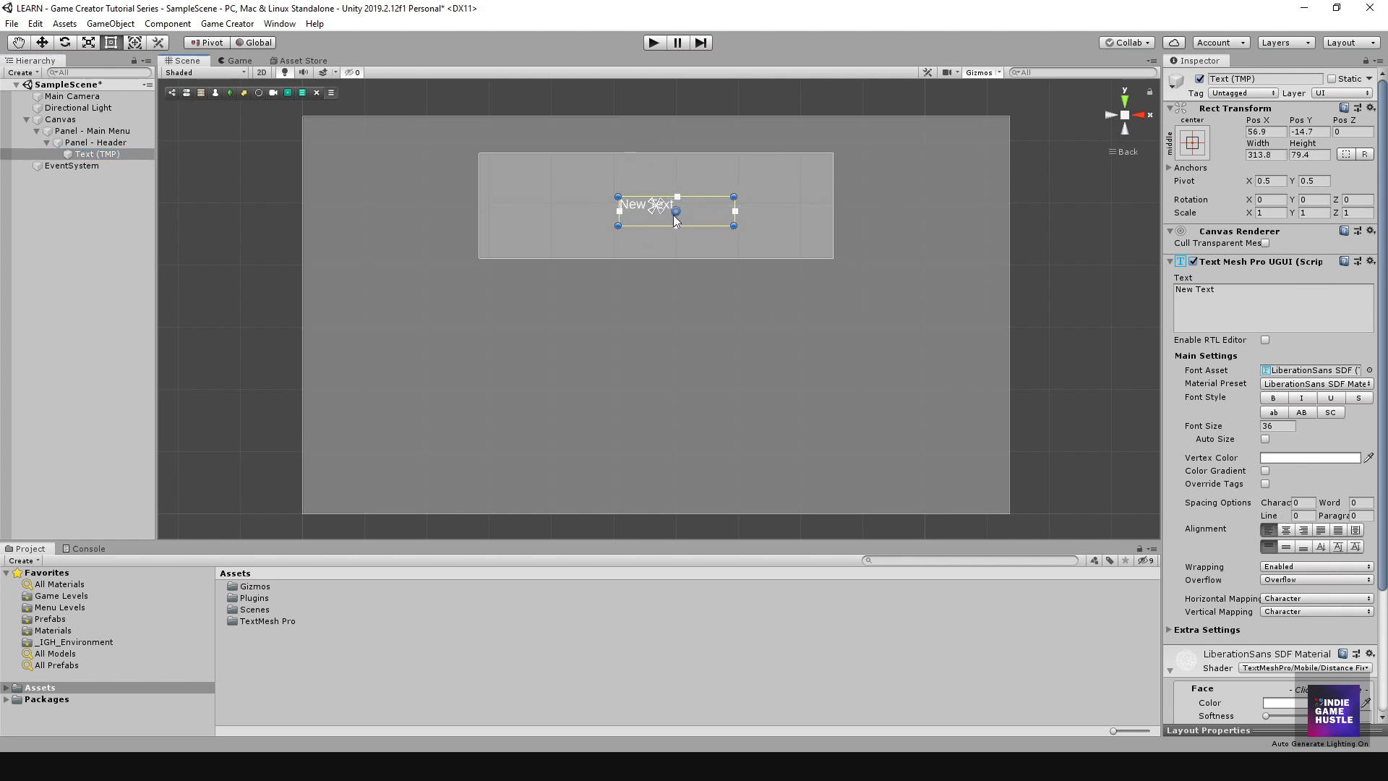
Replace the placeholder text of the TextMeshPro element with "HEADER TITLE".
left_click(1224, 292)
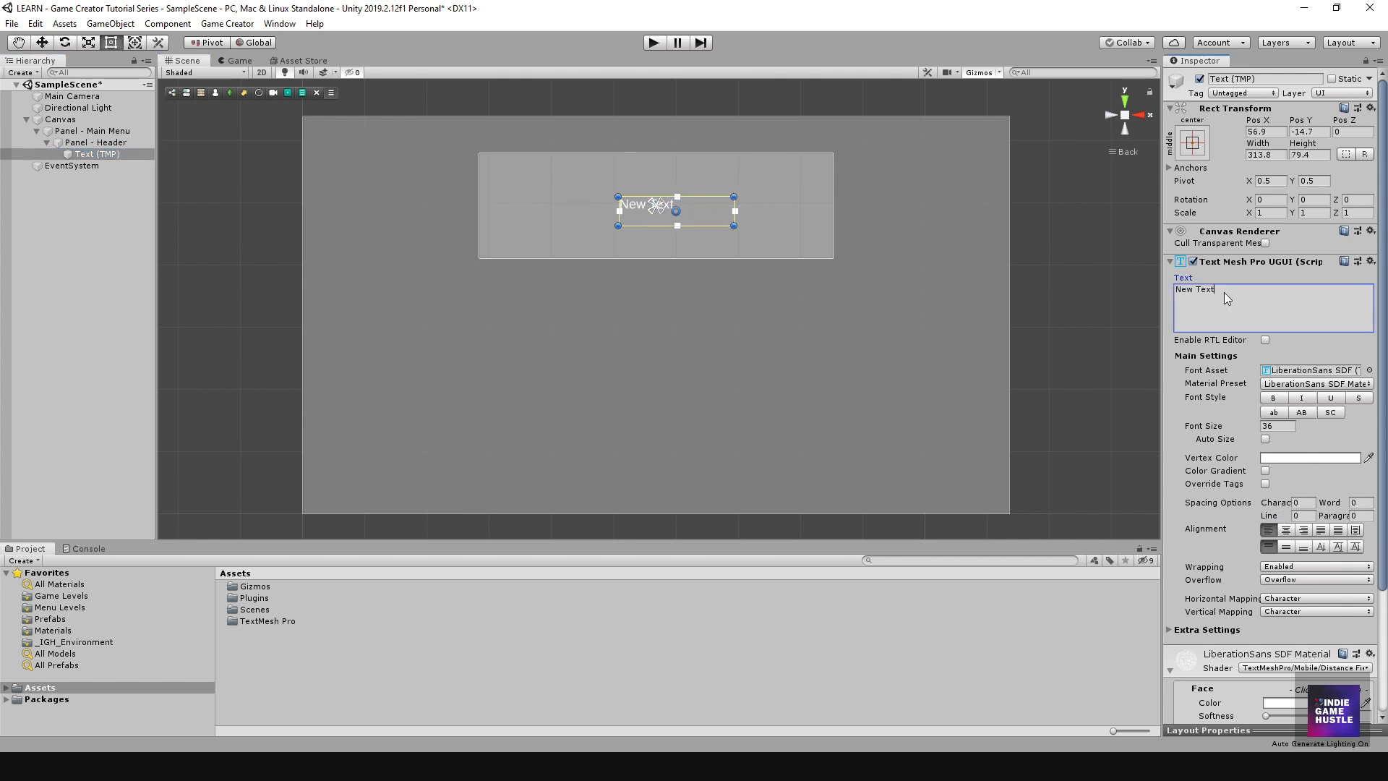
scroll(1260, 334, "down", 3)
scroll(1260, 333, "up", 3)
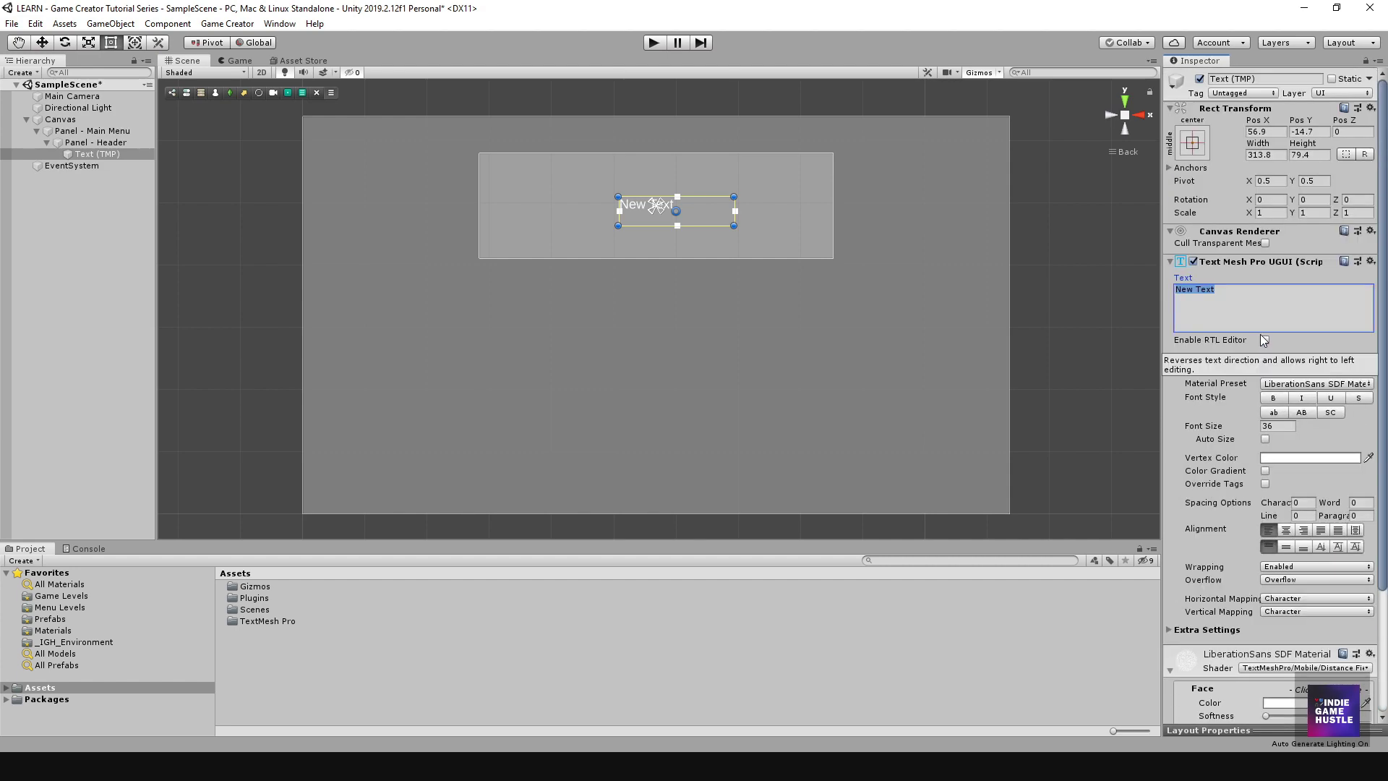
scroll(1228, 253, "down", 2)
left_click(1235, 161)
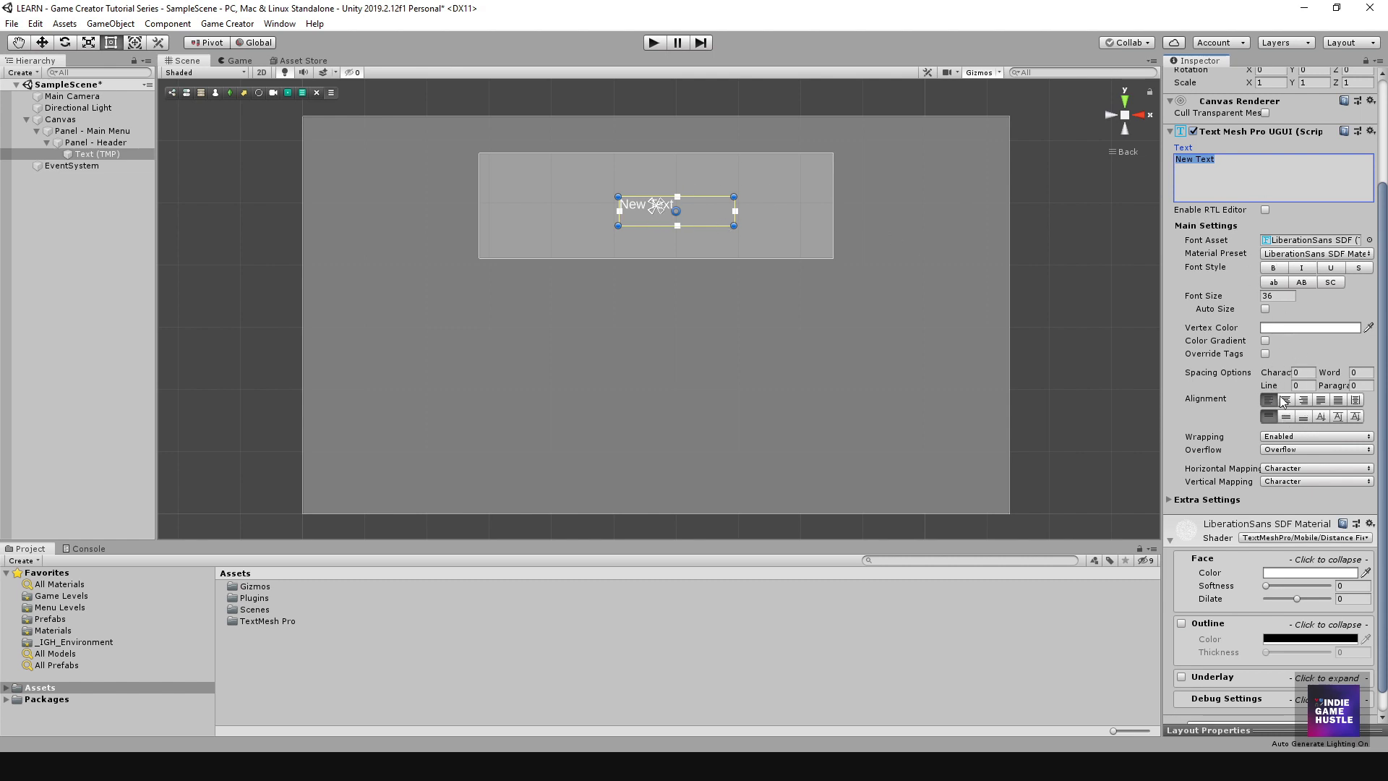
scroll(1287, 423, "down", 1)
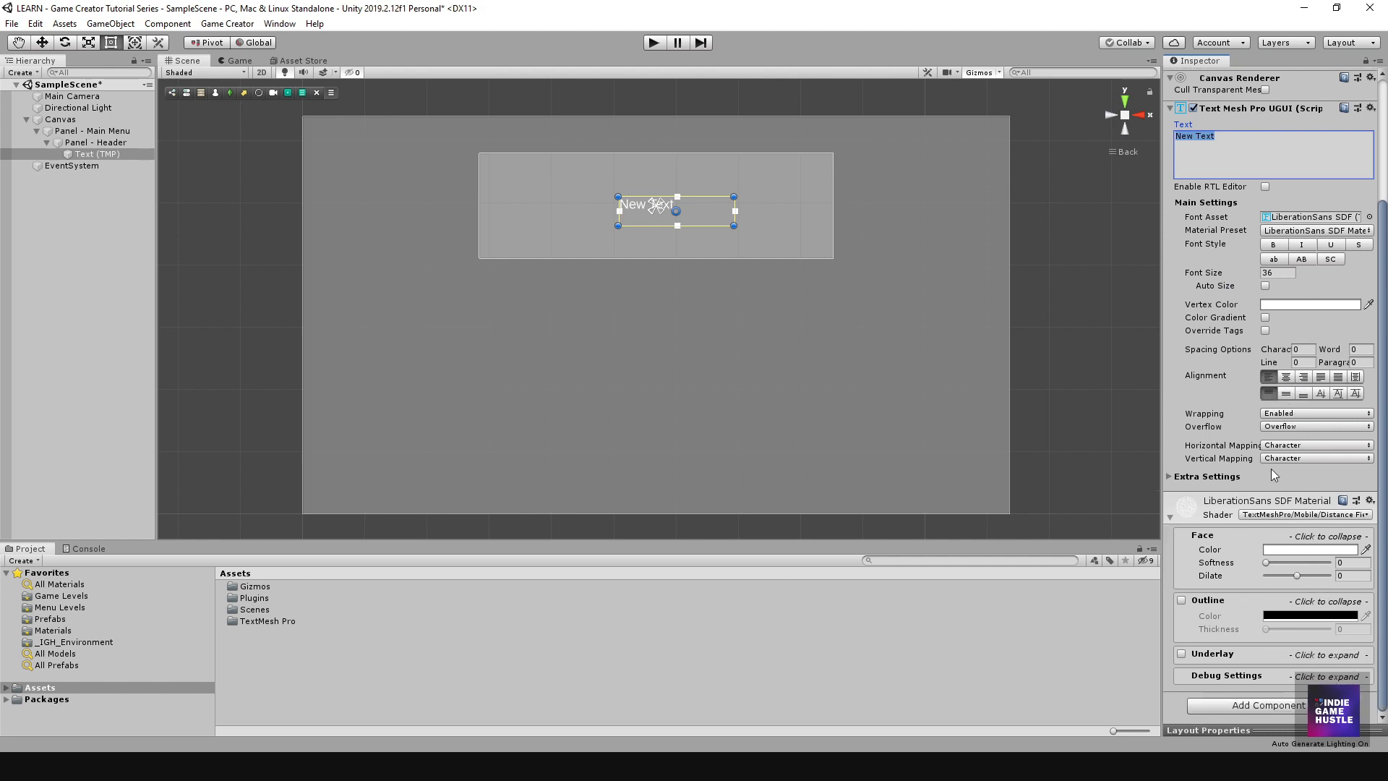
scroll(1270, 468, "up", 4)
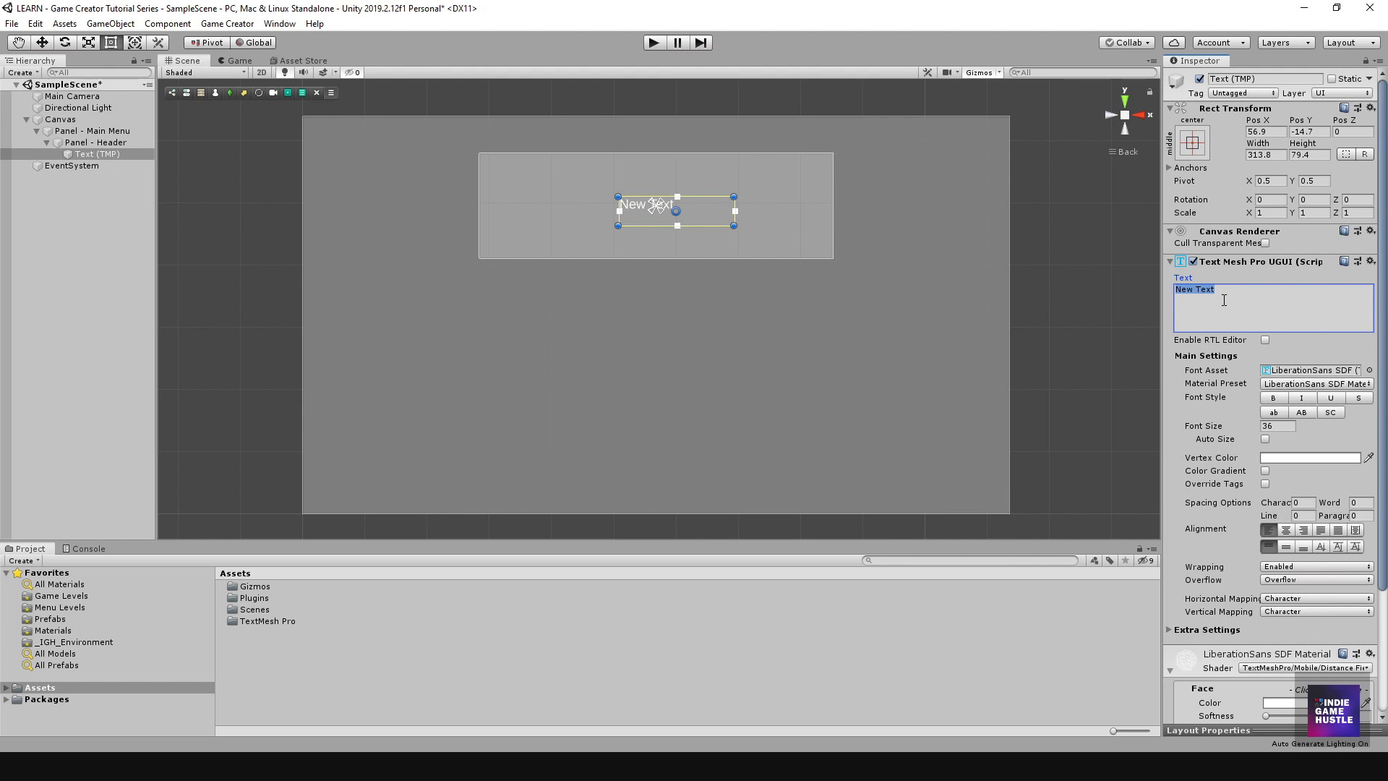
type("Headrer Title")
key("BackSpace")
key("BackSpace")
key("BackSpace")
key("BackSpace")
key("BackSpace")
key("BackSpace")
key("BackSpace")
key("BackSpace")
key("BackSpace")
key("BackSpace")
key("BackSpace")
type("HEADER TITLE")
Set the header text's font size to 72 and enlarge its box to about 659 by 97.
left_click(1278, 426)
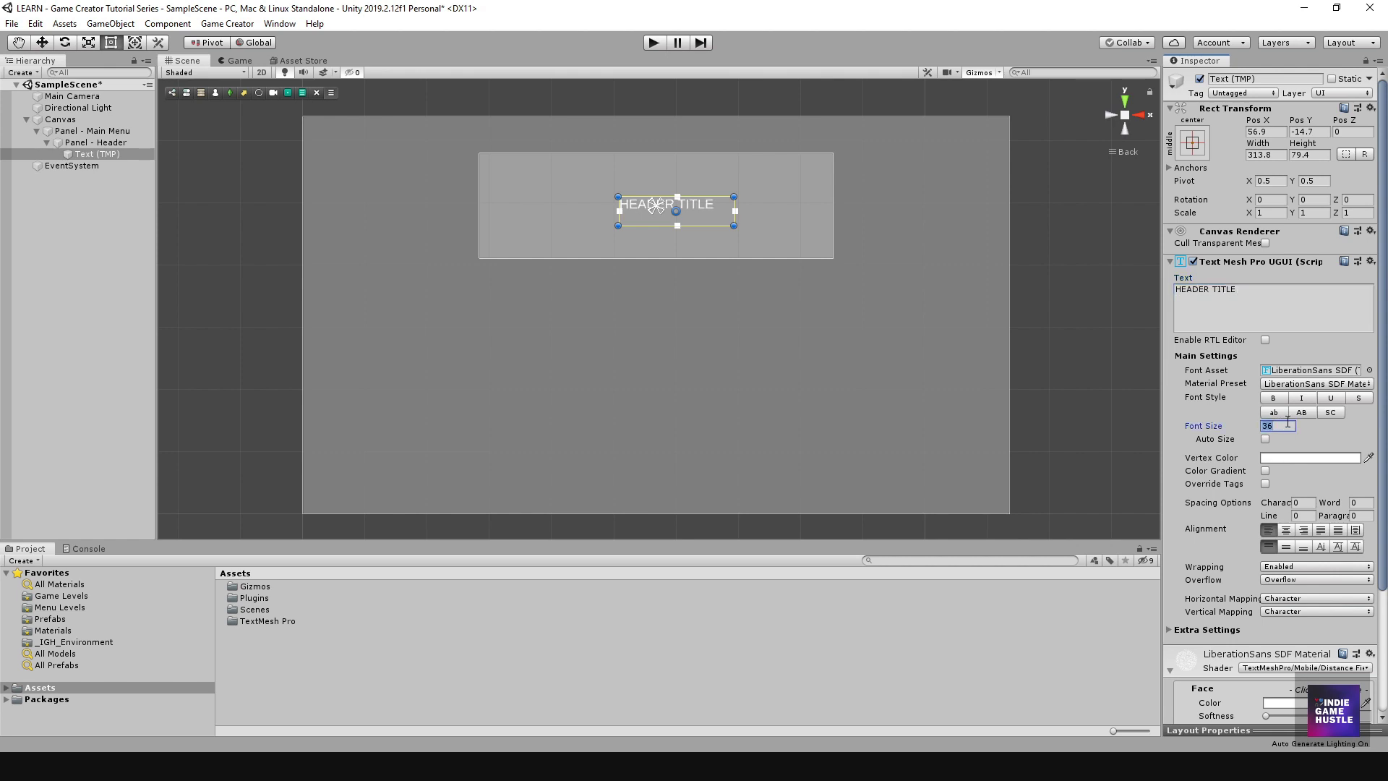
type("72")
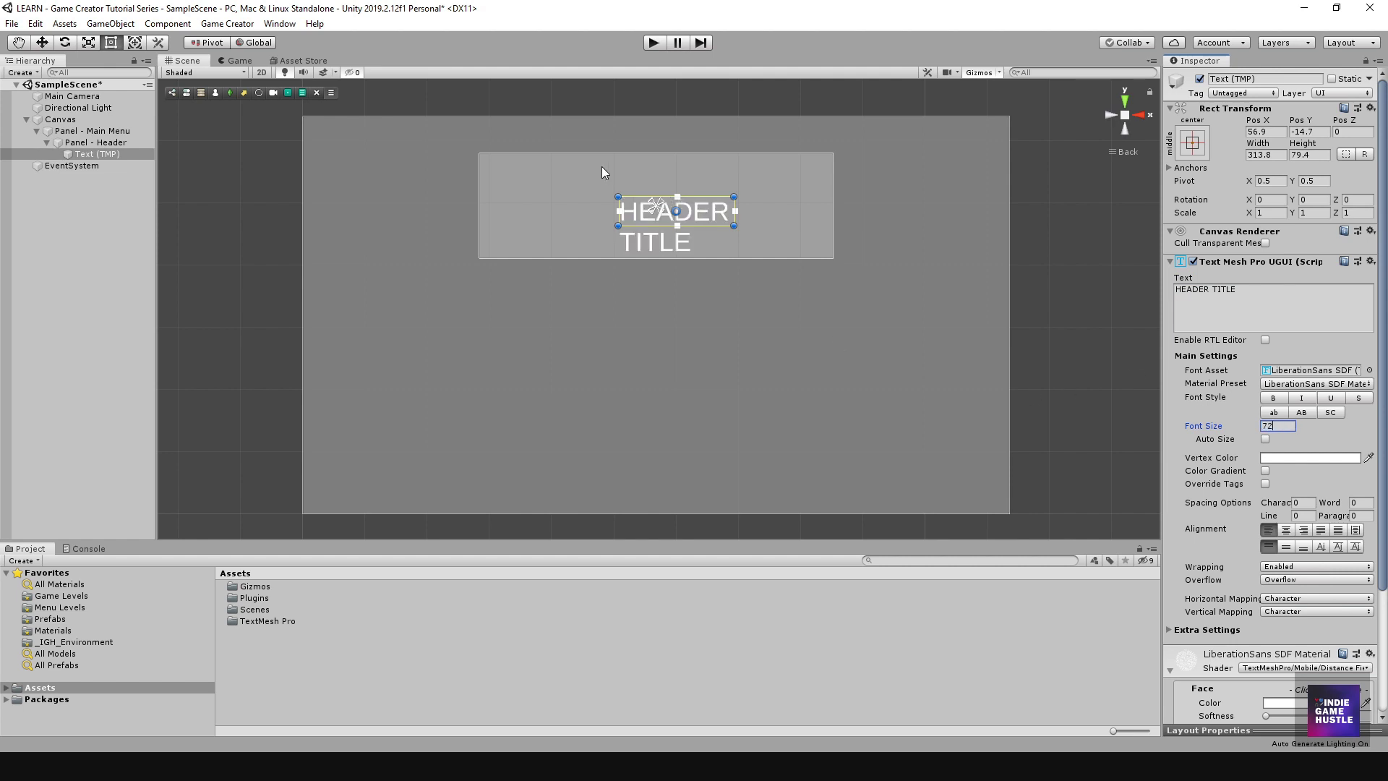
left_click_drag(615, 220, 491, 227)
Align the header text to centre and middle, and move its box to the panel's horizontal centre, about 49 above the middle.
left_click(1286, 530)
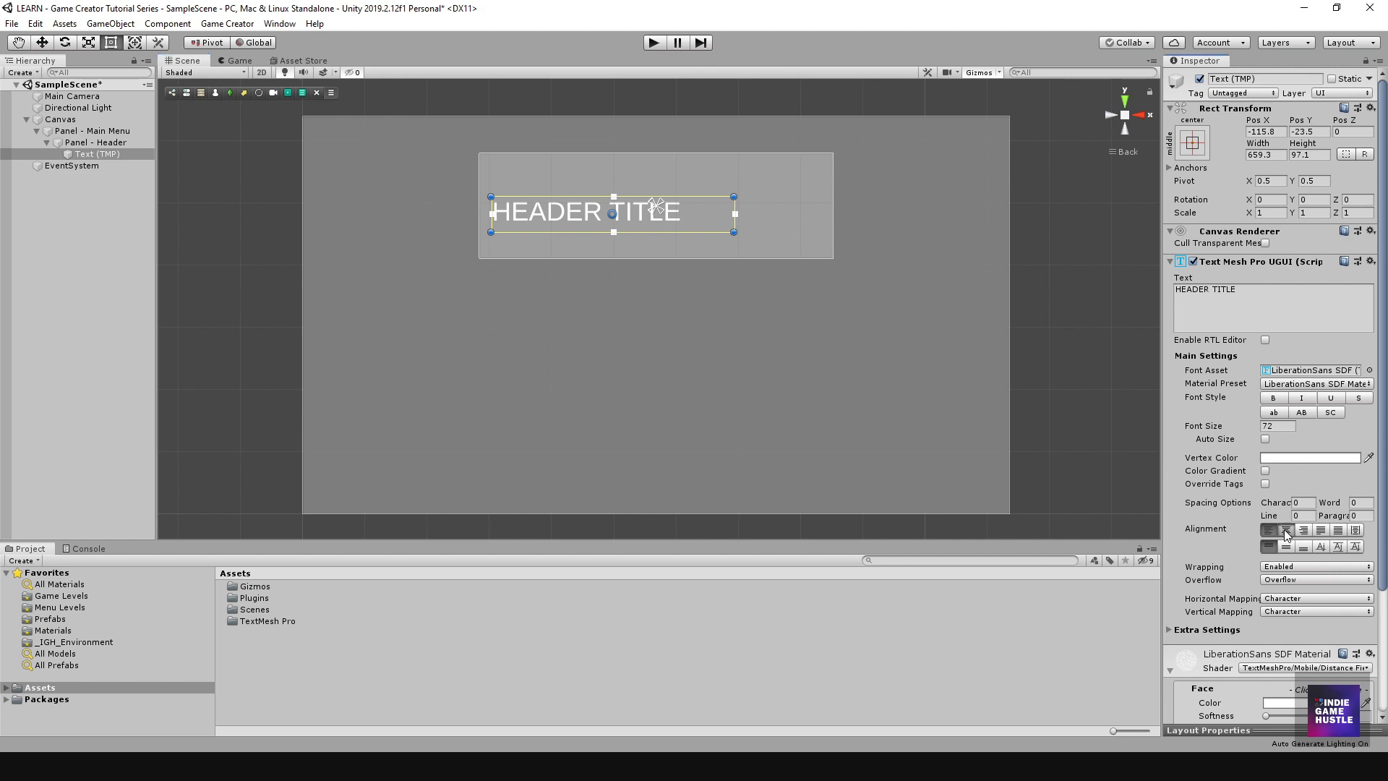
left_click(1289, 548)
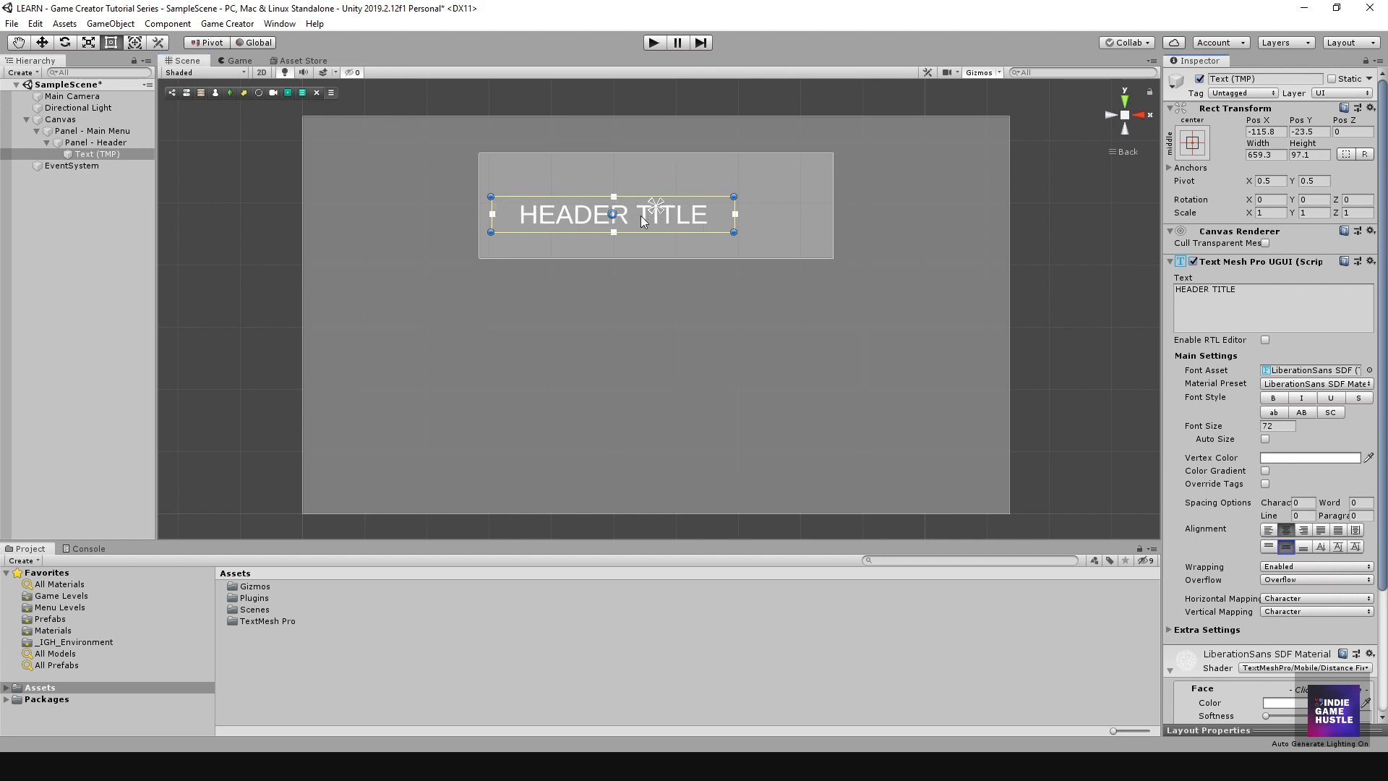
left_click_drag(640, 215, 687, 185)
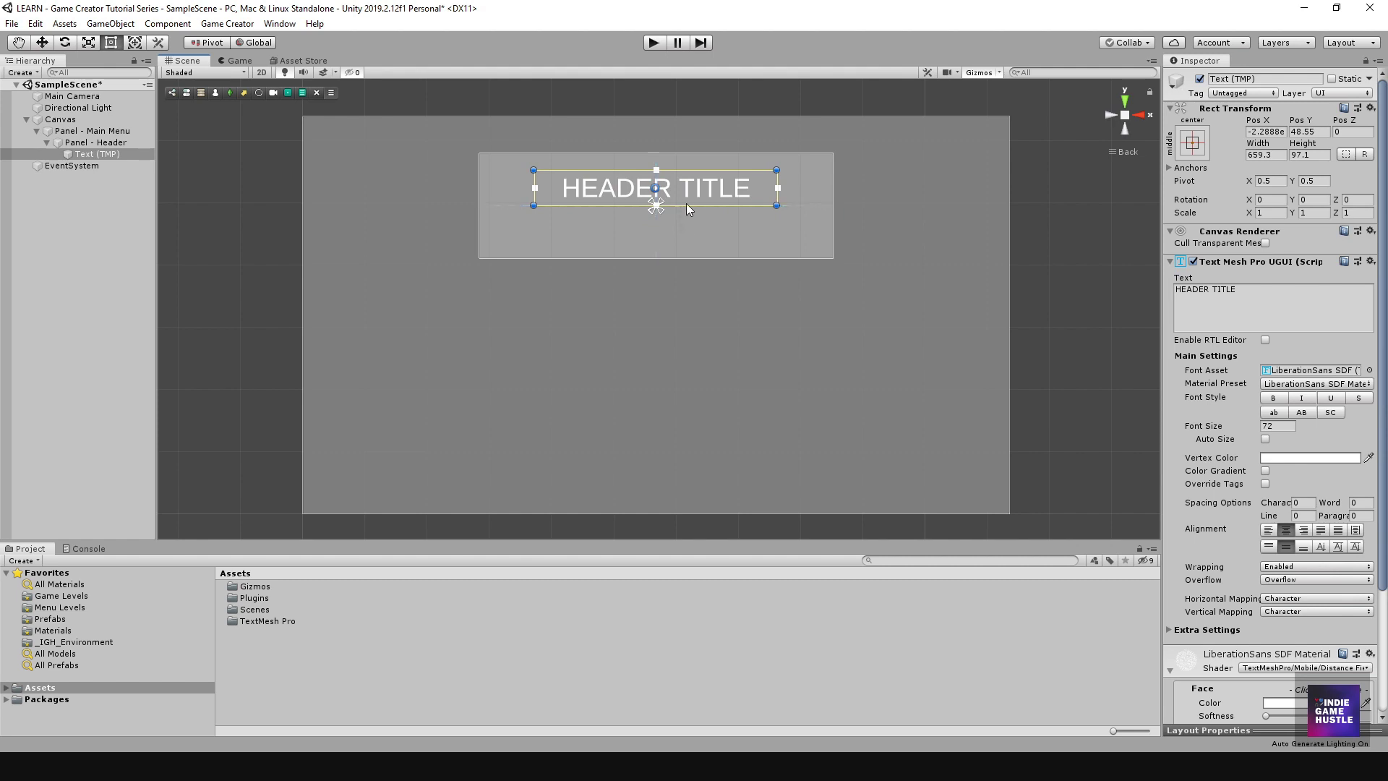
Try the top center anchor preset on the header text and restore the middle center preset.
left_click(1193, 143)
left_click(1273, 256)
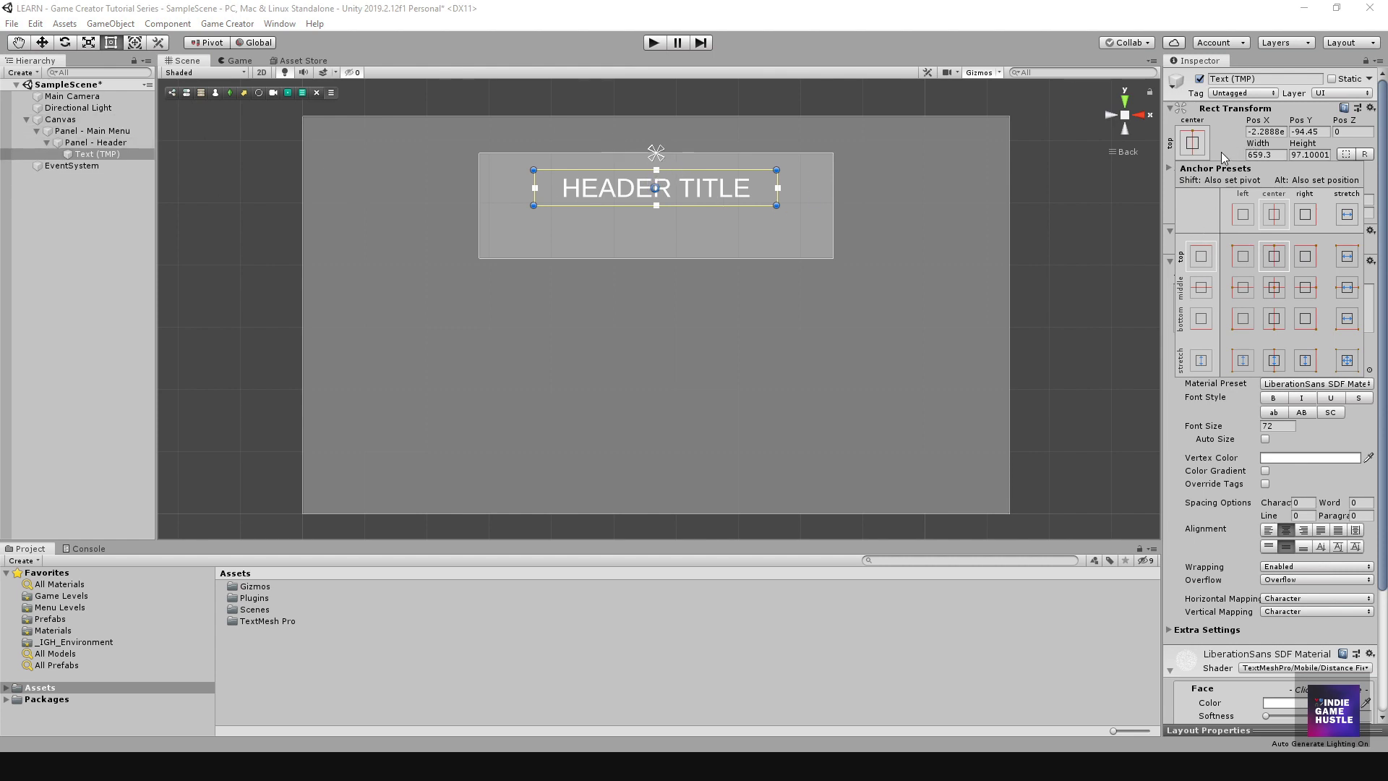
left_click(1274, 288)
Move the header text to the exact centre of Panel - Header and reduce the panel's height to about 133 from its lower edge.
left_click(681, 193)
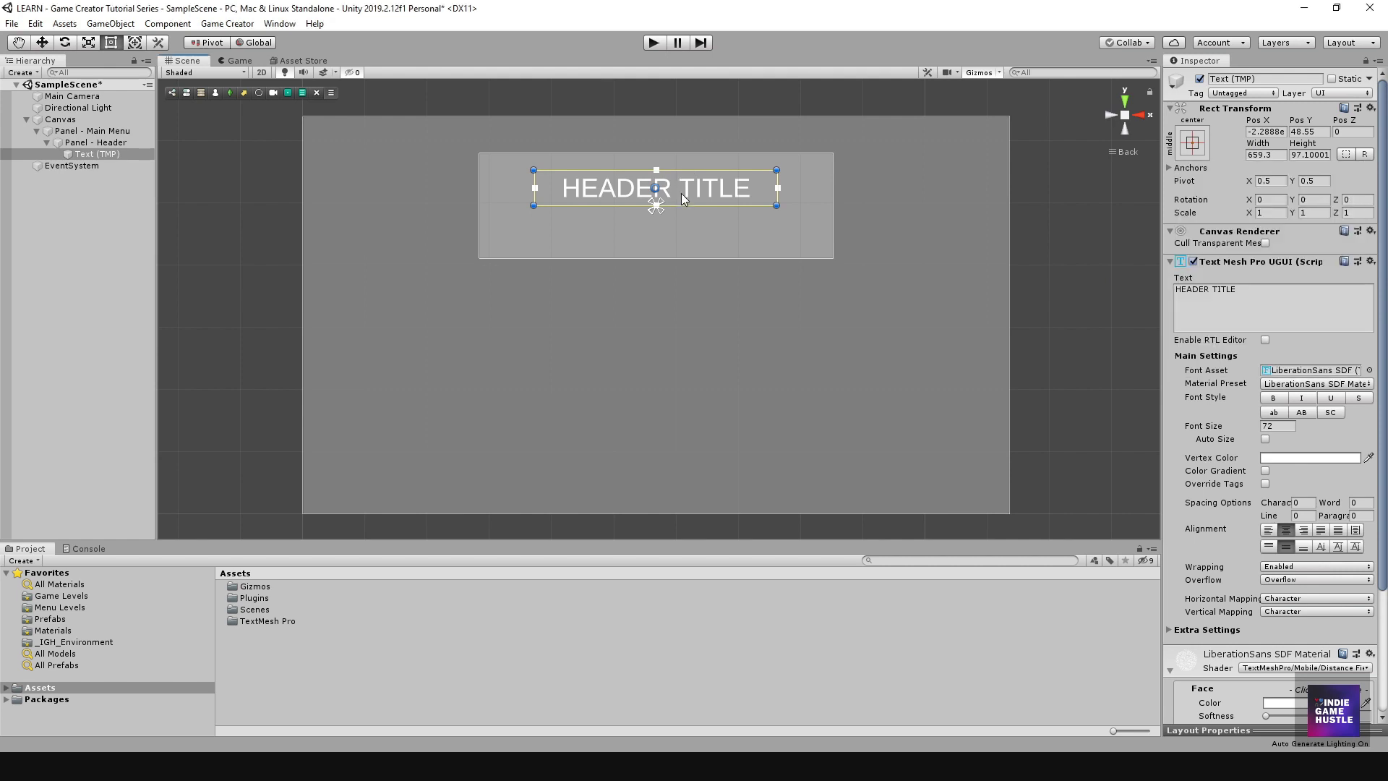
left_click_drag(681, 193, 713, 247)
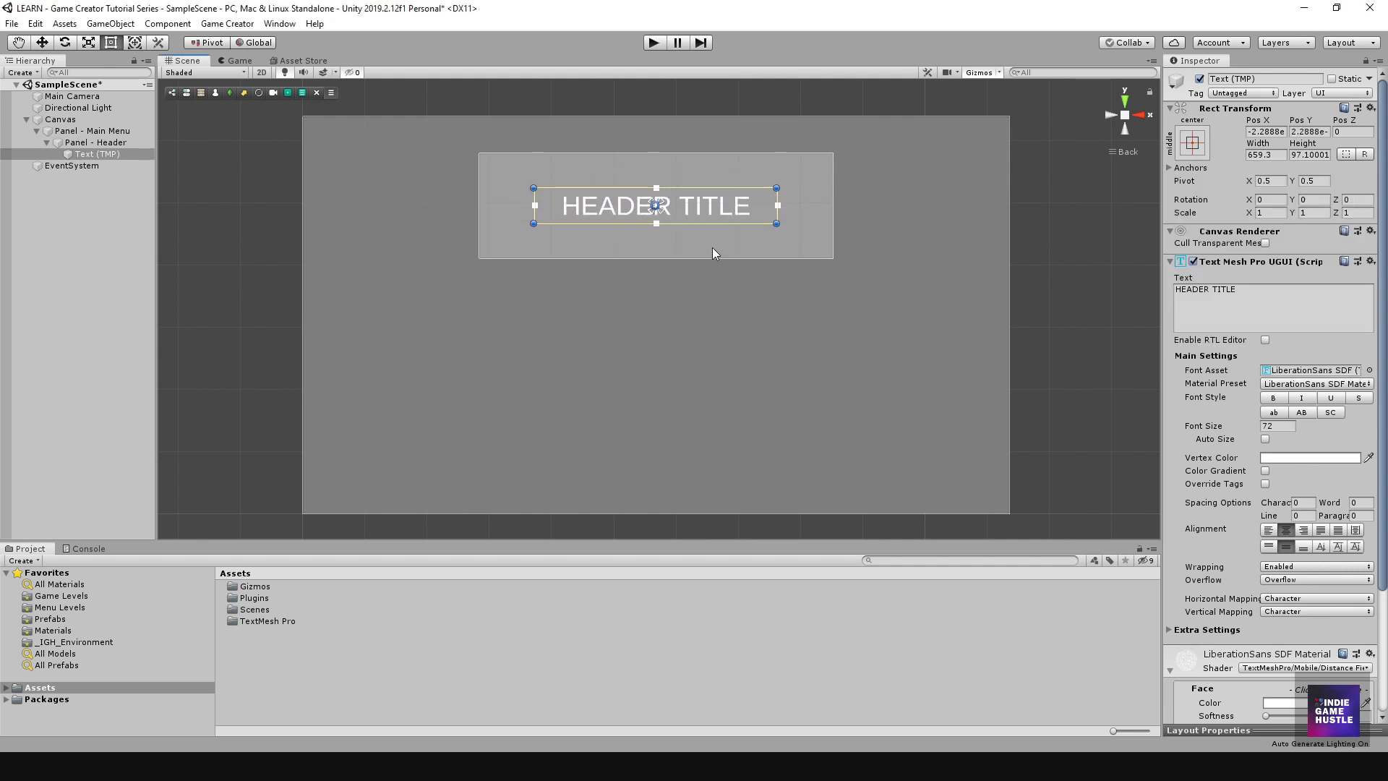
left_click(93, 143)
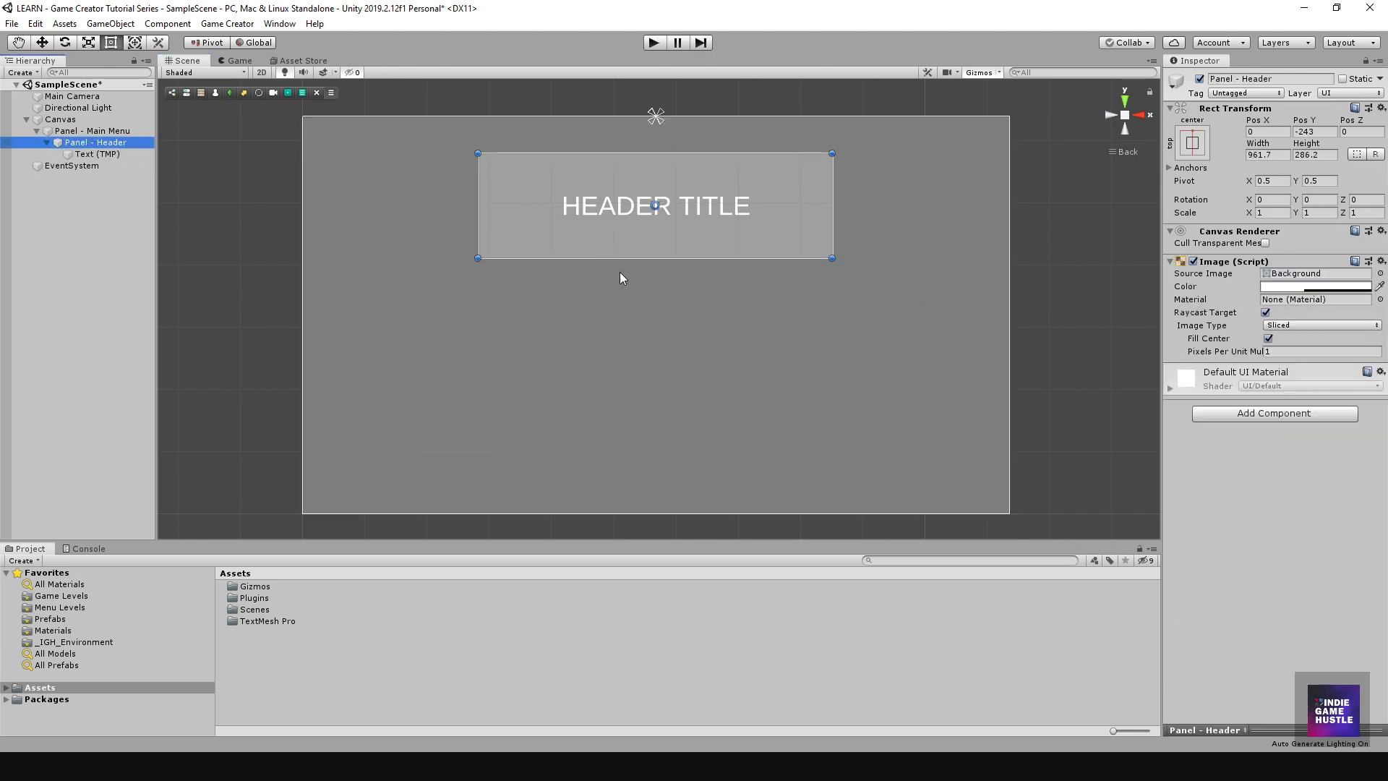
left_click_drag(621, 258, 509, 202)
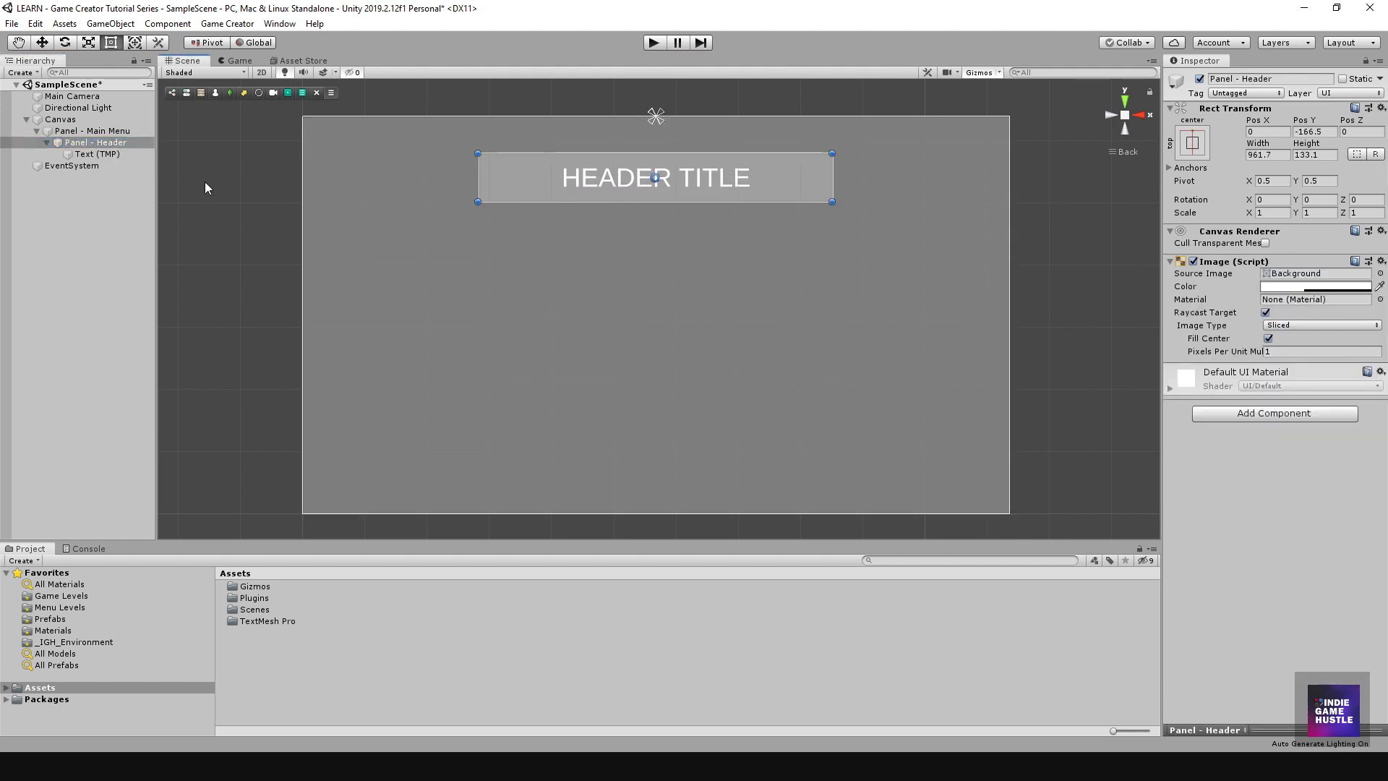
left_click(101, 154)
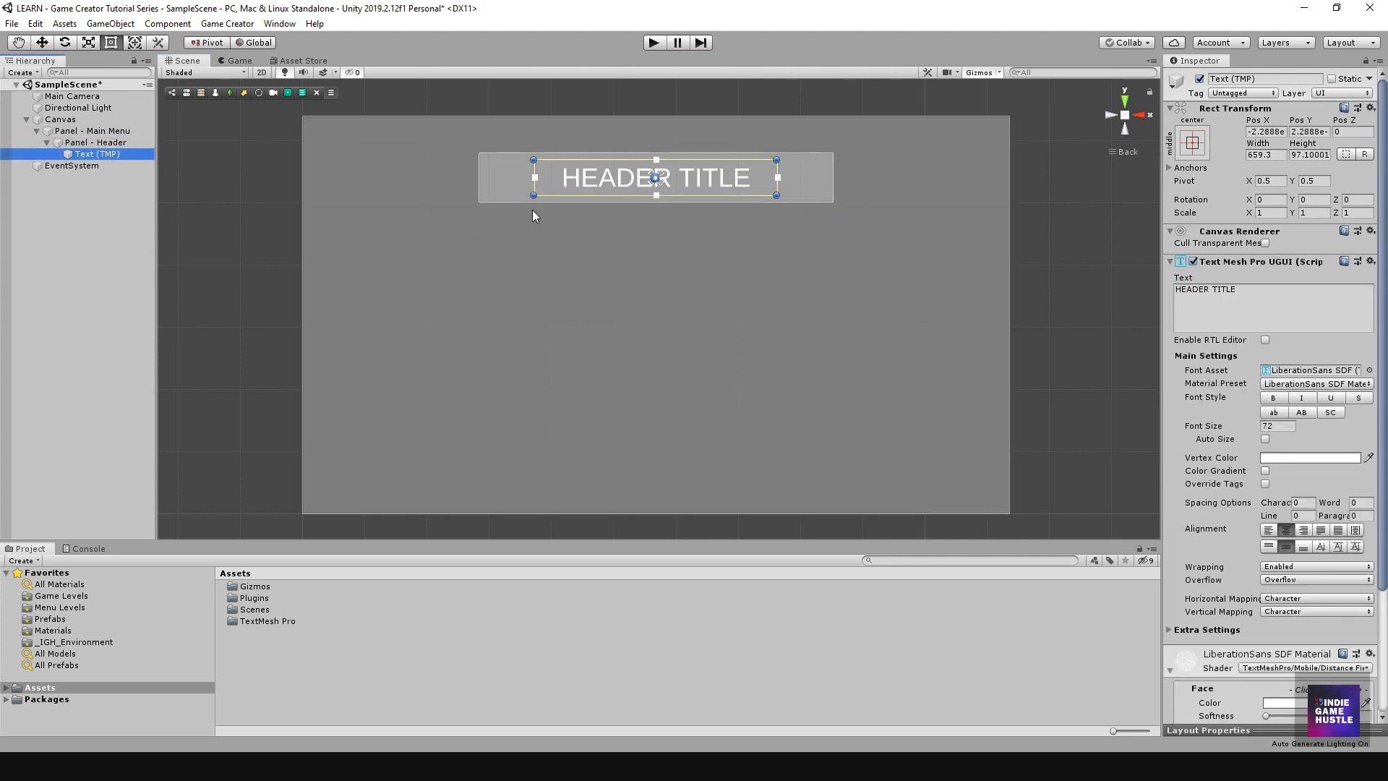
Duplicate Panel - Header and place the copy directly below the original, horizontally centred.
left_click(94, 143)
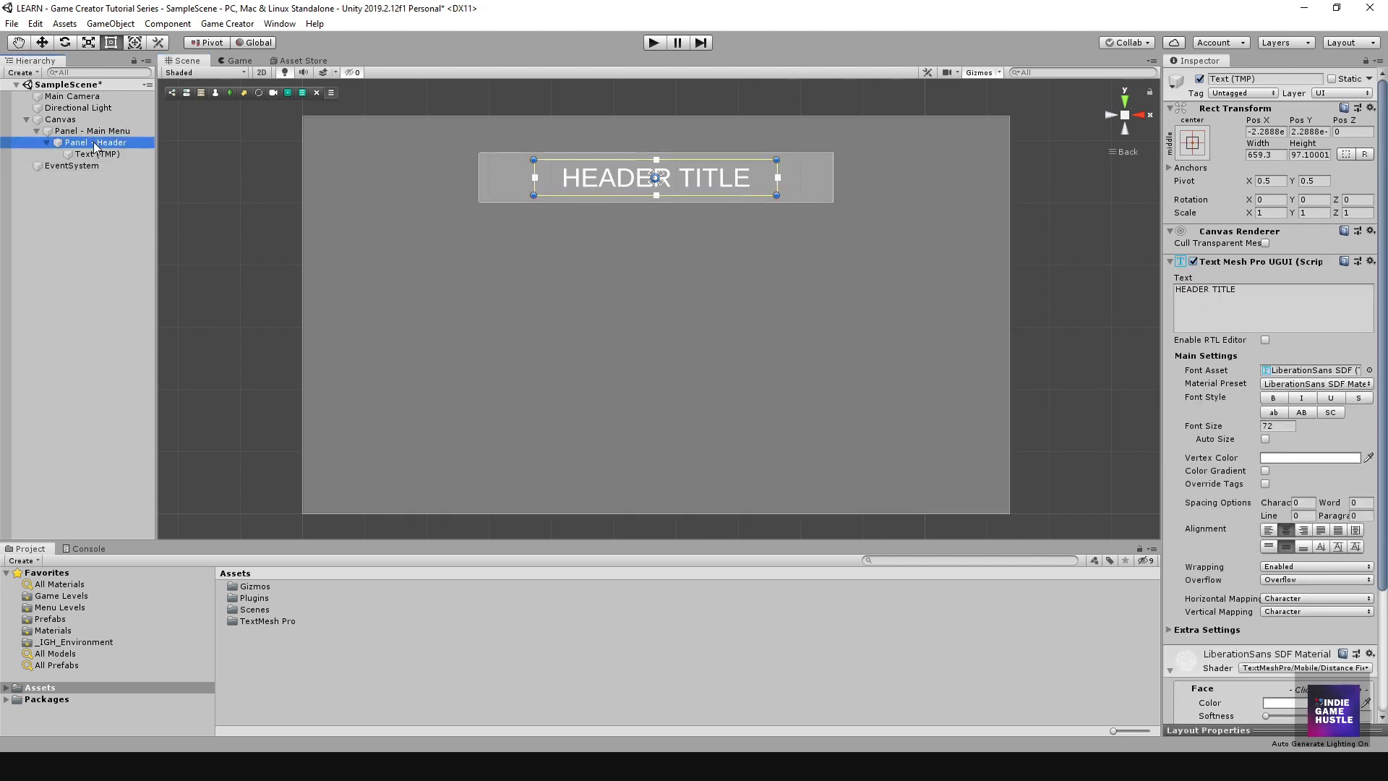
left_click(47, 143)
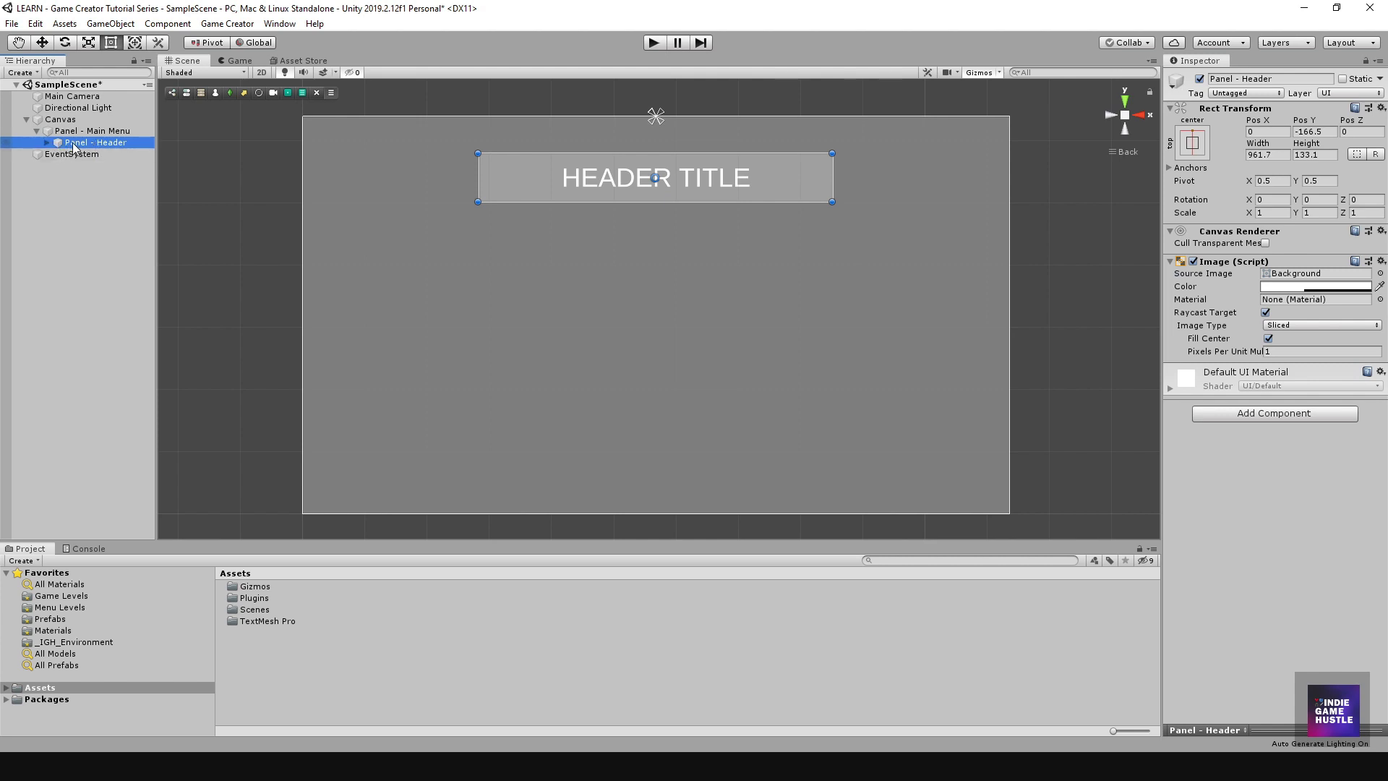
key("ctrl+d")
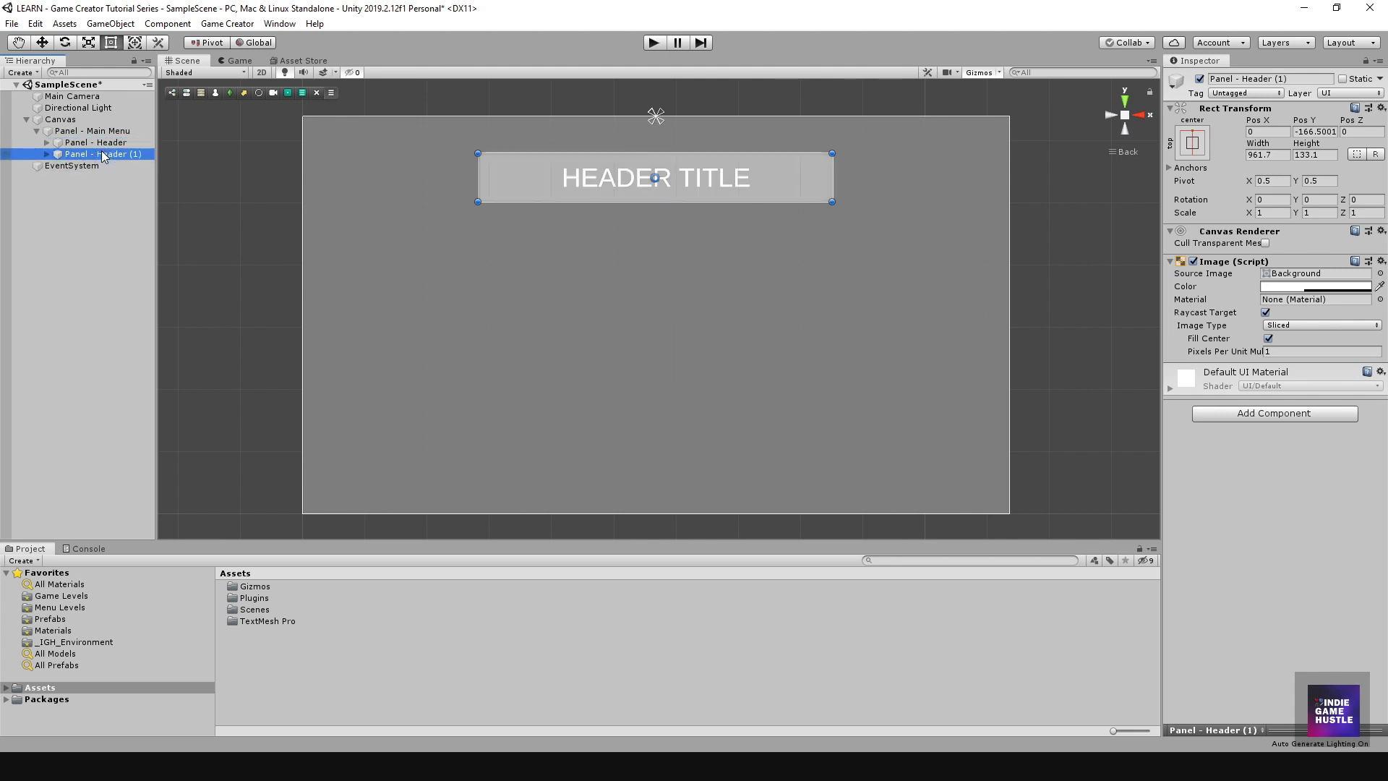
left_click(513, 185)
left_click_drag(512, 186, 522, 230)
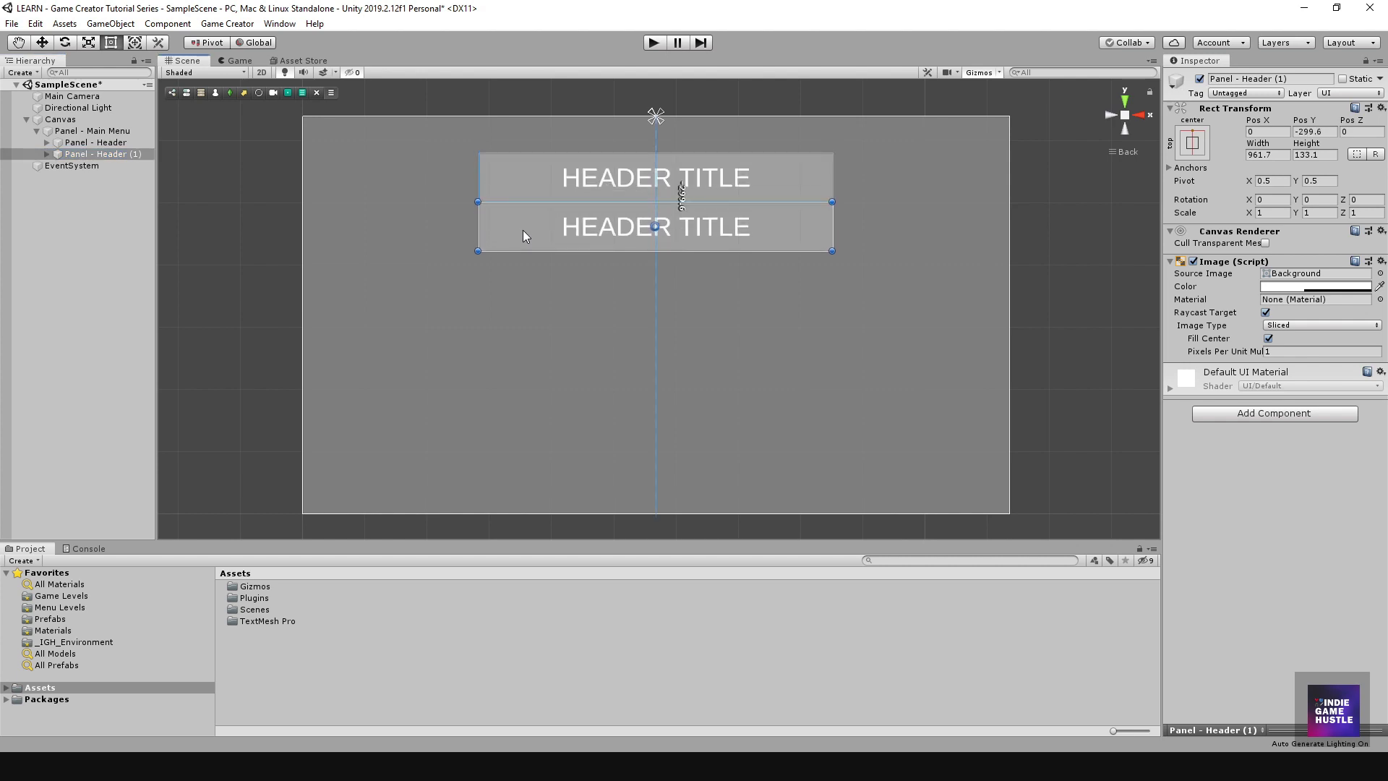
Rename the duplicated header panel as "Panel - Sub Header".
left_click(47, 154)
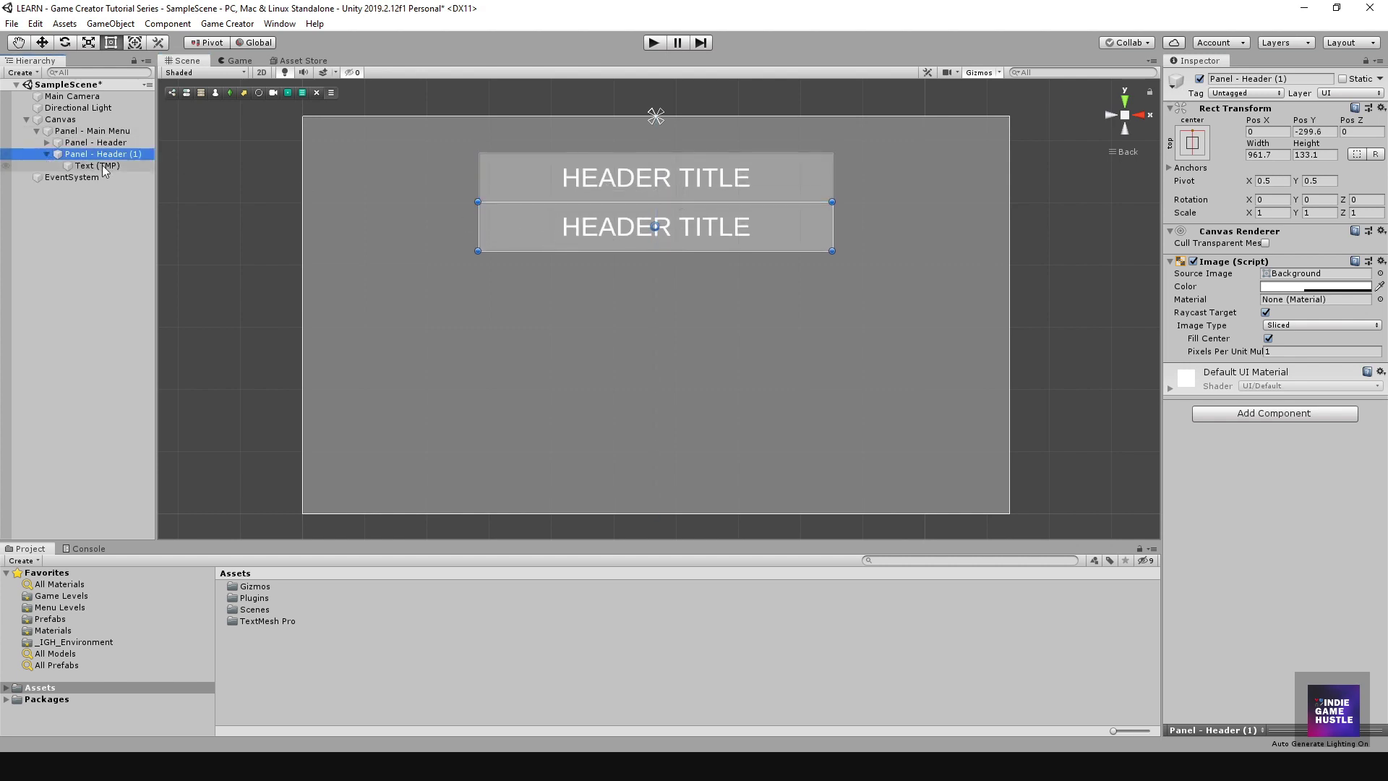
left_click(106, 153)
left_click(98, 154)
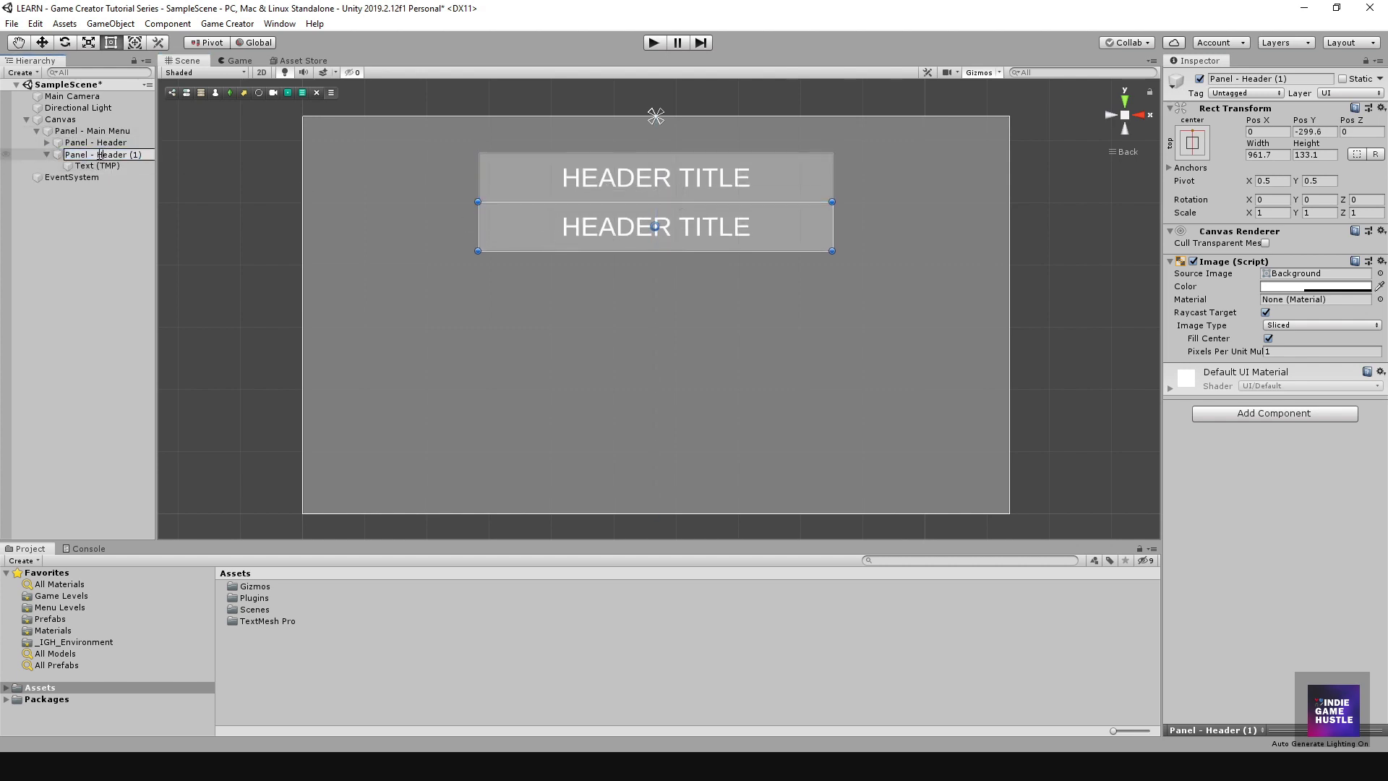
type("sub")
key("Left")
key("Left")
key("Left")
key("BackSpace")
type("S")
key("Right")
key("Right")
key("Right")
key("BackSpace")
type("-")
key("End")
key("BackSpace")
key("BackSpace")
key("BackSpace")
key("BackSpace")
key("Return")
Change the text inside Panel - Sub Header to "Sub Header Text" and set its font size to 45.
left_click(94, 165)
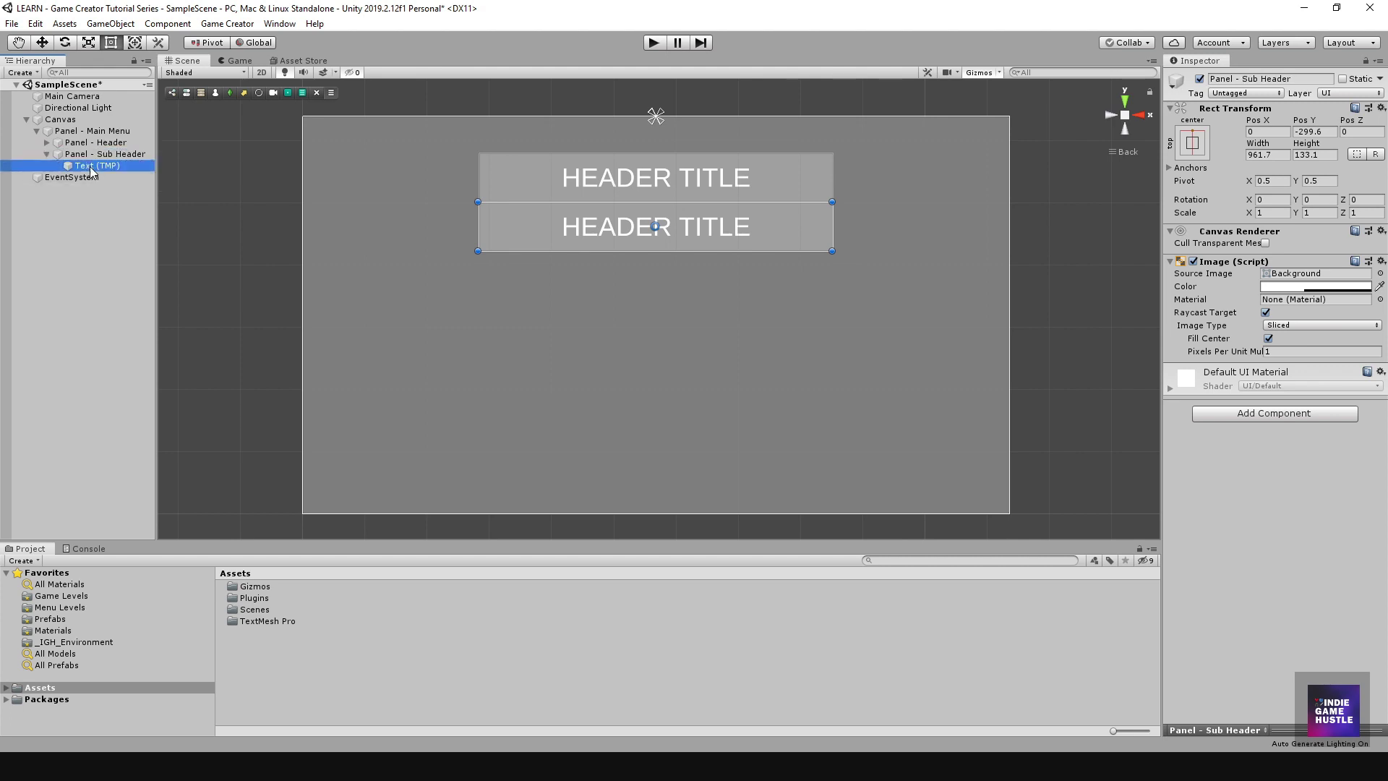
left_click(1246, 302)
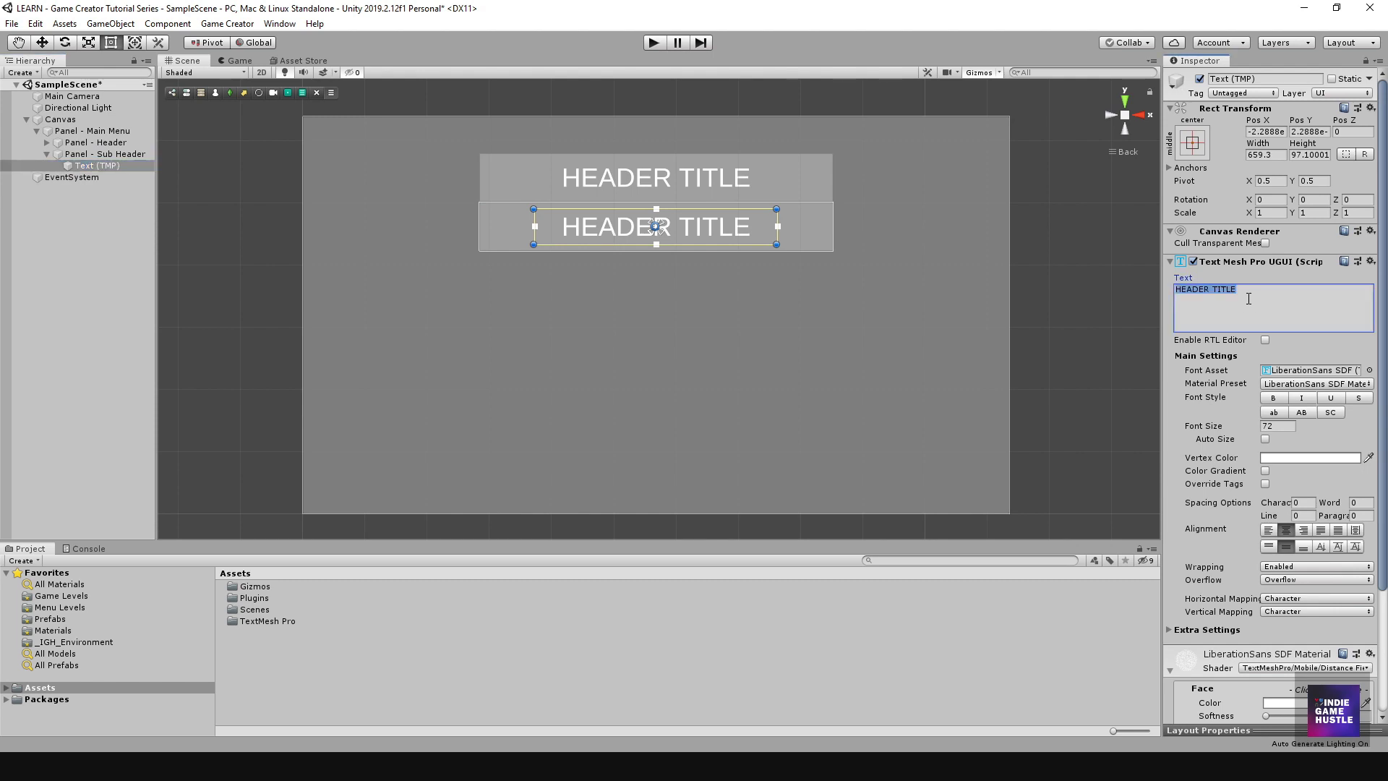
type("Sub Header")
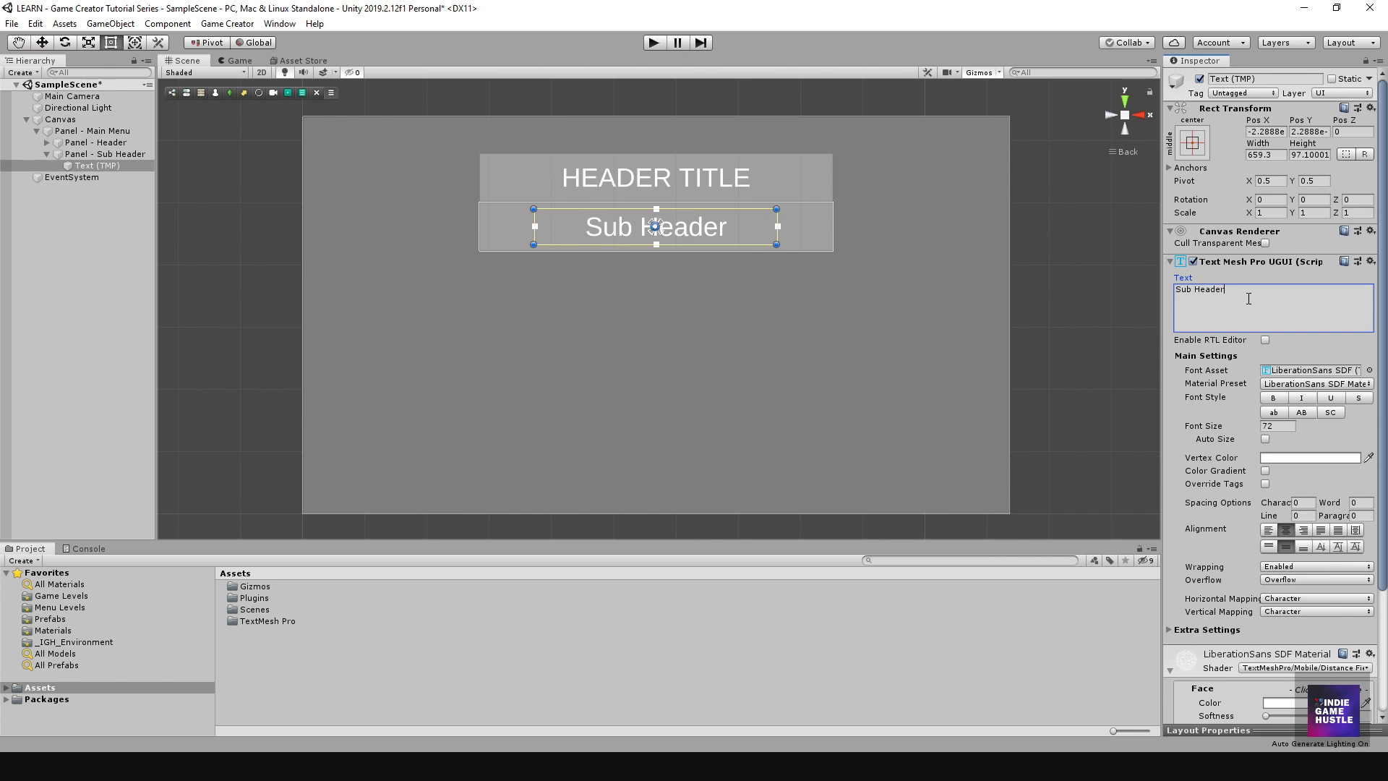
type(" text")
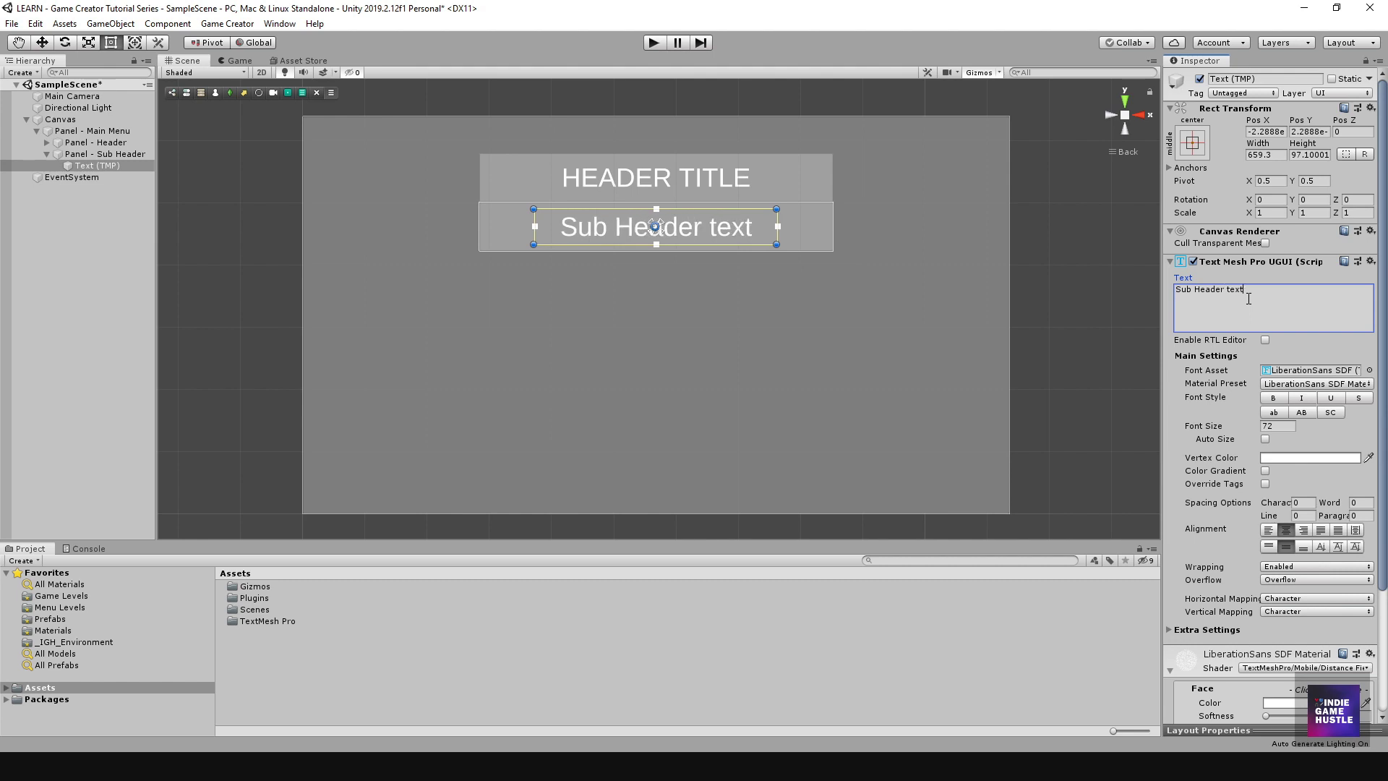
key("BackSpace")
key("BackSpace")
key("BackSpace")
key("BackSpace")
type("Te")
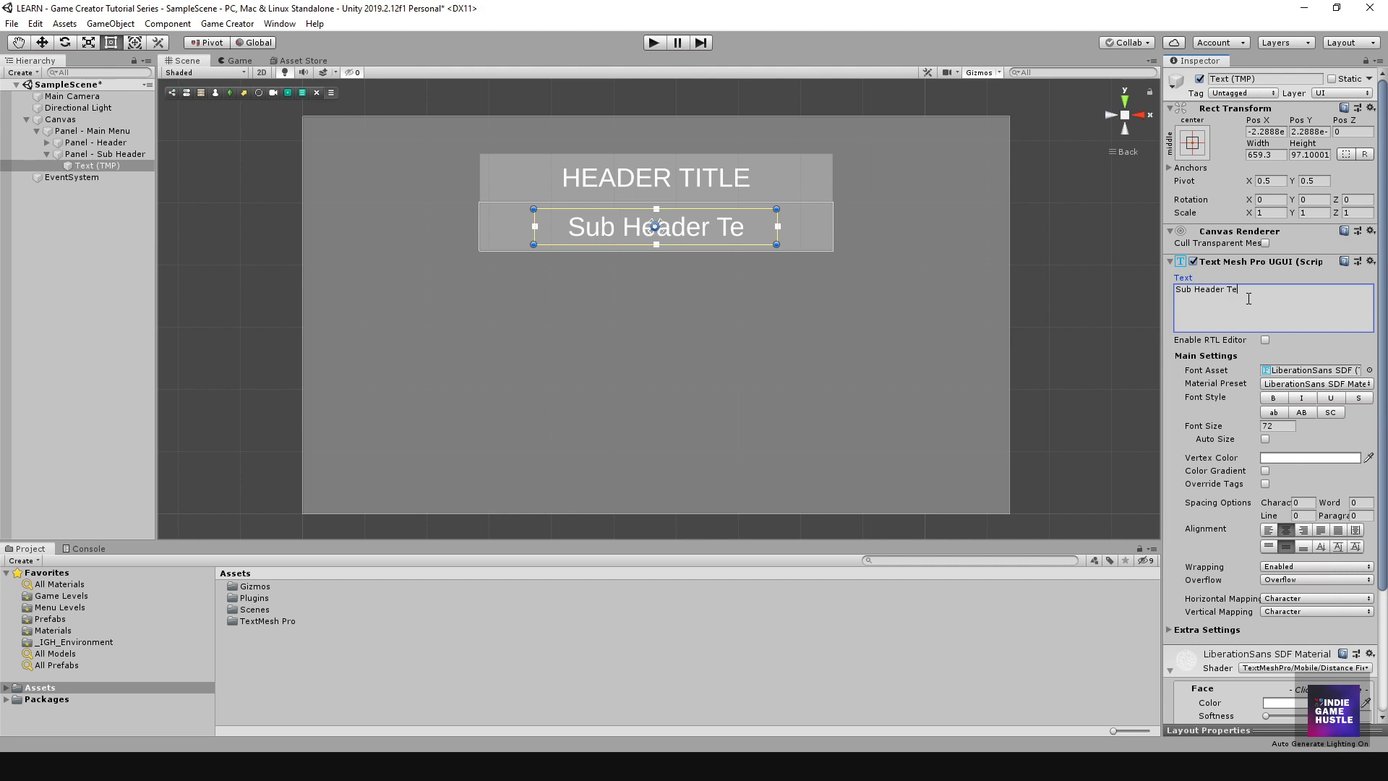
type("xt")
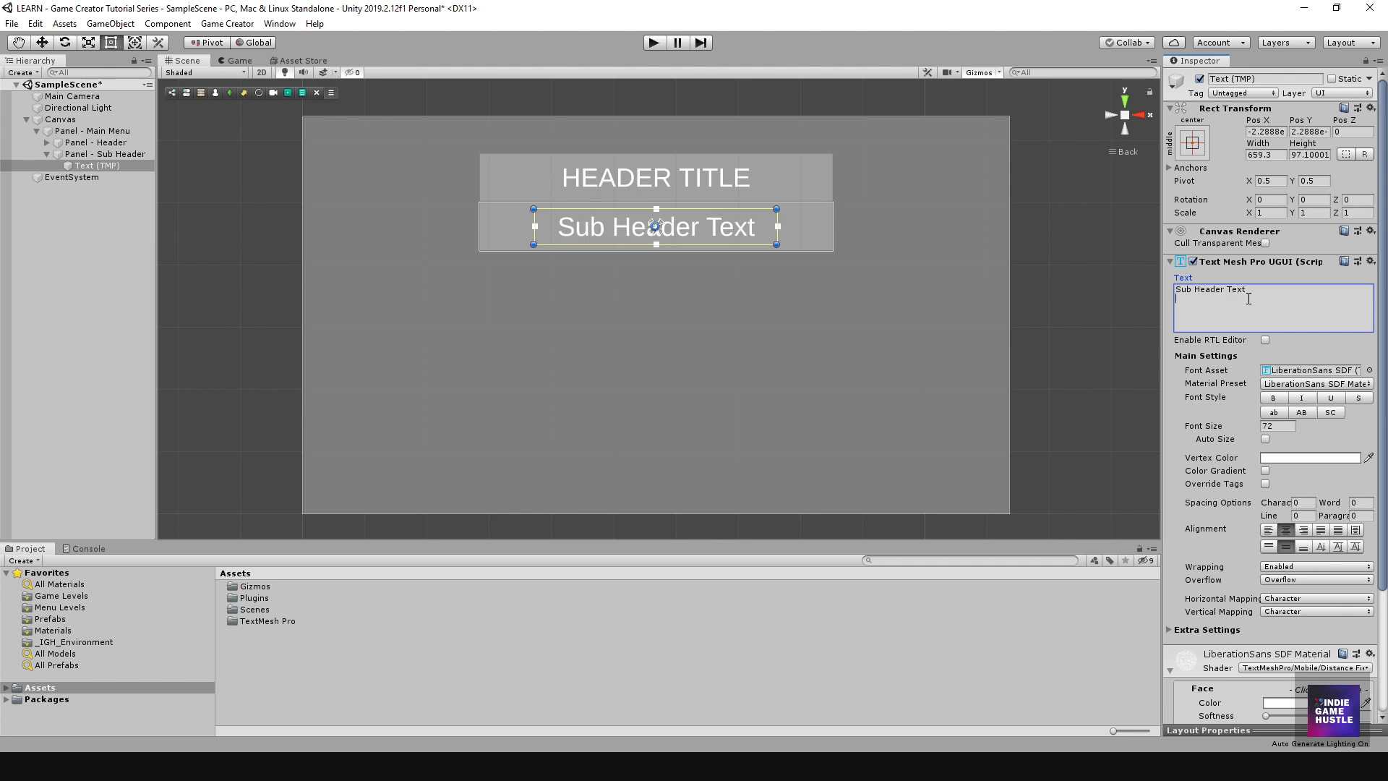
left_click(1281, 426)
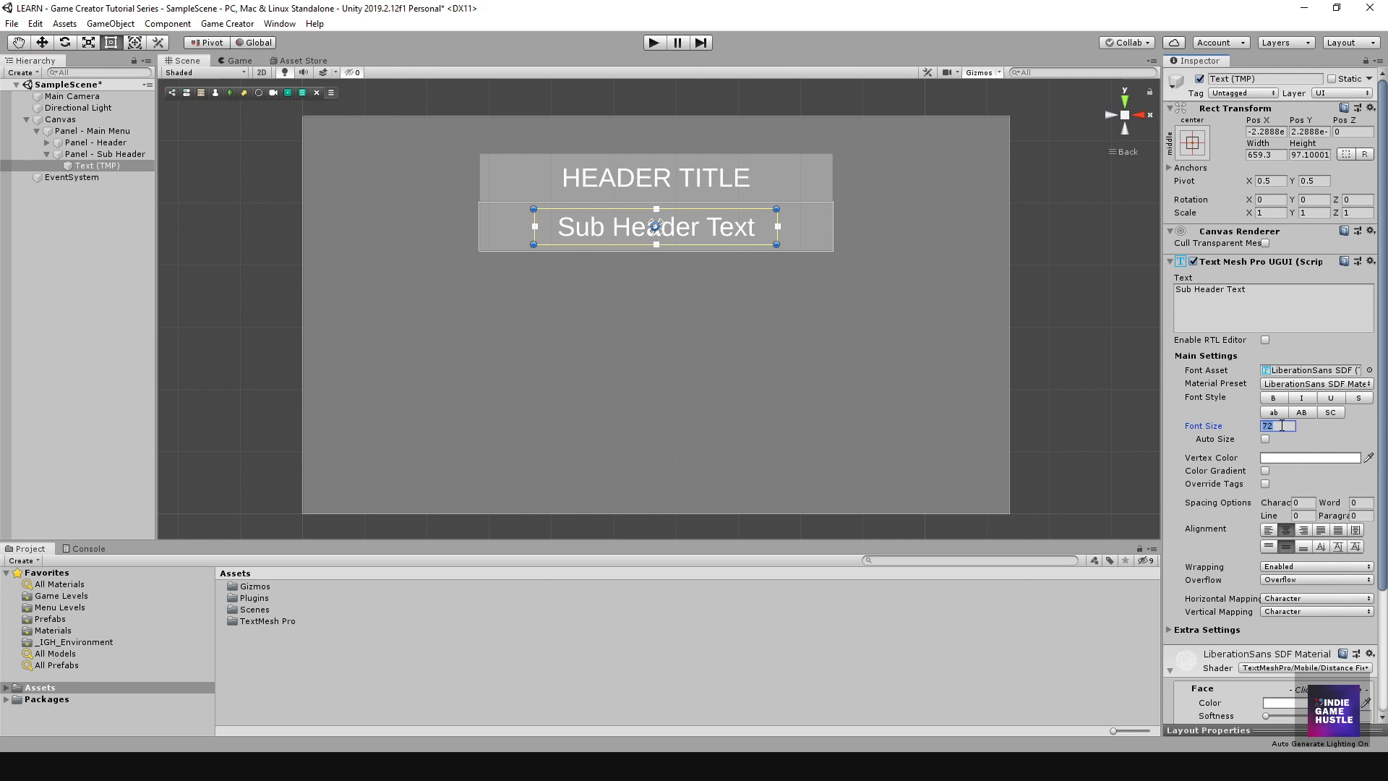
type("45")
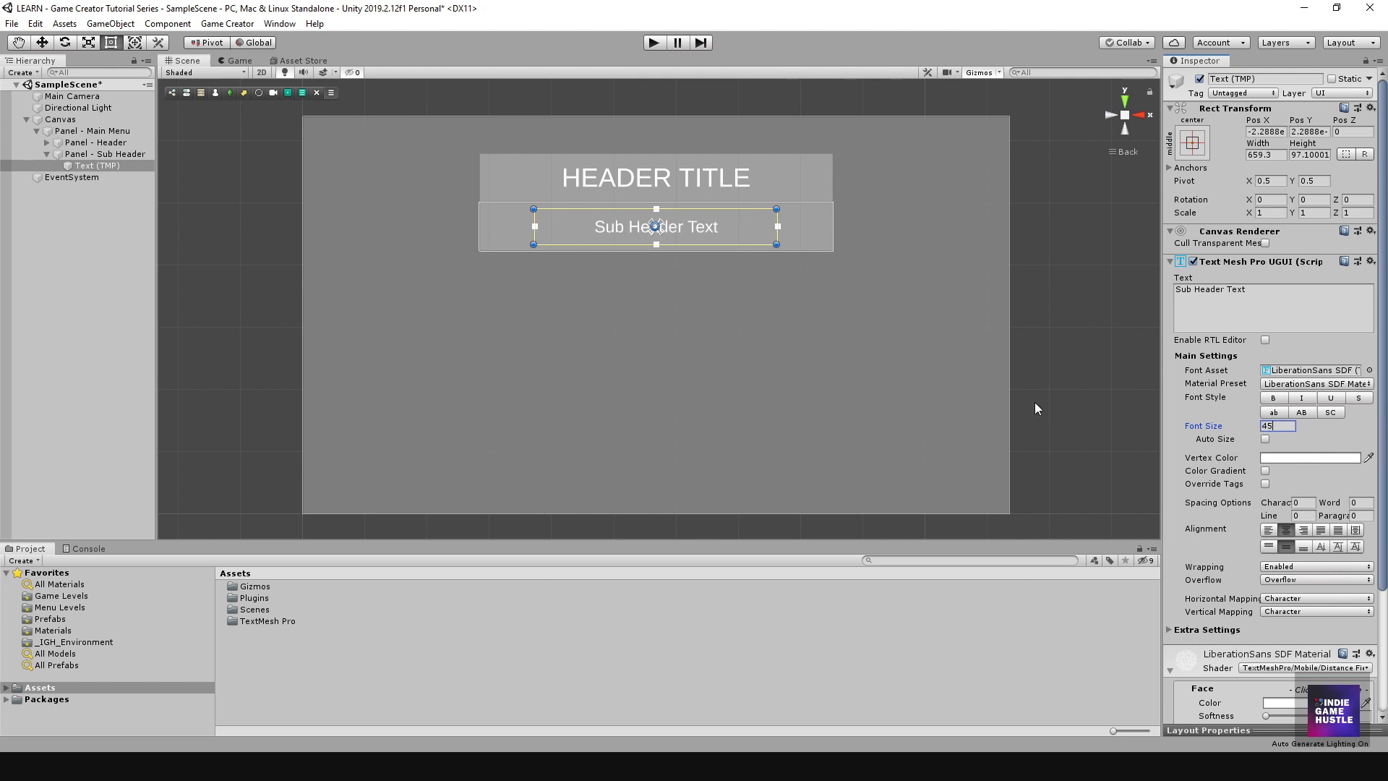
Set the font size of the header title text inside Panel - Header to 92.
left_click(47, 142)
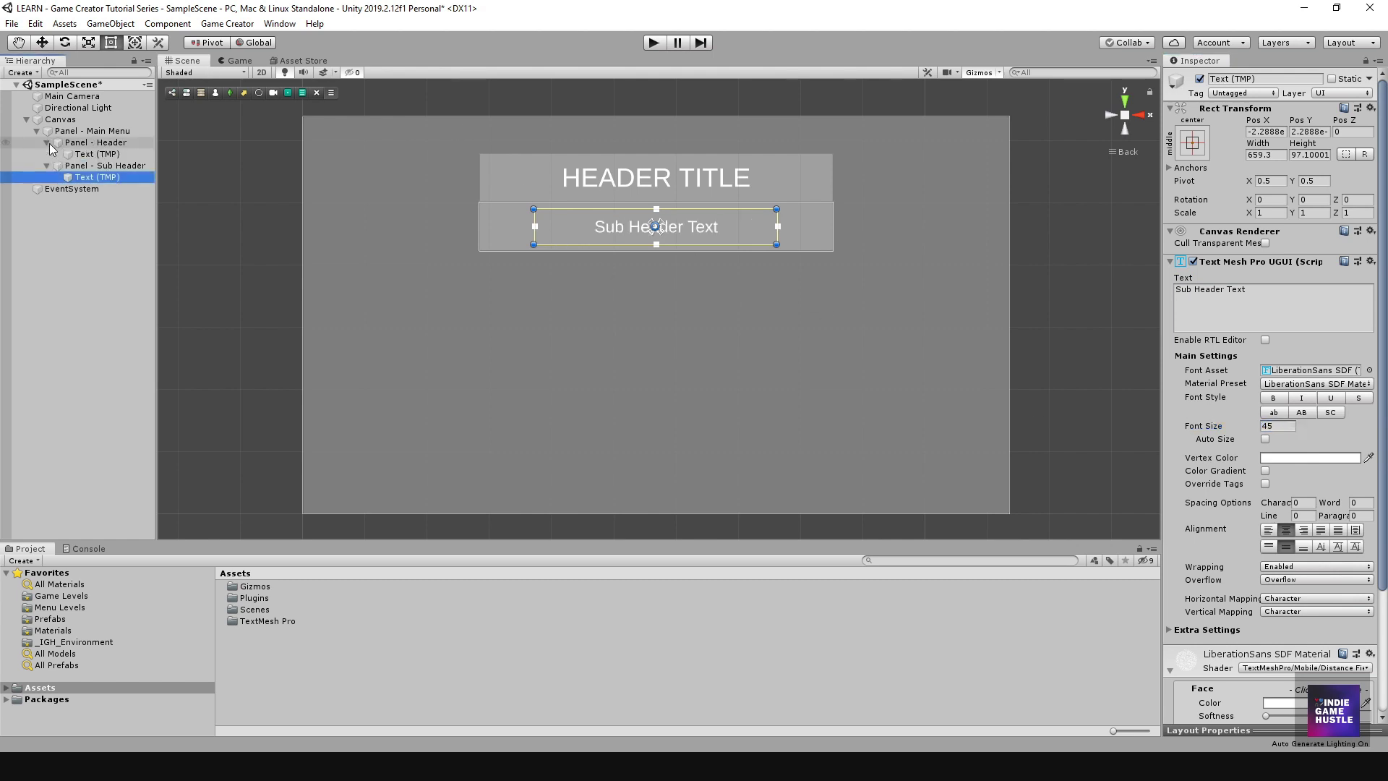
left_click(94, 154)
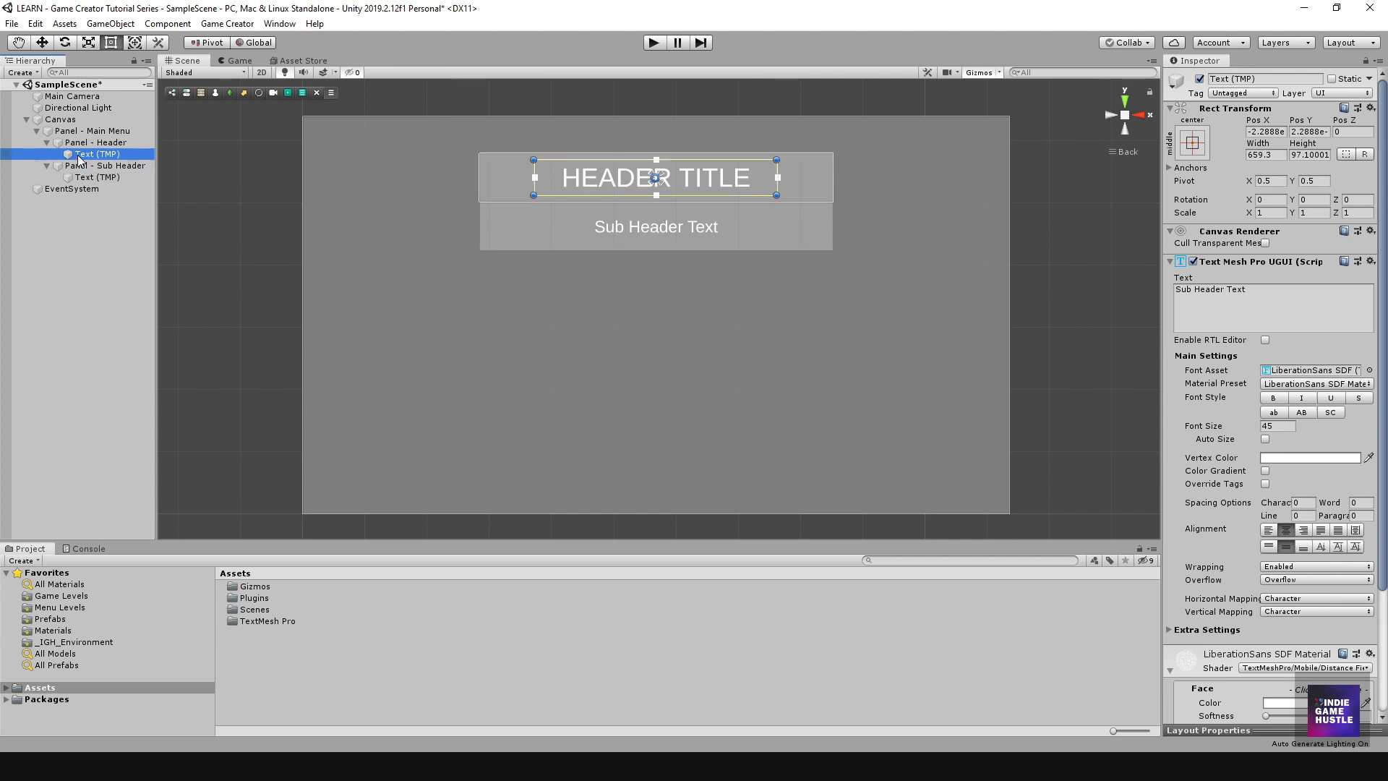
left_click(1283, 426)
type("92")
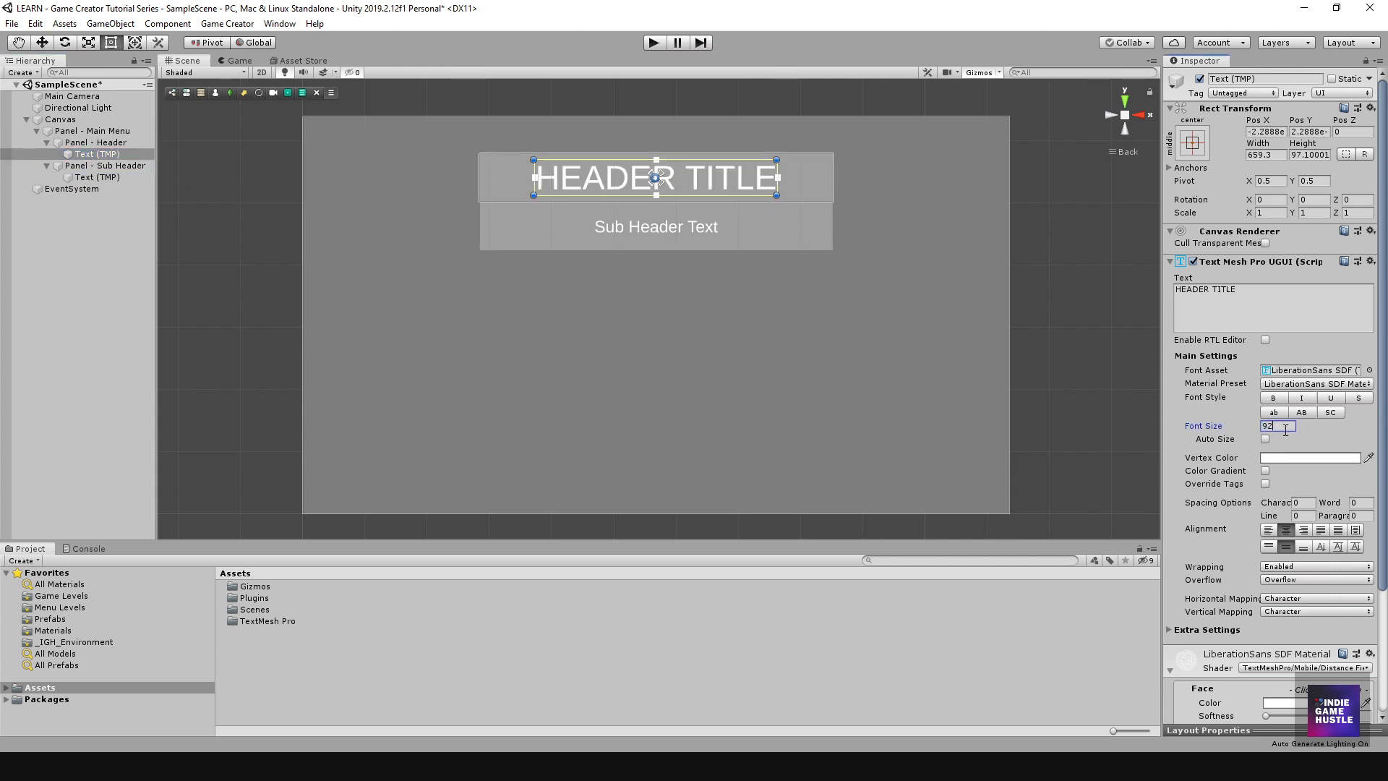
Reduce the height of Panel - Sub Header to about 68, keeping it centred just below the header panel.
left_click(86, 166)
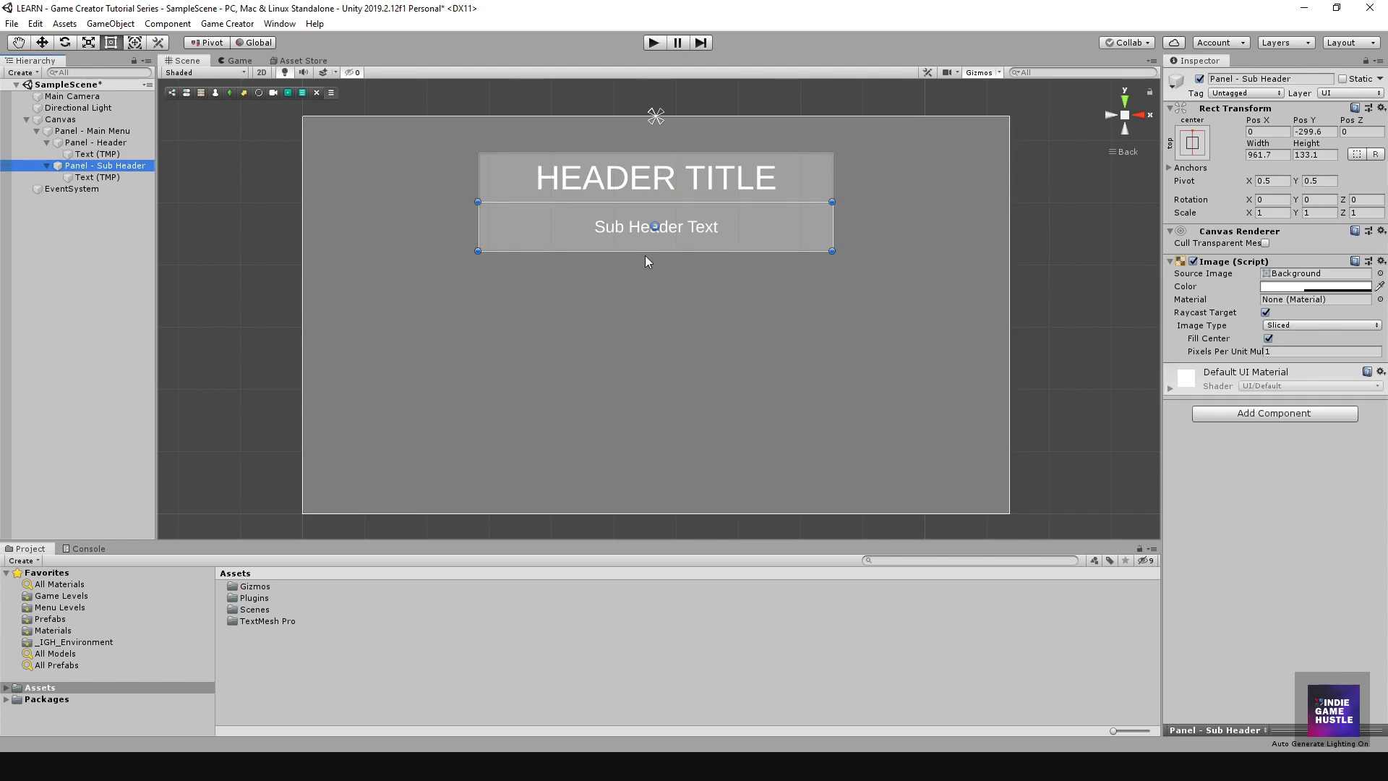
left_click_drag(574, 251, 577, 219)
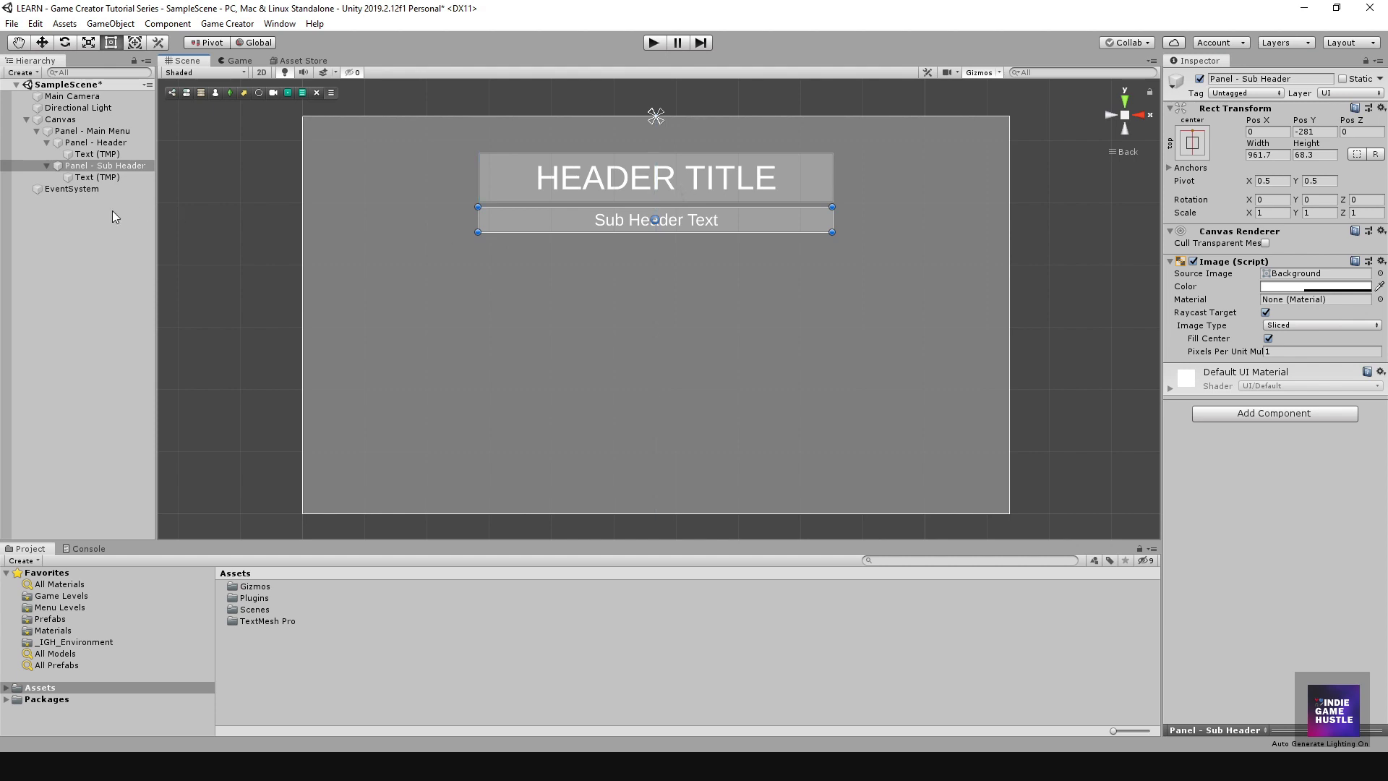
left_click(105, 252)
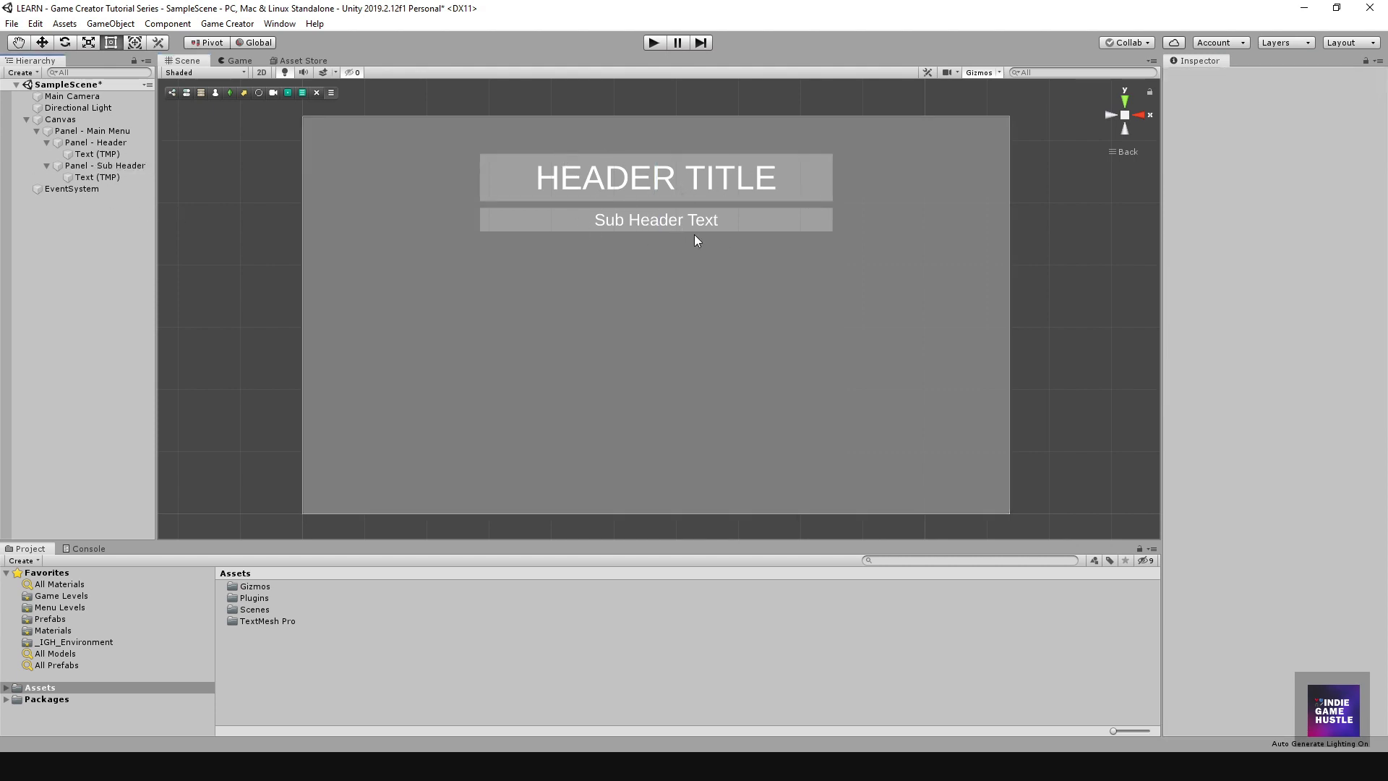
Collapse the header and sub header panels in the hierarchy and add a new UI panel inside Panel - Main Menu.
left_click(81, 166)
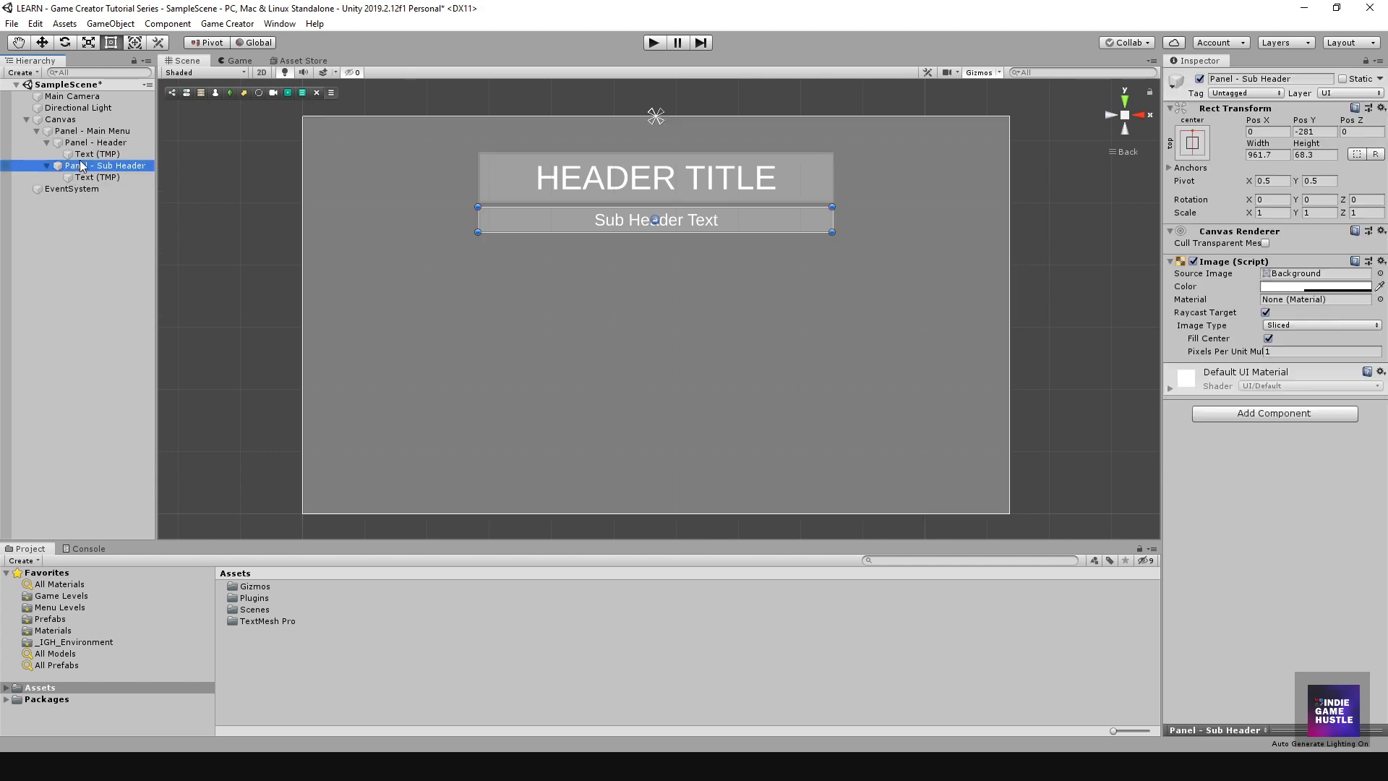
left_click(87, 142)
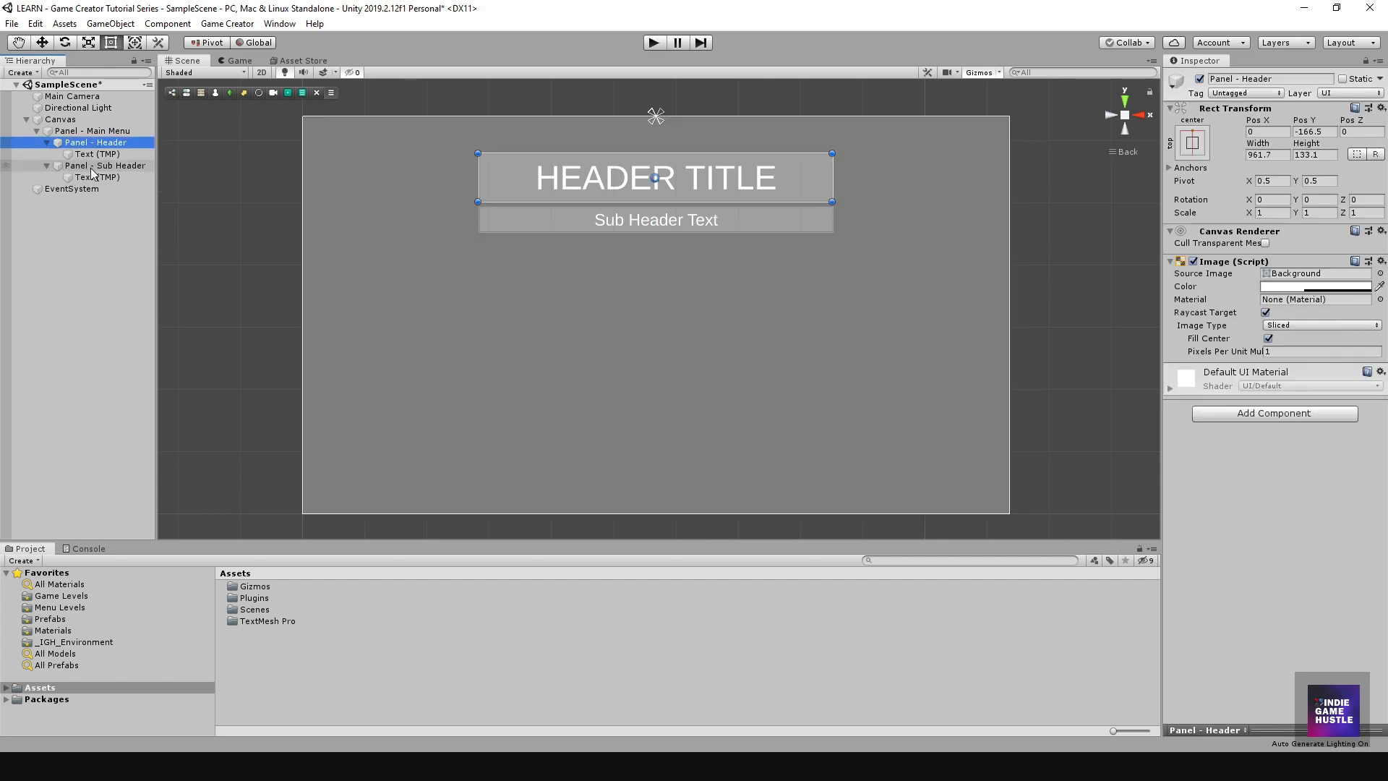
left_click(90, 166)
left_click(47, 166)
left_click(46, 142)
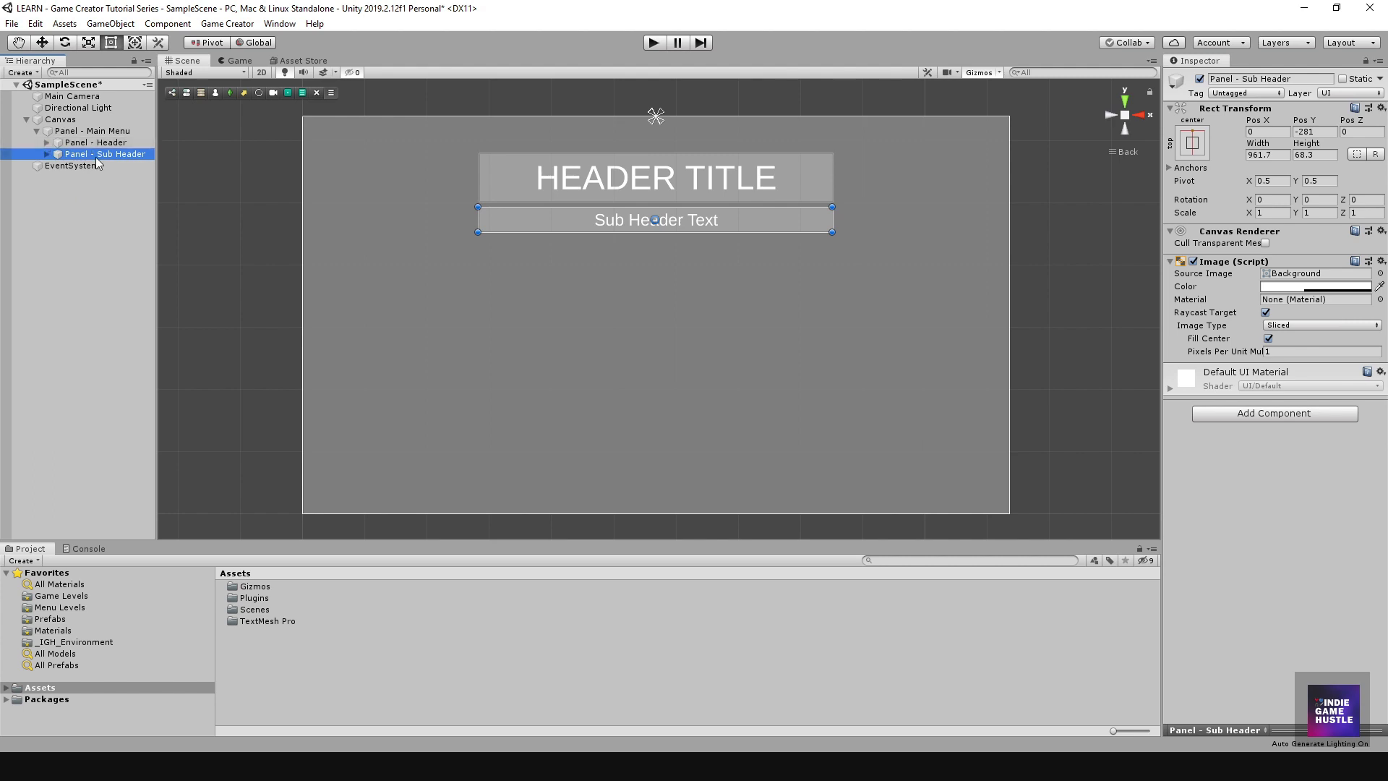
left_click(96, 131)
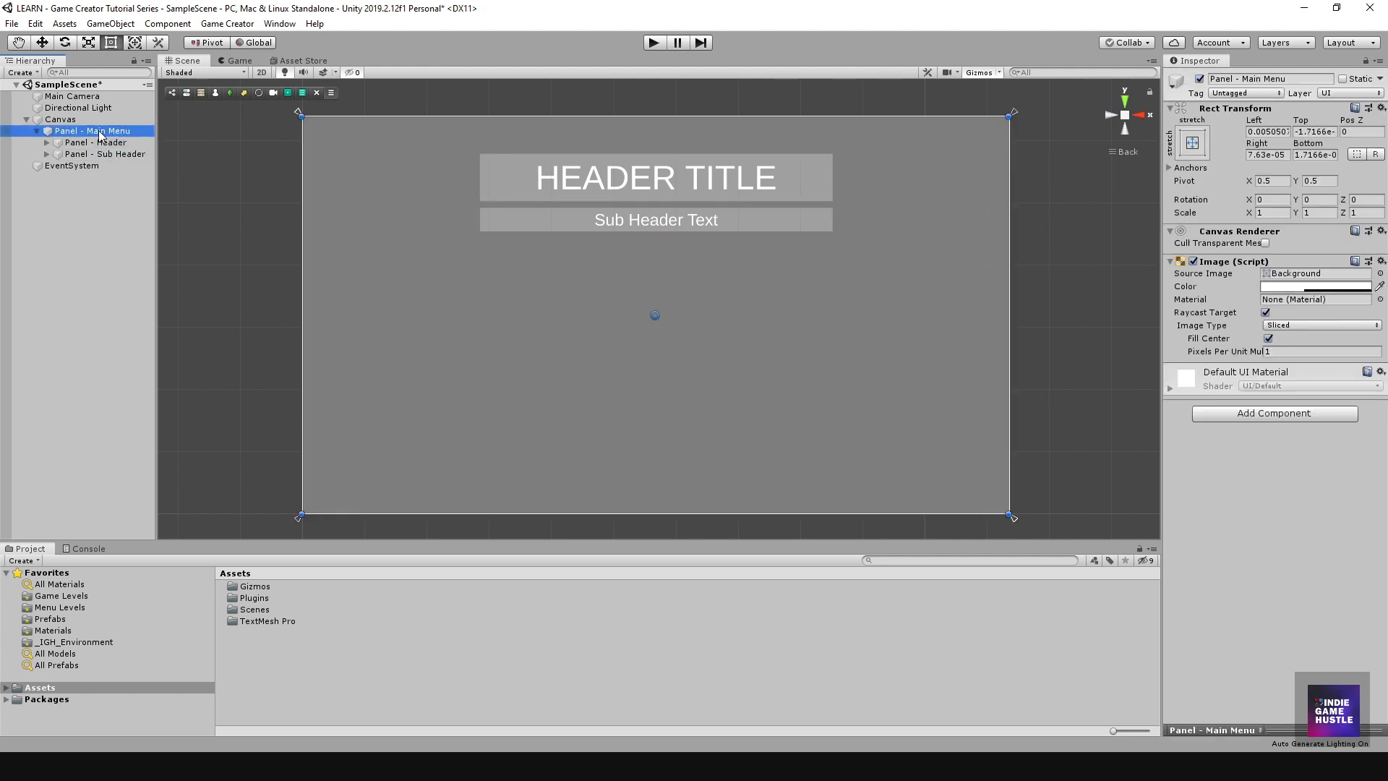
right_click(100, 132)
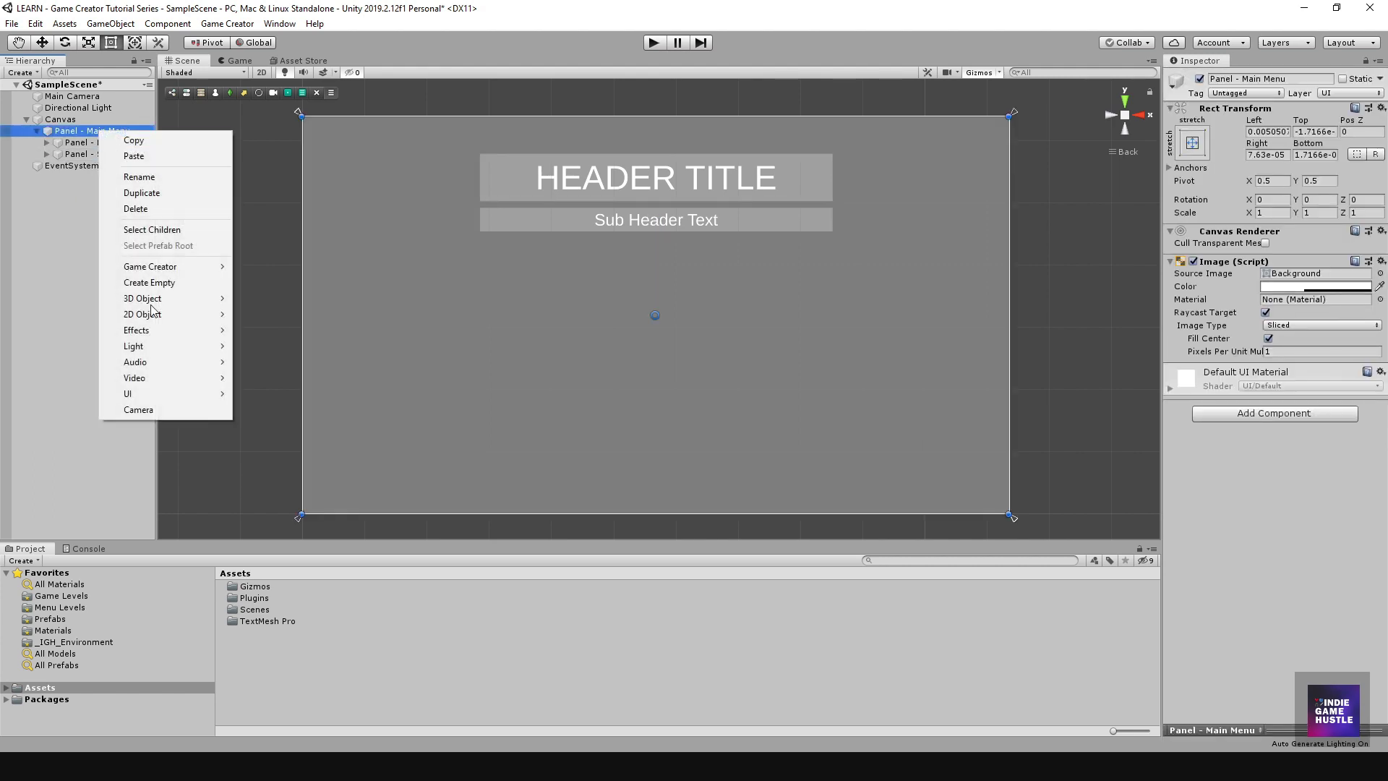
mouse_move(166, 393)
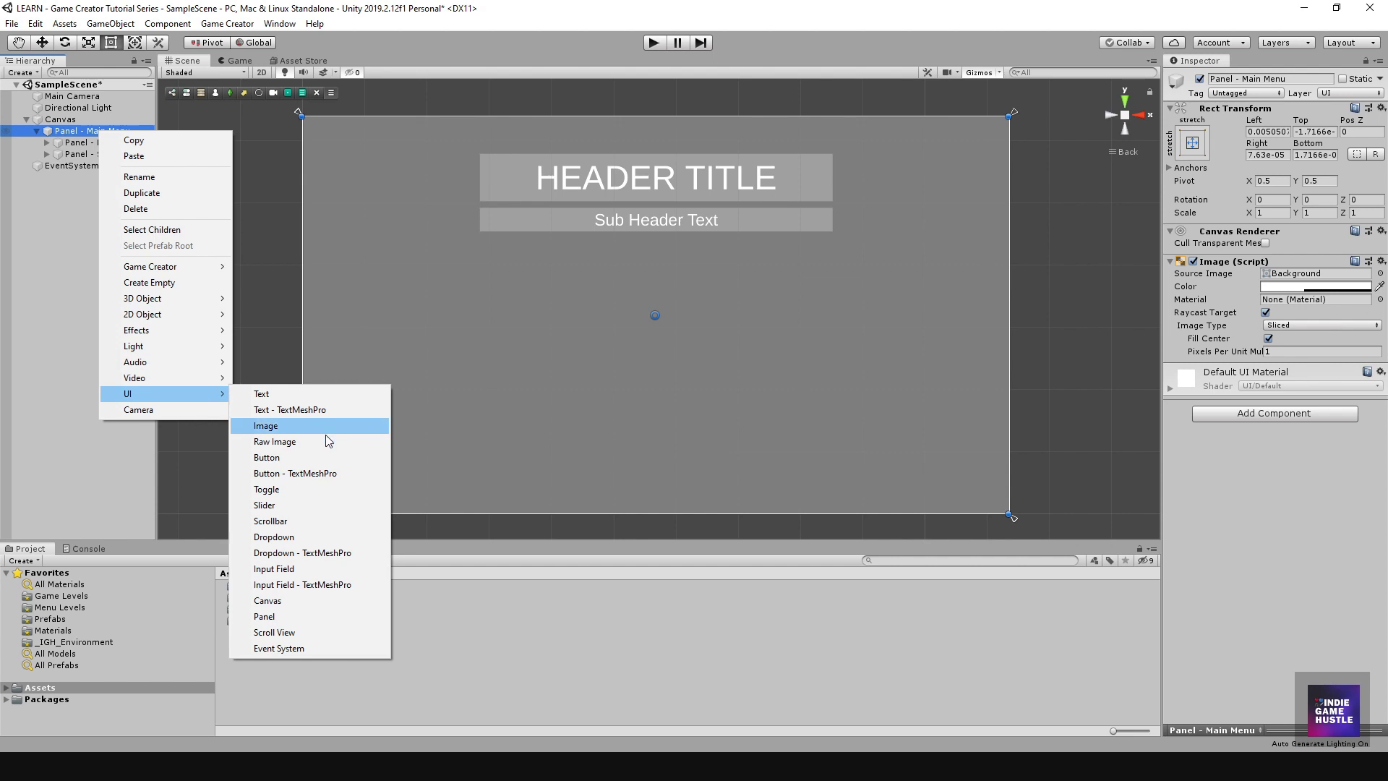
left_click(313, 617)
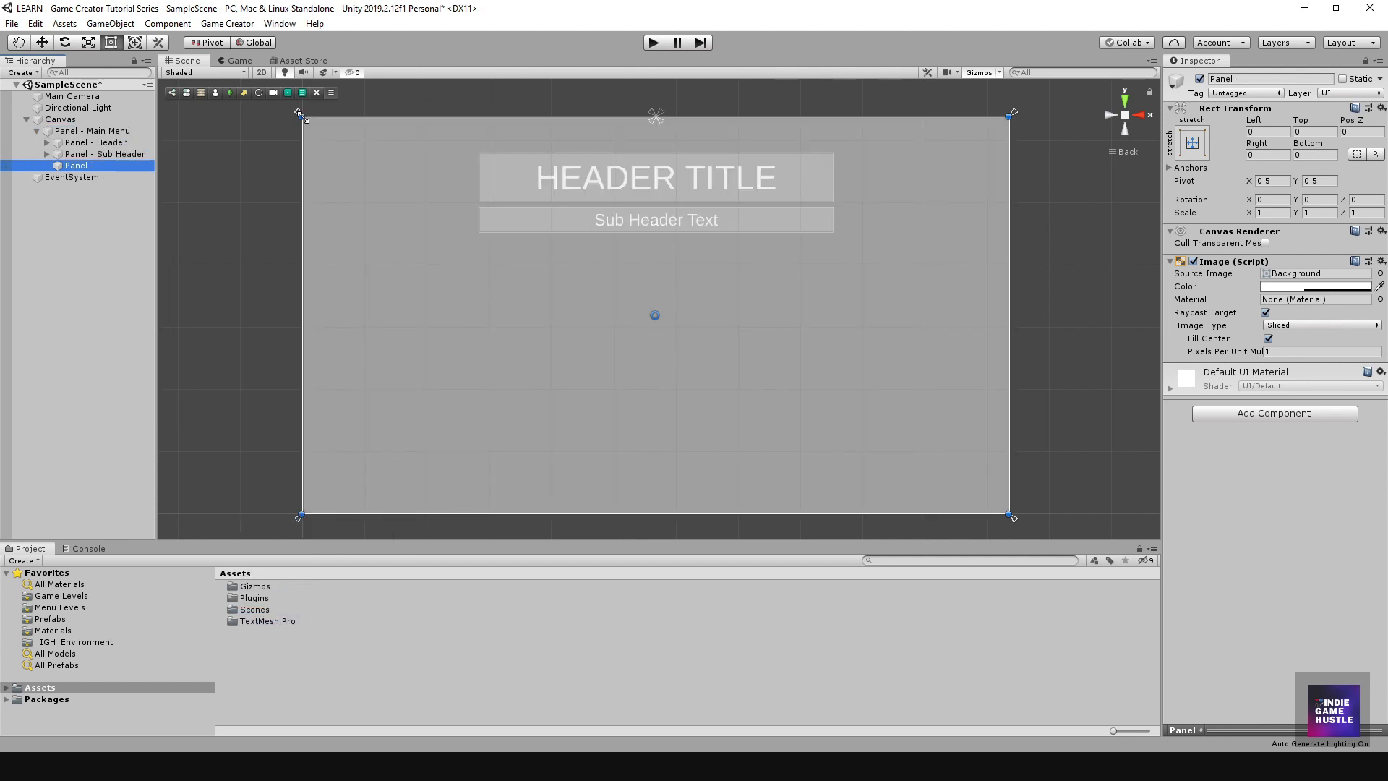
Shrink the new panel to about 540 by 513 and place it below the sub header near the horizontal centre.
left_click_drag(301, 115, 812, 323)
left_click_drag(918, 367, 669, 310)
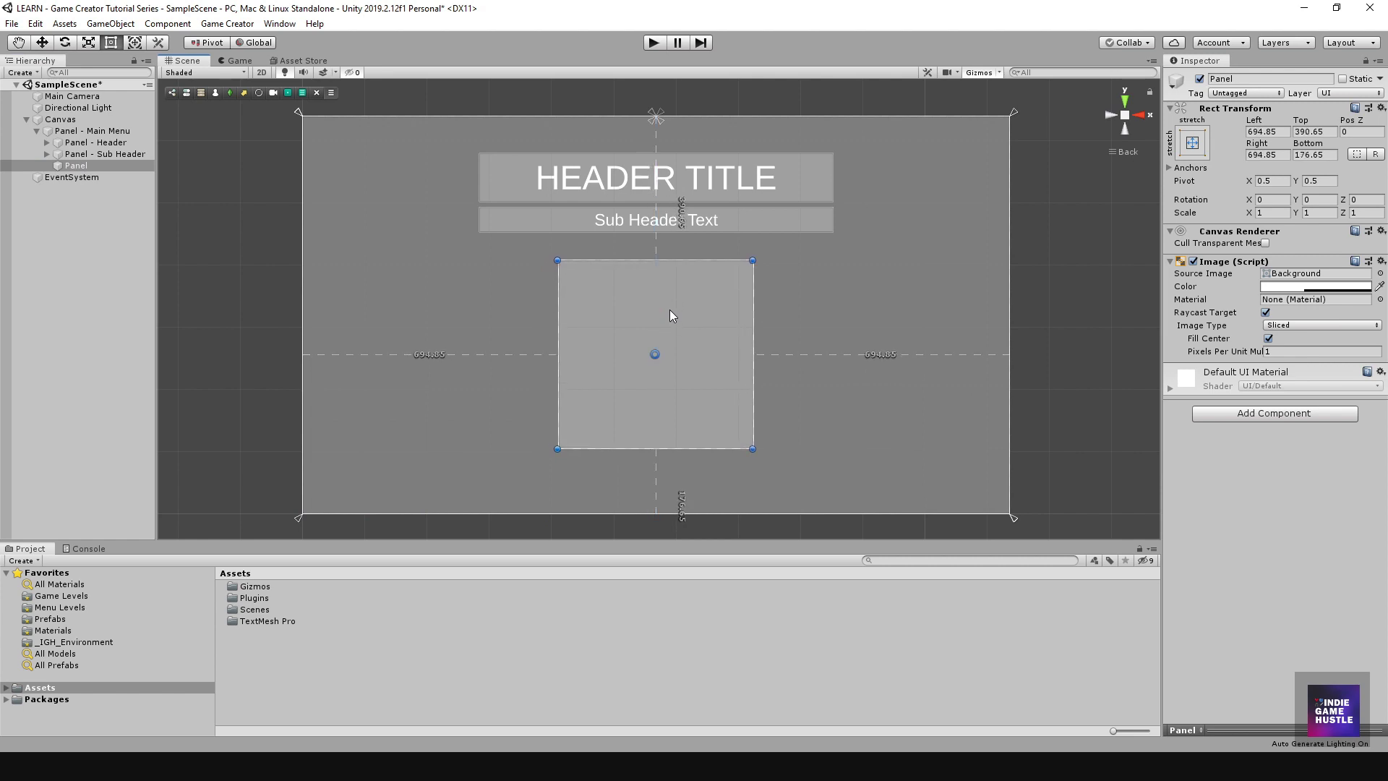
mouse_move(557, 331)
left_mouse_down()
mouse_move(575, 330)
mouse_move(556, 330)
left_mouse_up()
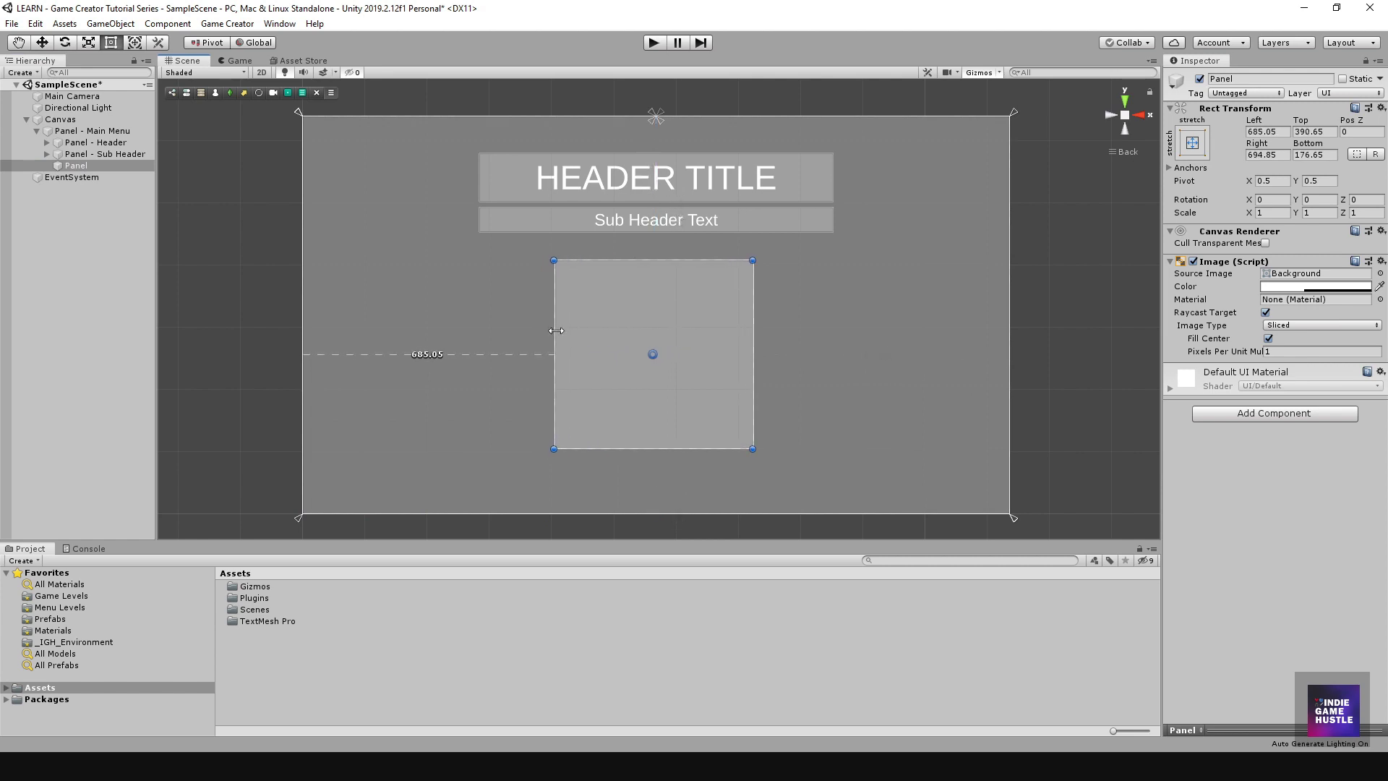
Set the new panel's anchor preset to middle center.
left_click(1193, 143)
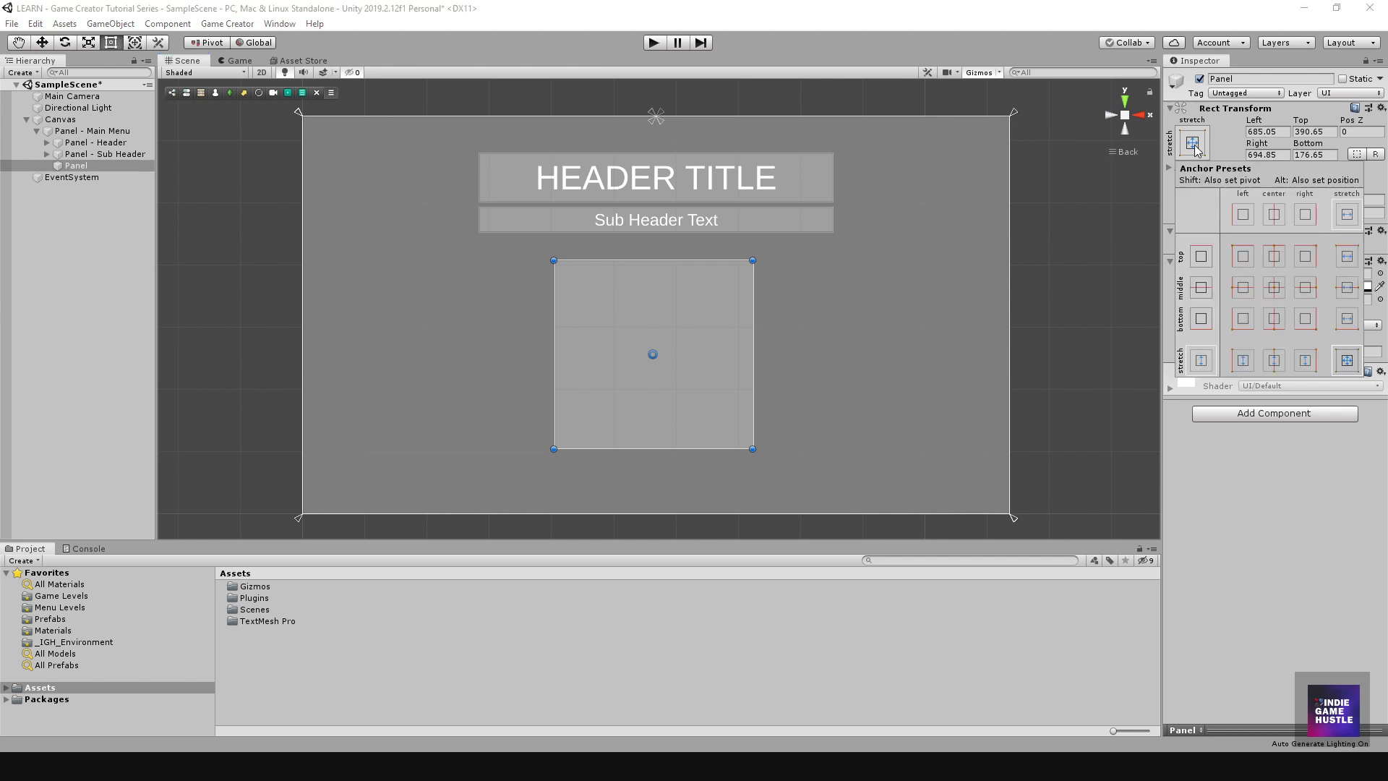
left_click(1275, 289)
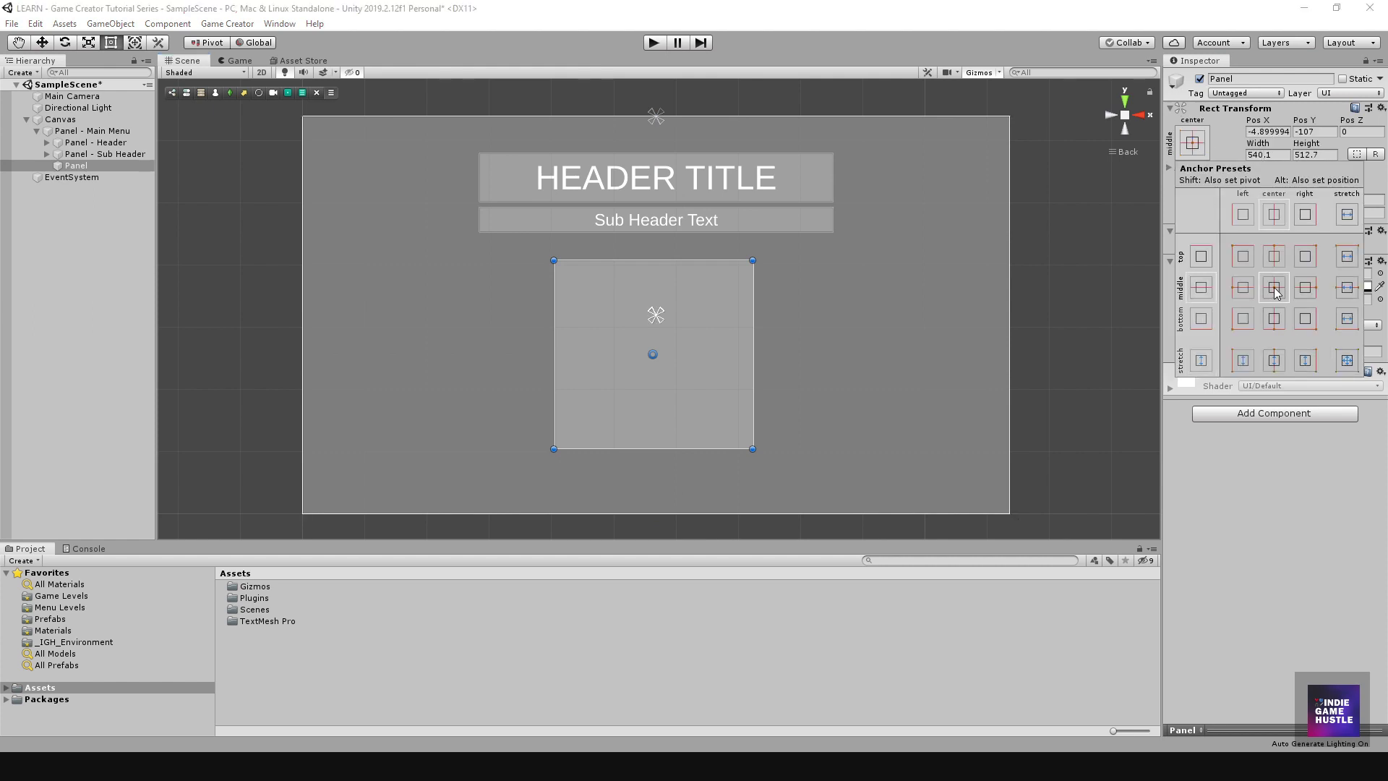
left_click(679, 278)
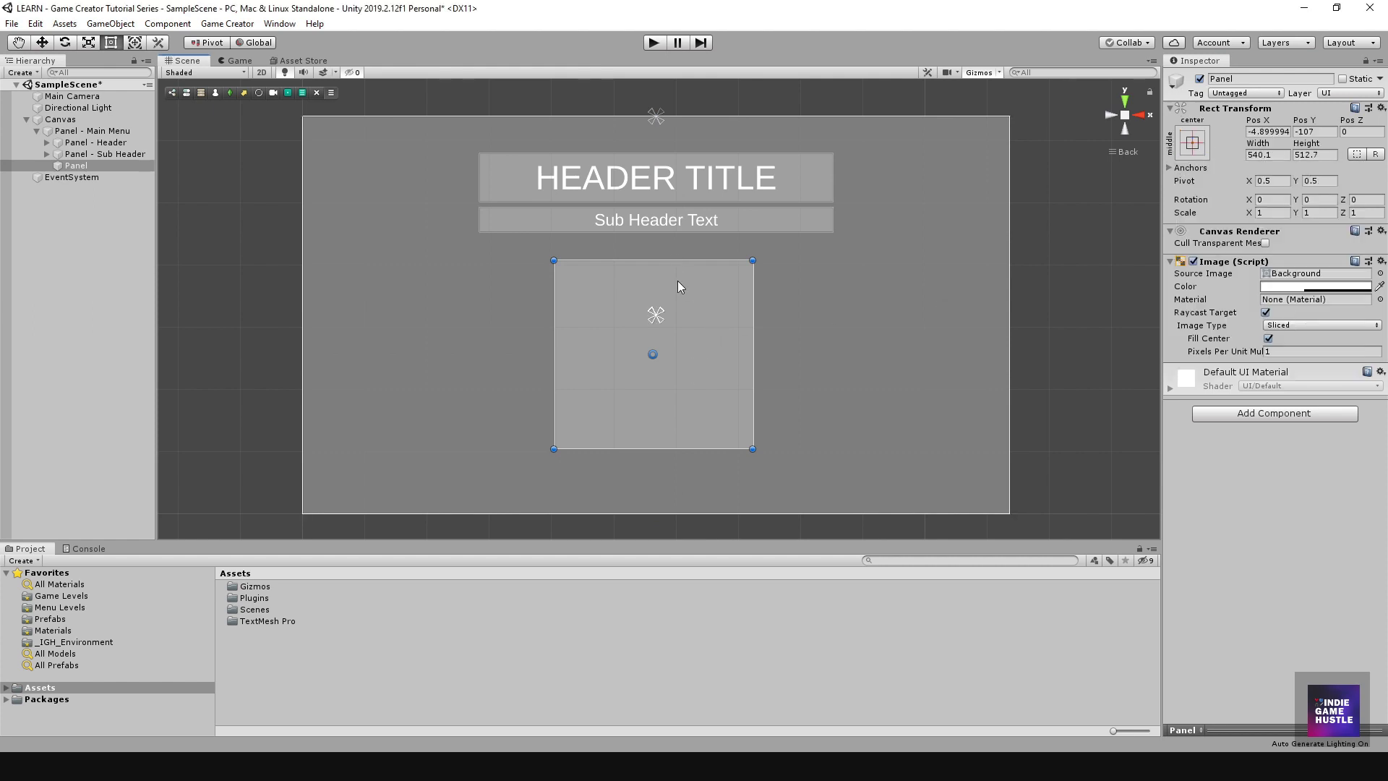
Resize the new panel to about 352 by 401 and centre it horizontally below the sub header at Pos Y -73.
left_click_drag(687, 260, 687, 301)
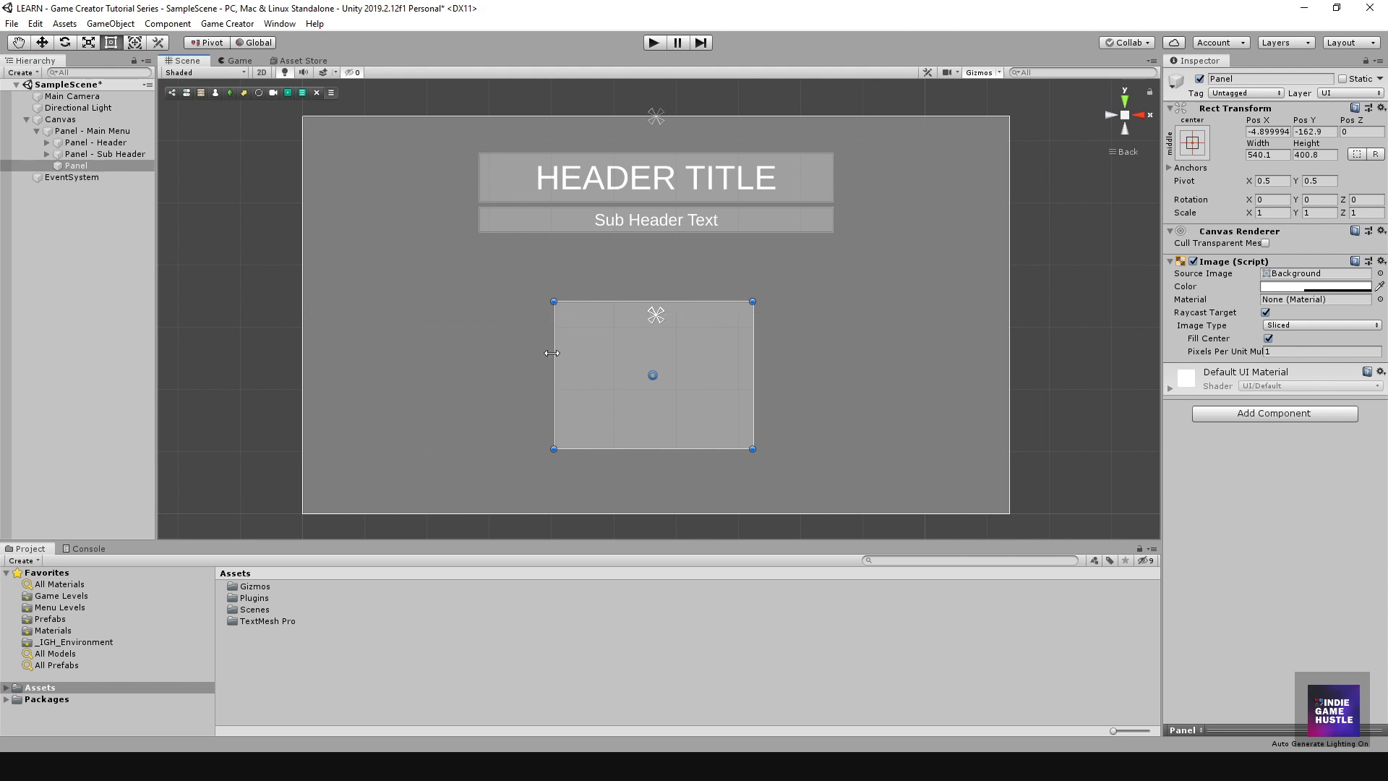
left_click_drag(554, 353, 623, 354)
left_click_drag(717, 370, 678, 327)
left_click(117, 204)
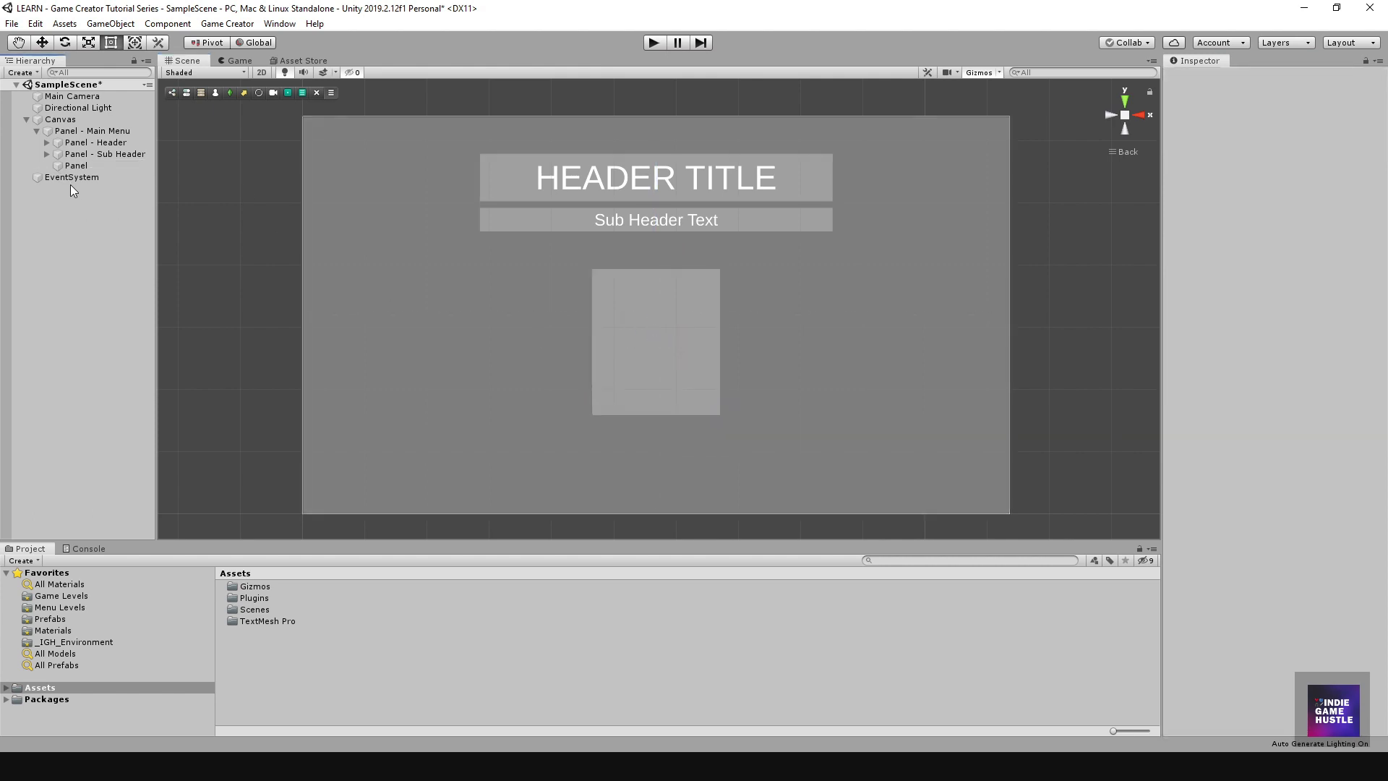
Rename the new panel as "Panel - Buttons".
double_click(77, 168)
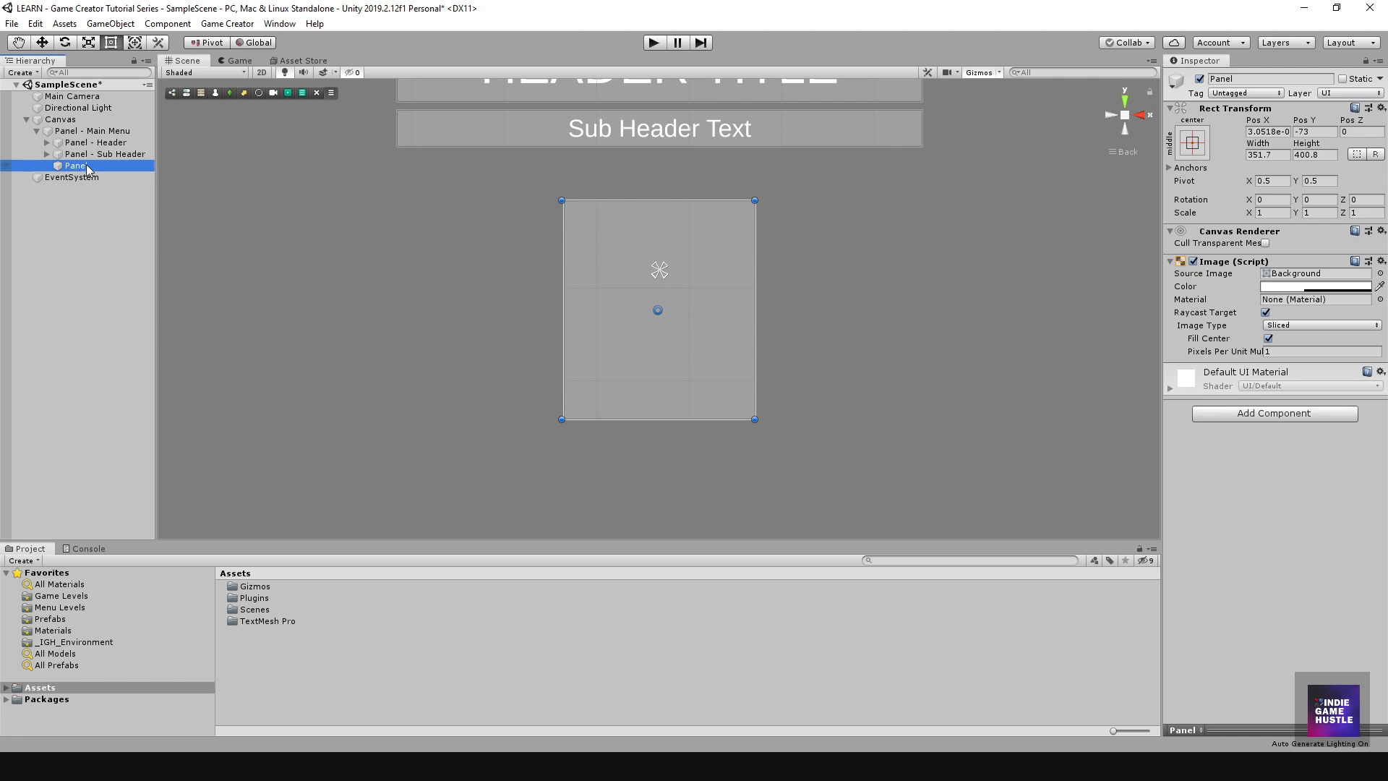
left_click(99, 166)
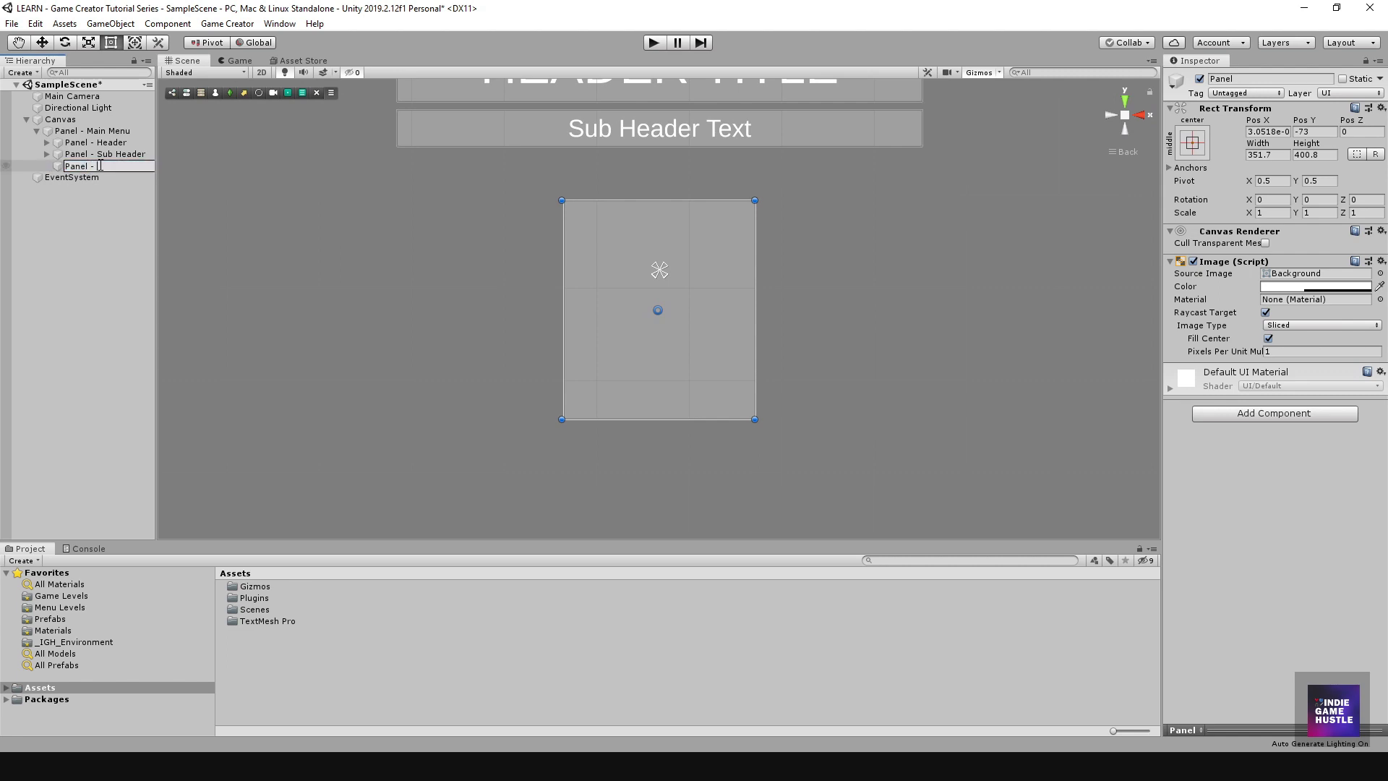
type("- Buttons")
key("Return")
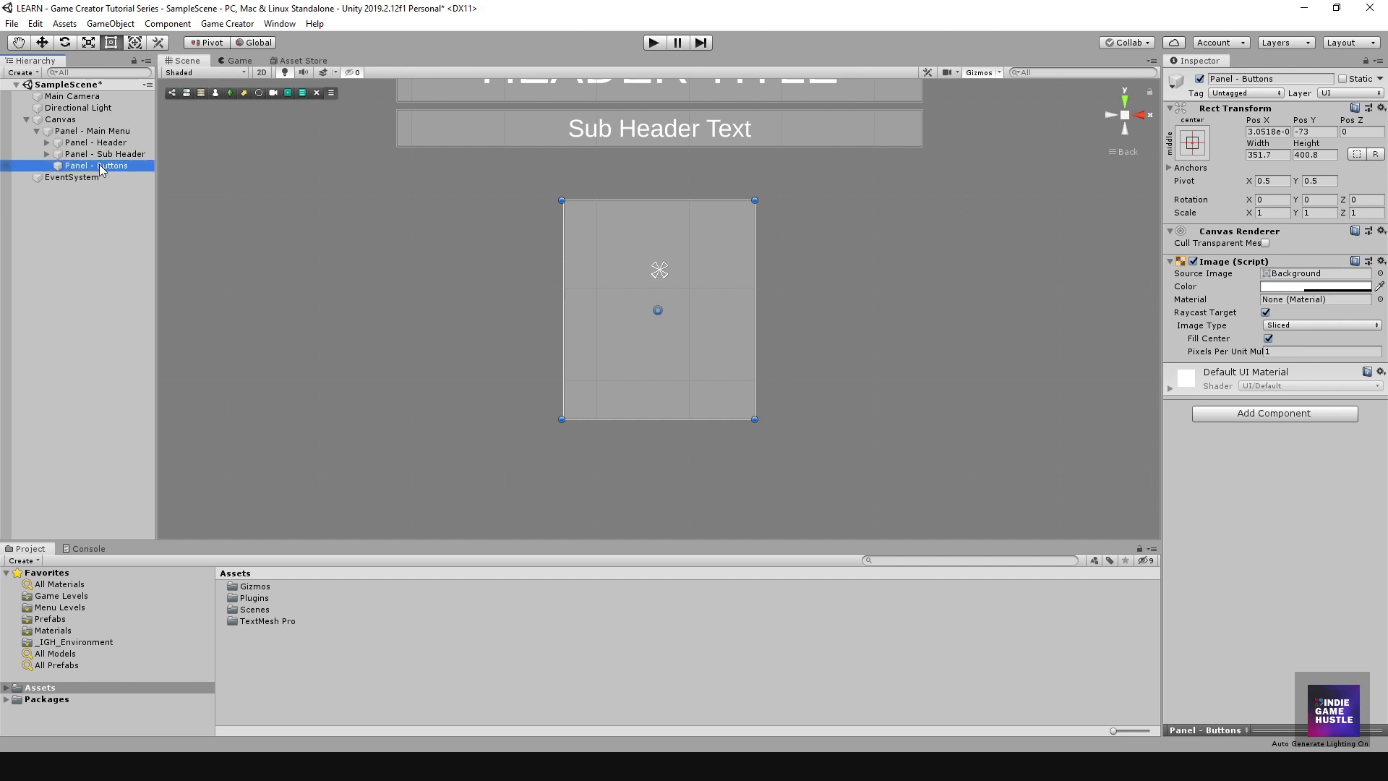
Add a TextMeshPro button inside Panel - Buttons, about 257 by 57 in size and horizontally centred near the panel's upper edge.
scroll(635, 272, "down", 6)
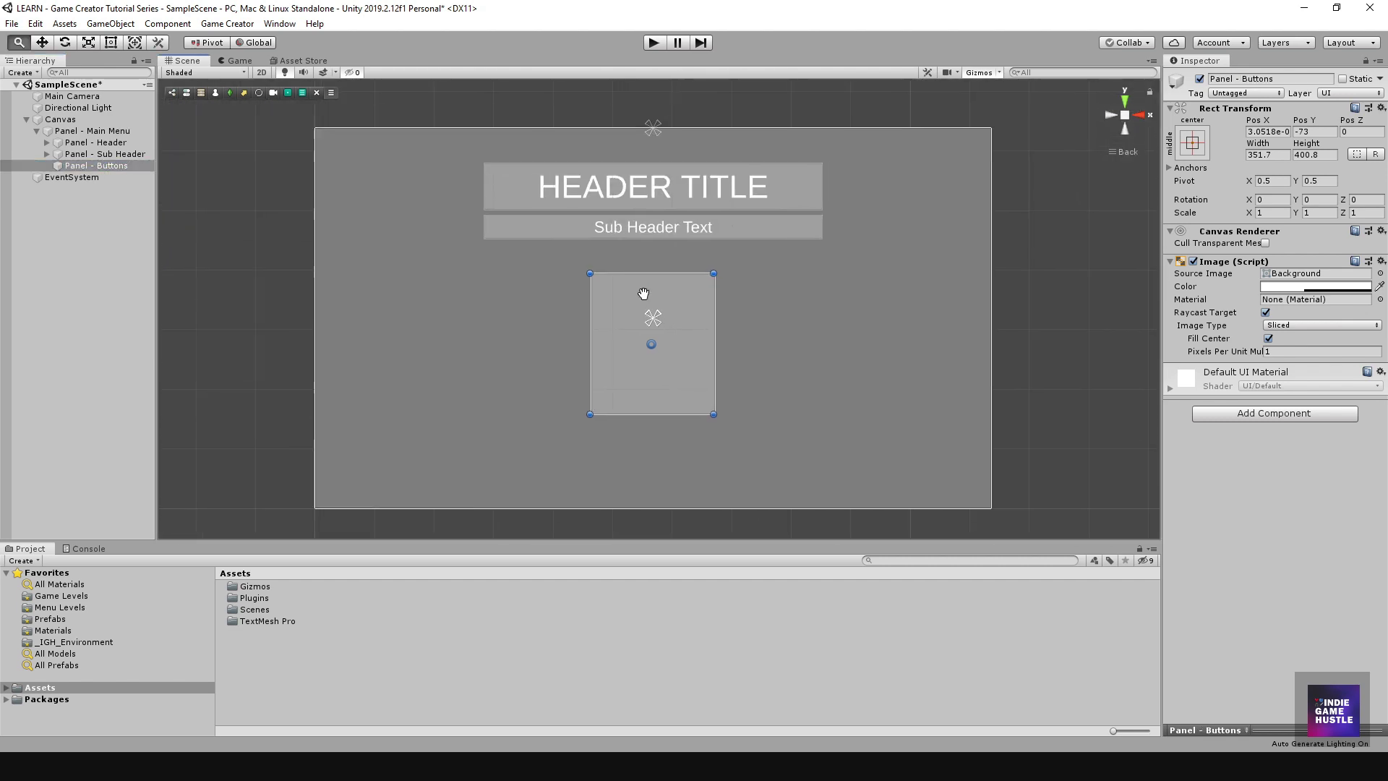
left_click_drag(644, 293, 640, 288)
left_click(88, 230)
left_click(93, 162)
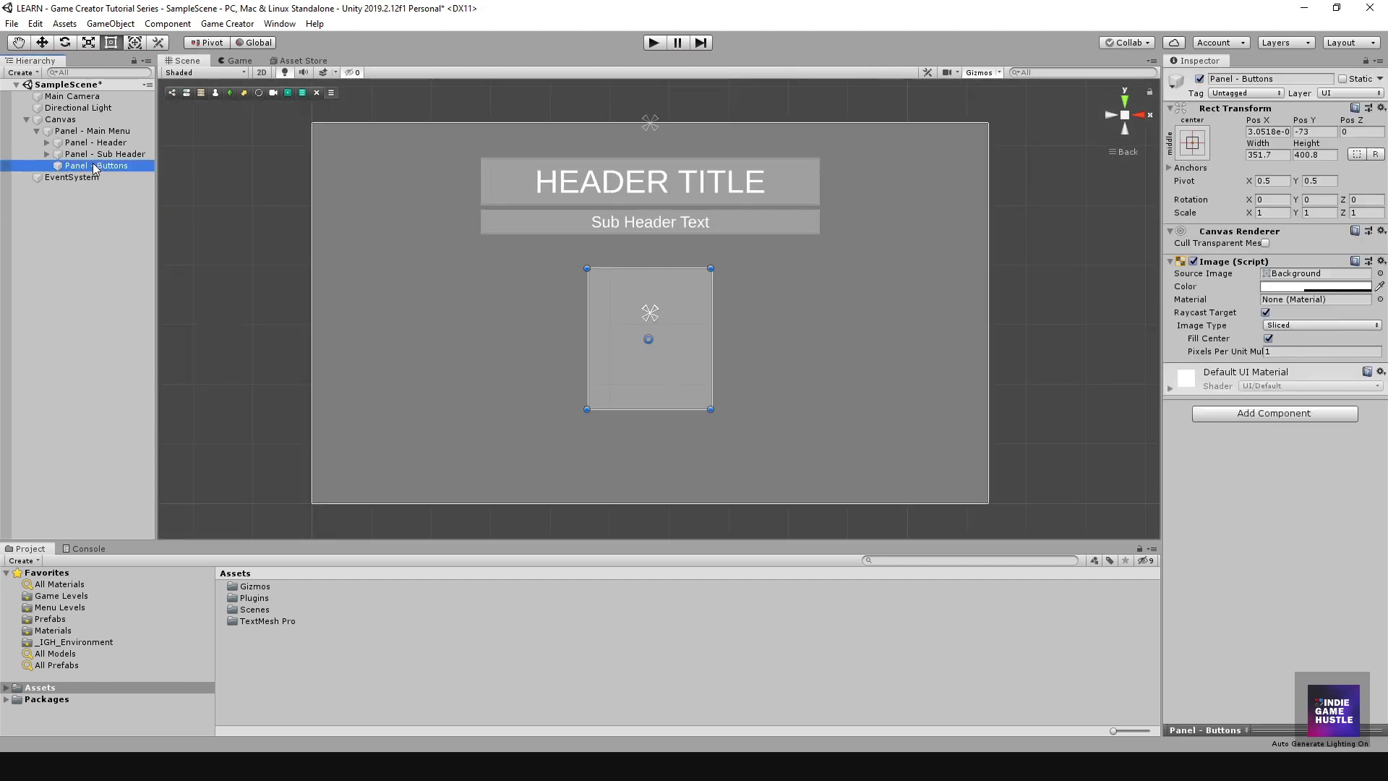
right_click(88, 167)
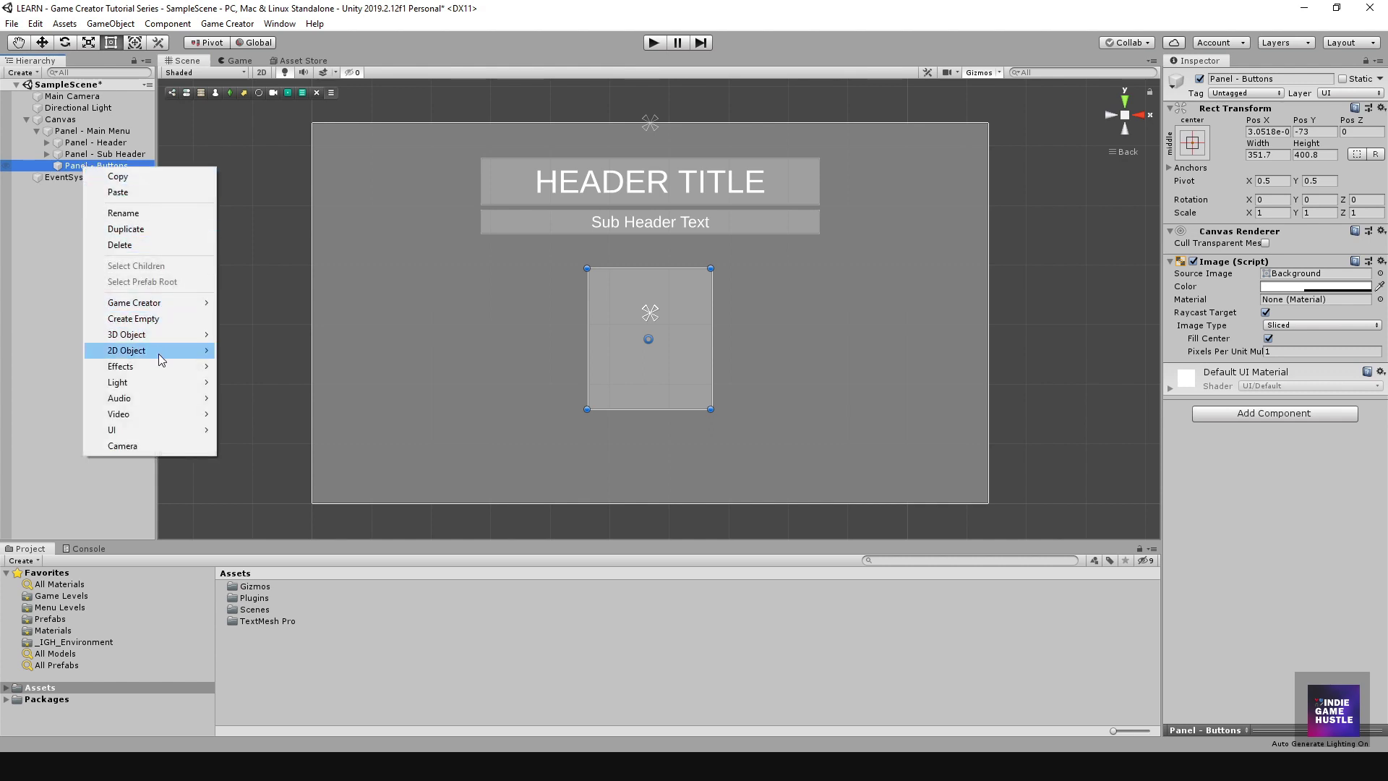
mouse_move(166, 431)
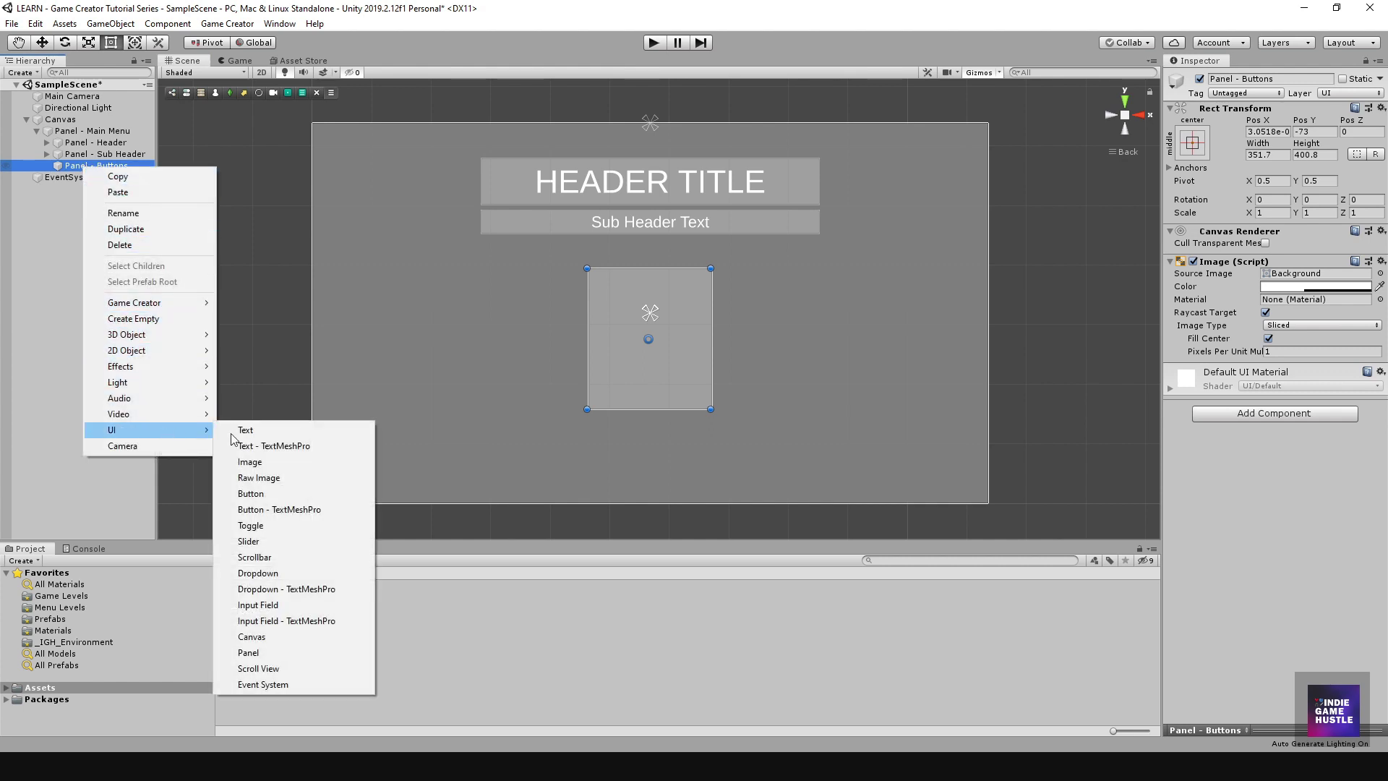
left_click(287, 510)
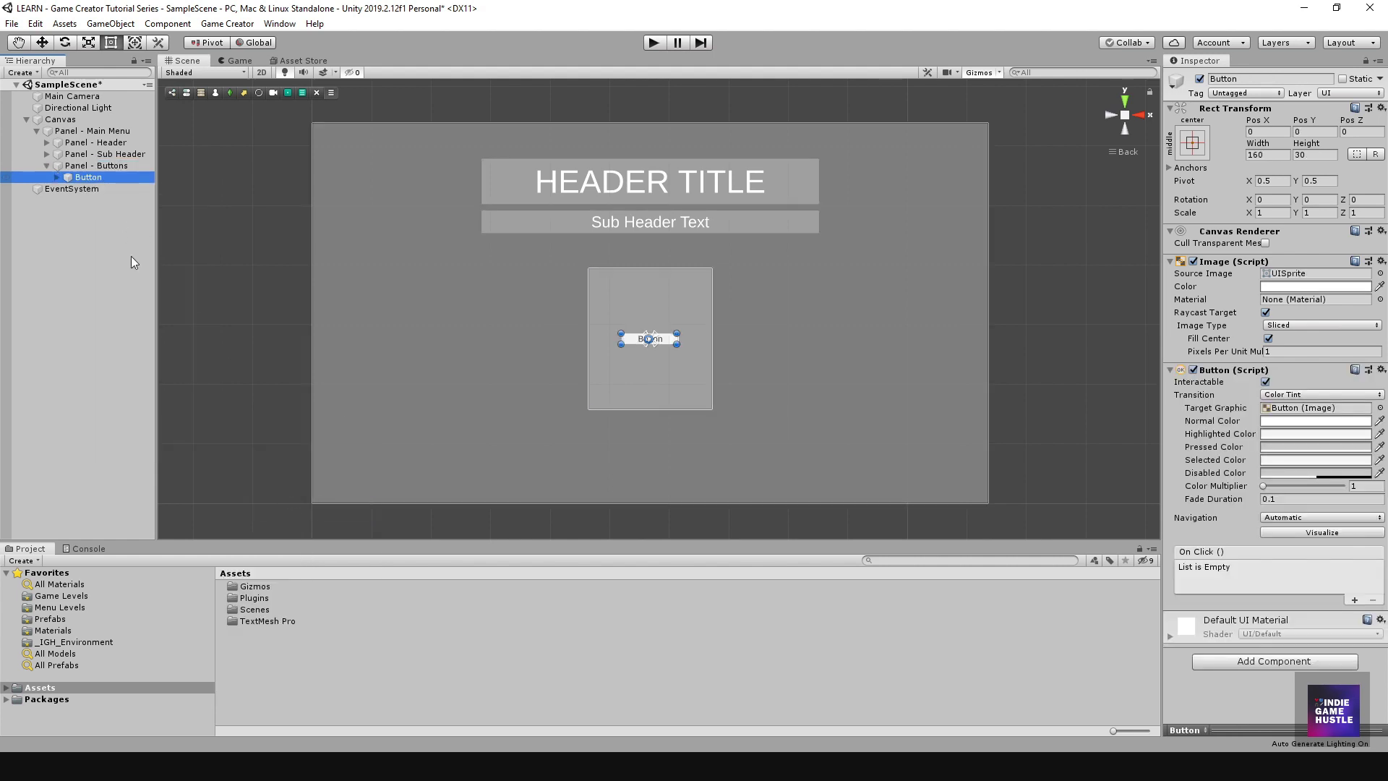
left_click_drag(621, 344, 621, 305)
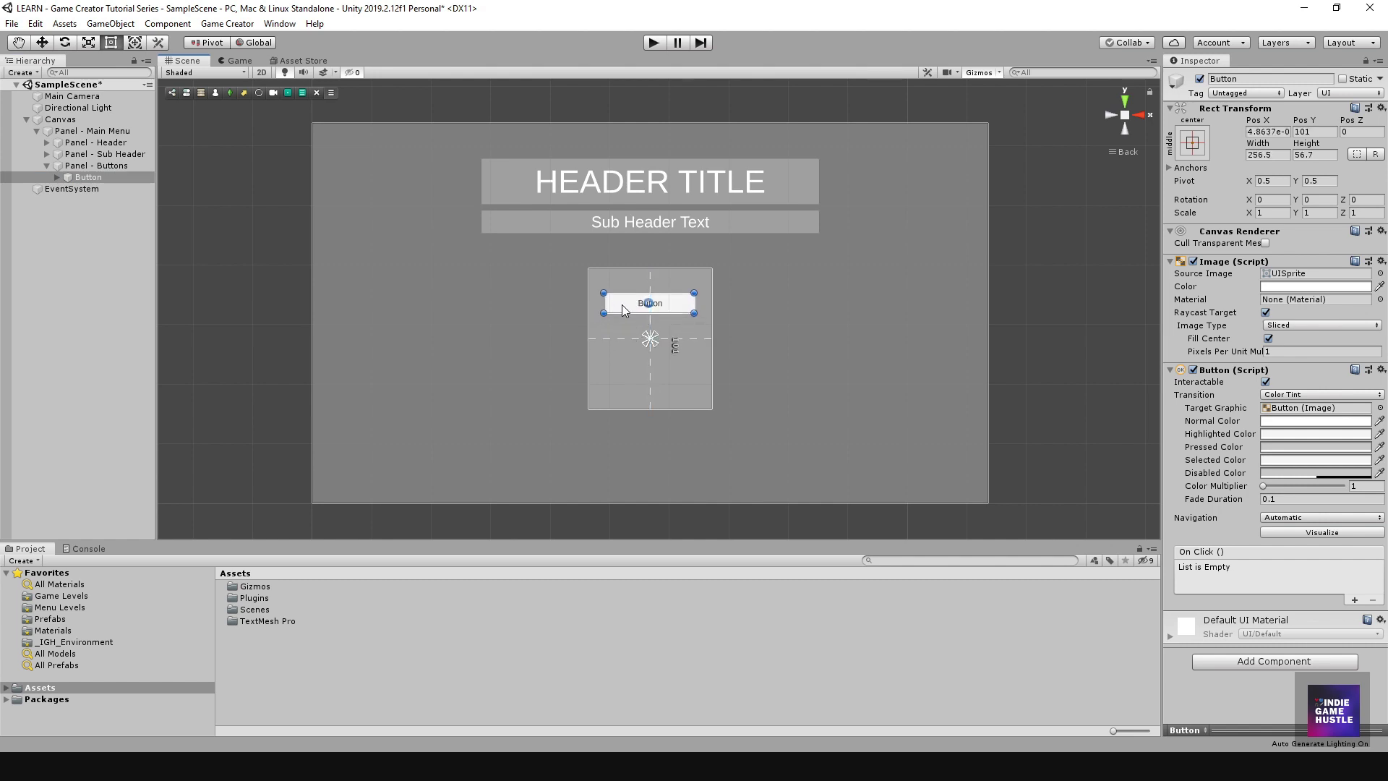
Duplicate the button inside Panel - Buttons twice.
left_click(86, 176)
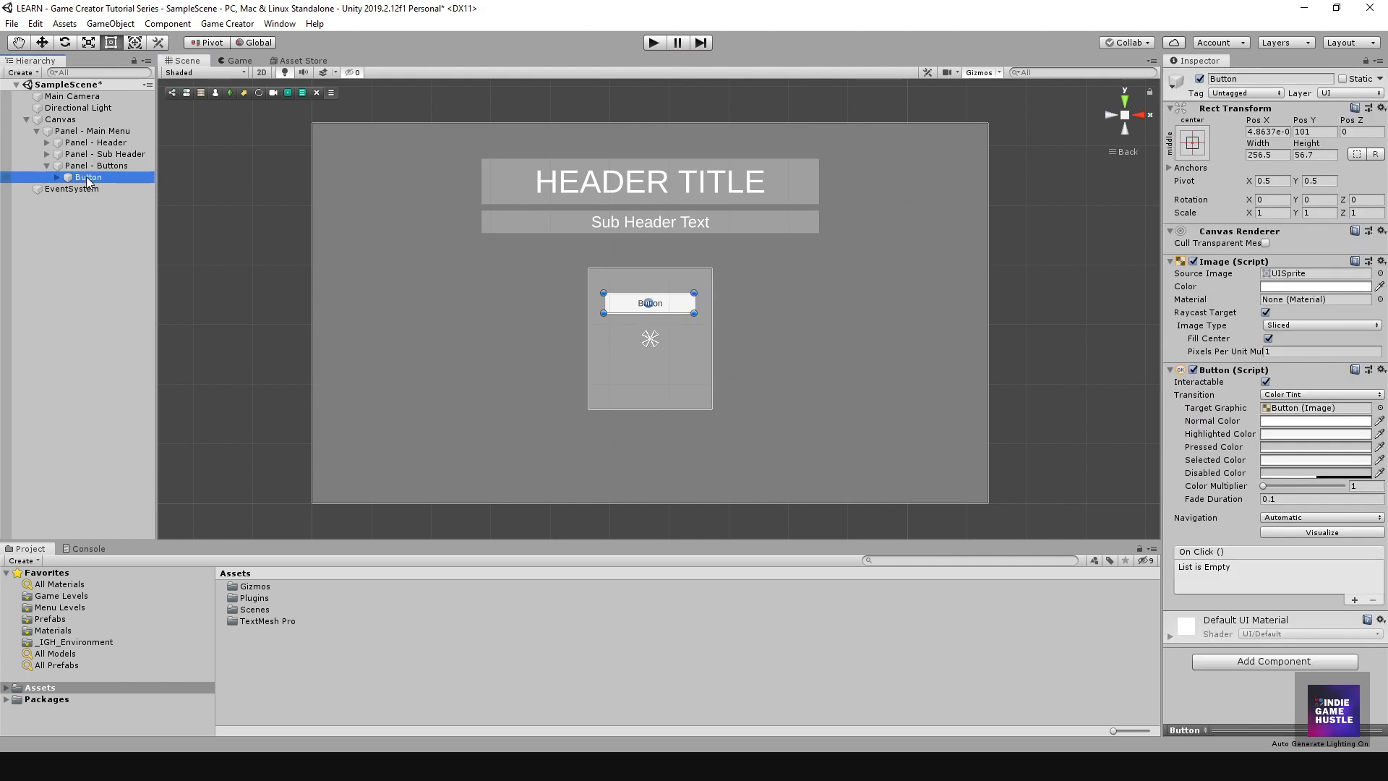
key("Up")
left_click(83, 181)
left_click(74, 164)
left_click(79, 177)
key("ctrl+d")
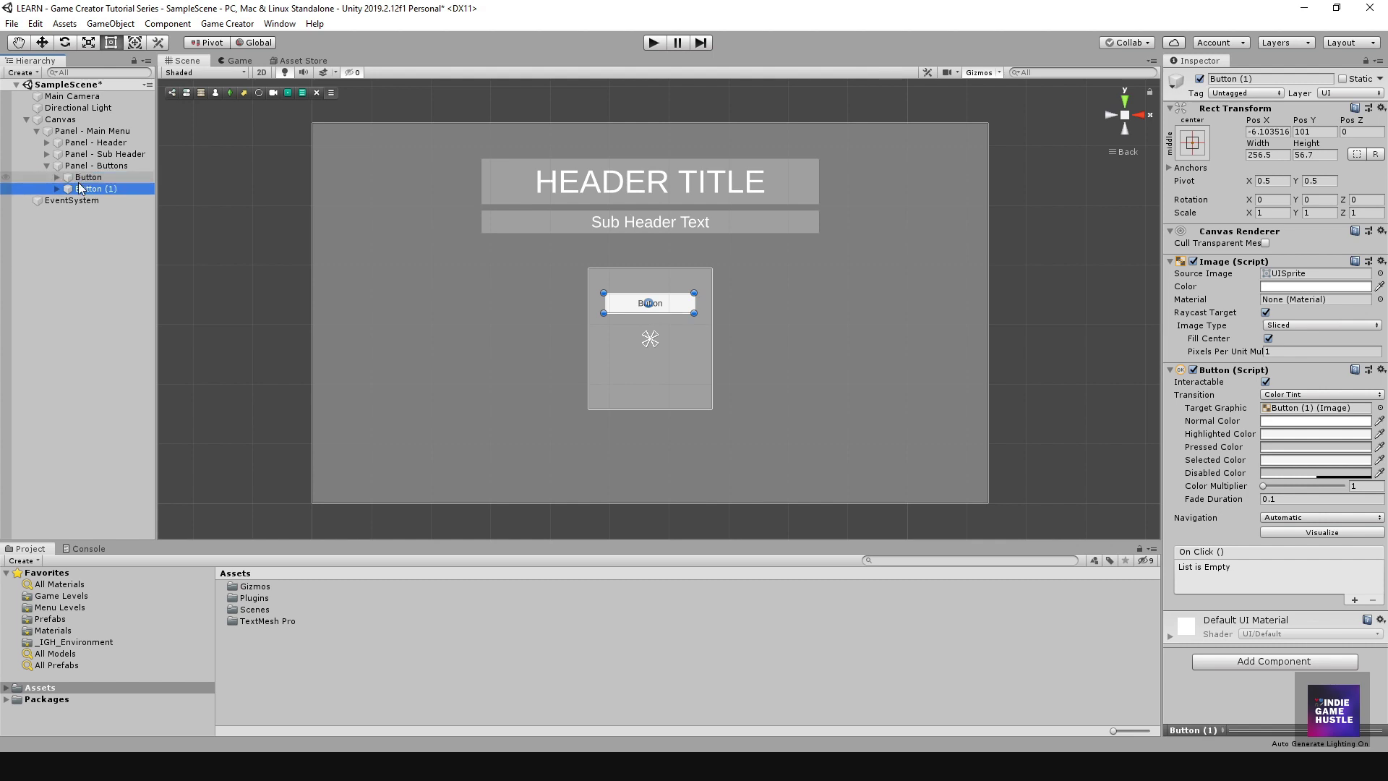
key("ctrl+d")
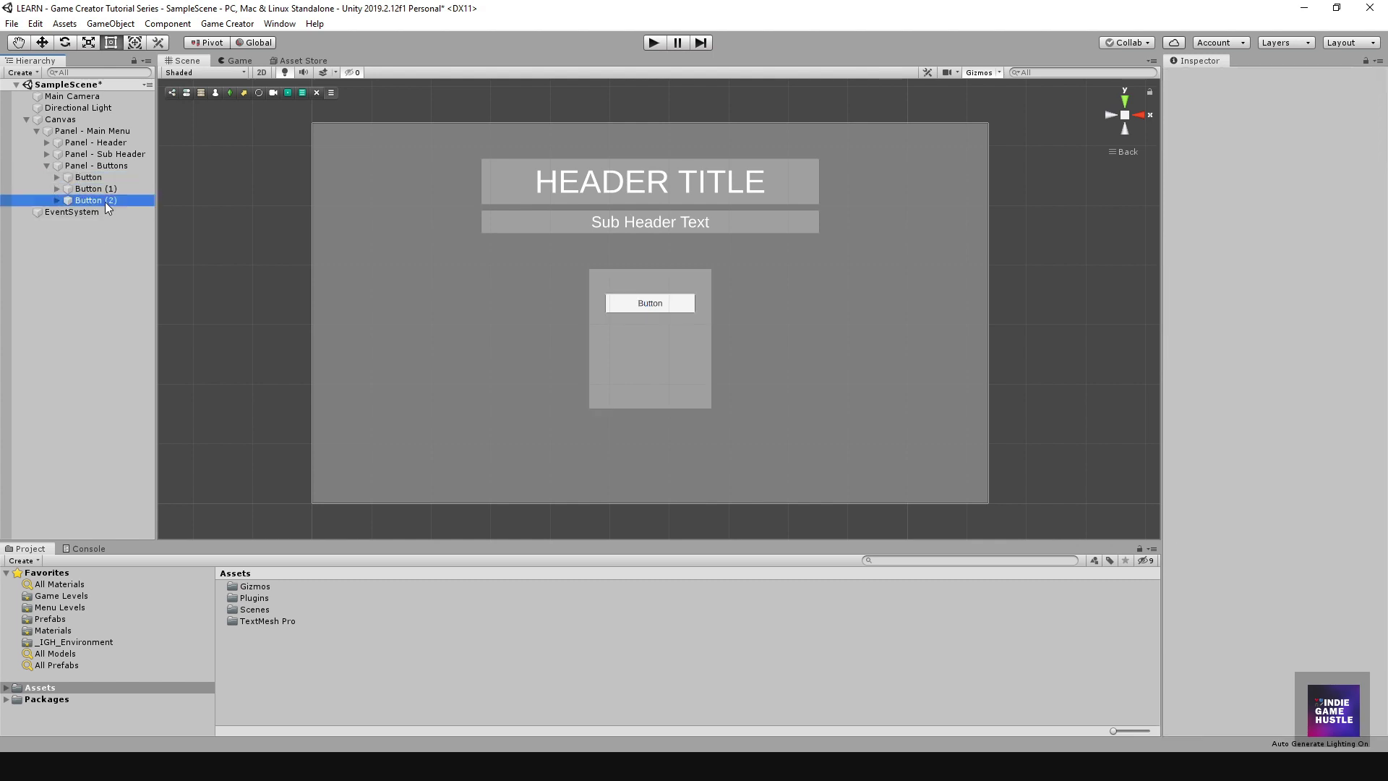
Rename the two duplicated buttons in Panel - Buttons as "Button", removing their number suffixes.
left_click(105, 200)
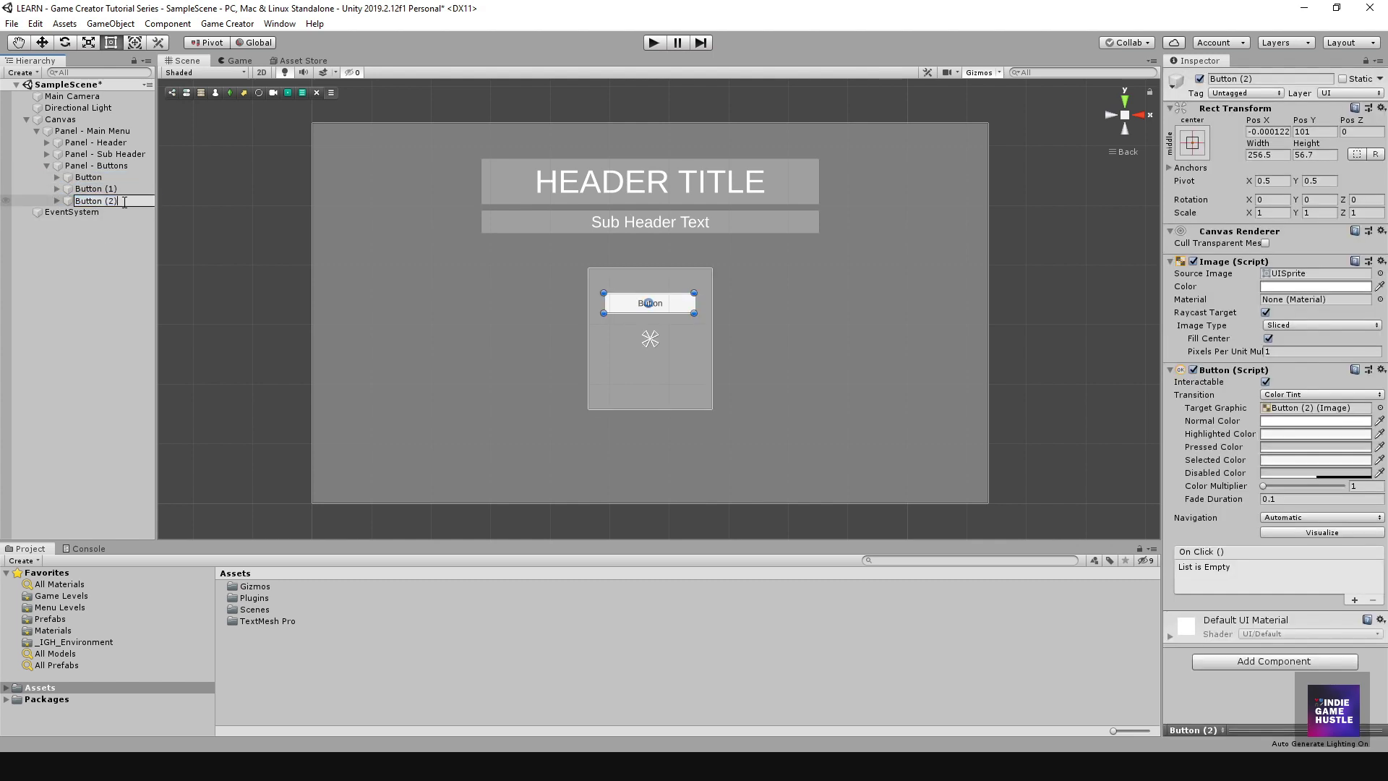
key("Return")
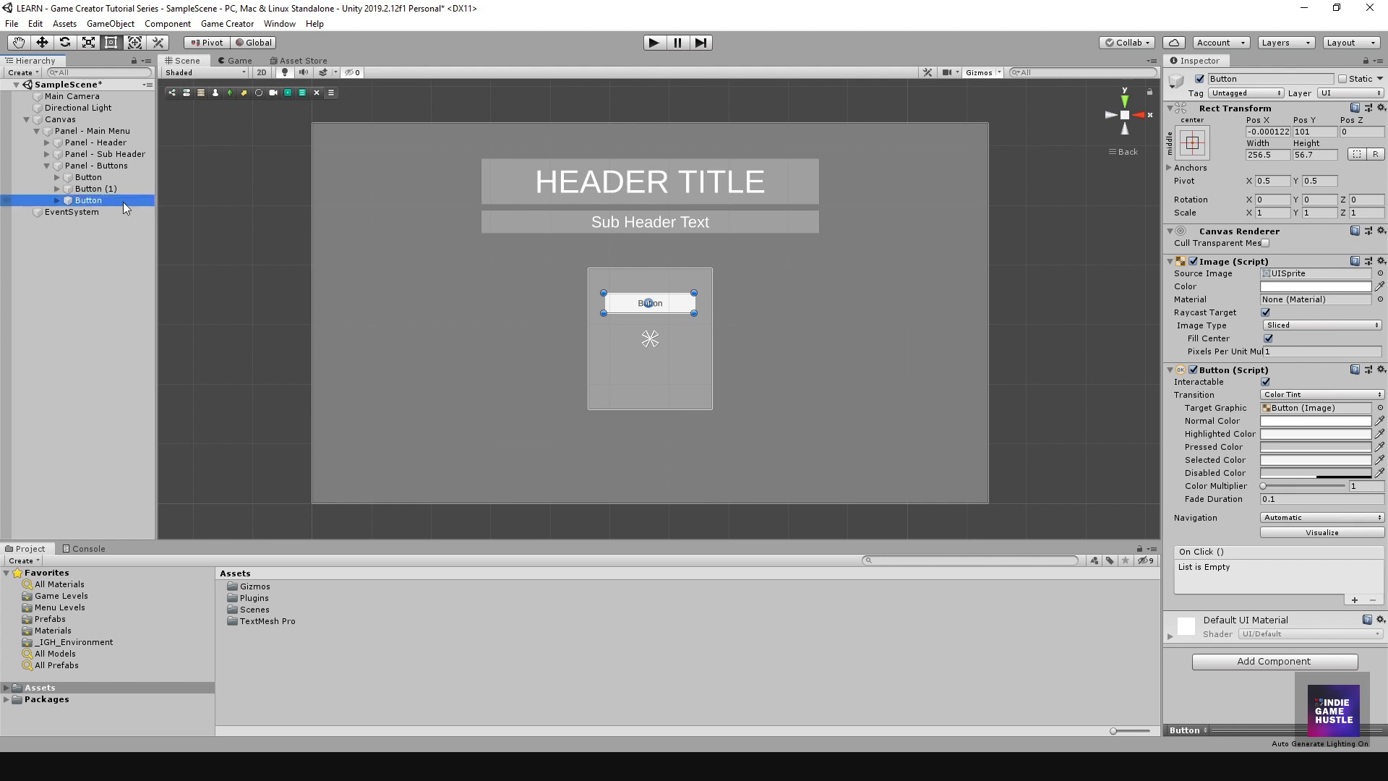
double_click(118, 188)
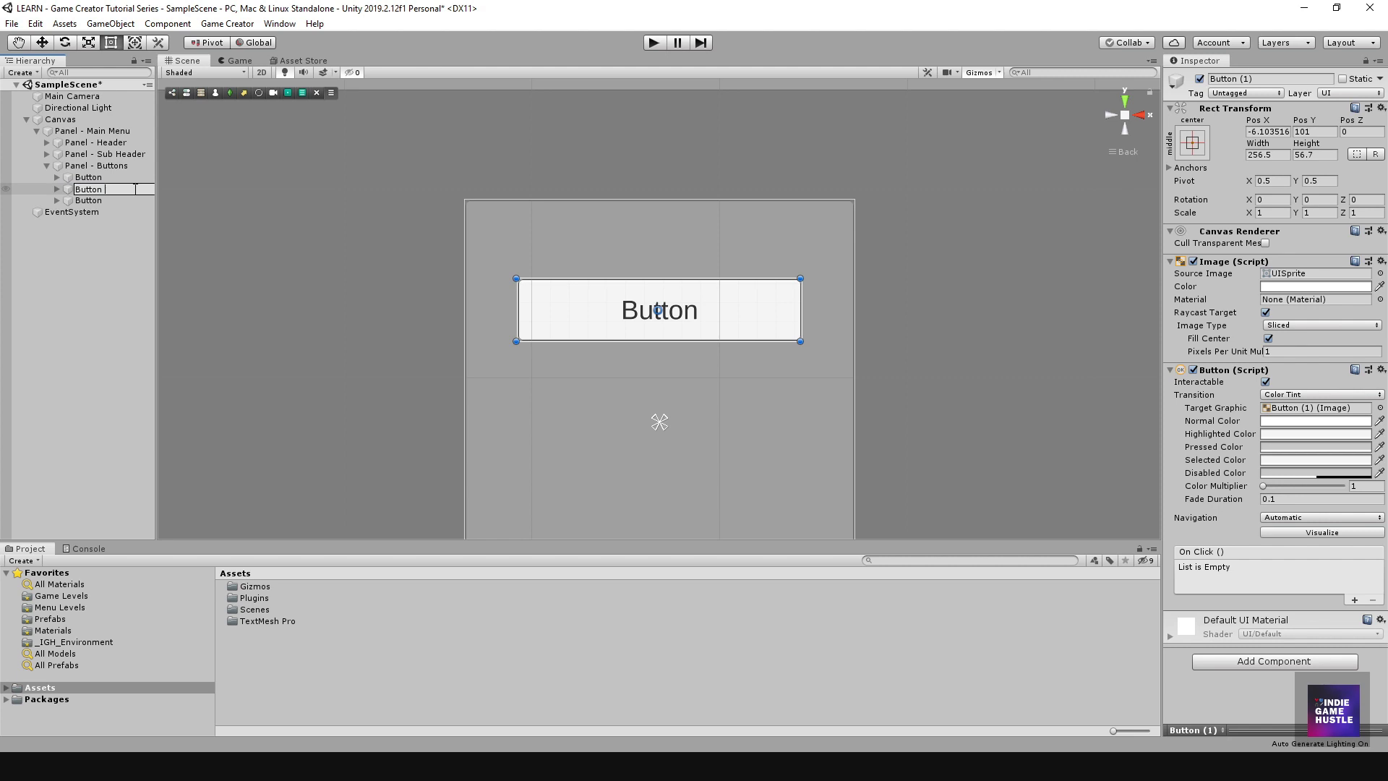
key("Return")
left_click(78, 267)
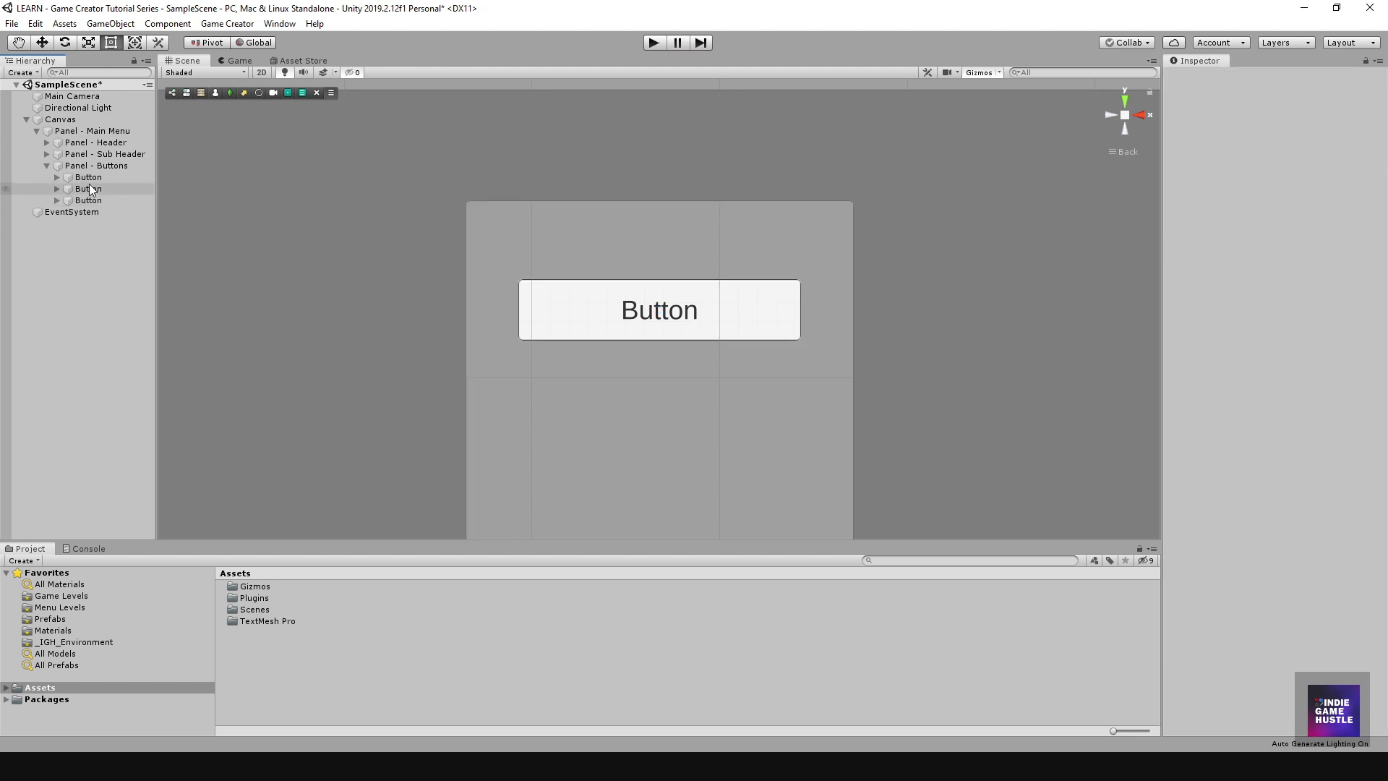
Add a Vertical Layout Group component to Panel - Buttons.
scroll(581, 354, "down", 8)
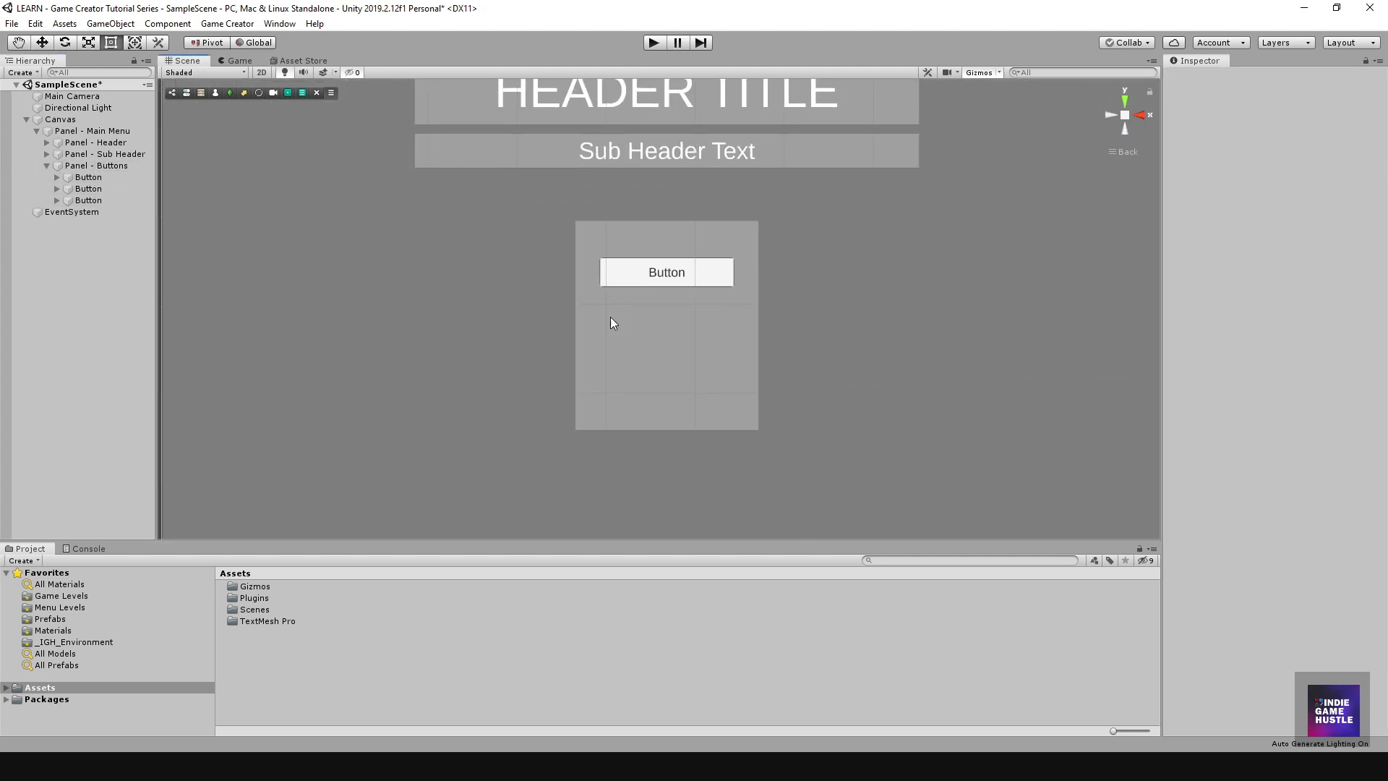
left_click(90, 167)
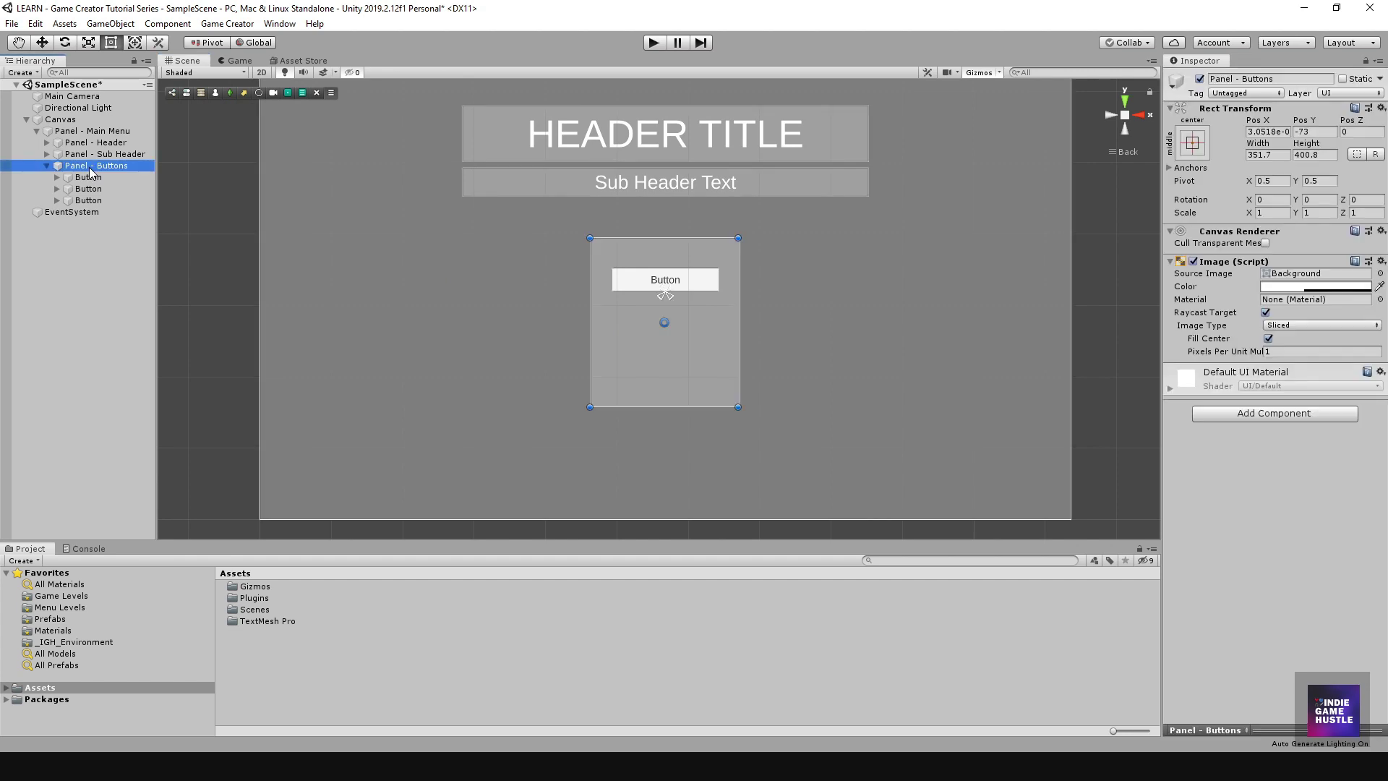
left_click(1232, 414)
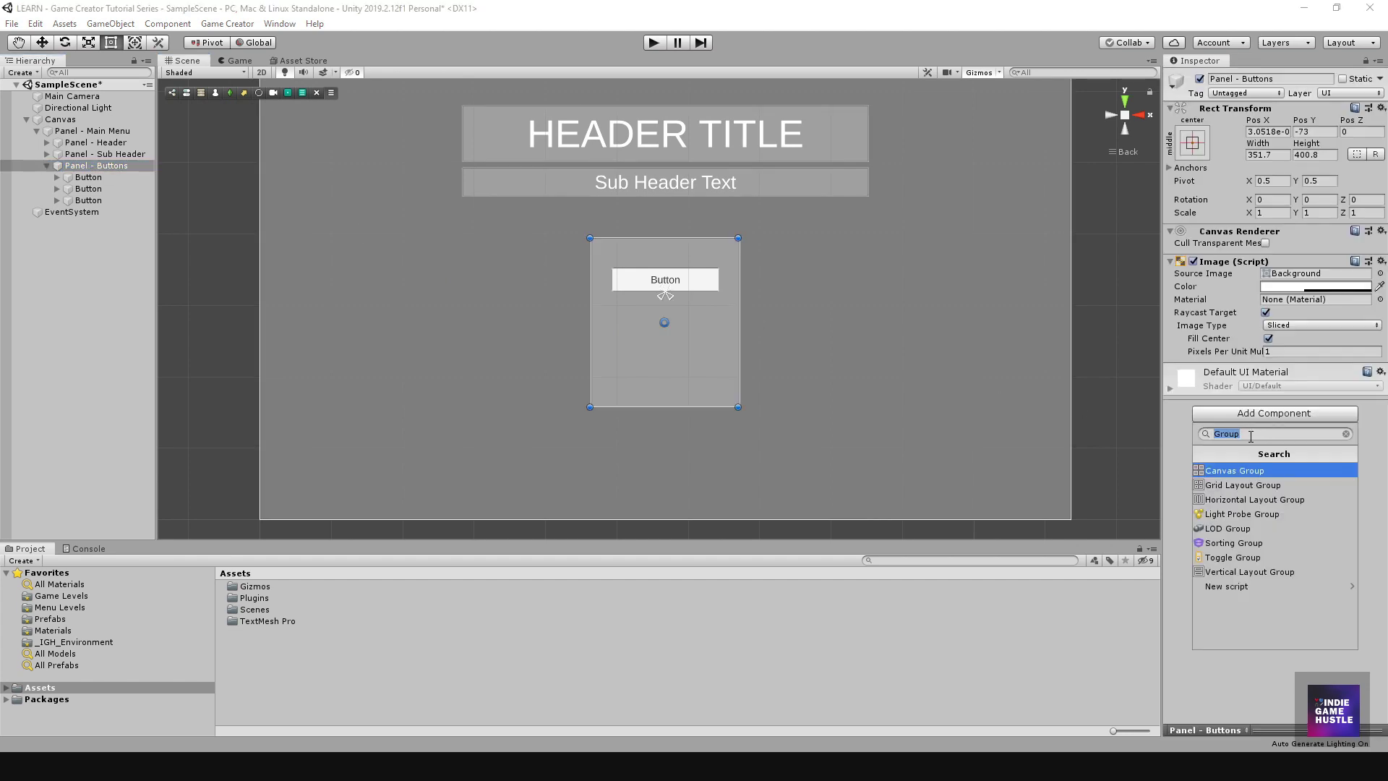
left_click(1251, 434)
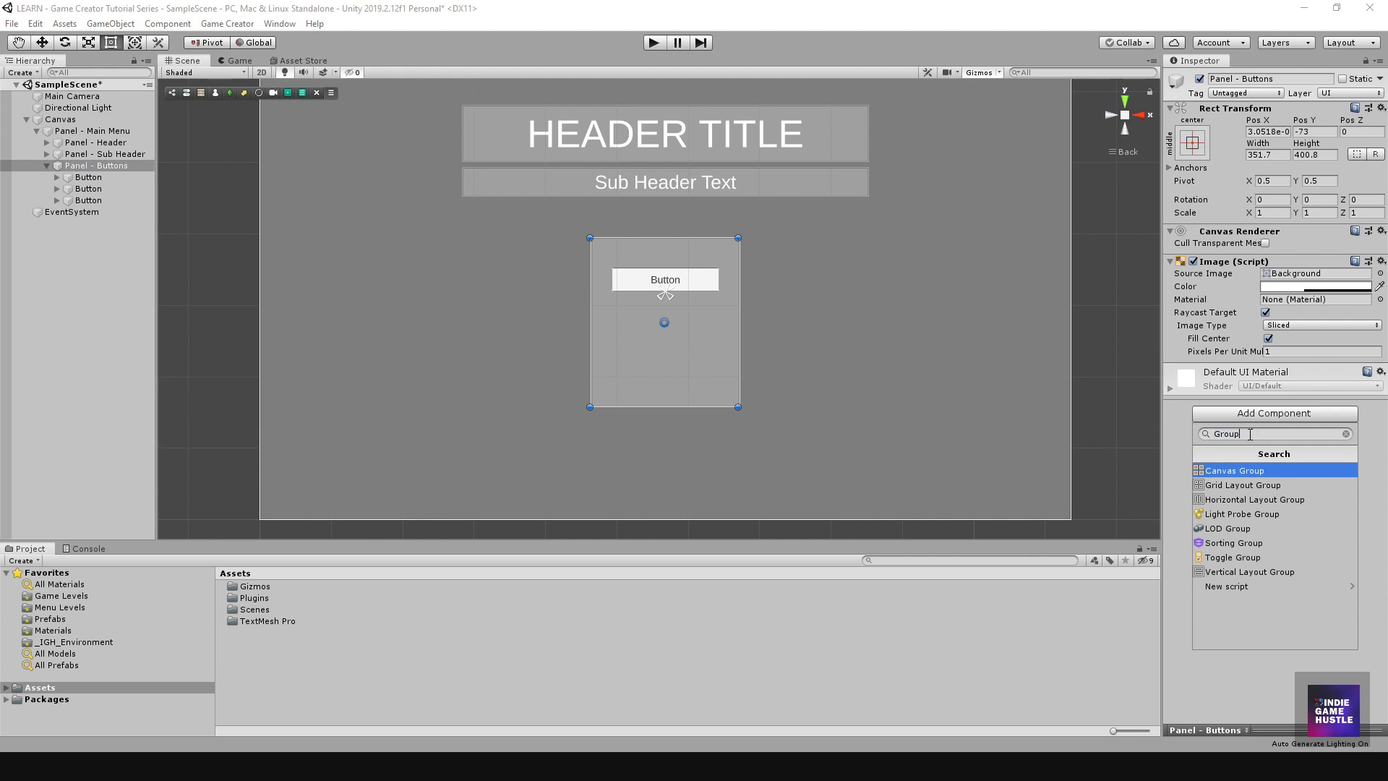
left_click(1228, 575)
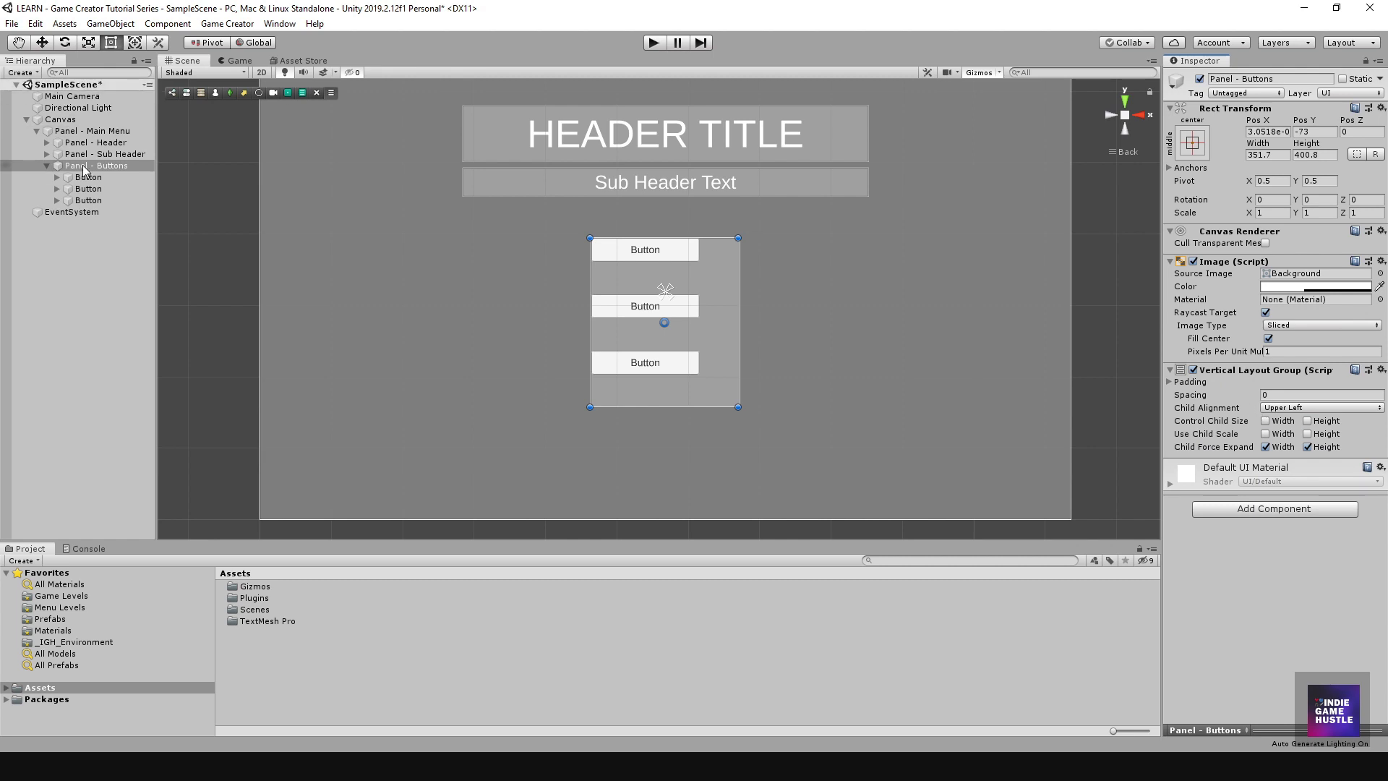
Set the Child Alignment of the Vertical Layout Group on Panel - Buttons to Middle Center.
left_click(92, 189)
left_click(93, 200)
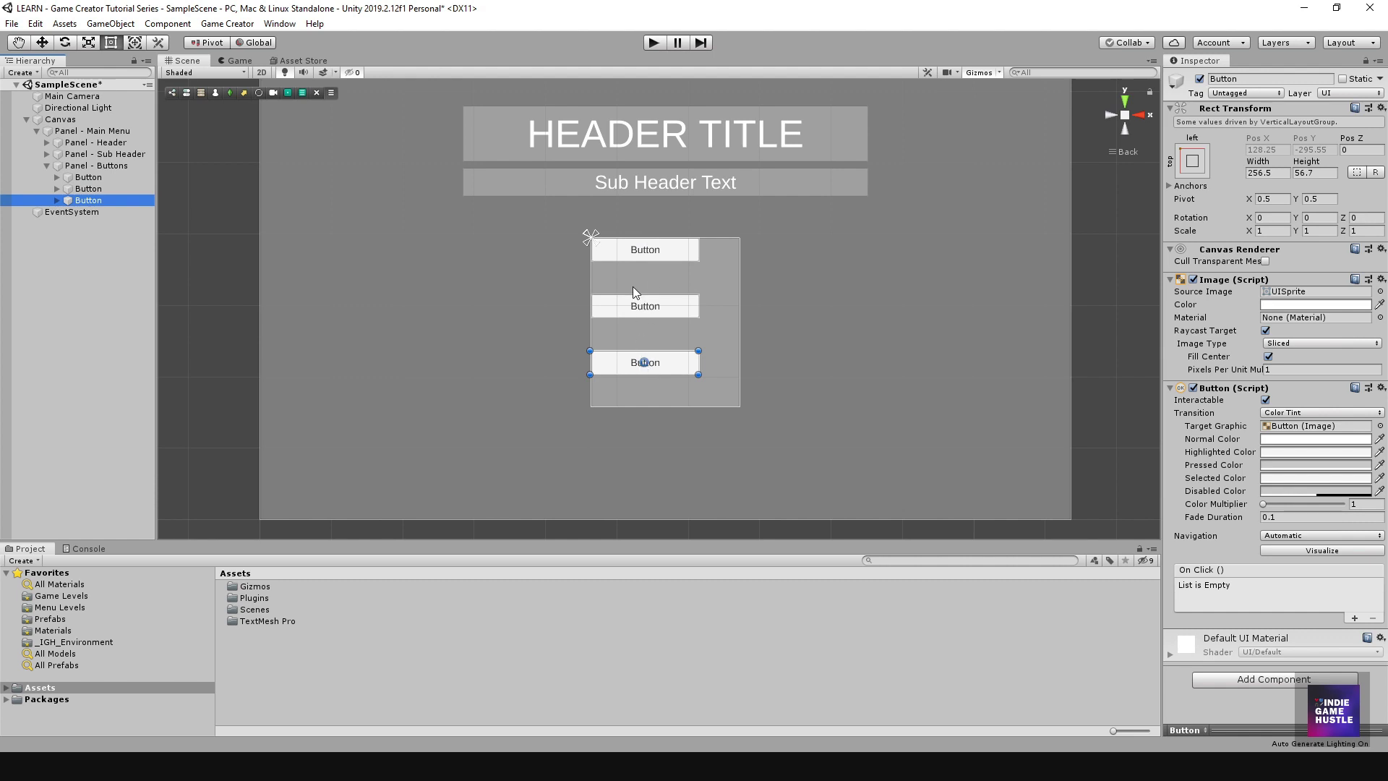
left_click(80, 165)
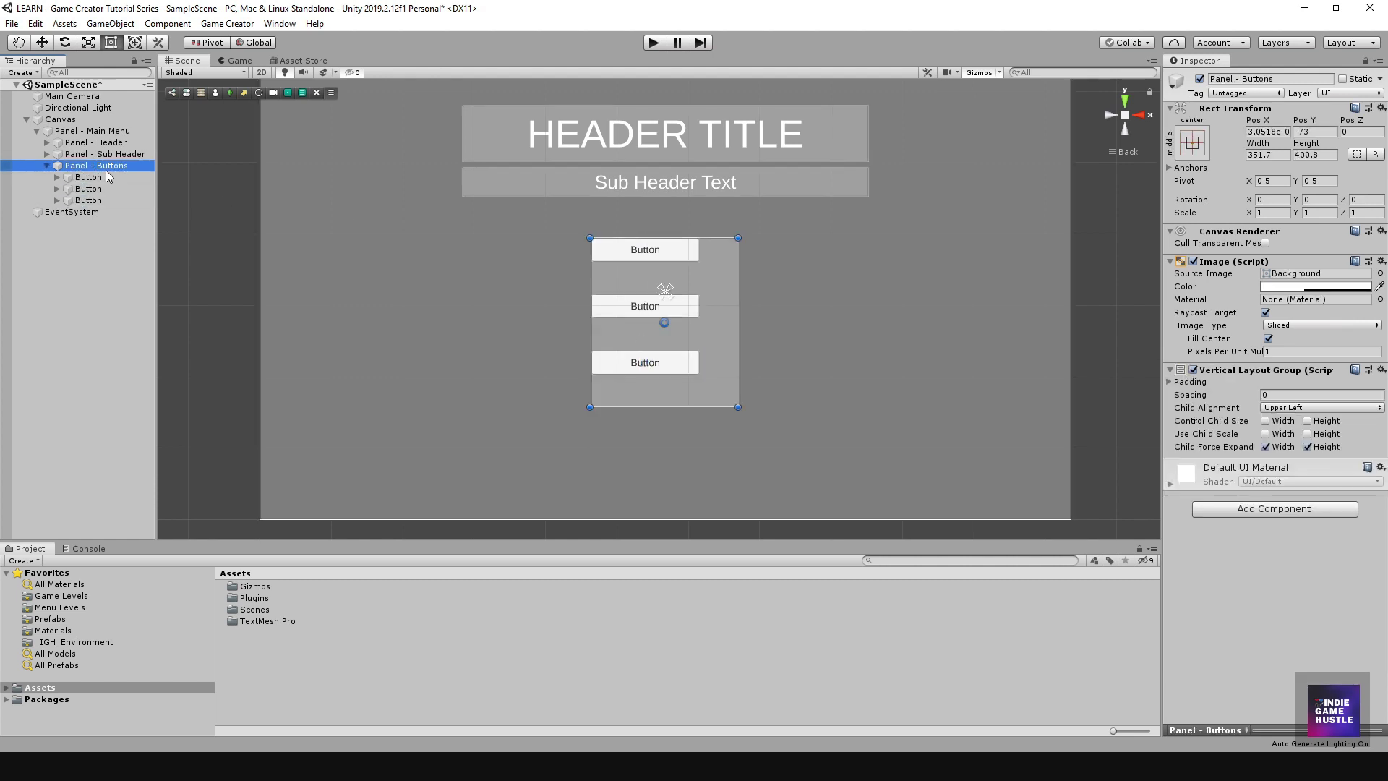
left_click(1301, 408)
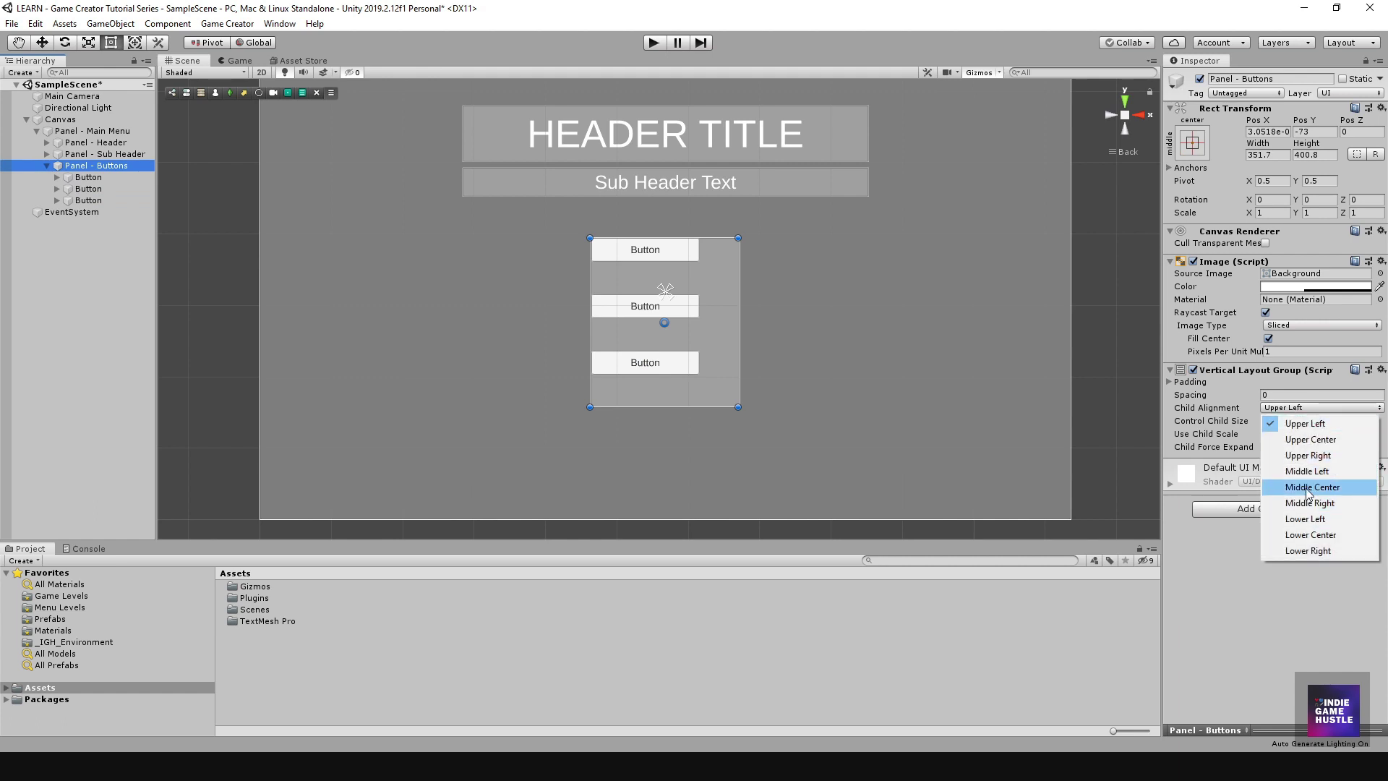
left_click(1309, 488)
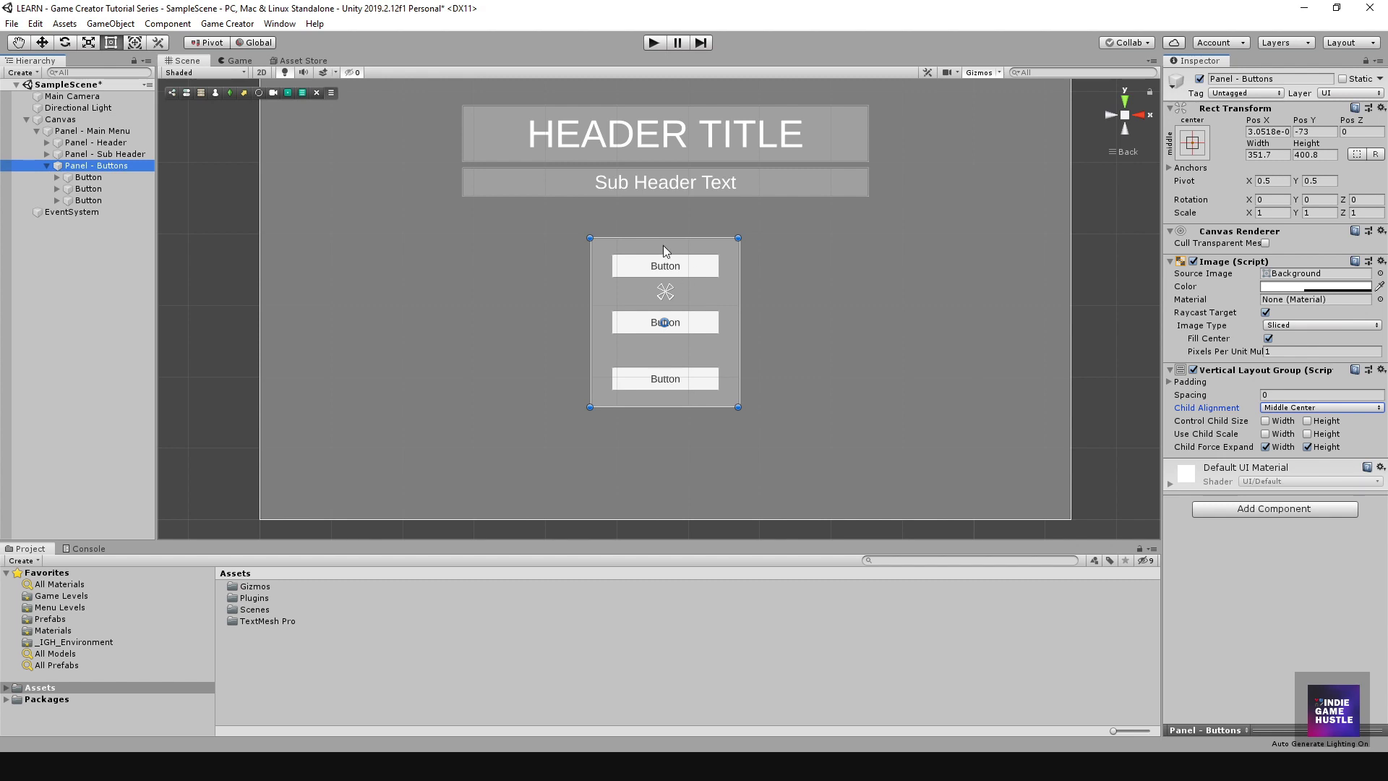
scroll(686, 309, "down", 2)
middle_click_drag(686, 309, 678, 337)
left_click(93, 293)
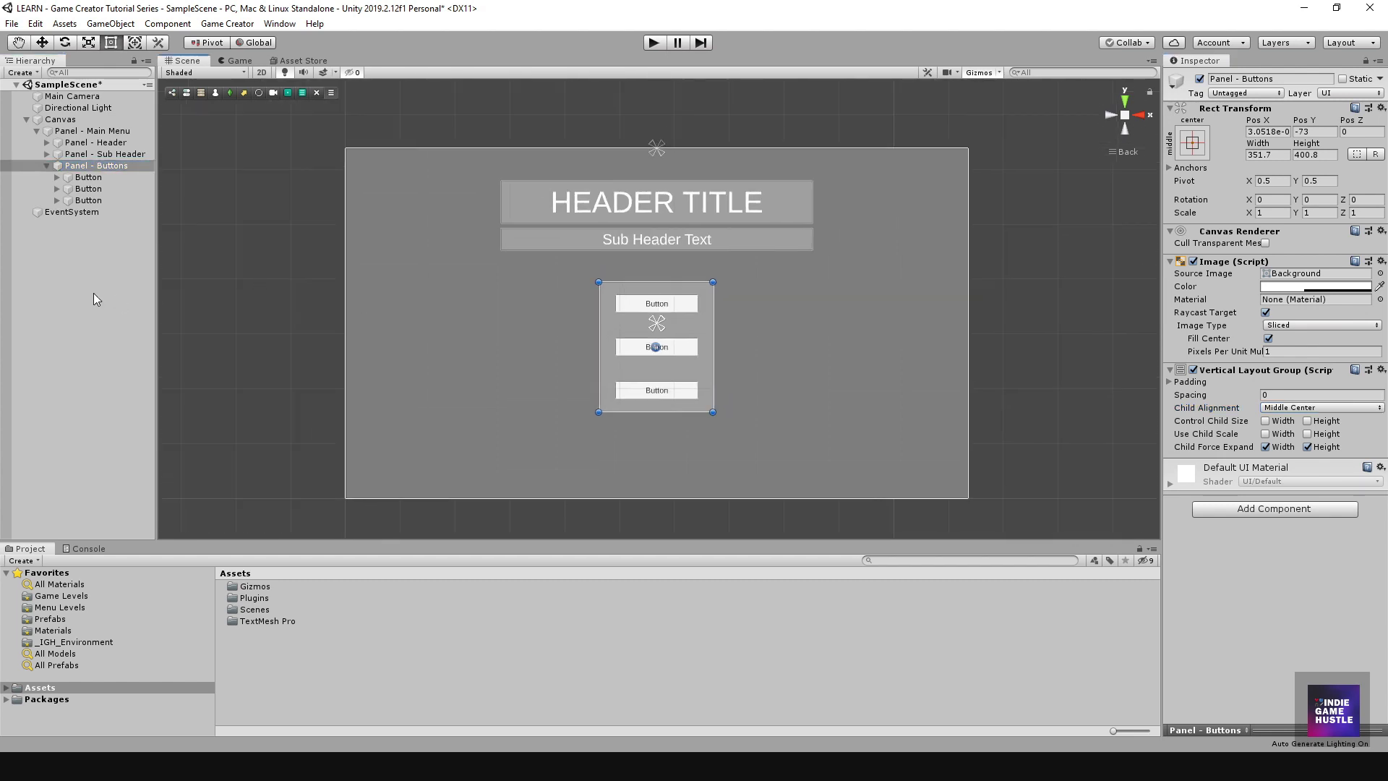
scroll(610, 335, "up", 3)
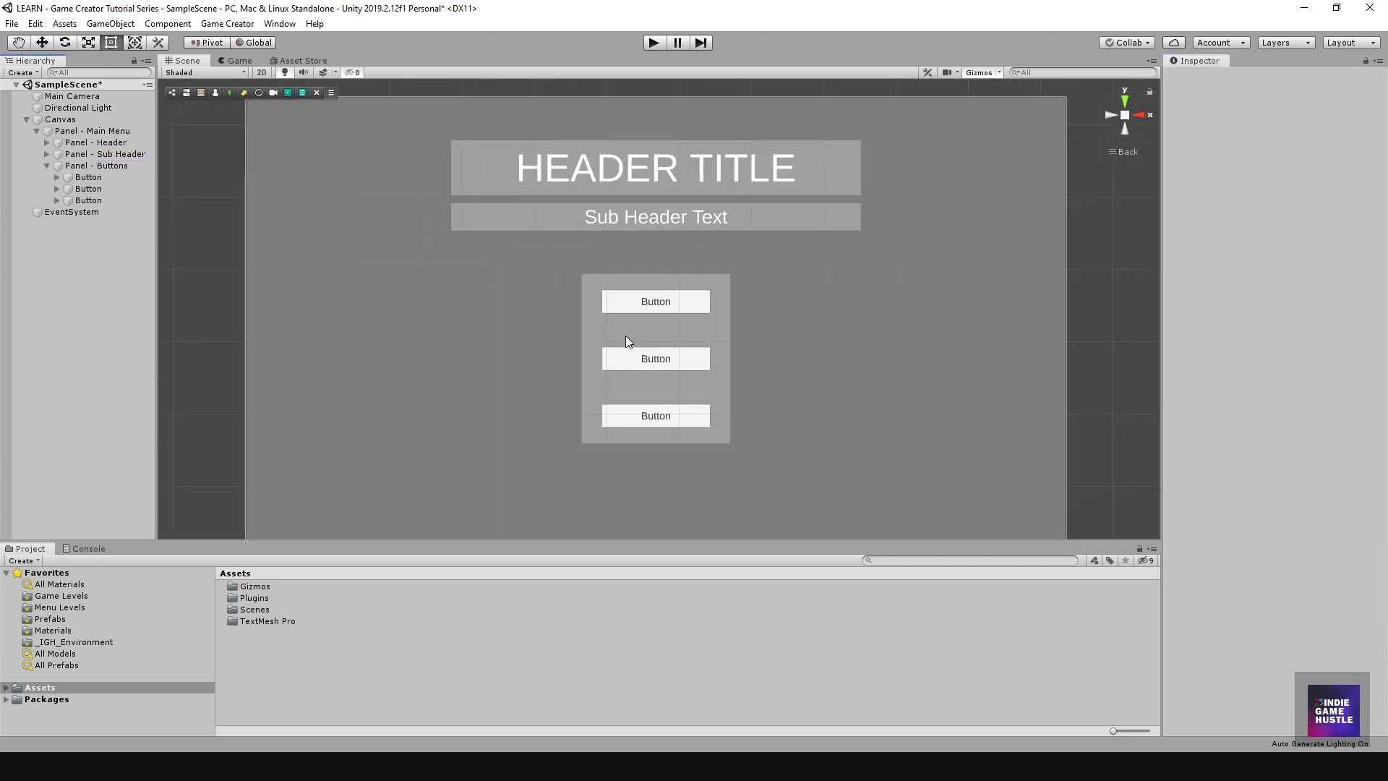
scroll(626, 335, "down", 2)
middle_click_drag(653, 347, 647, 341)
key("t")
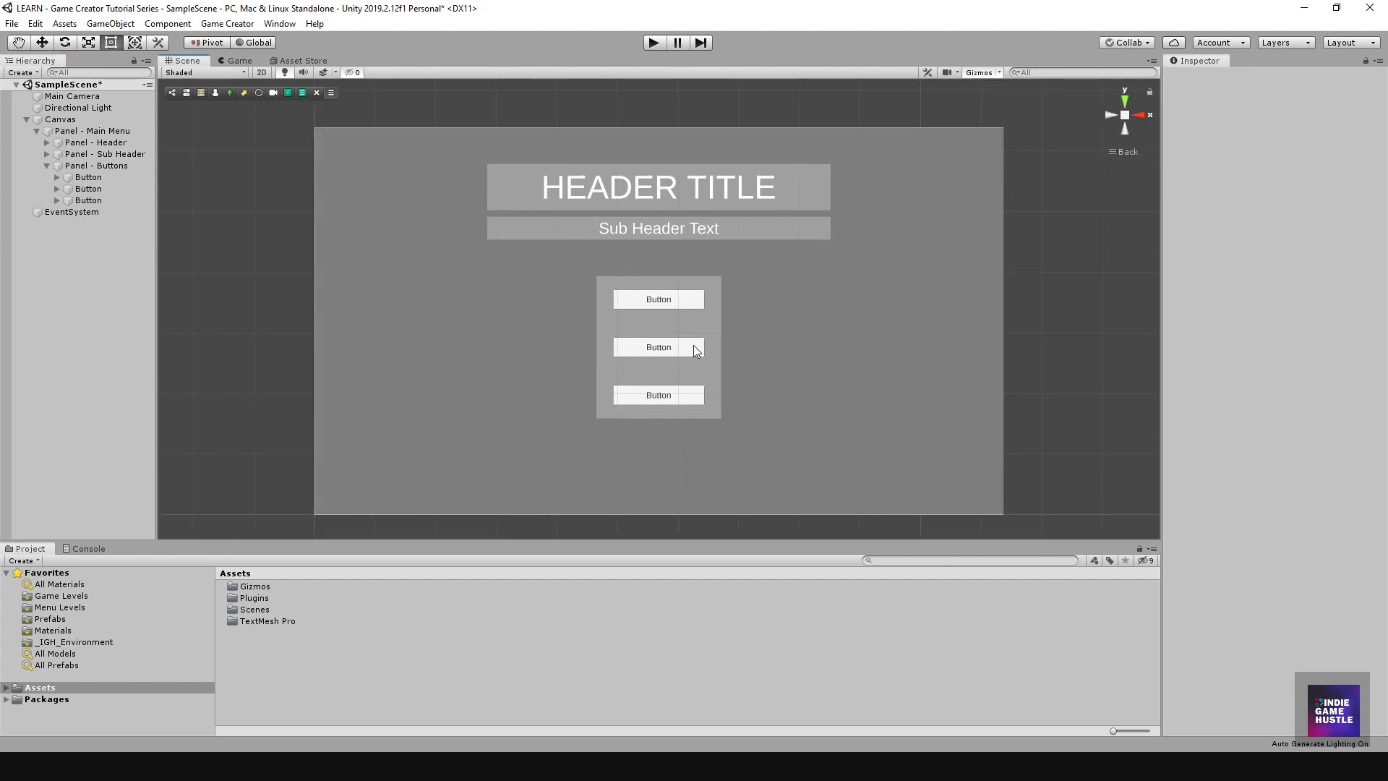
Set the label text of the first button in Panel - Buttons to "New Game".
left_click(79, 177)
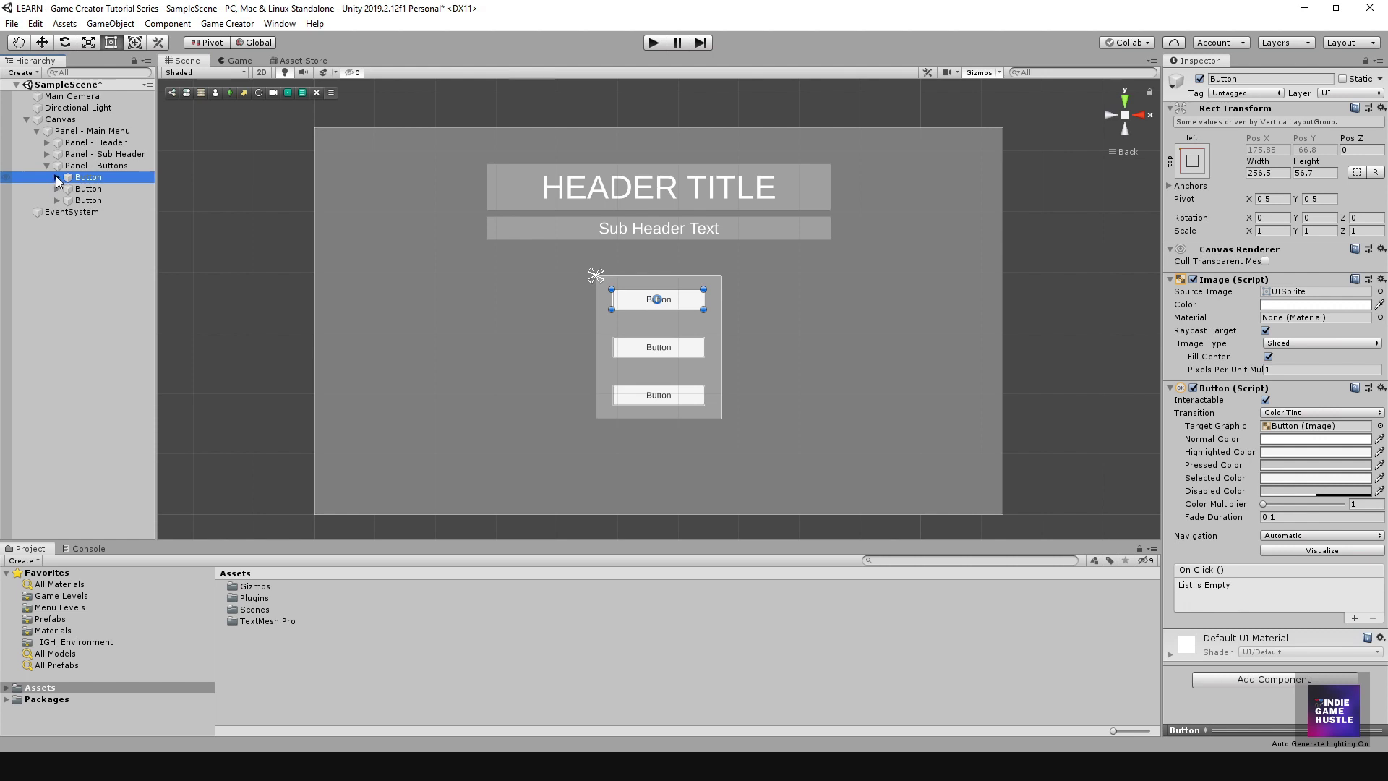
left_click(57, 177)
left_click(101, 189)
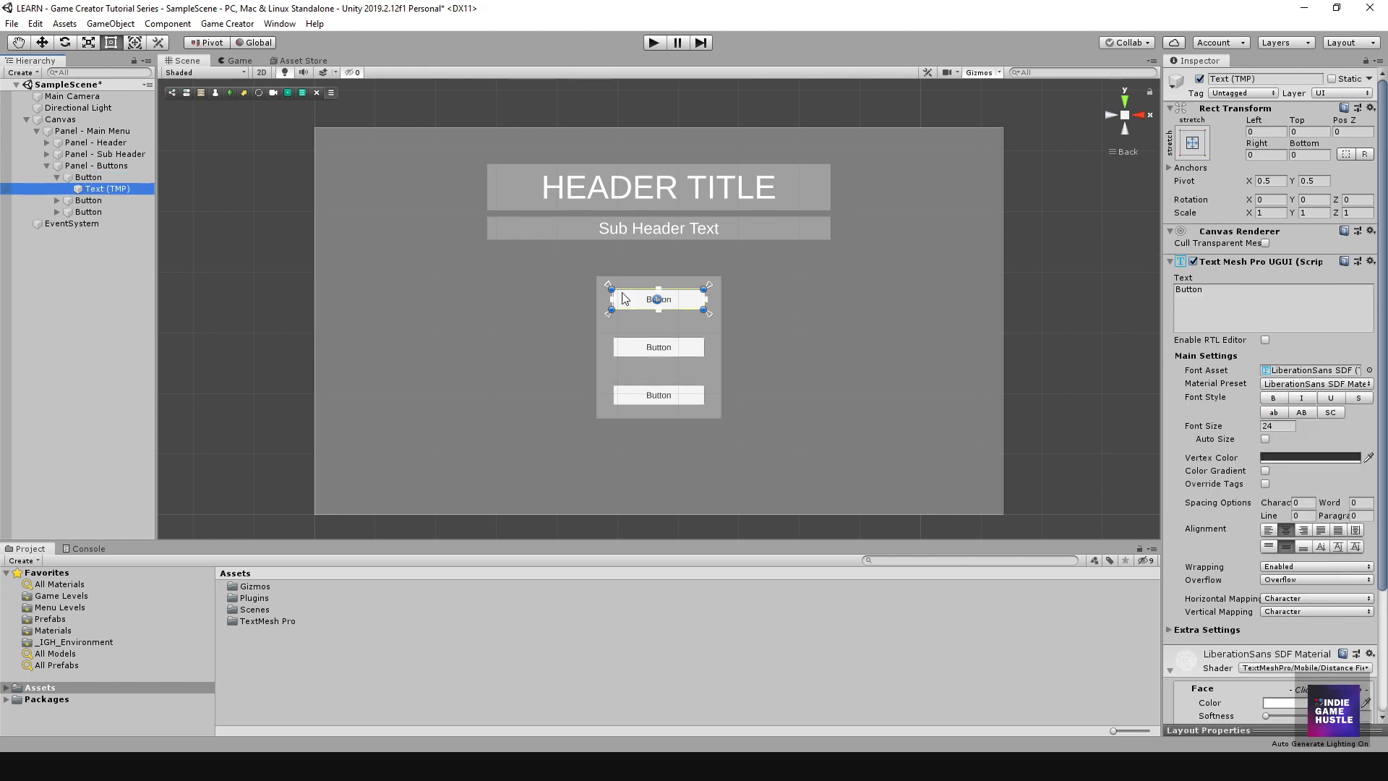
left_click(1211, 289)
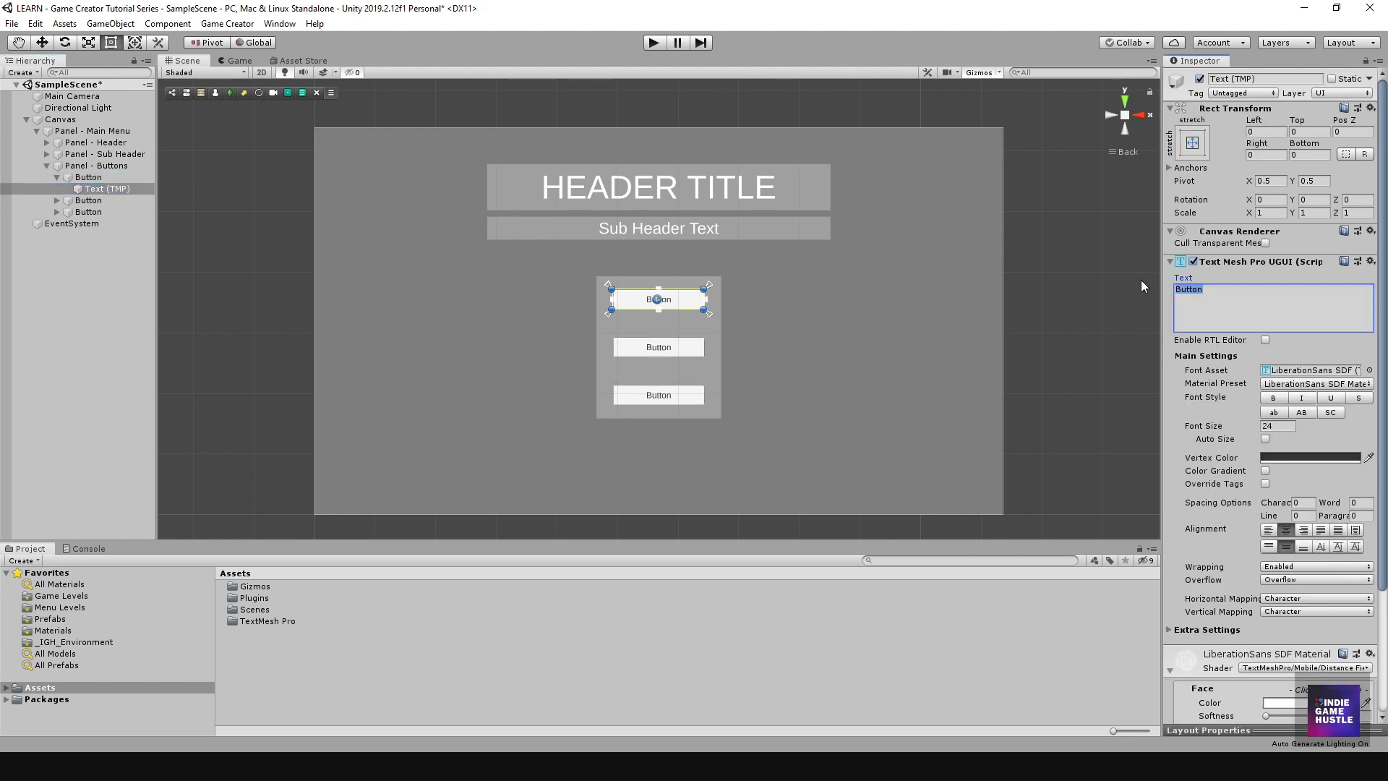
type("New Game")
Set the label text of the second button in Panel - Buttons to "Load".
left_click(56, 200)
left_click(80, 212)
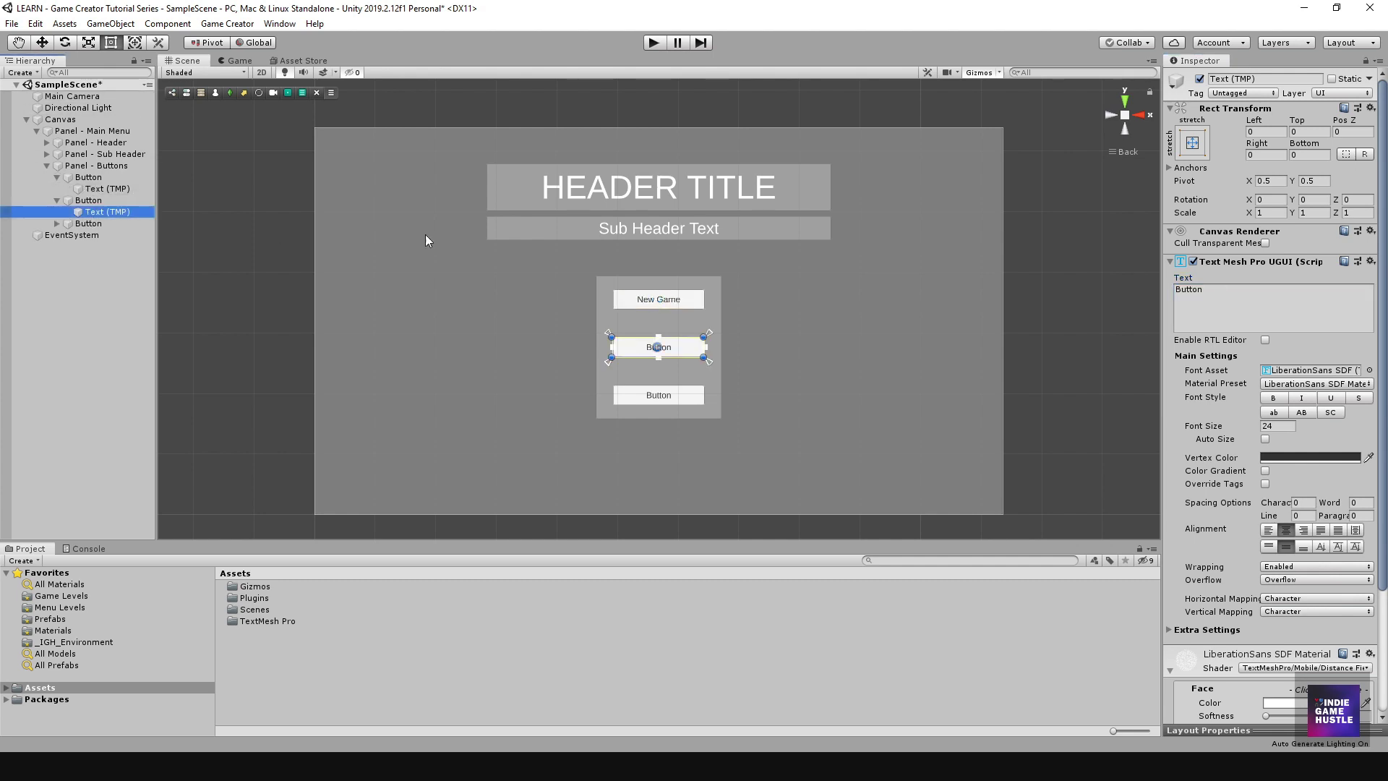
left_click(1239, 298)
type("Load")
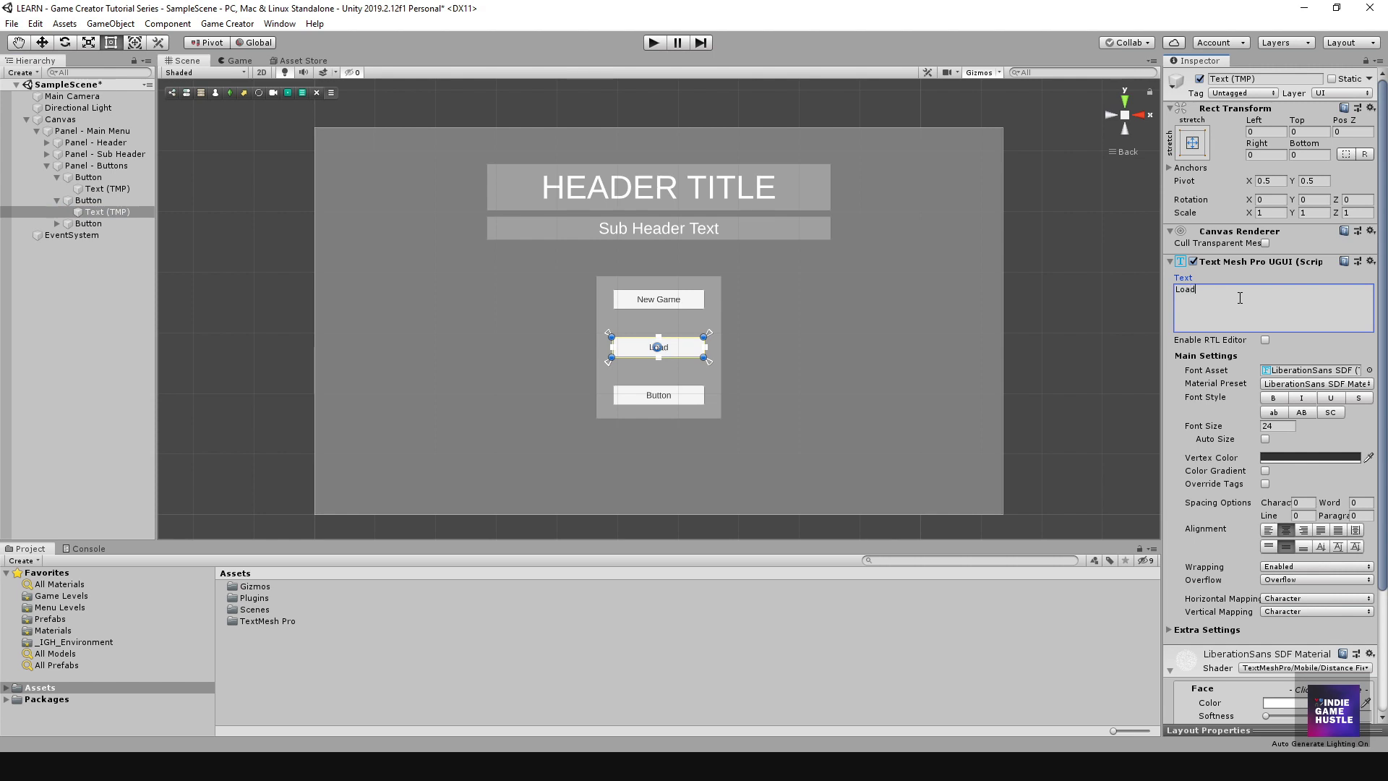
Set the label text of the third button in Panel - Buttons to "Settings".
left_click(65, 223)
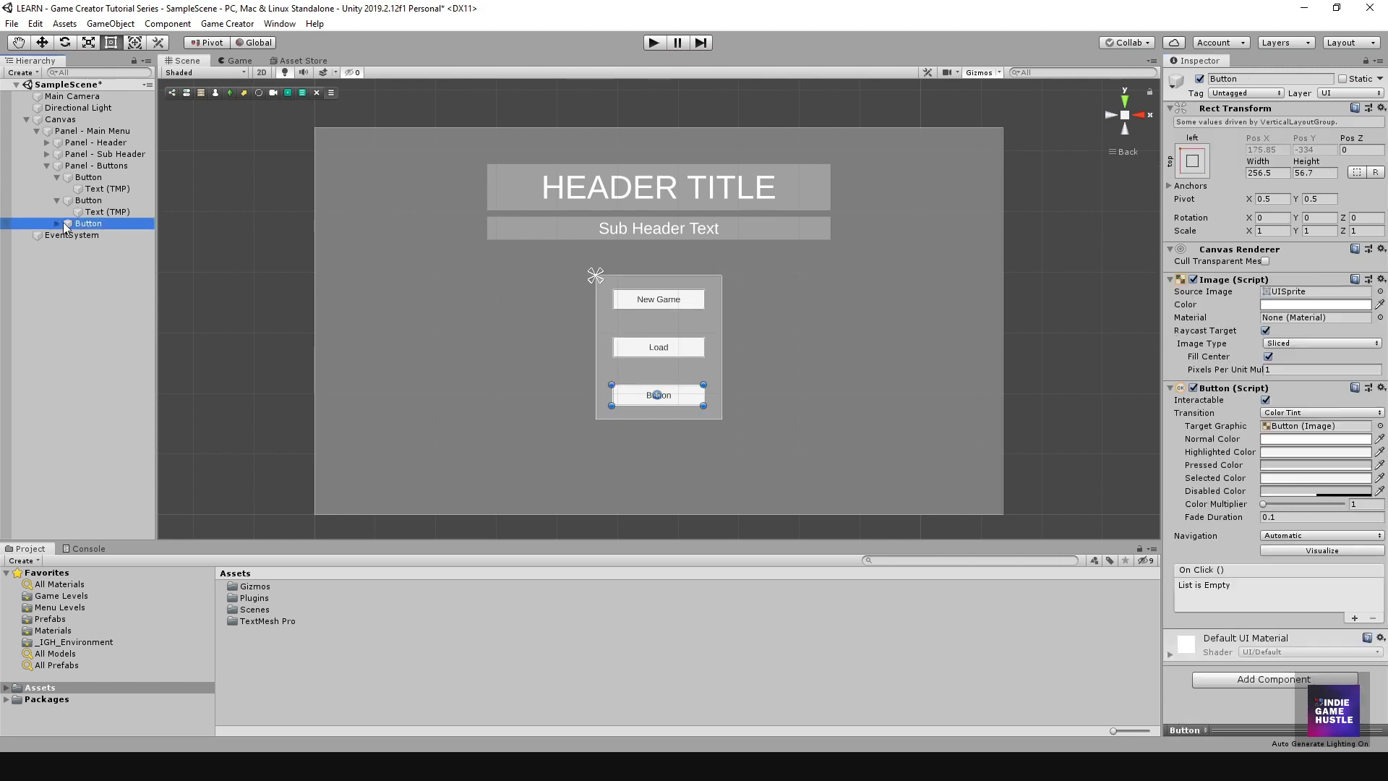
left_click(56, 223)
left_click(105, 235)
left_click(1250, 295)
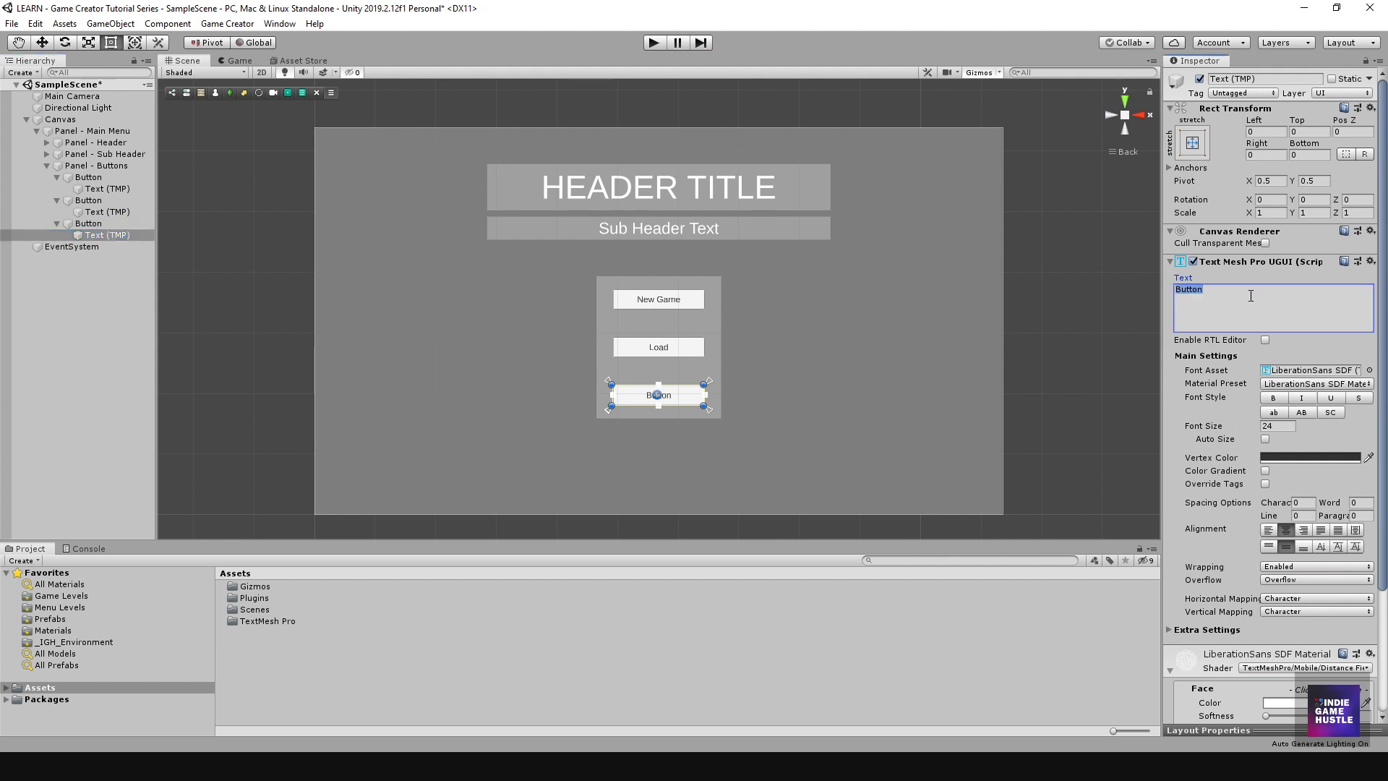
type("Settings")
left_click(118, 289)
Collapse the three button objects in the hierarchy and duplicate the Settings button.
scroll(730, 358, "down", 1)
scroll(721, 354, "up", 2)
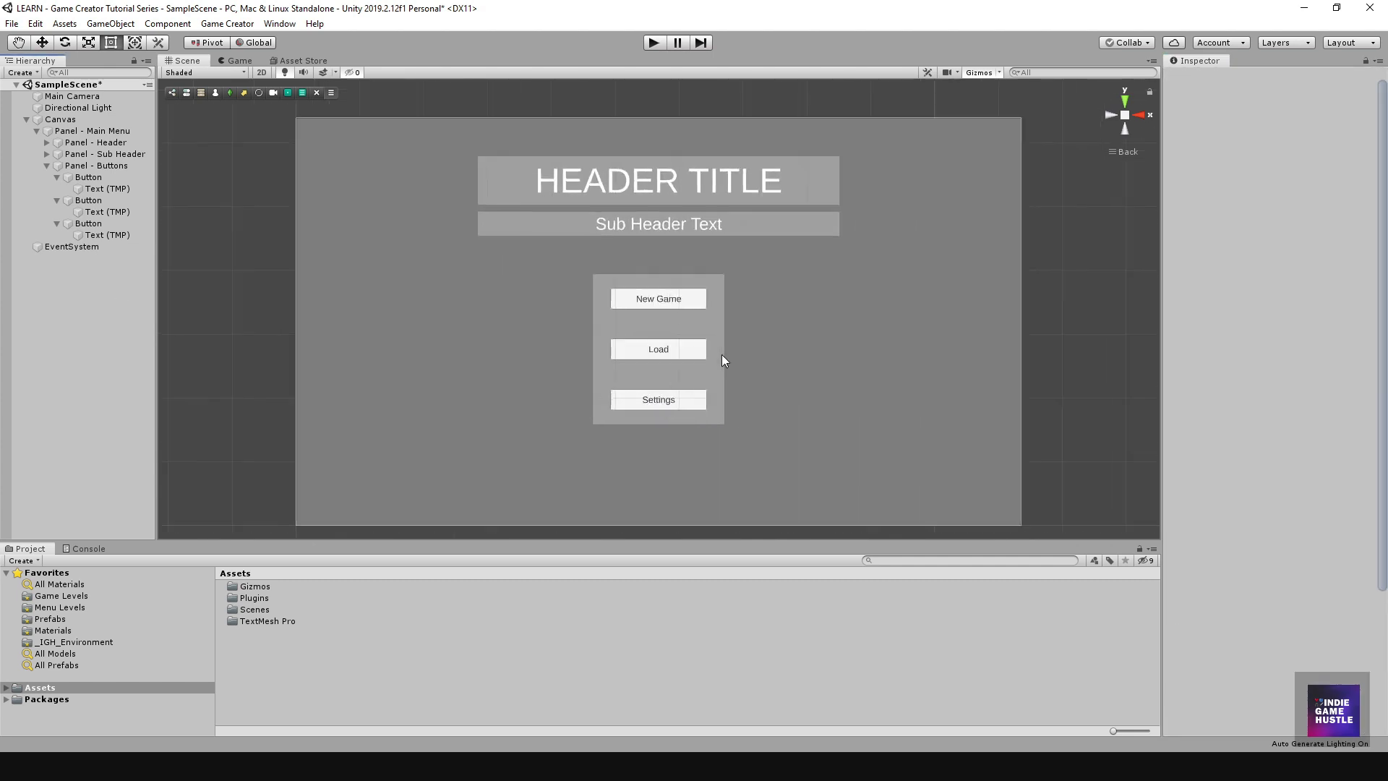
scroll(719, 359, "up", 1)
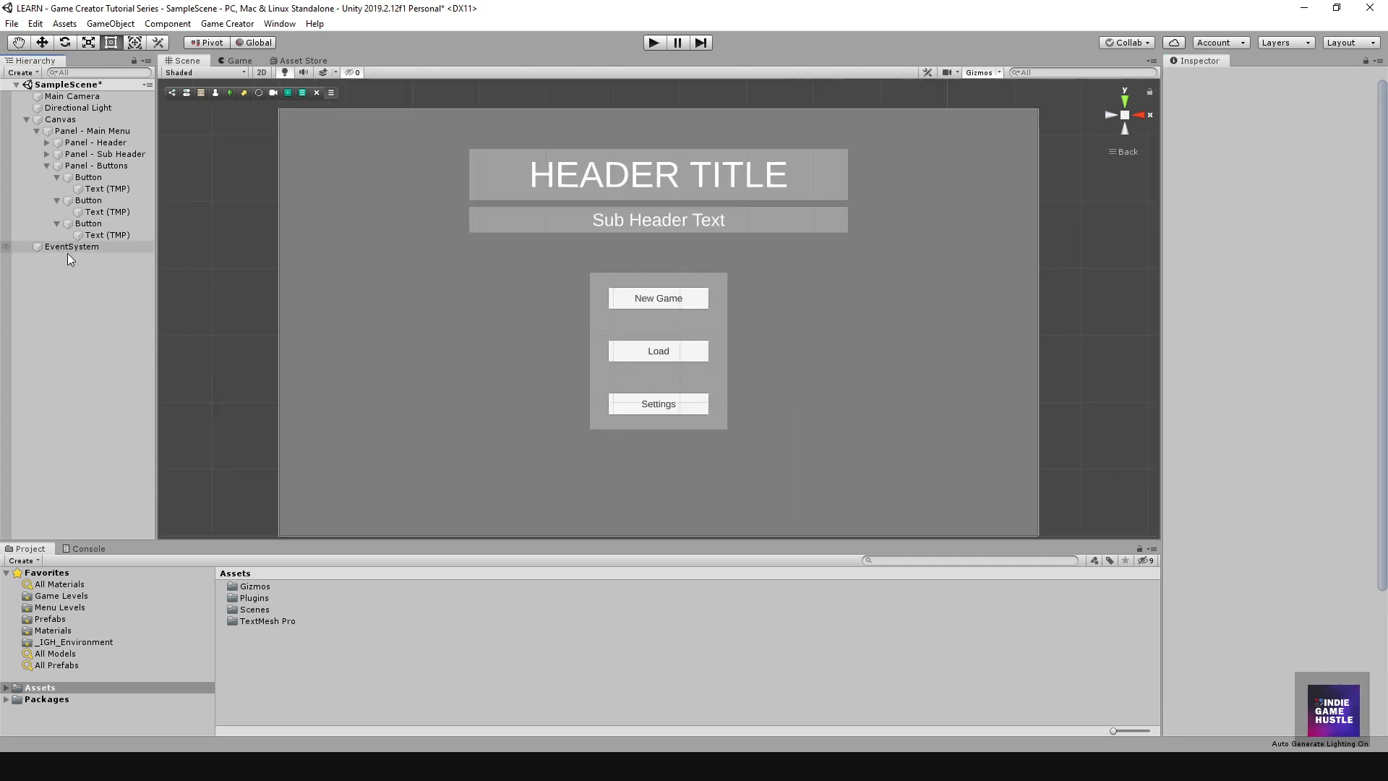
left_click(57, 224)
left_click(57, 200)
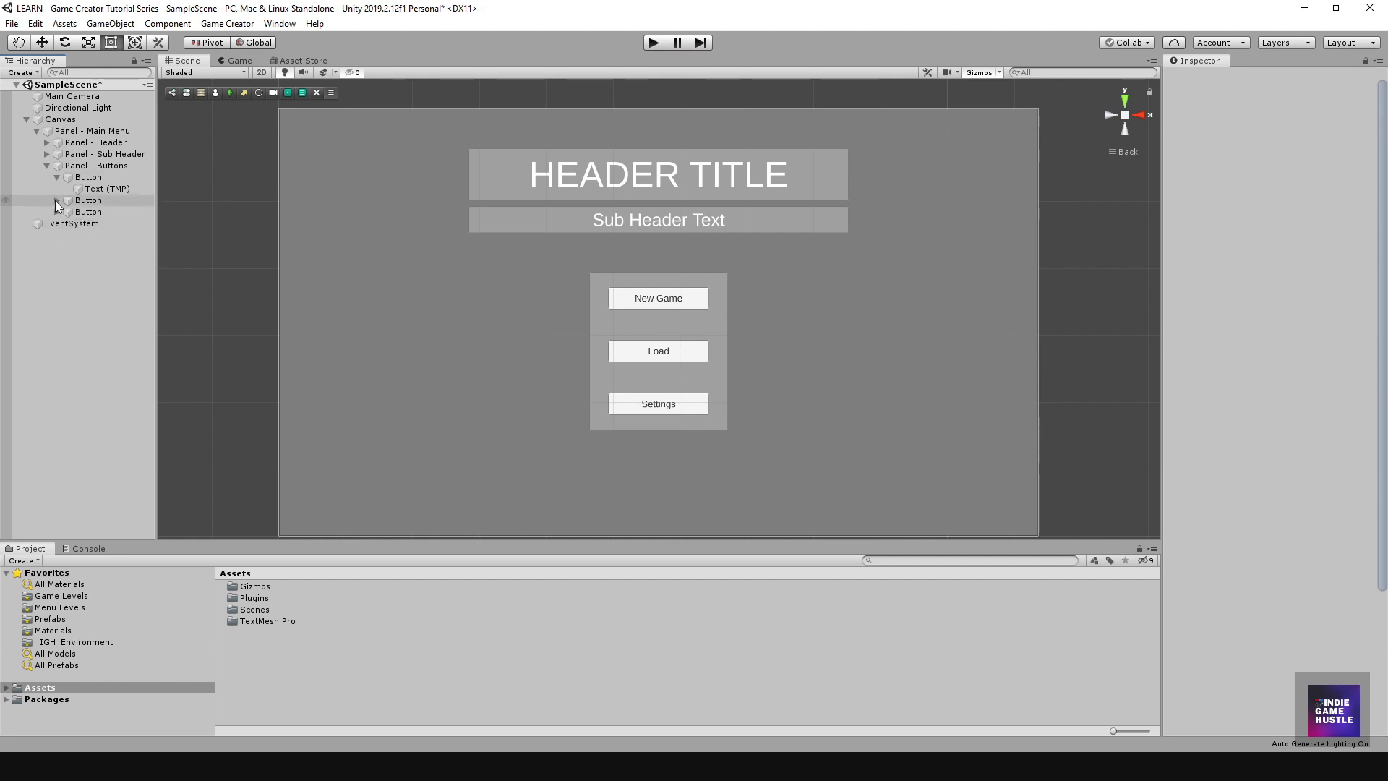
left_click(57, 178)
left_click(82, 201)
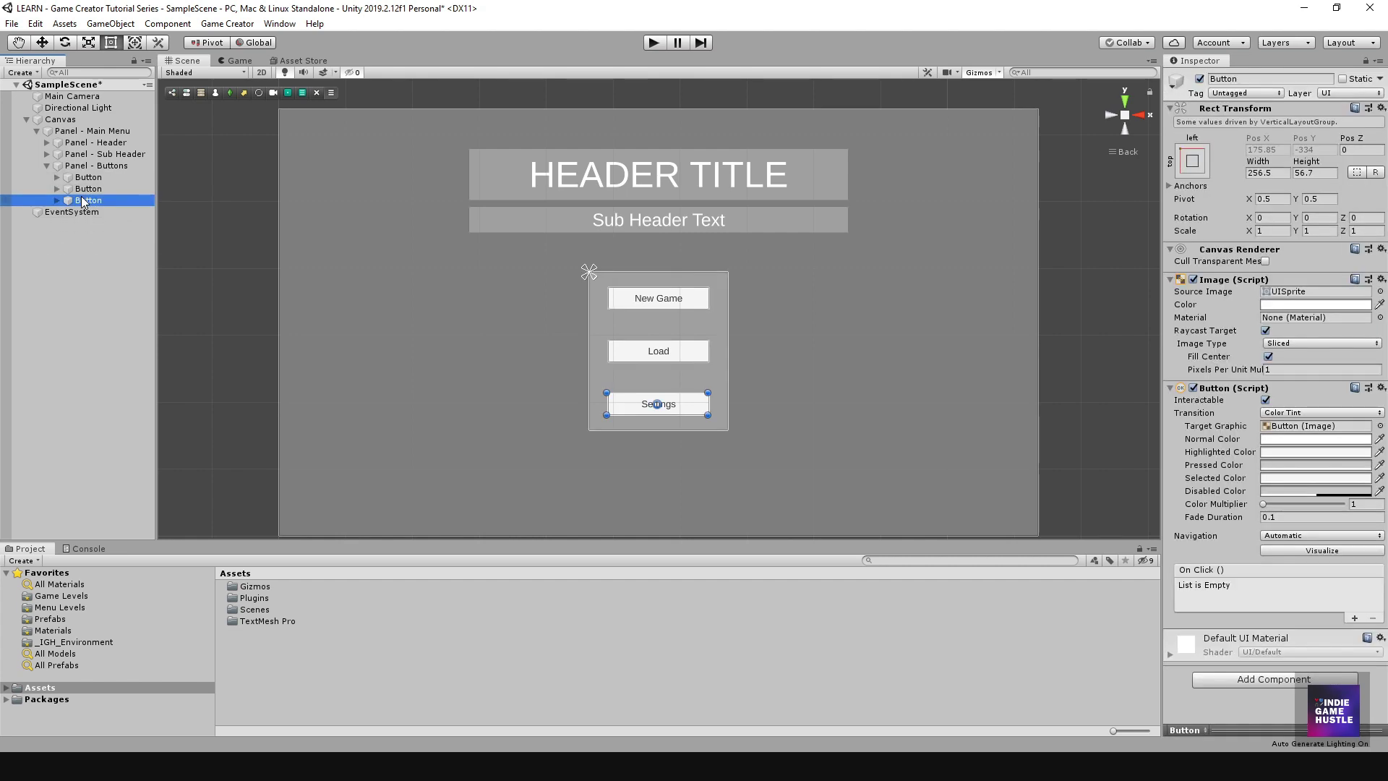
key("ctrl+d")
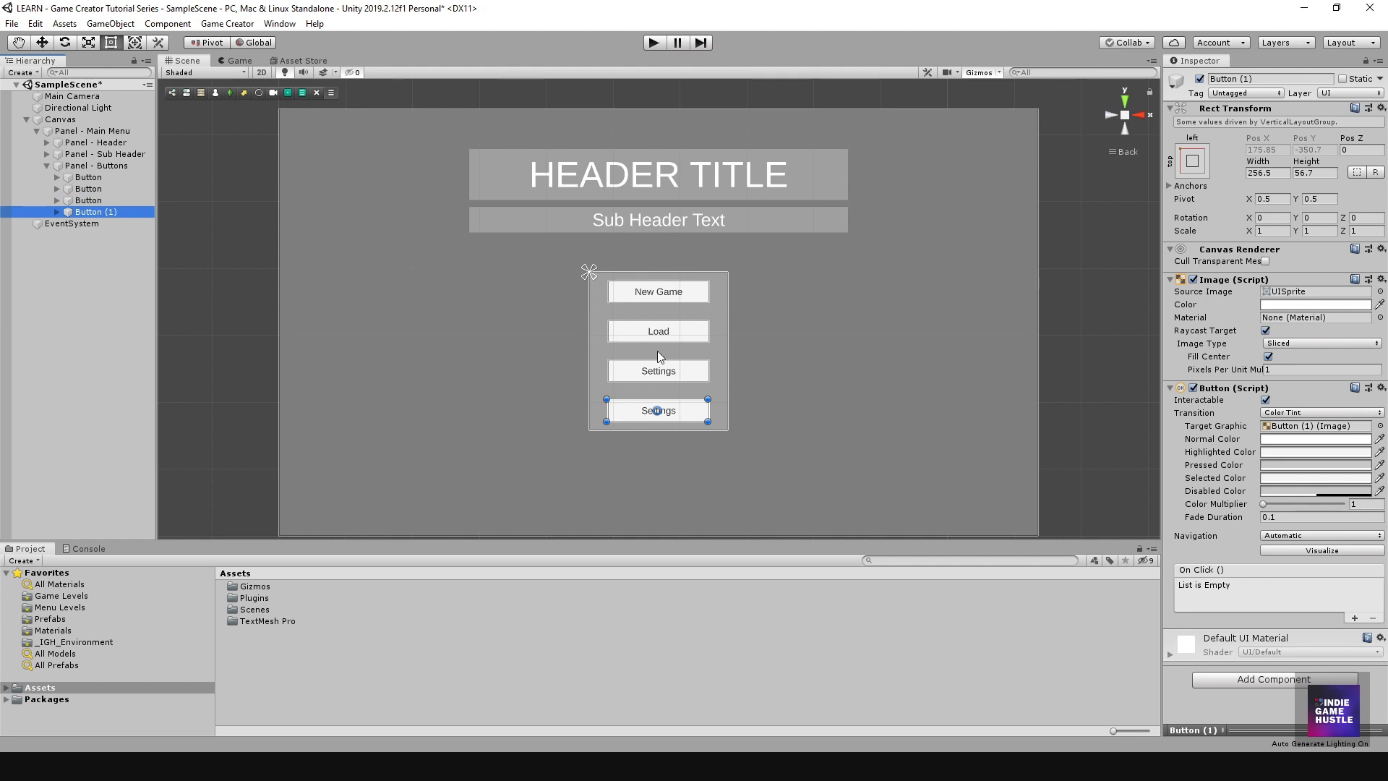
Set the label text of the duplicated fourth button to "Quit" and collapse its hierarchy entry.
left_click(57, 211)
left_click(92, 224)
left_click(1237, 294)
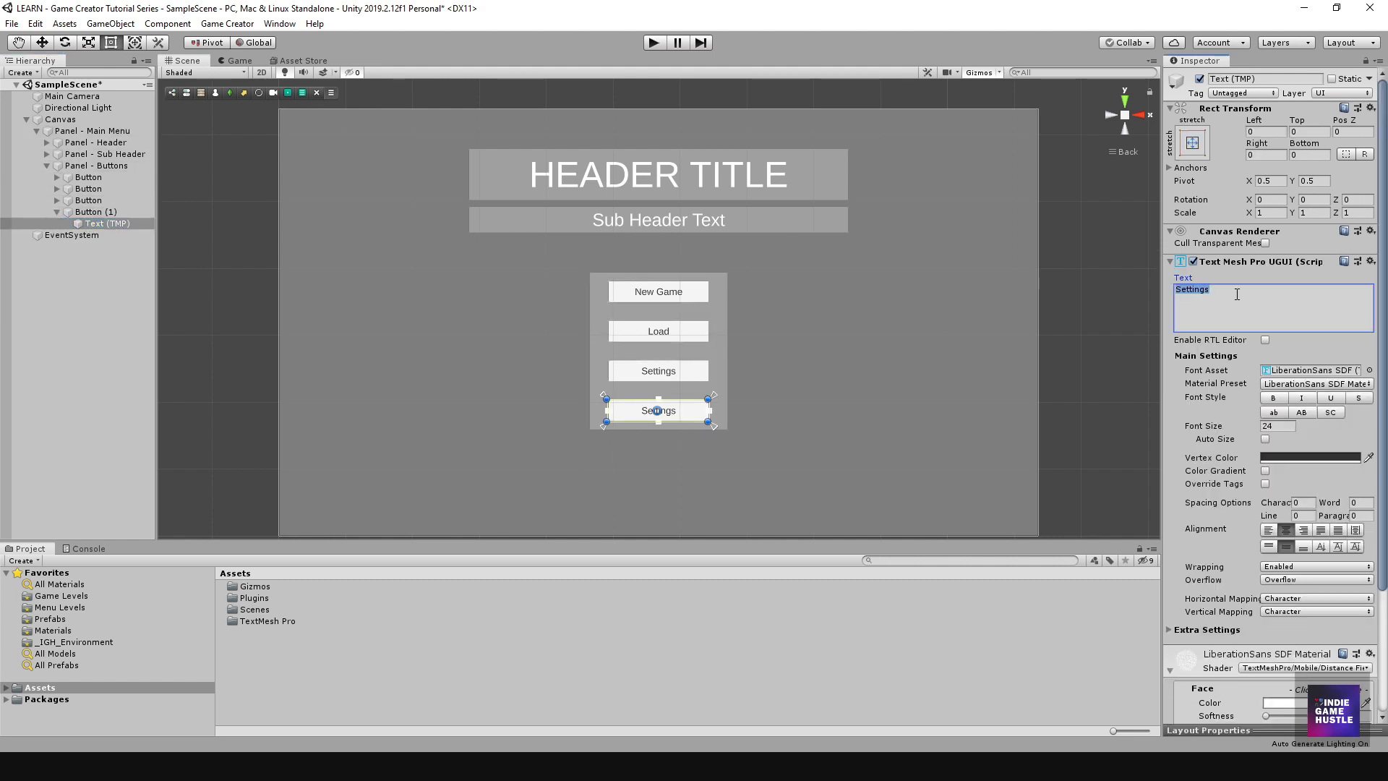
type("Quit")
left_click(57, 212)
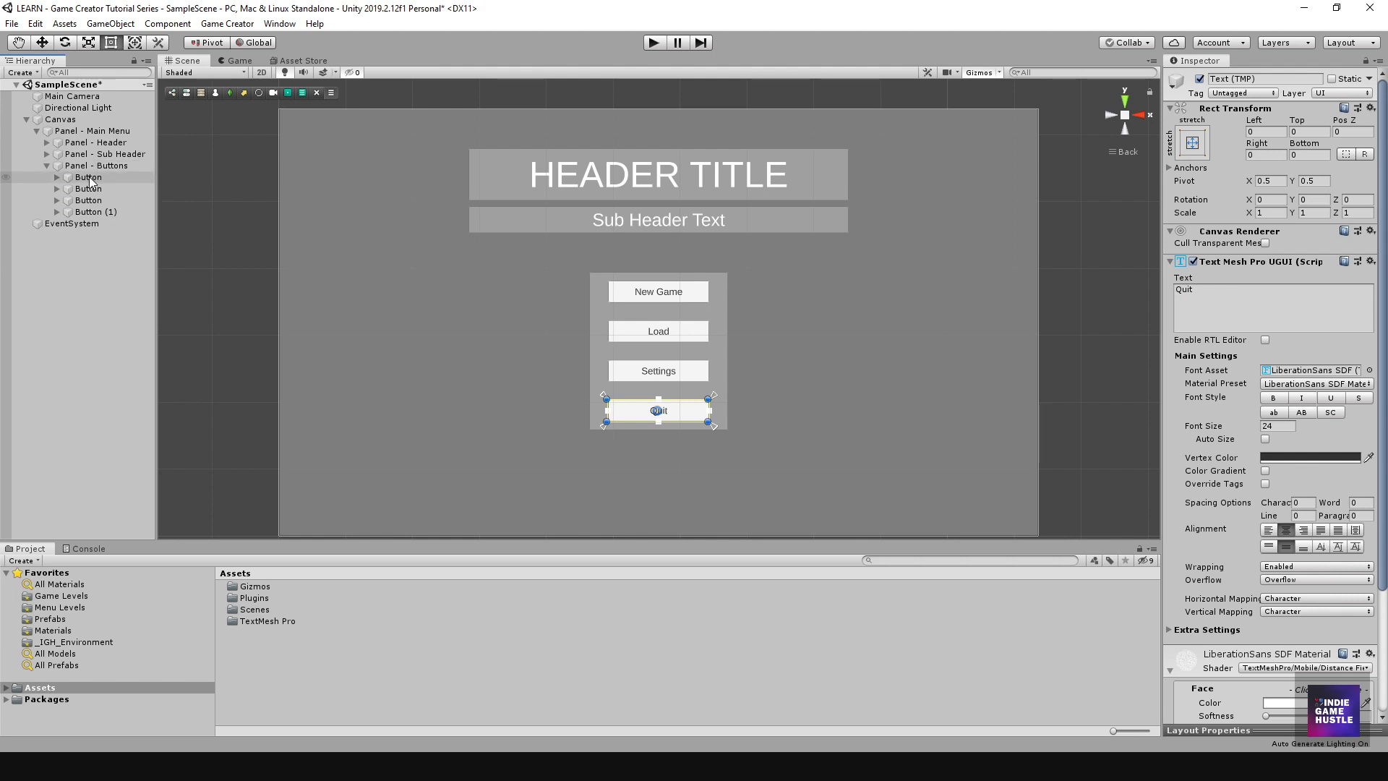
Rename the first button object in Panel - Buttons as "New Game - Button".
left_click(88, 178)
left_click(88, 177)
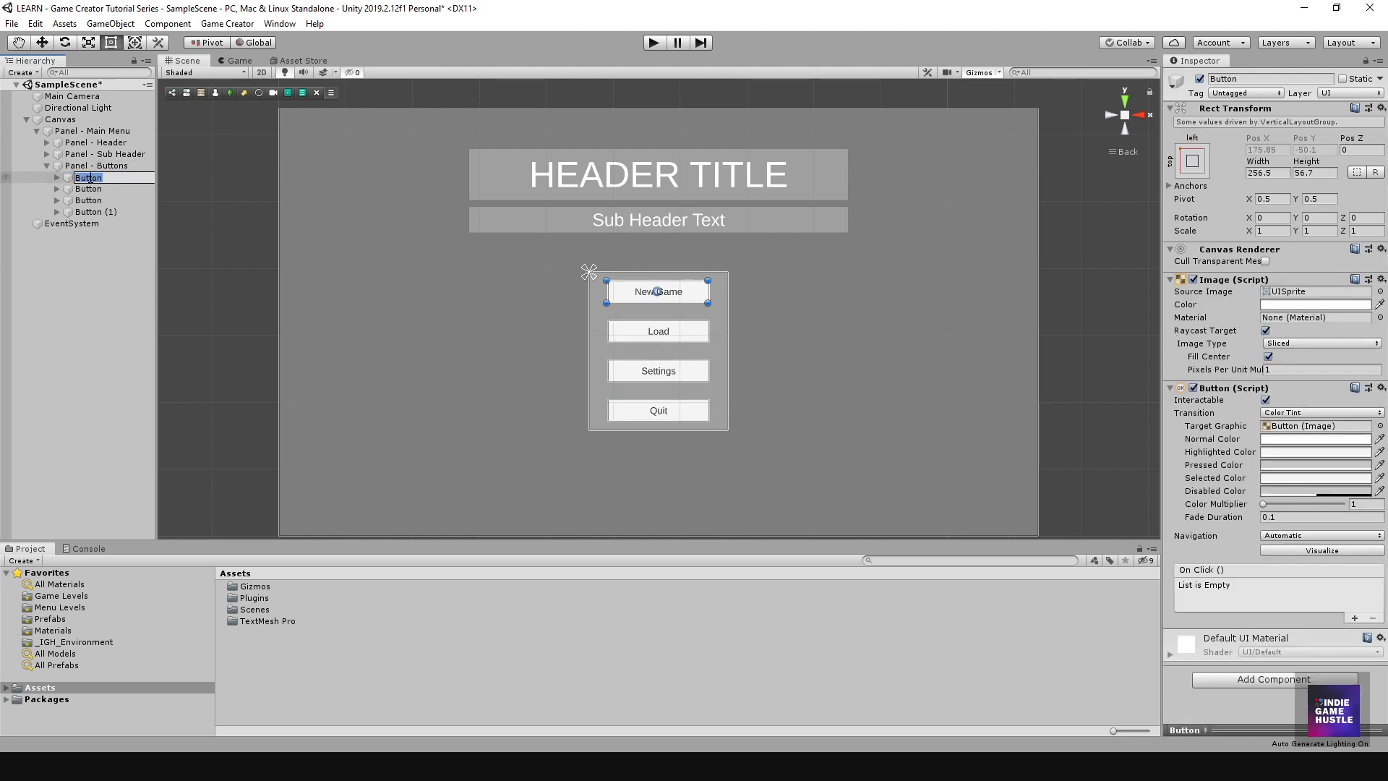
left_click(88, 178)
type("New Game -")
key("Return")
Rename the second button object in Panel - Buttons as "Load Game - Button".
left_click(88, 189)
left_click(82, 190)
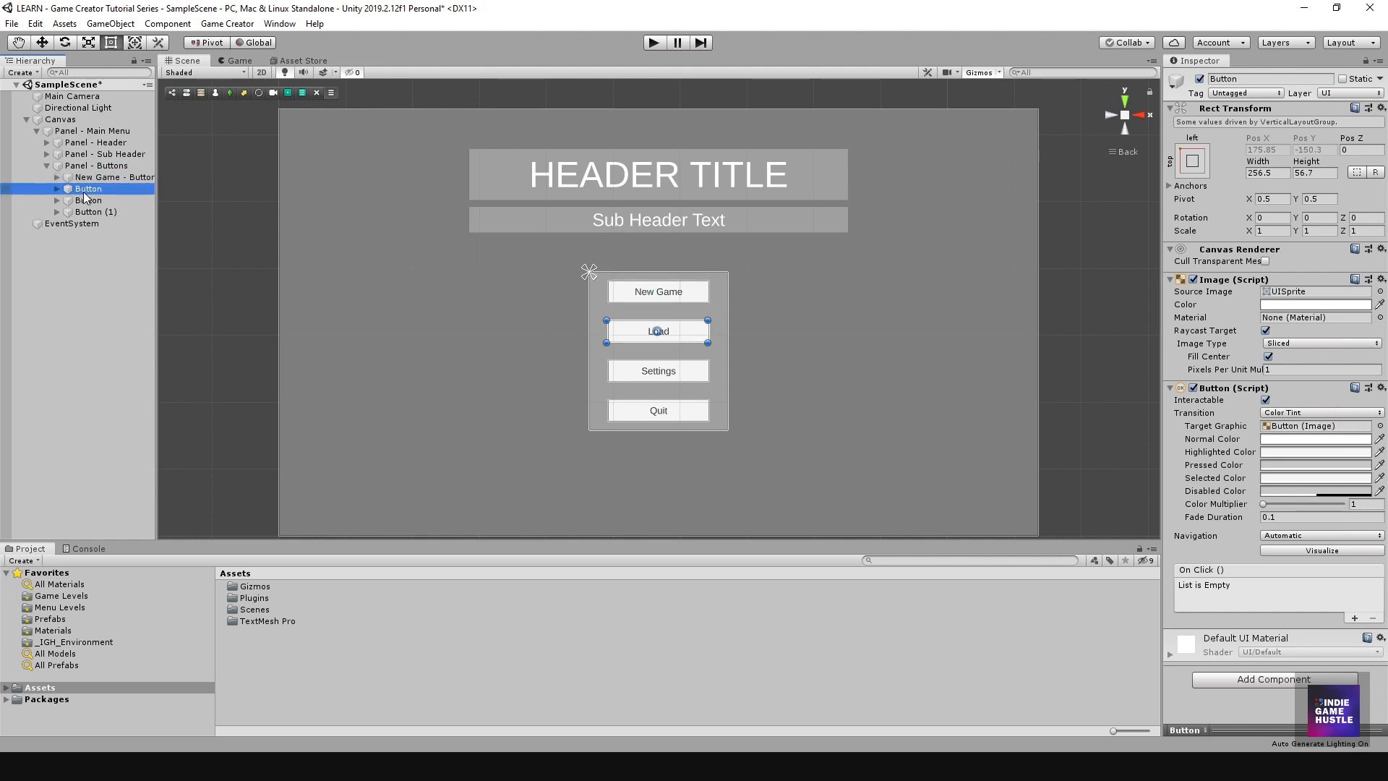
left_click(76, 188)
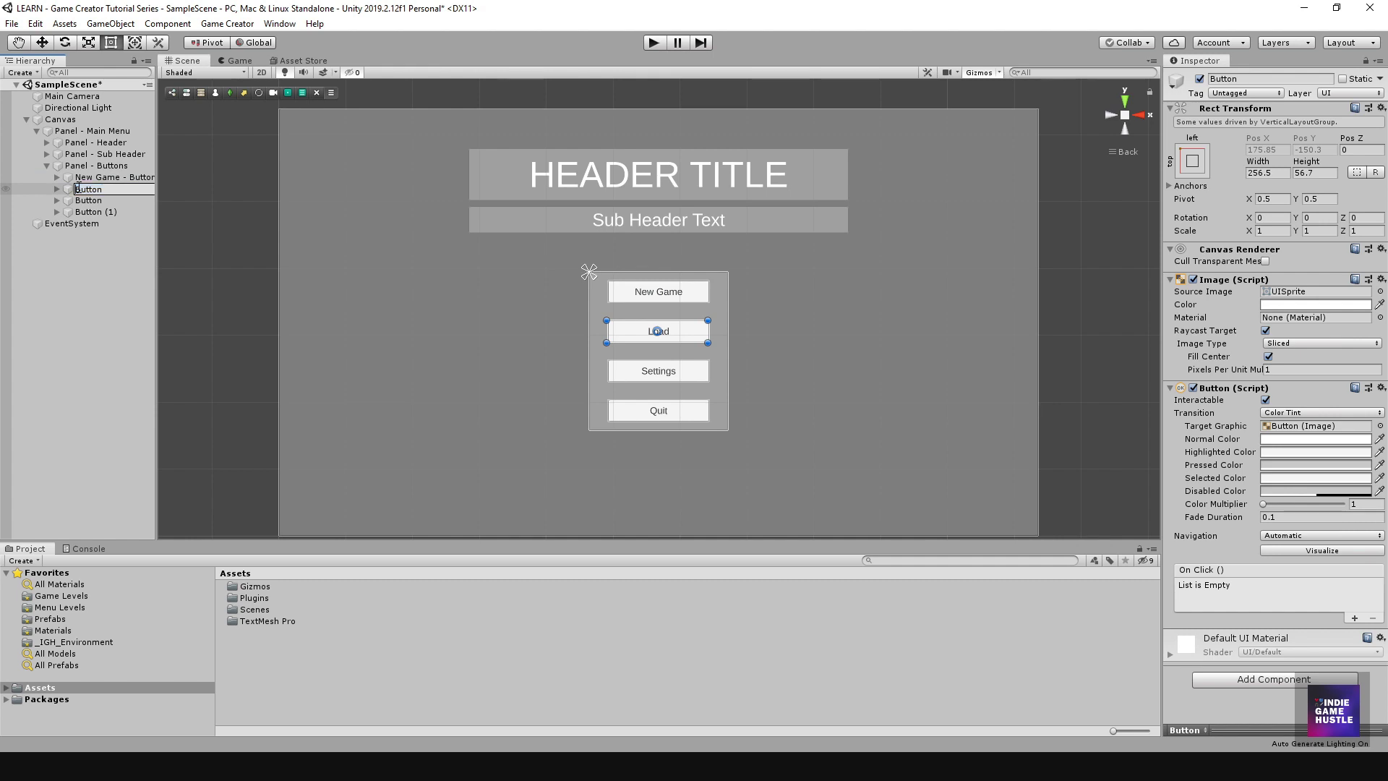
type("Load Game -")
key("Return")
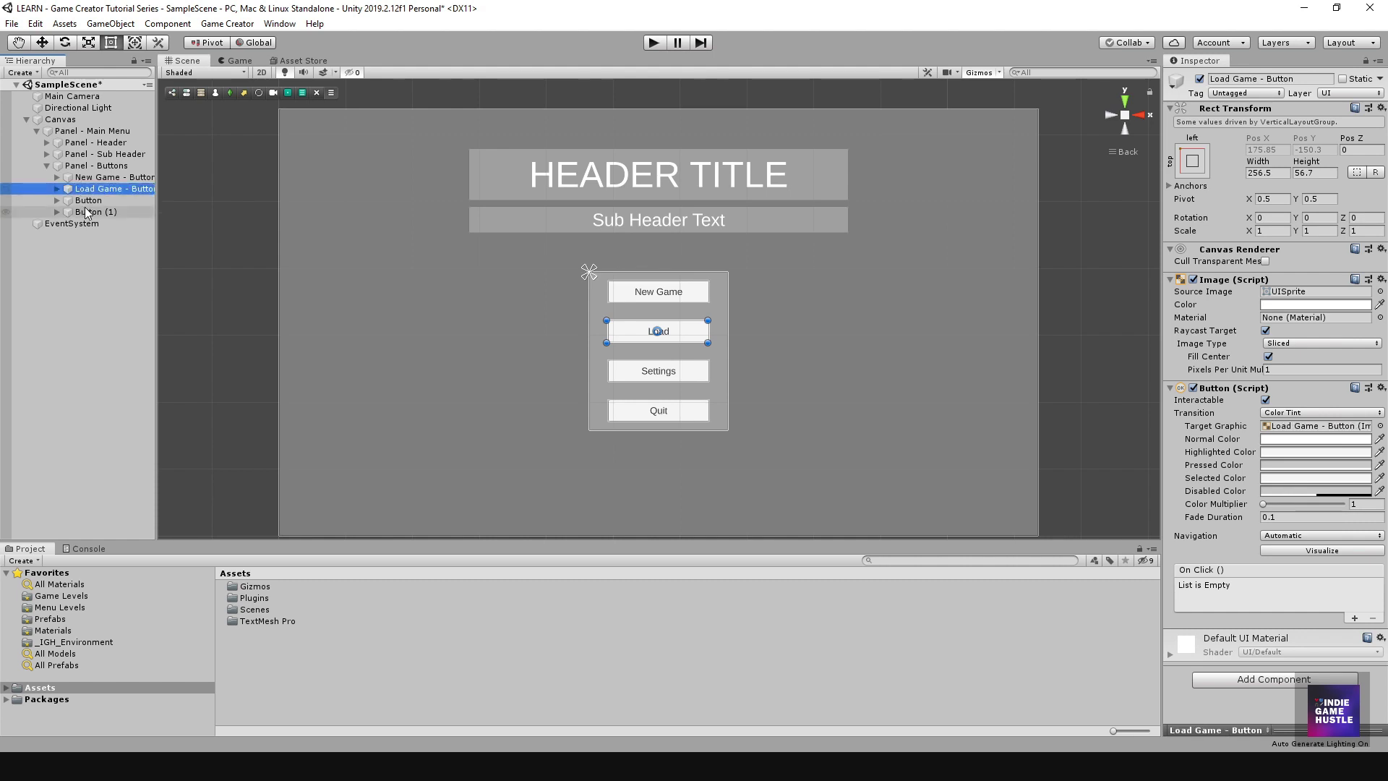
Rename the third button object in Panel - Buttons as "Settings - Button".
left_click(87, 202)
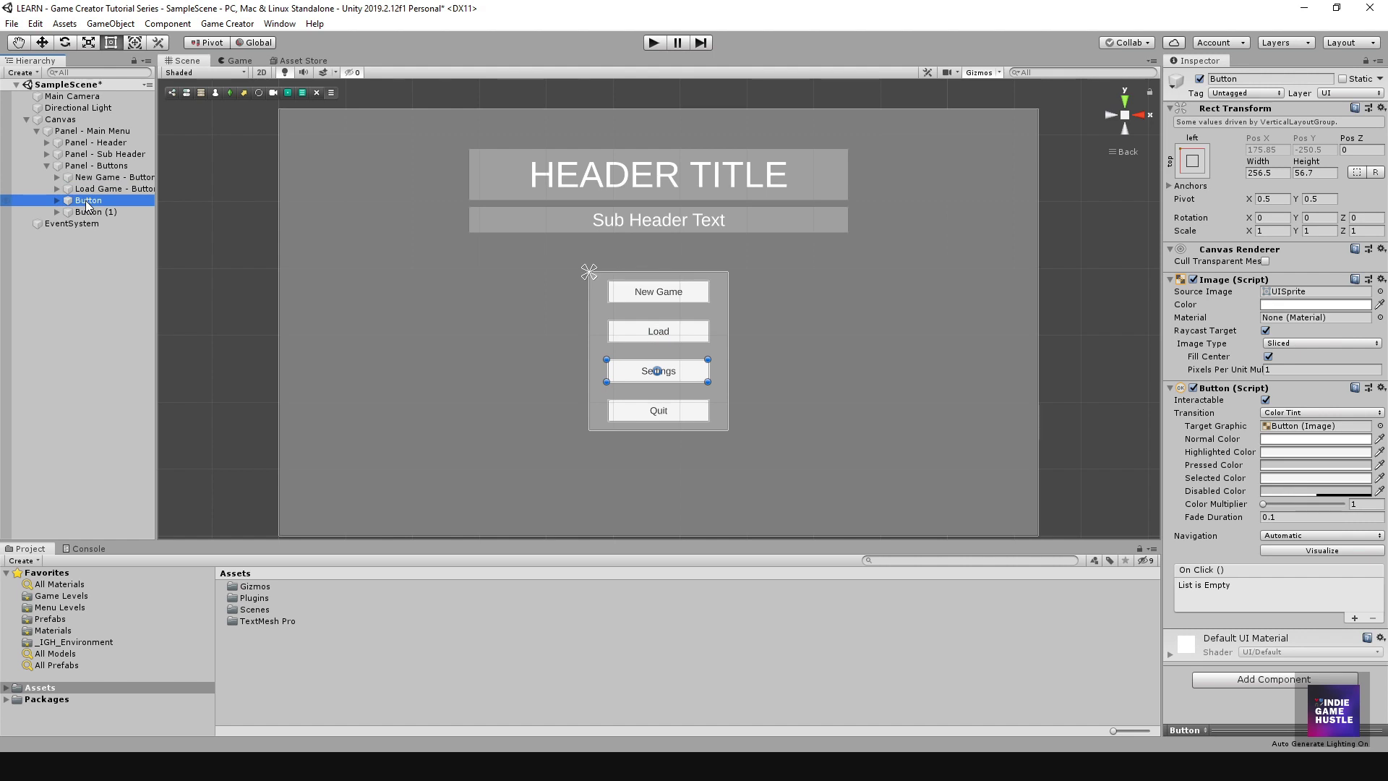
left_click(87, 203)
key("Home")
type("Setting")
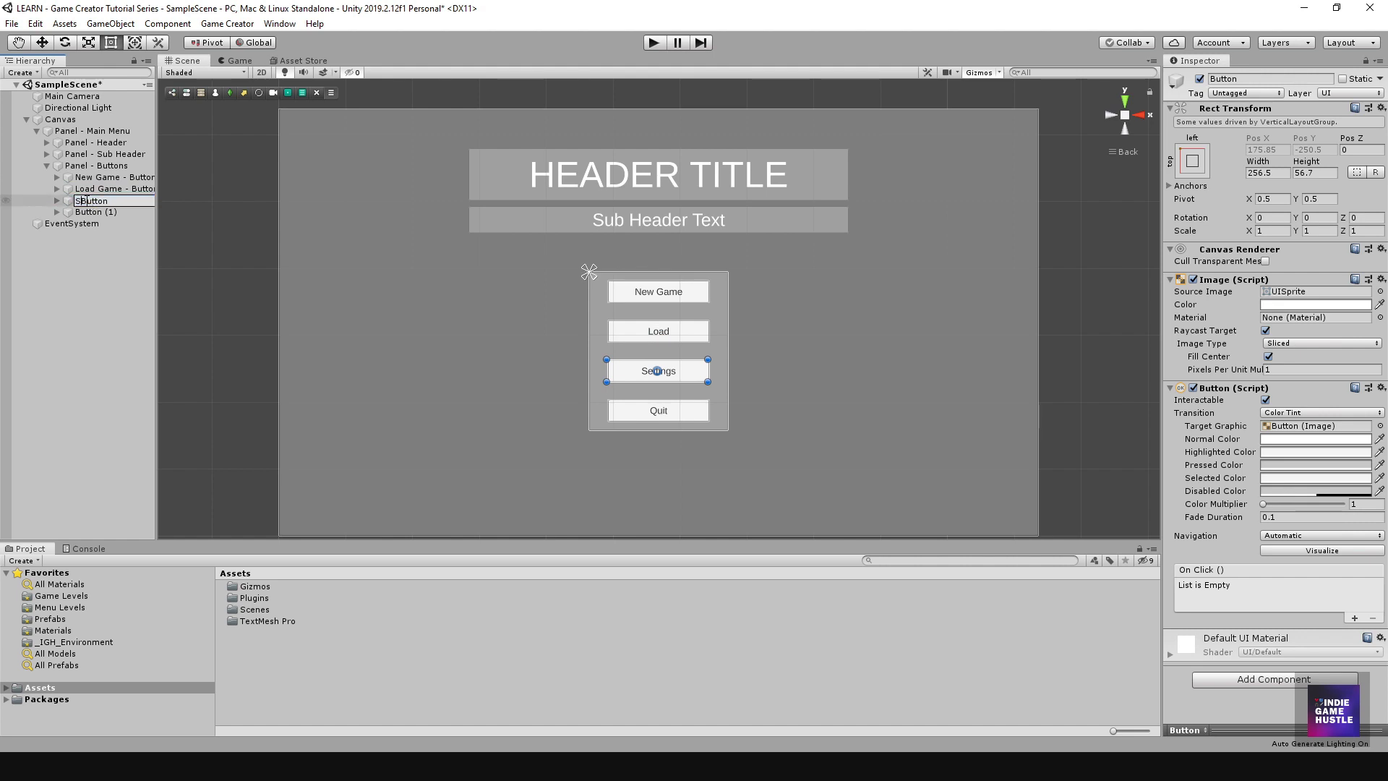
type("s -")
key("Return")
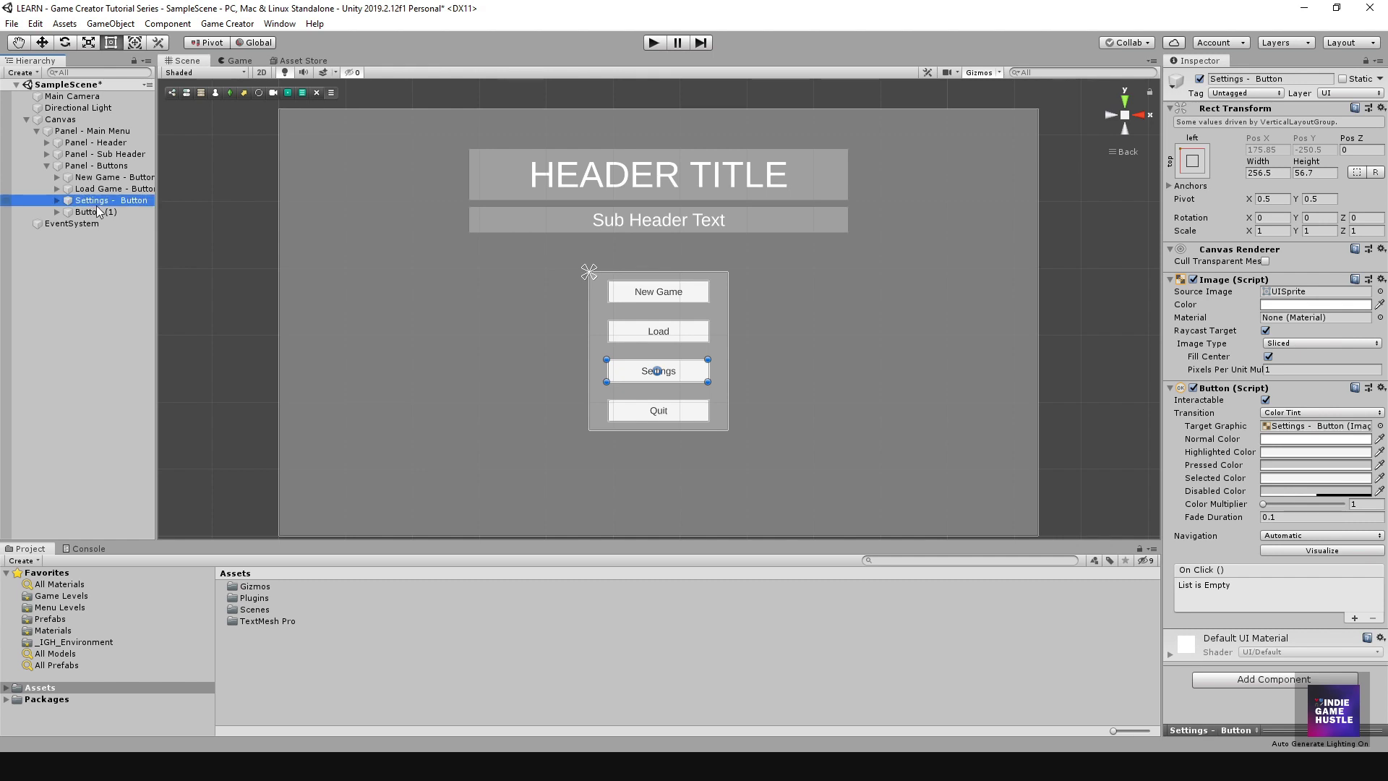
Prefix the fourth button object's name in Panel - Buttons with "Quit -".
left_click(99, 213)
left_click(98, 212)
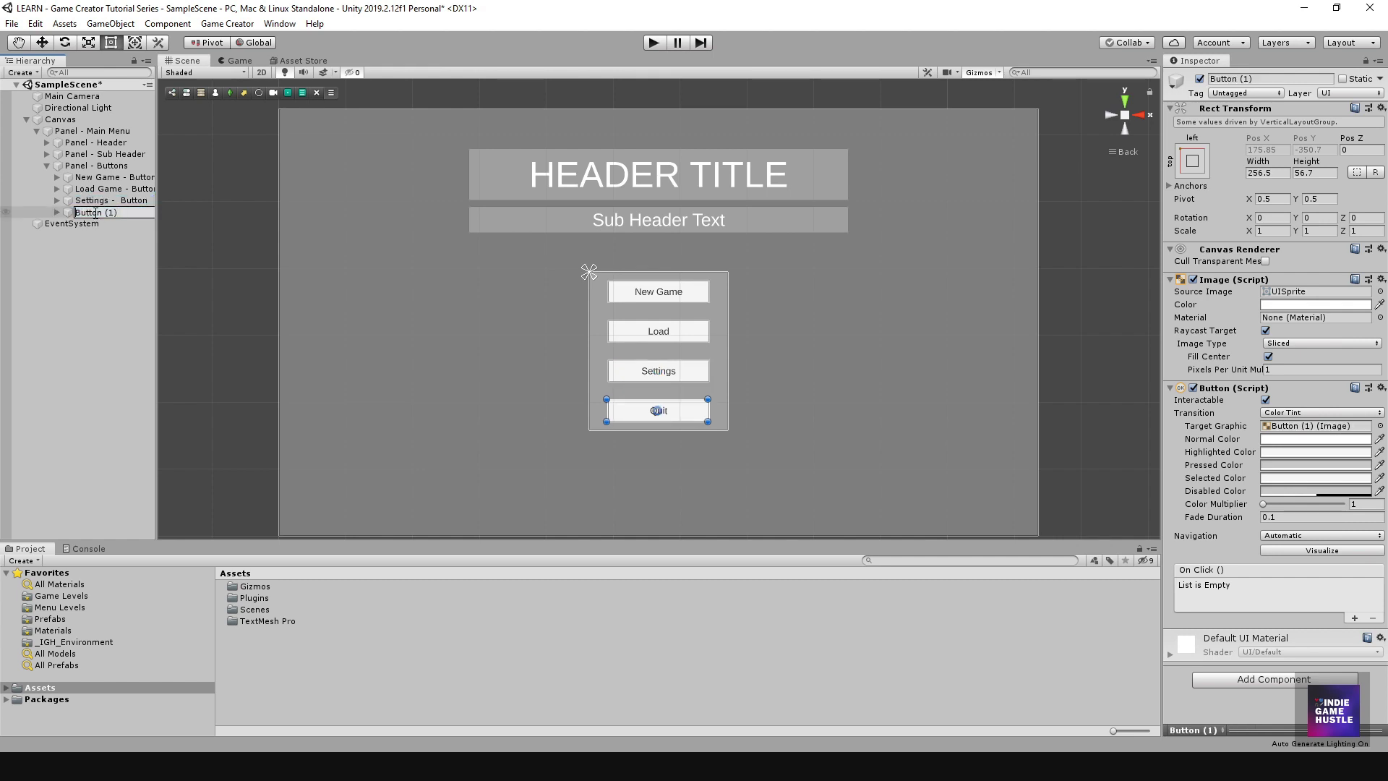
type("Quit -")
key("Return")
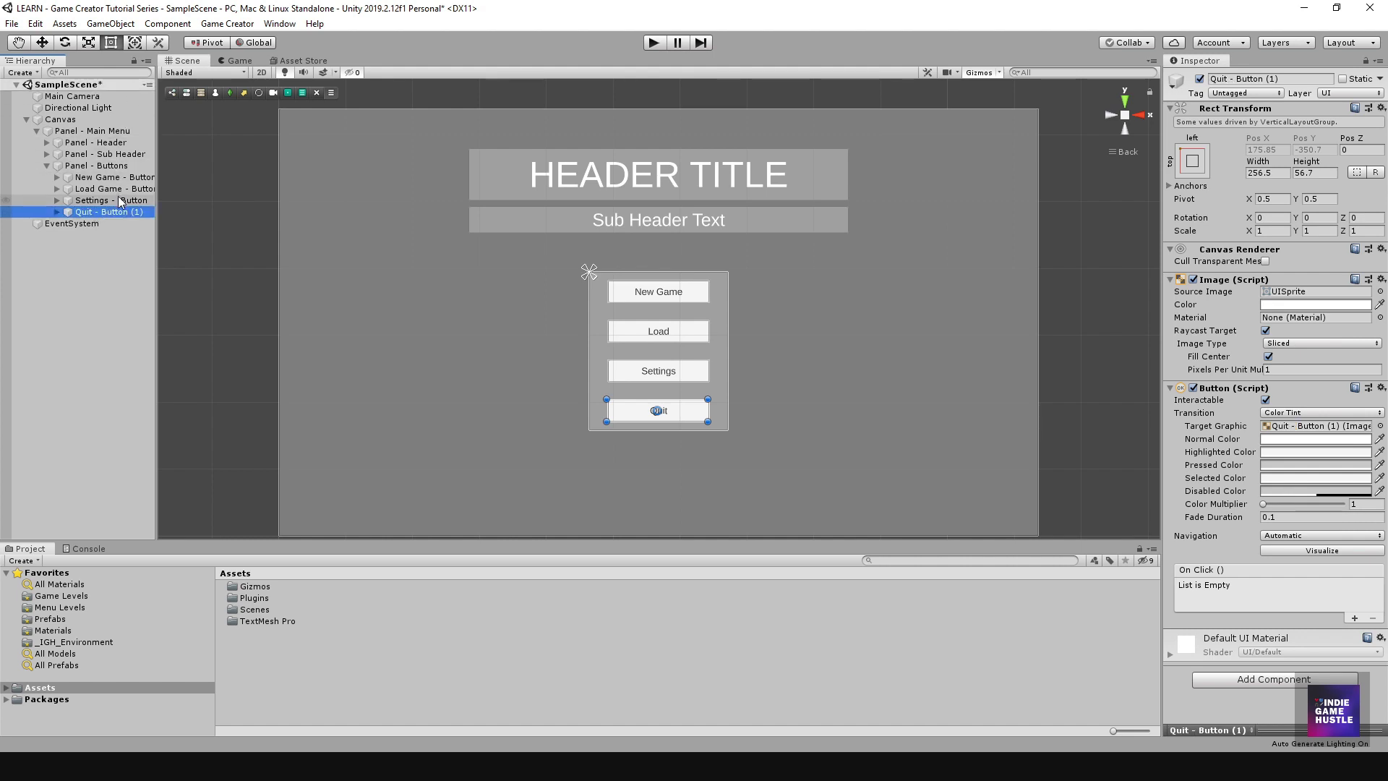
Remove the extra space from the third button object's name so it reads "Settings - Button".
left_click(119, 199)
key("f")
left_click(120, 200)
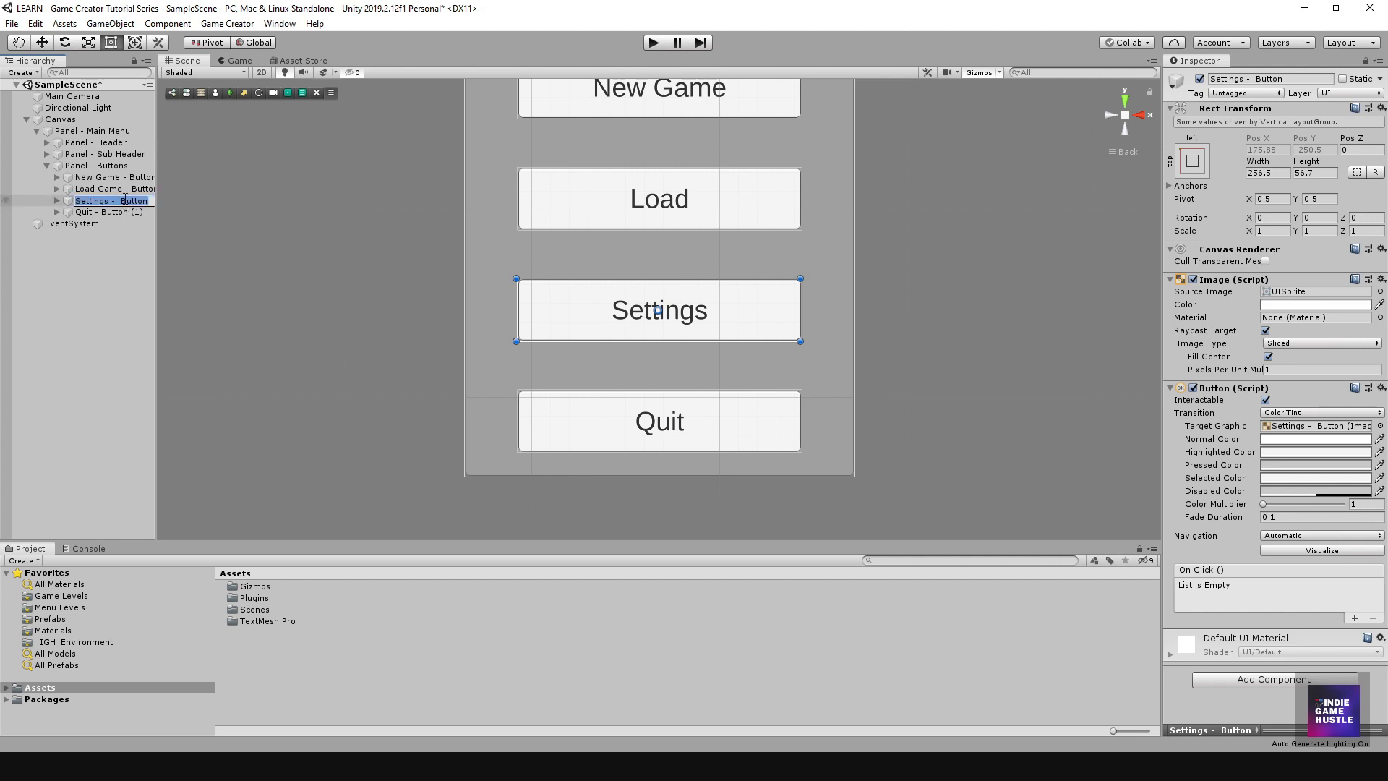
key("BackSpace")
Remove the "(1)" suffix from the fourth button object's name so it reads "Quit - Button".
left_click(133, 213)
left_click(134, 212)
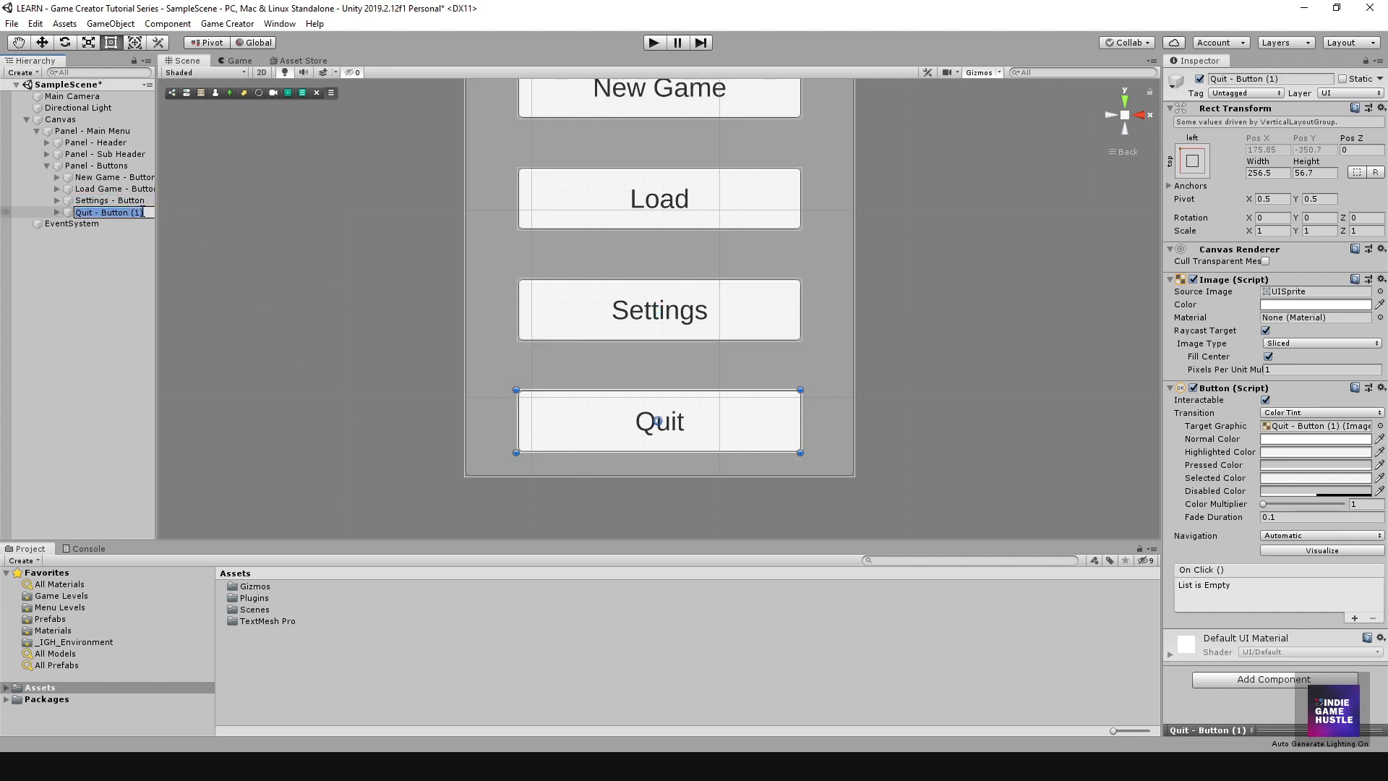
key("End")
key("BackSpace")
key("BackSpace")
key("BackSpace")
key("BackSpace")
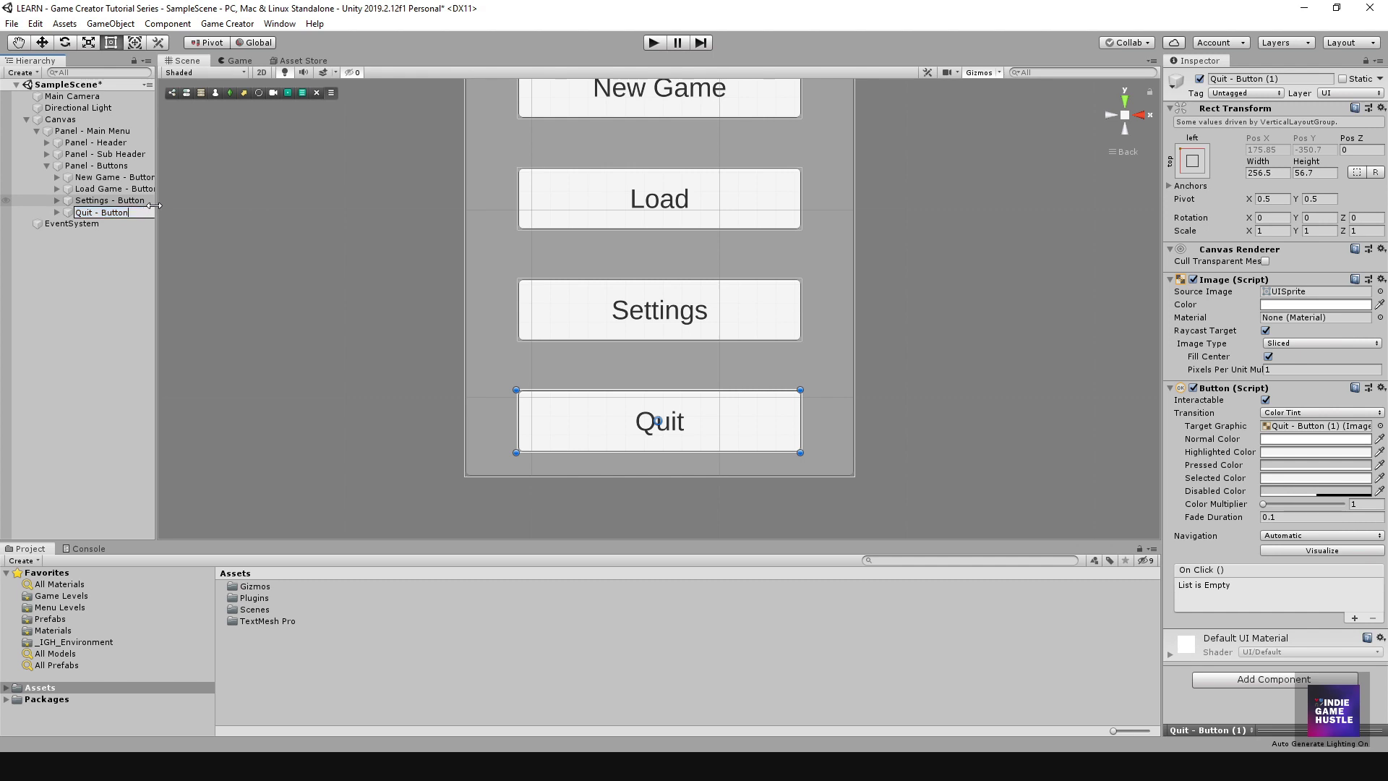
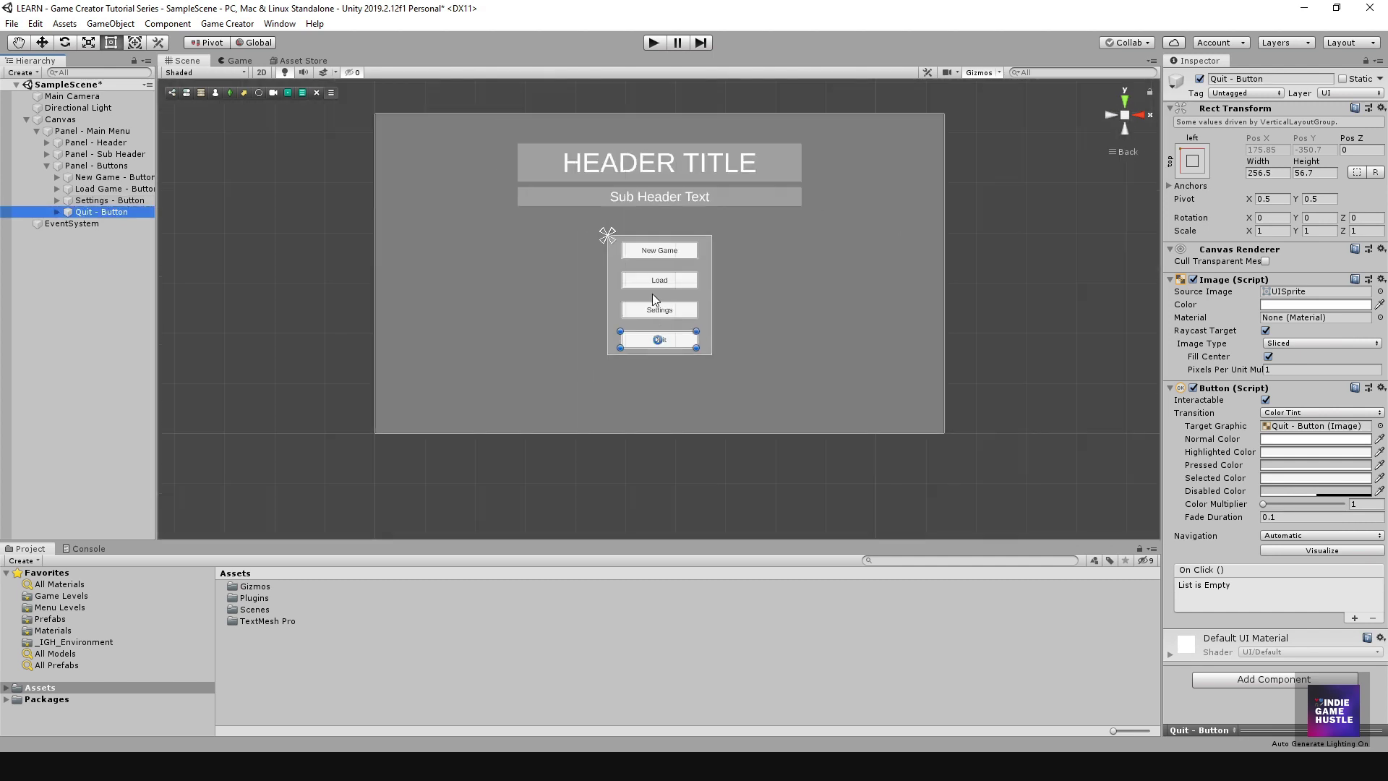
Collapse Panel - Buttons in the hierarchy and clear the selection.
left_click(258, 348)
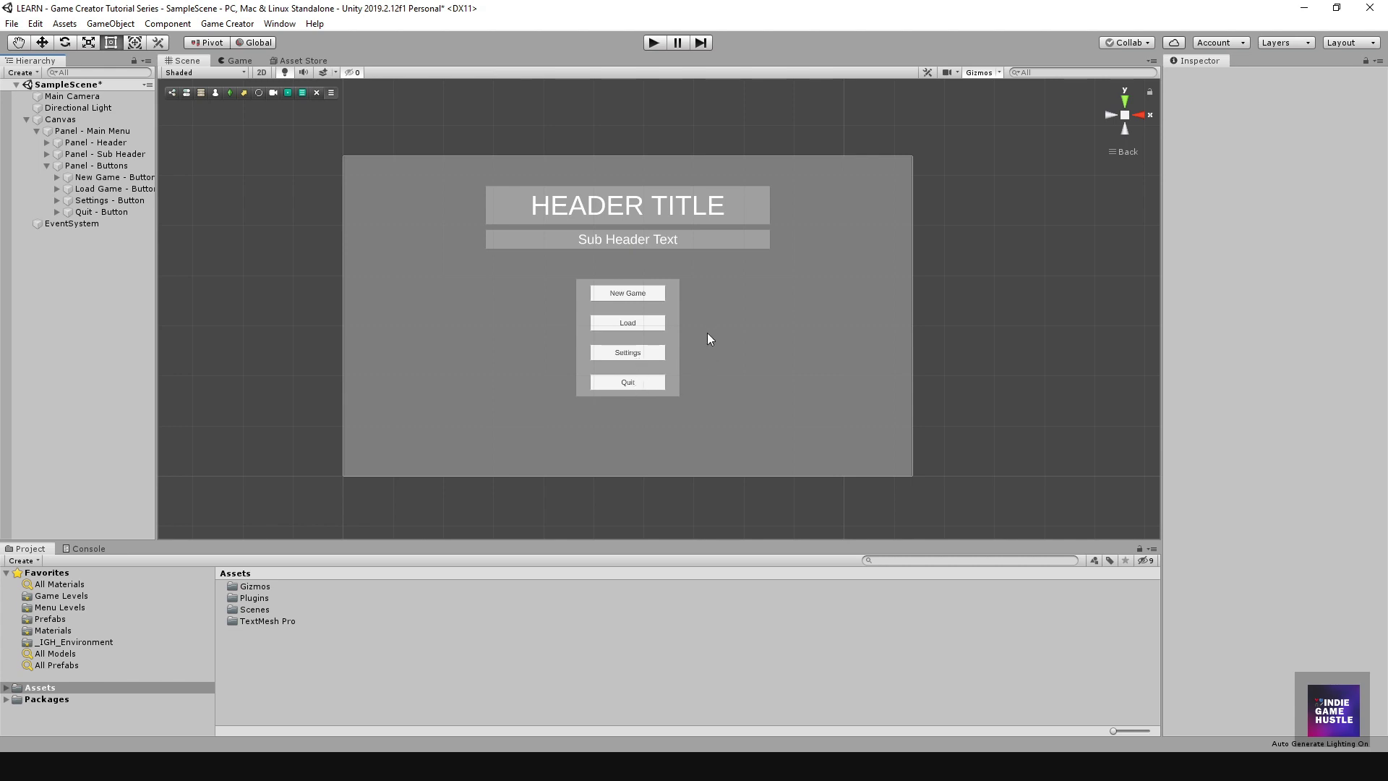
middle_click_drag(707, 332, 714, 334)
scroll(552, 271, "up", 3)
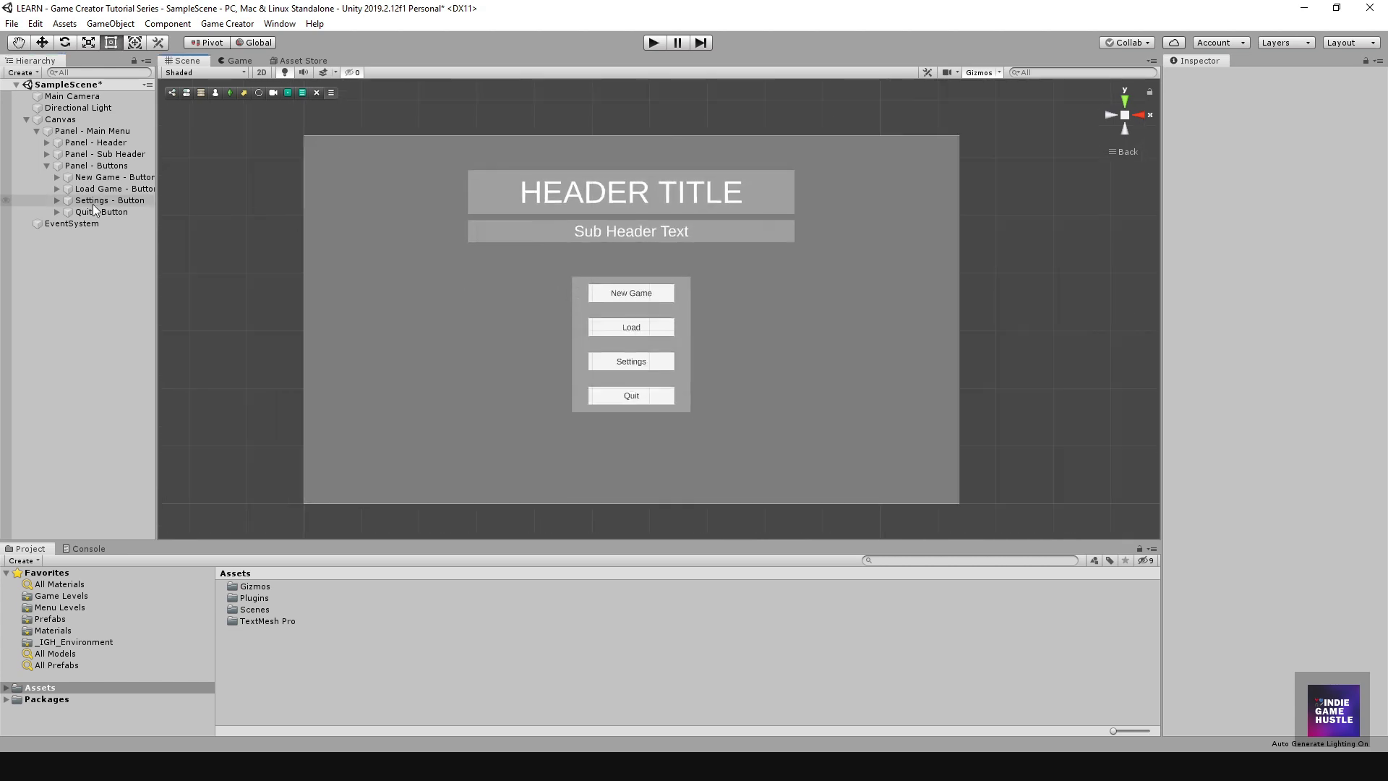
left_click(89, 165)
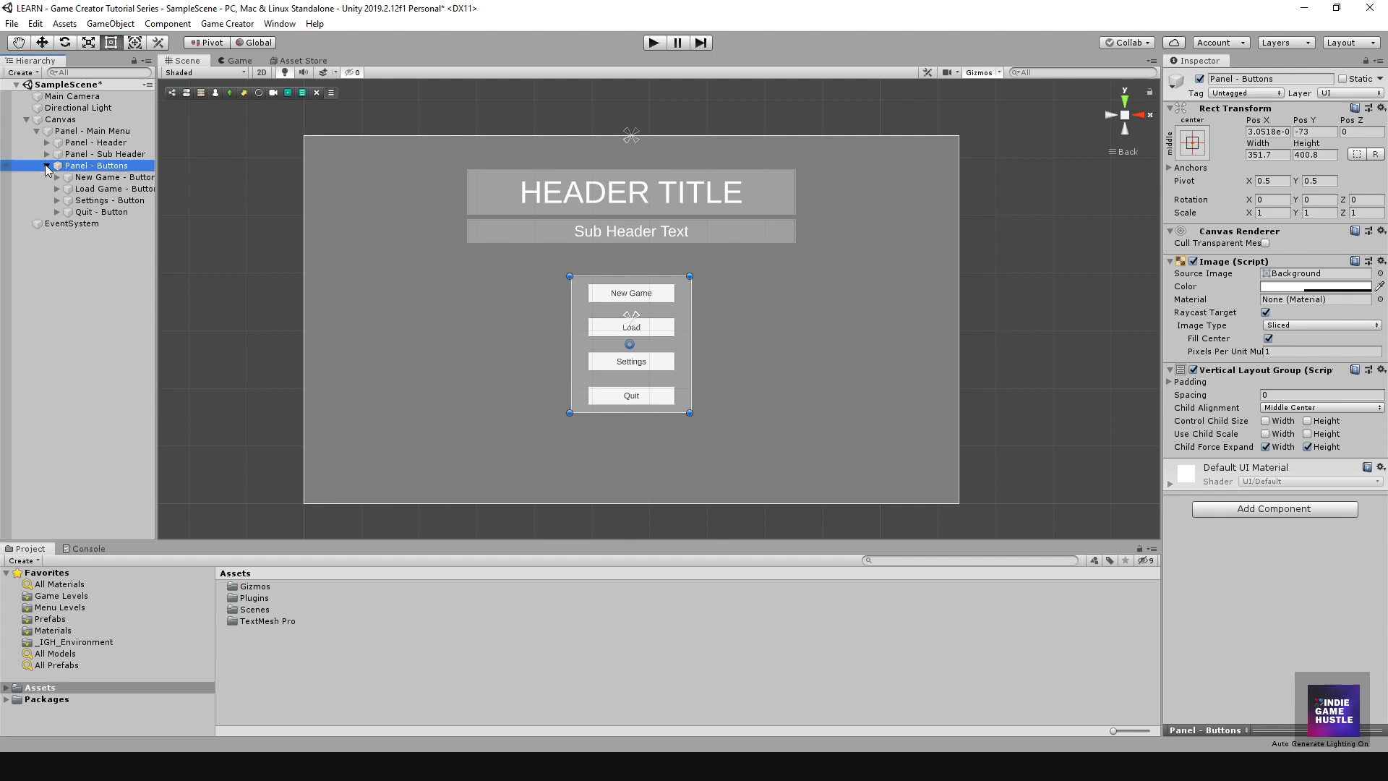
left_click(47, 165)
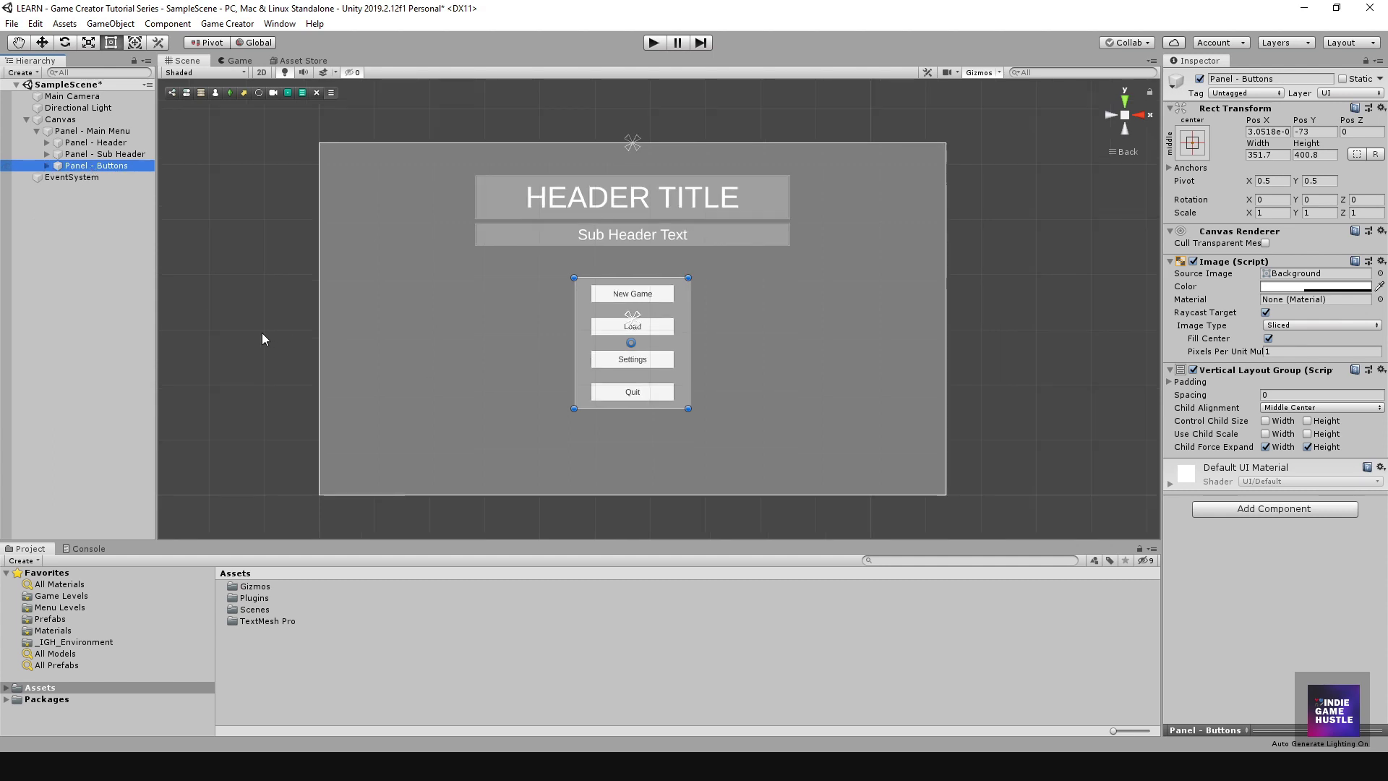
left_click(118, 310)
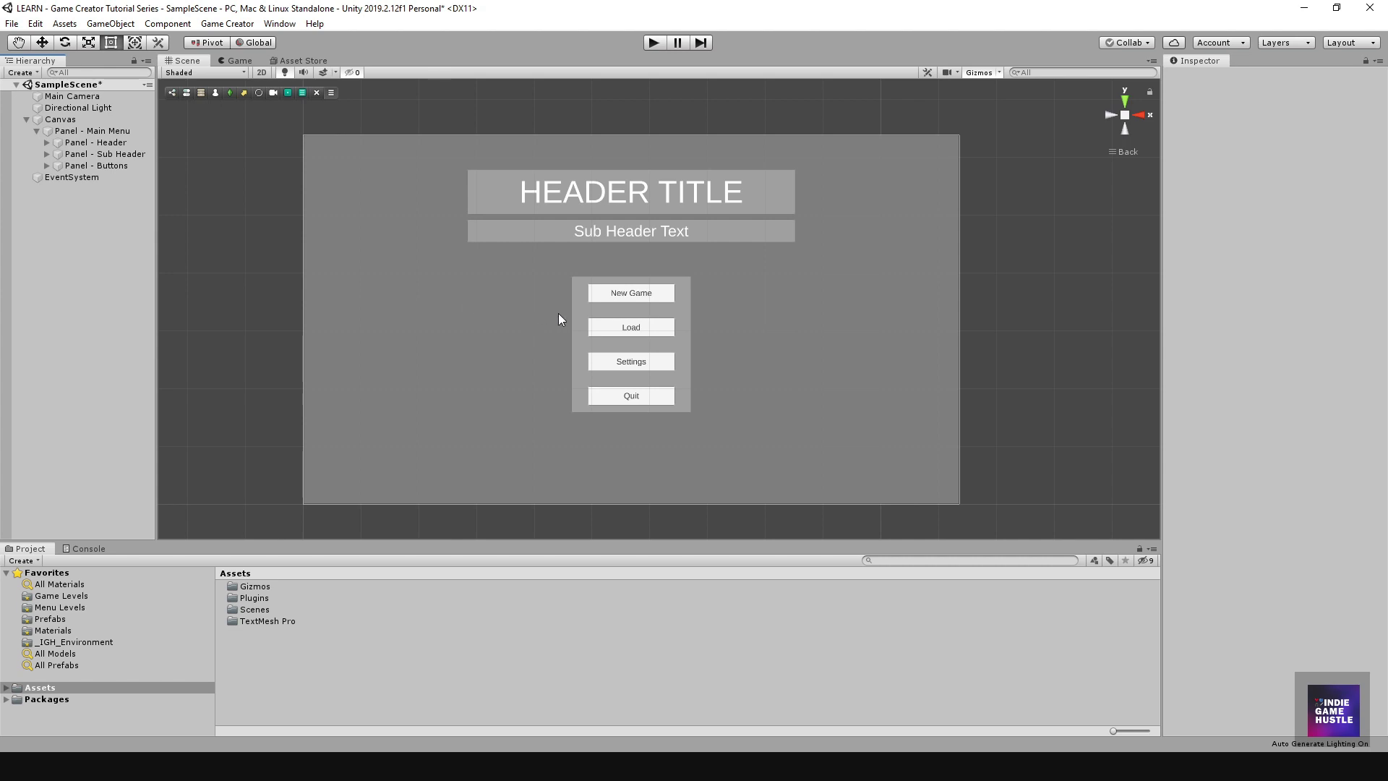
Add a UI panel inside Panel - Main Menu and name it "Panel - Bottom Bar".
left_click(96, 132)
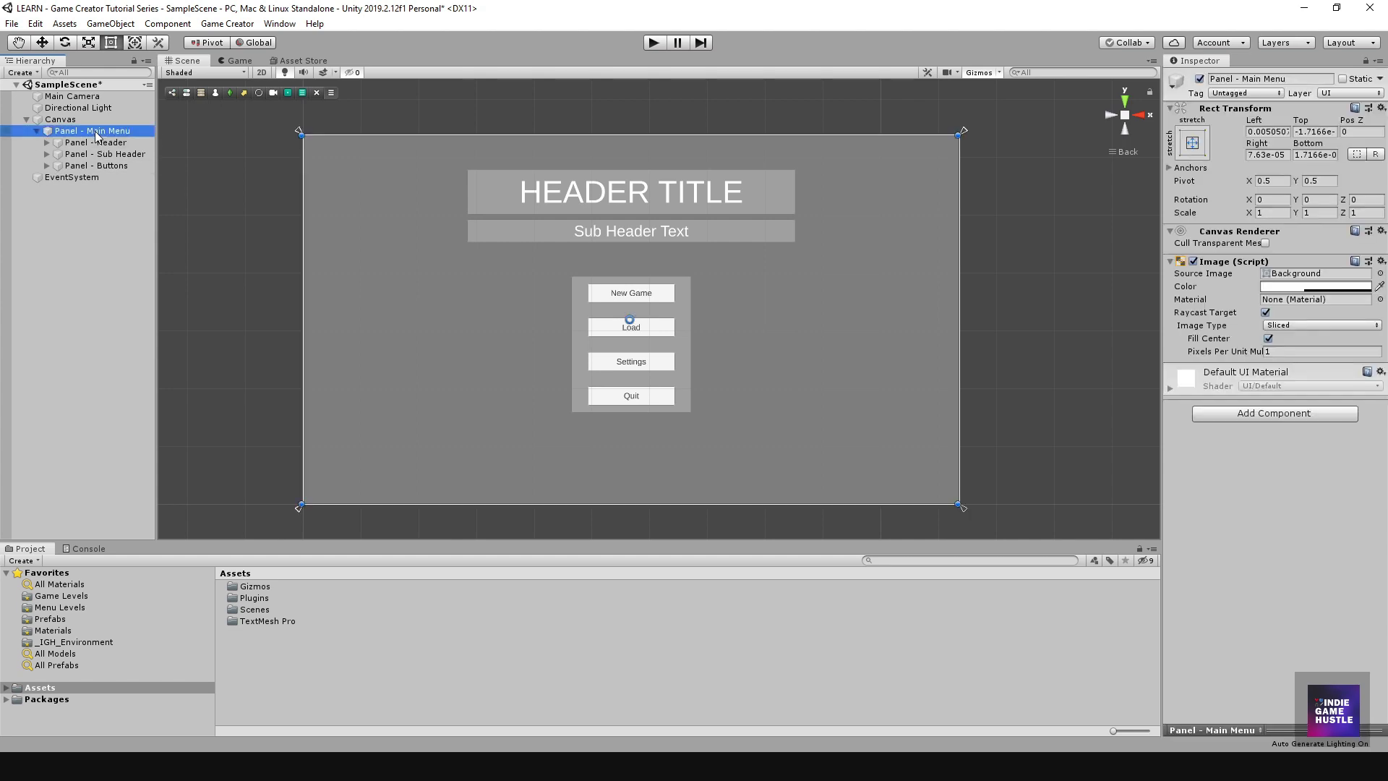
right_click(96, 133)
mouse_move(181, 395)
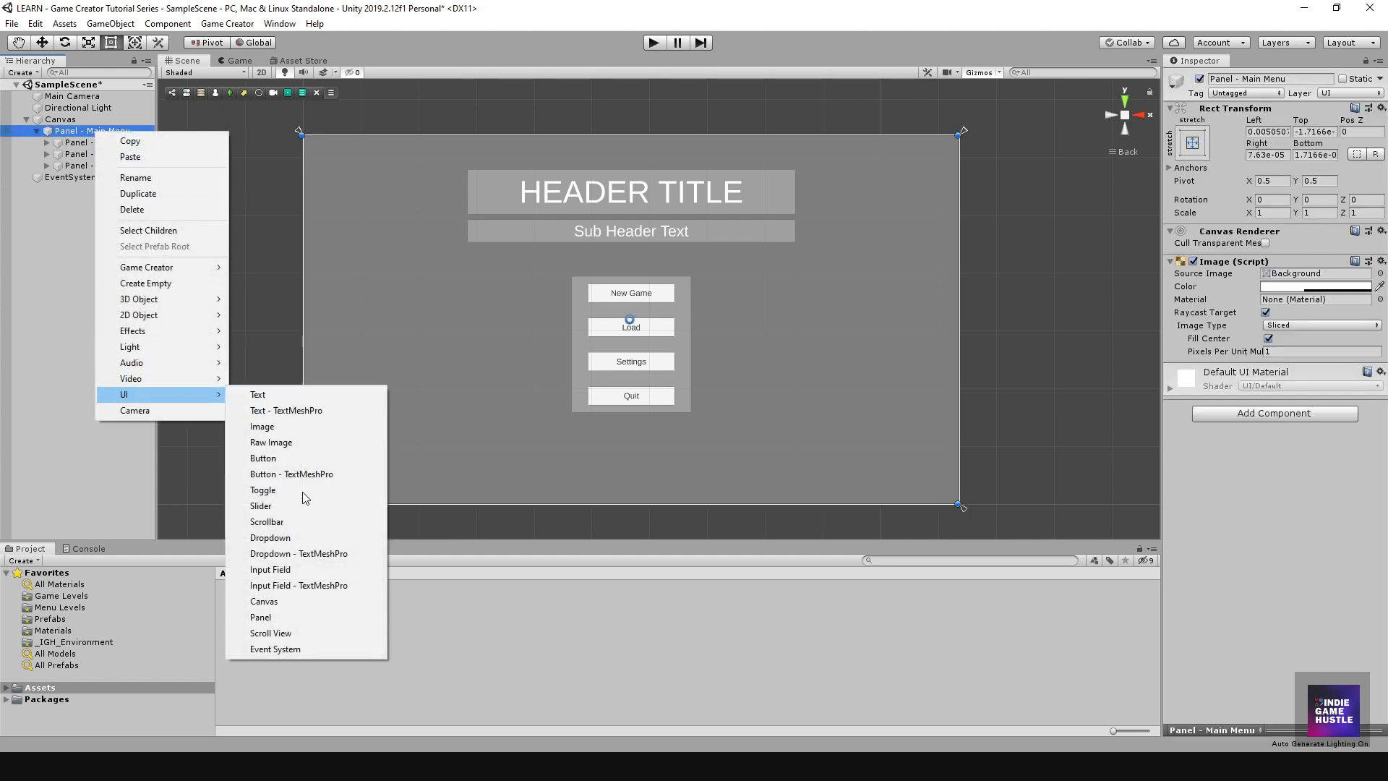
left_click(302, 617)
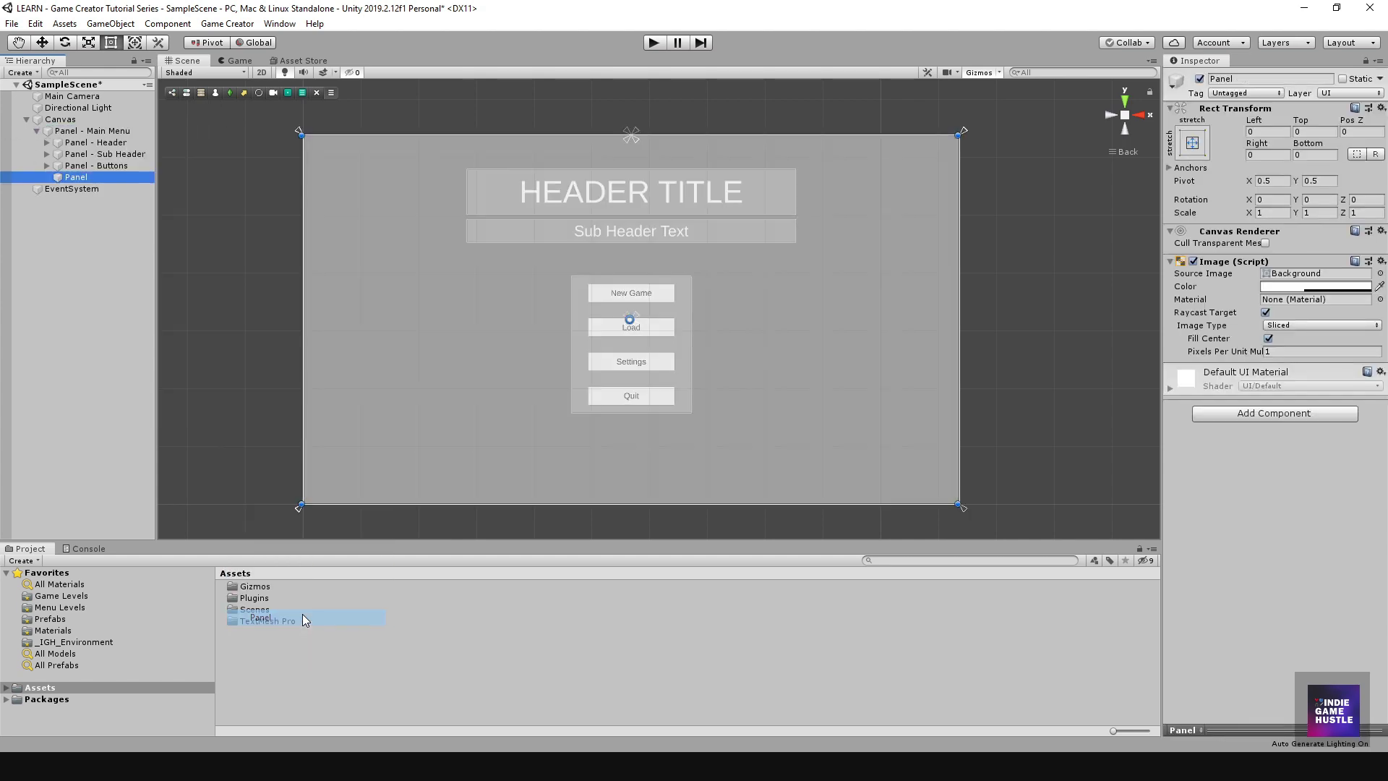
left_click(85, 176)
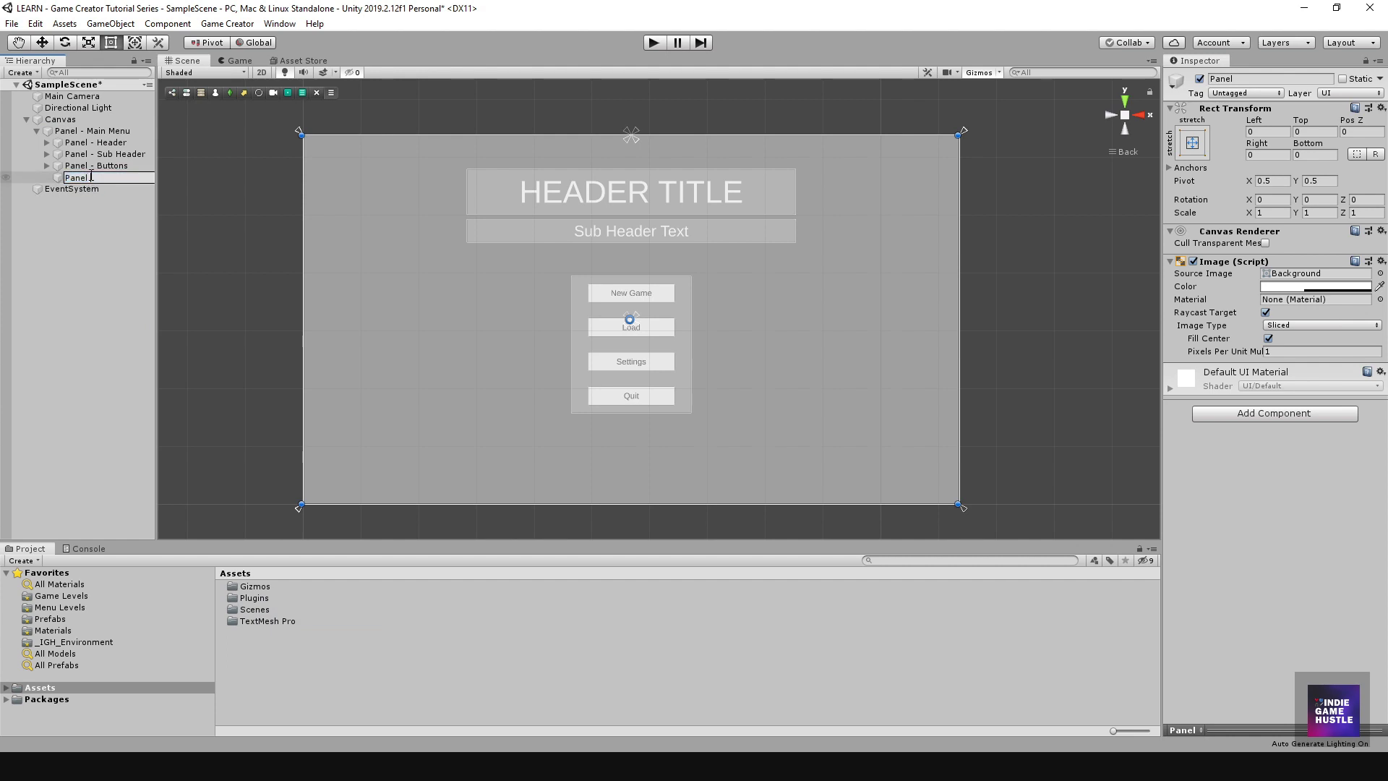
type("- Bottom Bar")
key("Return")
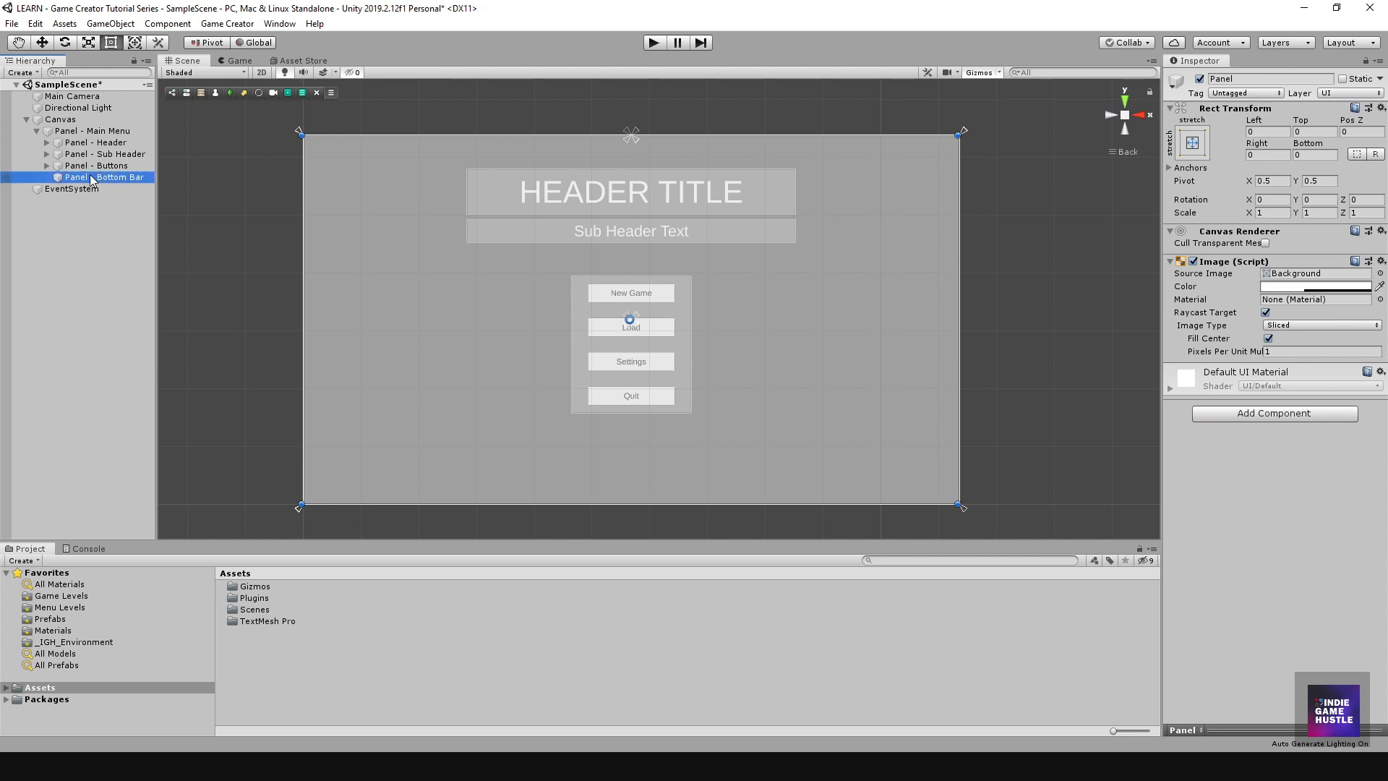
Shrink Panel - Bottom Bar to a full-width strip about 82 high along the canvas's bottom edge and anchor it to bottom center.
left_click_drag(518, 133, 533, 473)
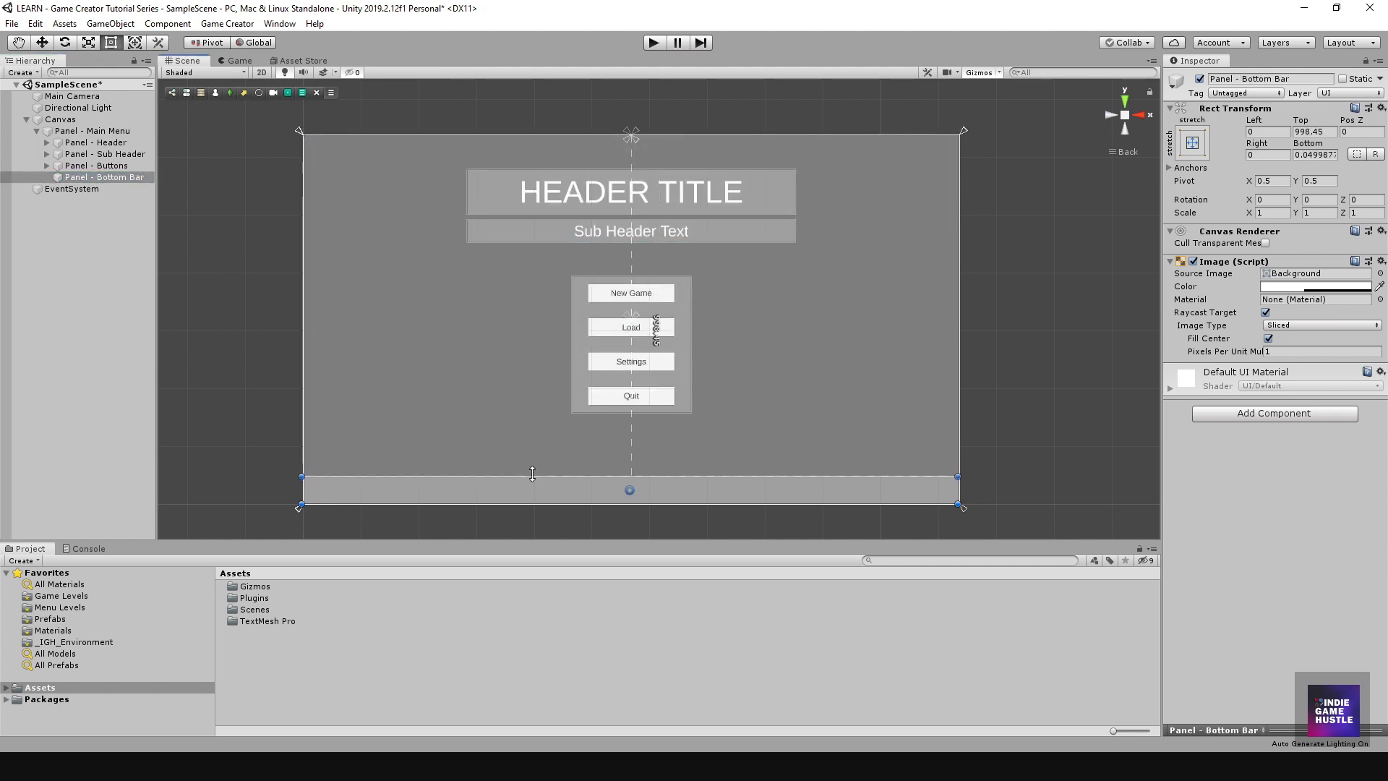
left_click(62, 248)
left_click(89, 177)
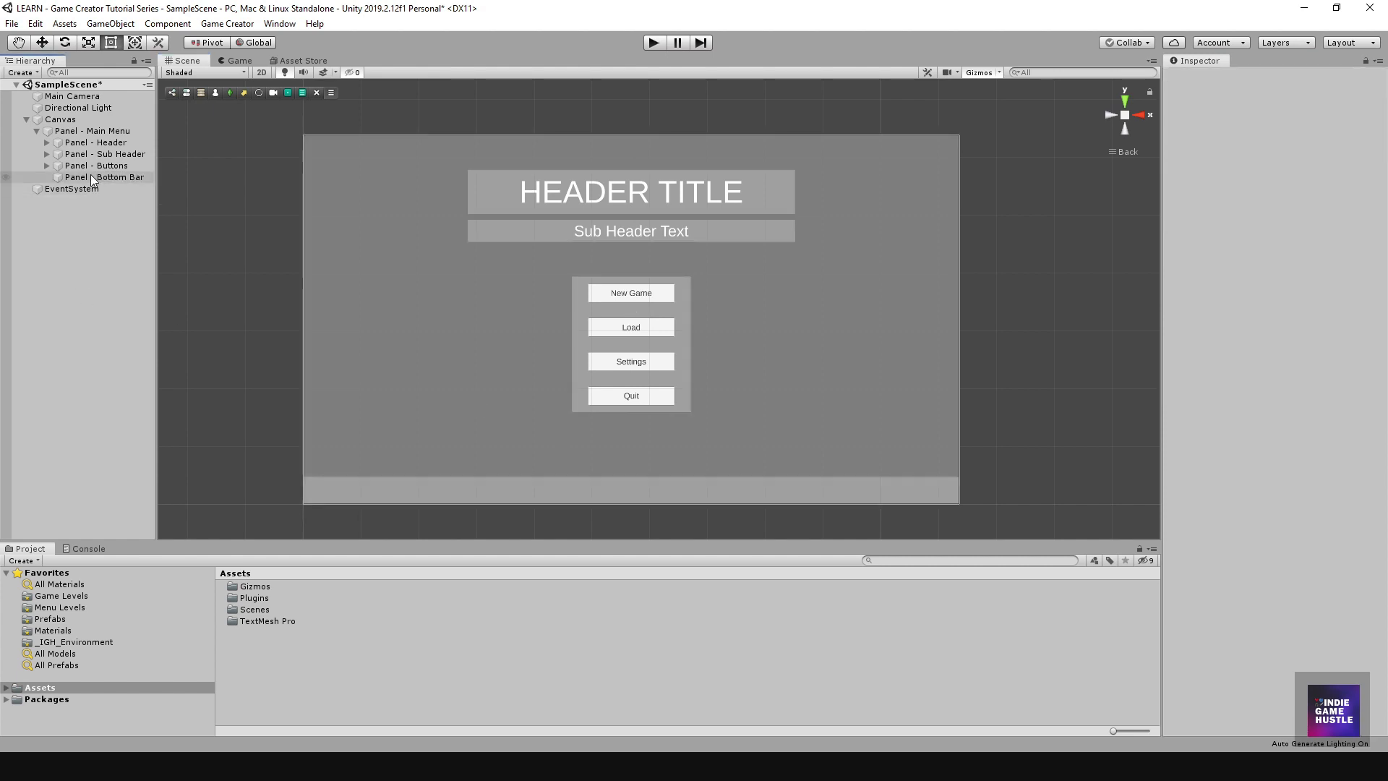
left_click(1194, 145)
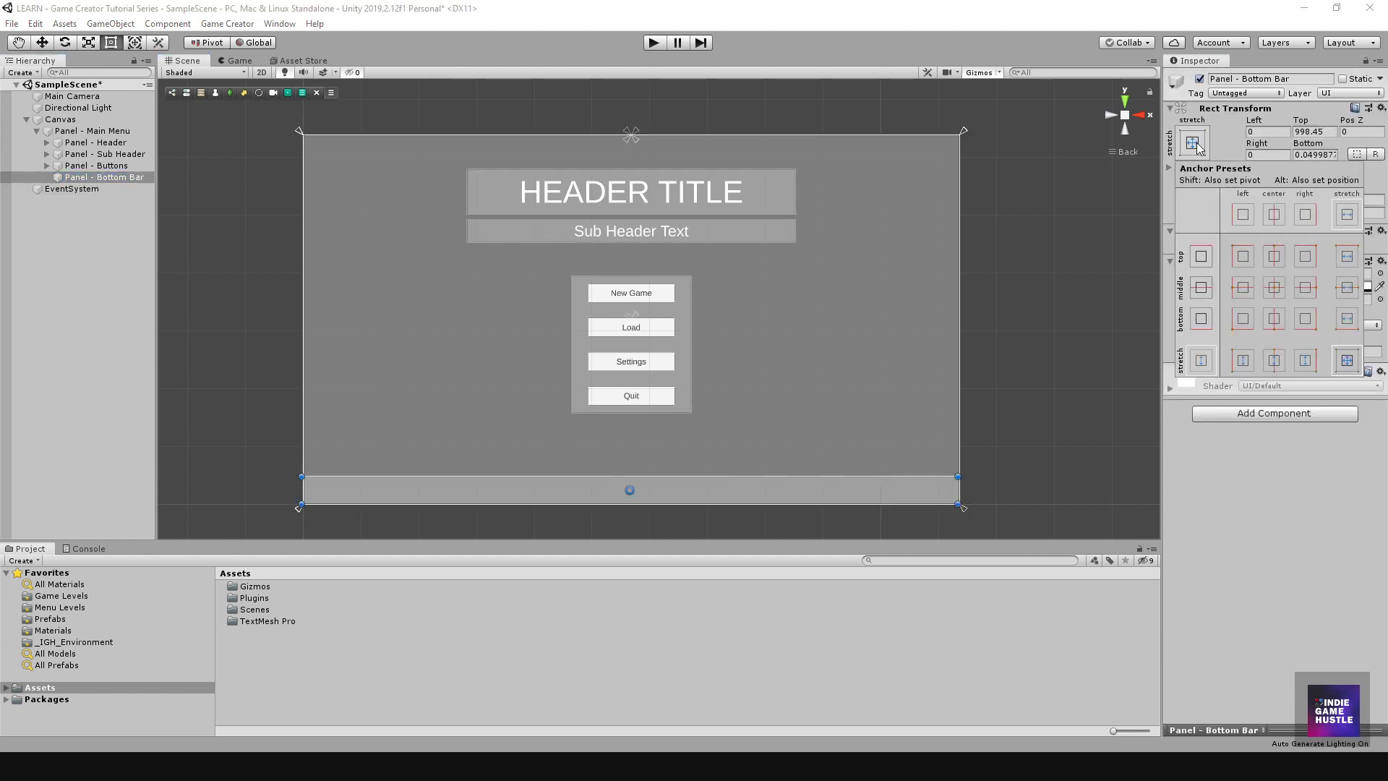
left_click(1275, 324)
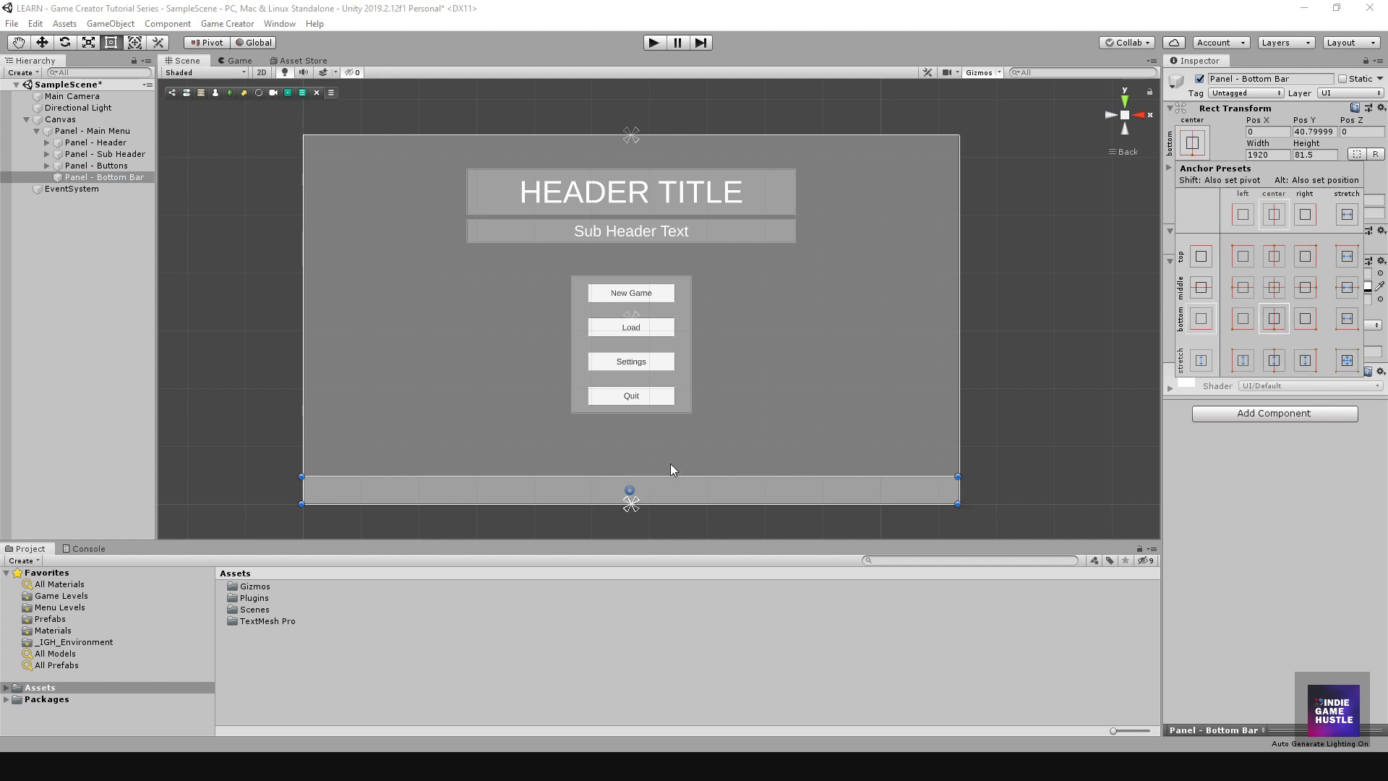
left_click(110, 176)
left_click(107, 202)
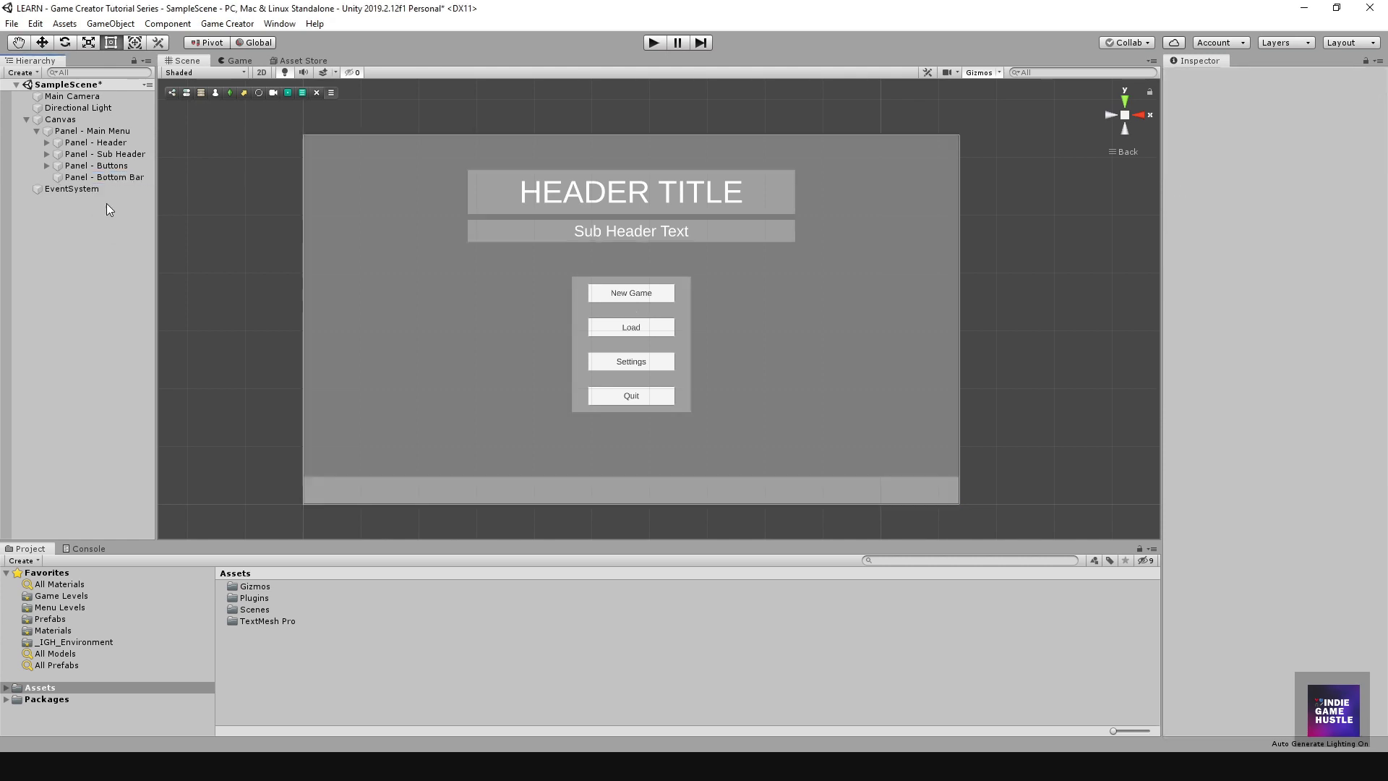
Add a TextMeshPro text object to Panel - Bottom Bar and move it to the bar's left end, at about X -829.
left_click(102, 177)
right_click(103, 178)
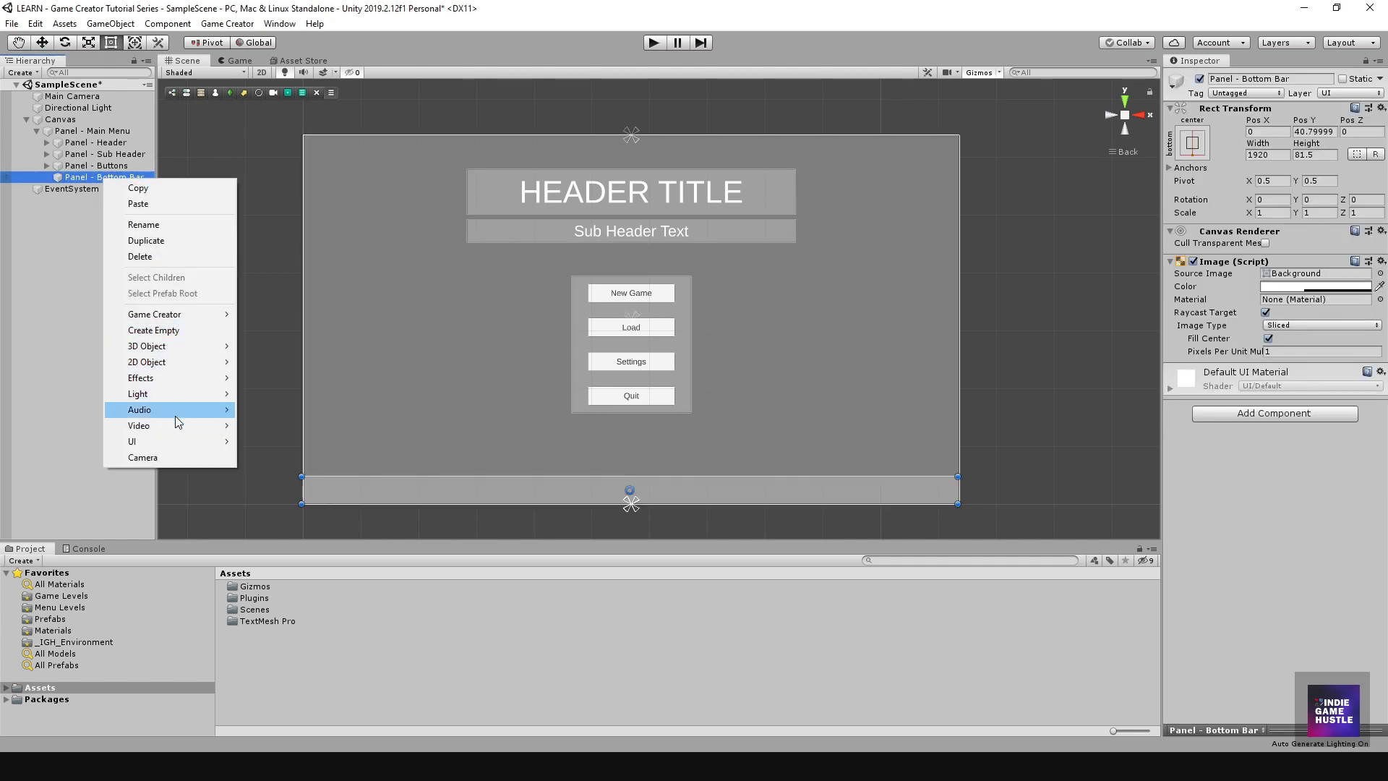
mouse_move(172, 439)
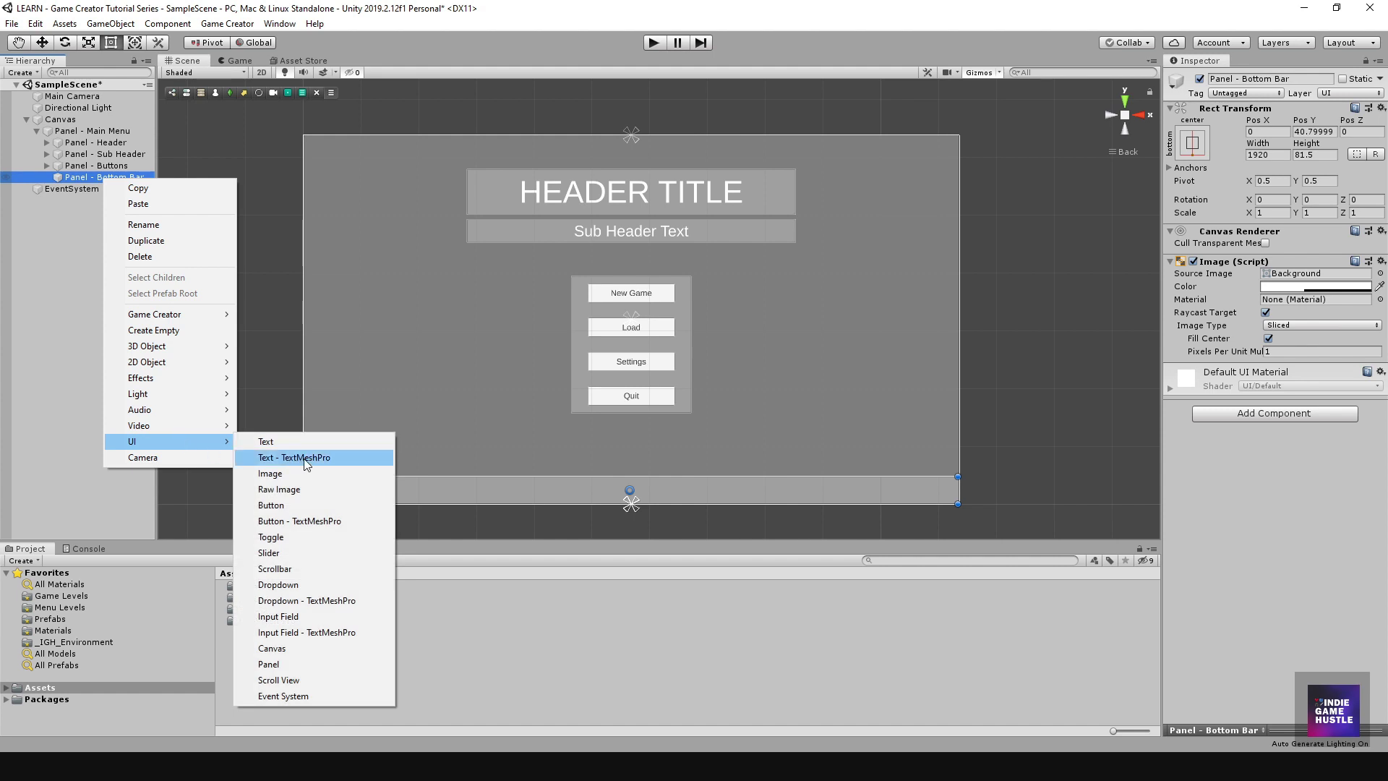
left_click(304, 460)
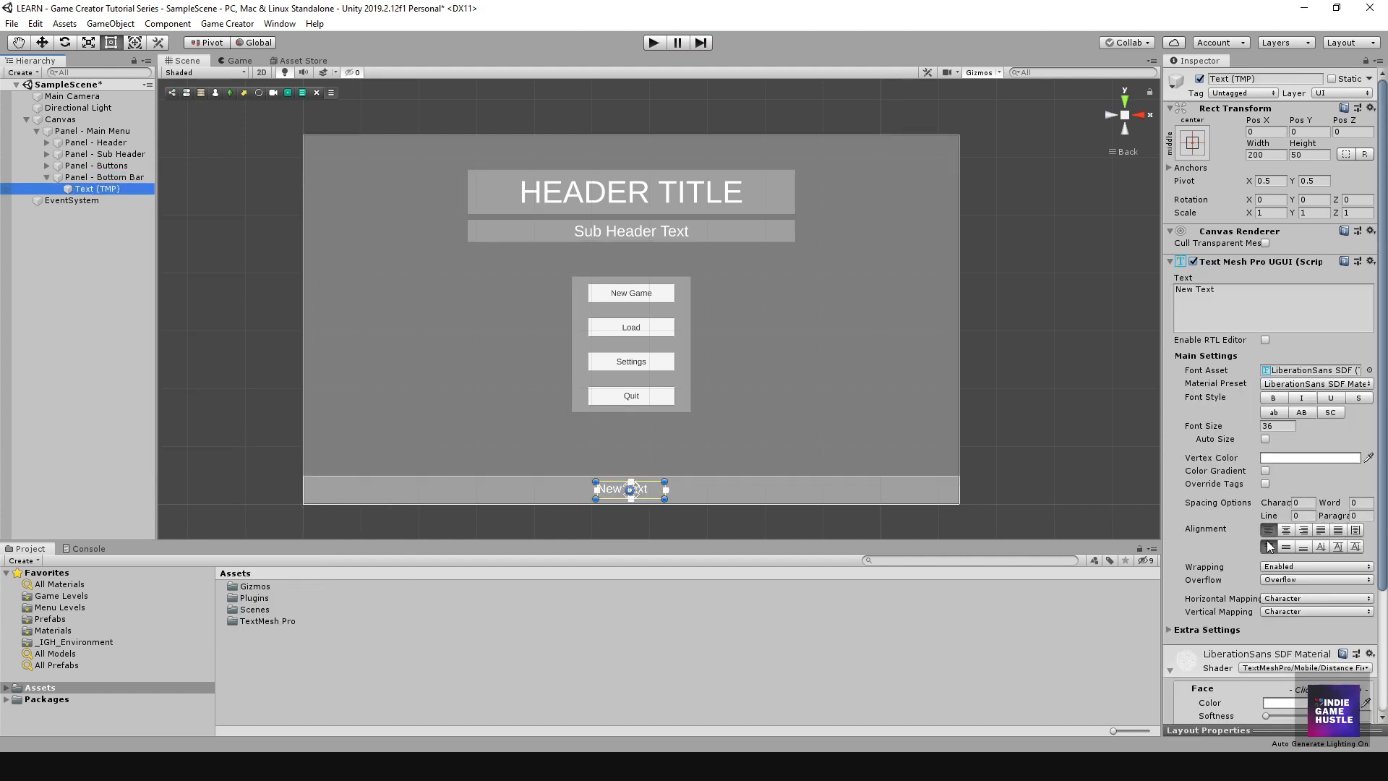
left_click_drag(618, 488, 328, 490)
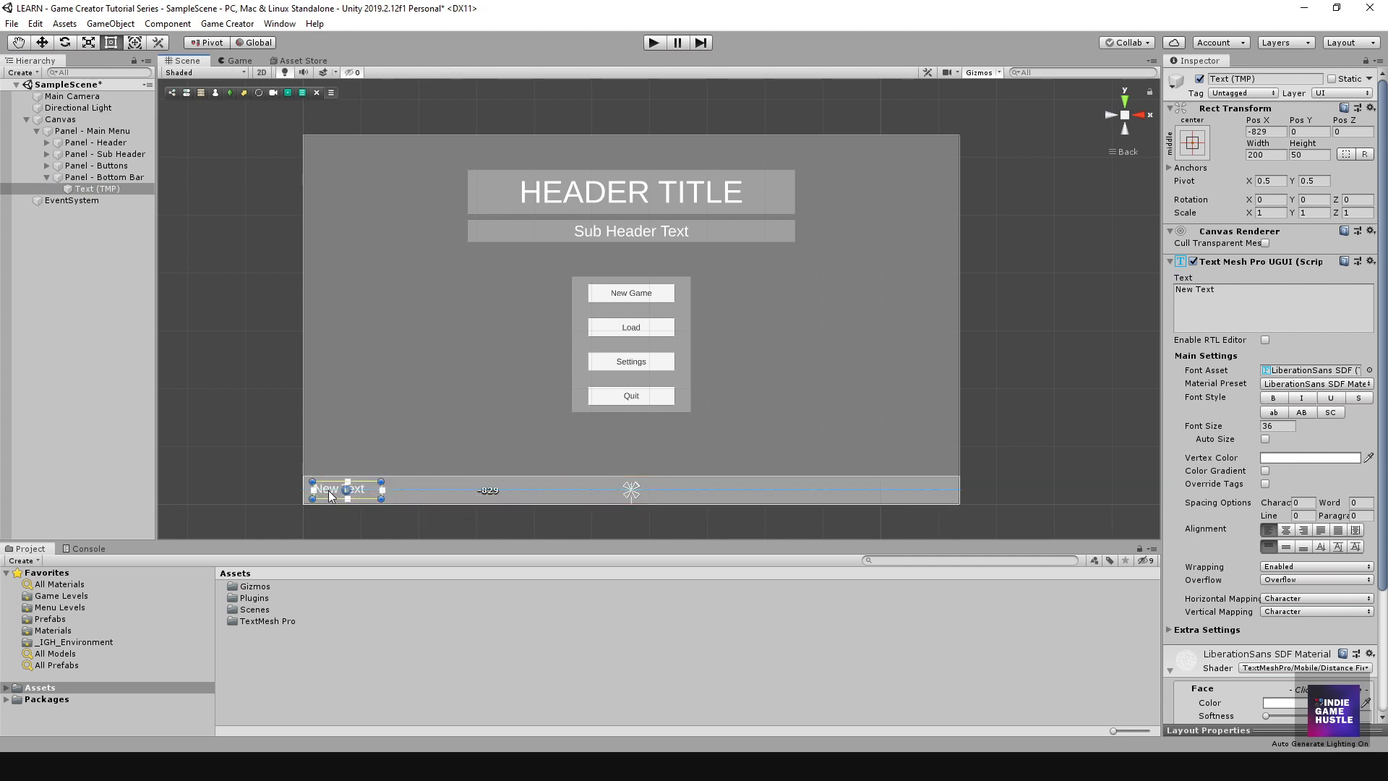
Set the bottom bar text to "Copyright 2020" and enlarge its box to about 278 wide so it fits on one line.
left_click(1236, 298)
key("ctrl+a")
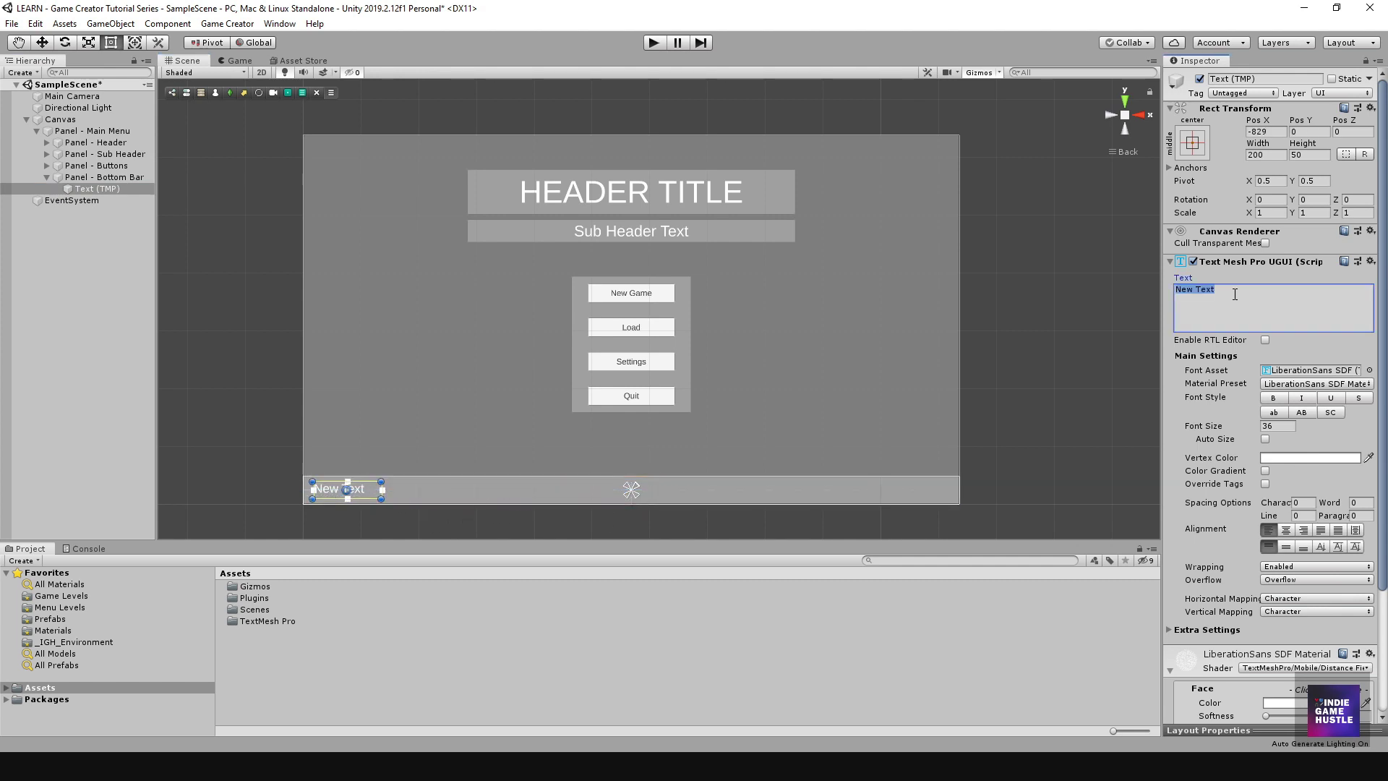
type("Copyright 2020")
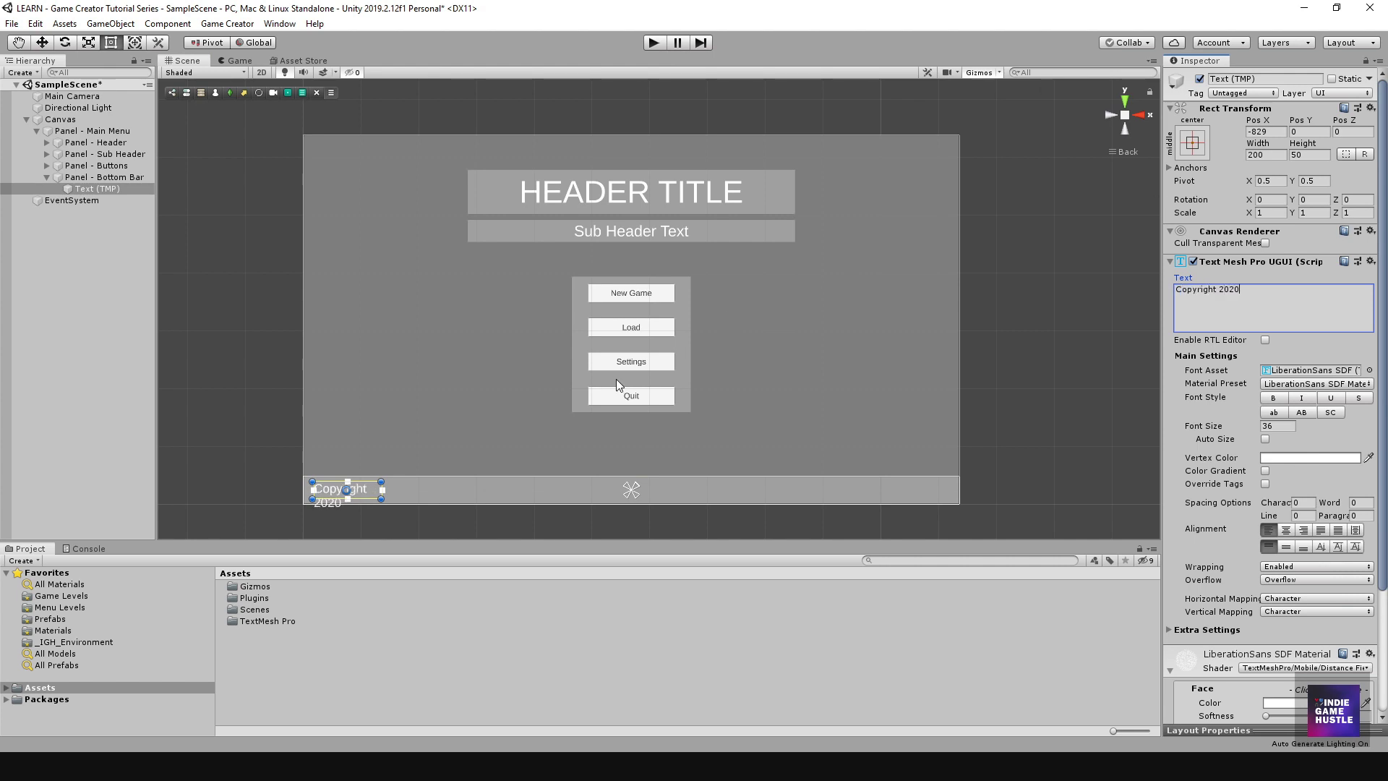
left_click_drag(382, 500, 409, 499)
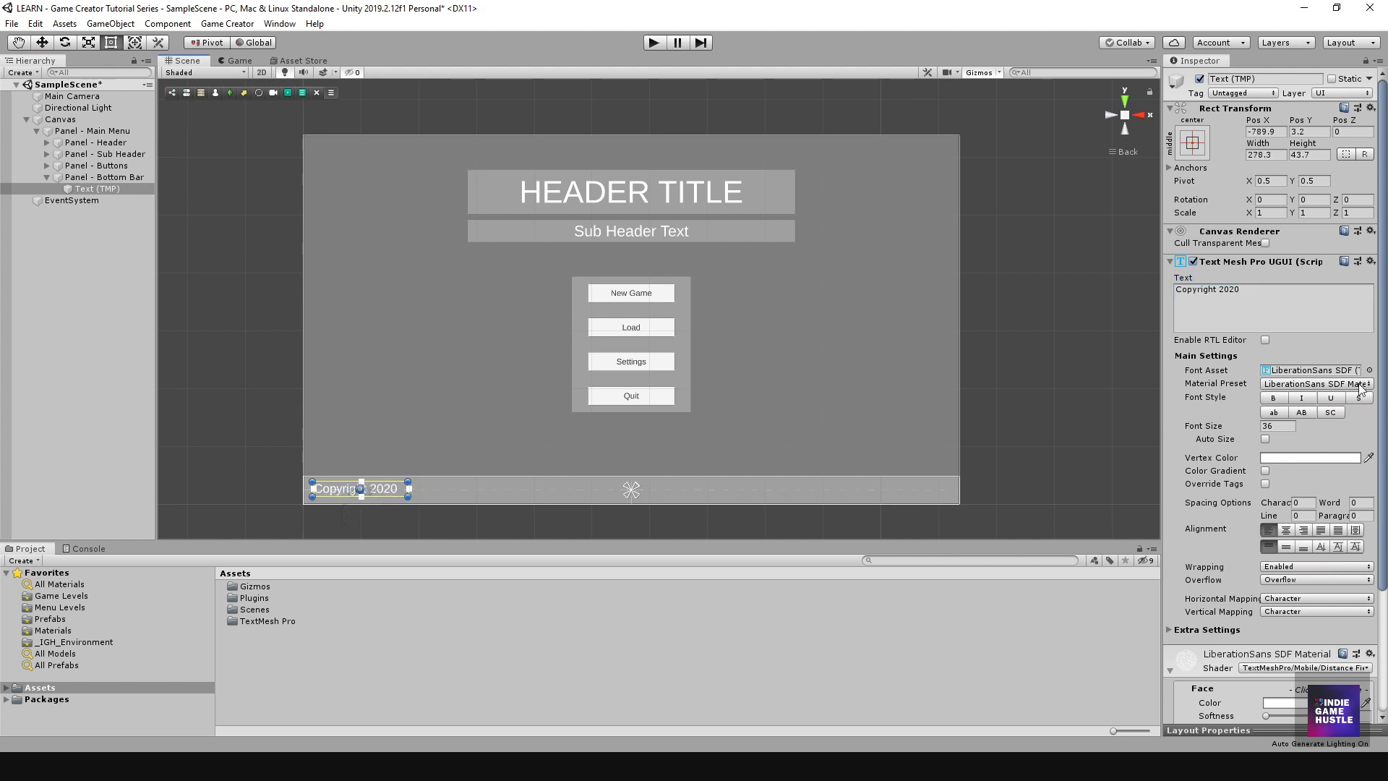
Extend the bottom bar text to read "Copyright 2020 - Game Company".
left_click(1252, 295)
left_click(1251, 295)
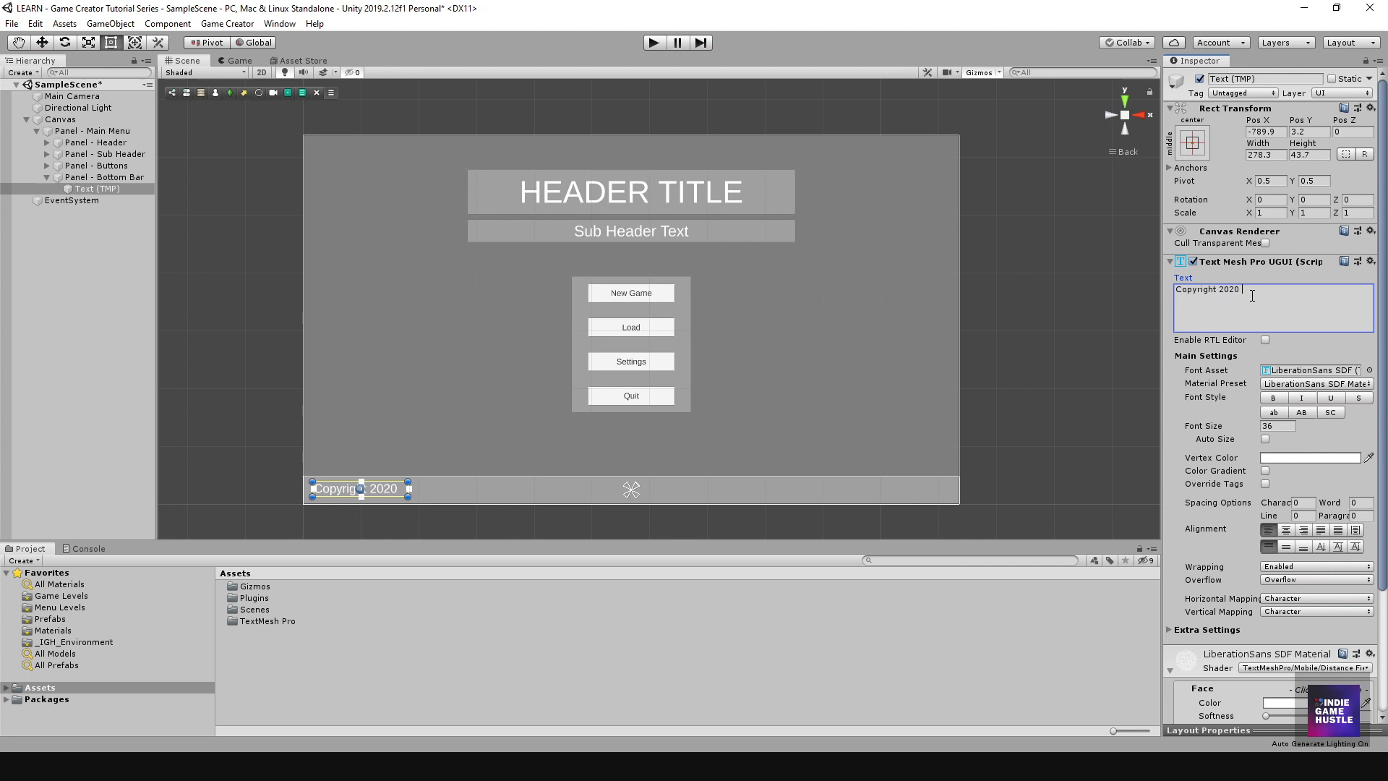
type("- Game Conm")
key("BackSpace")
key("BackSpace")
type("mpany")
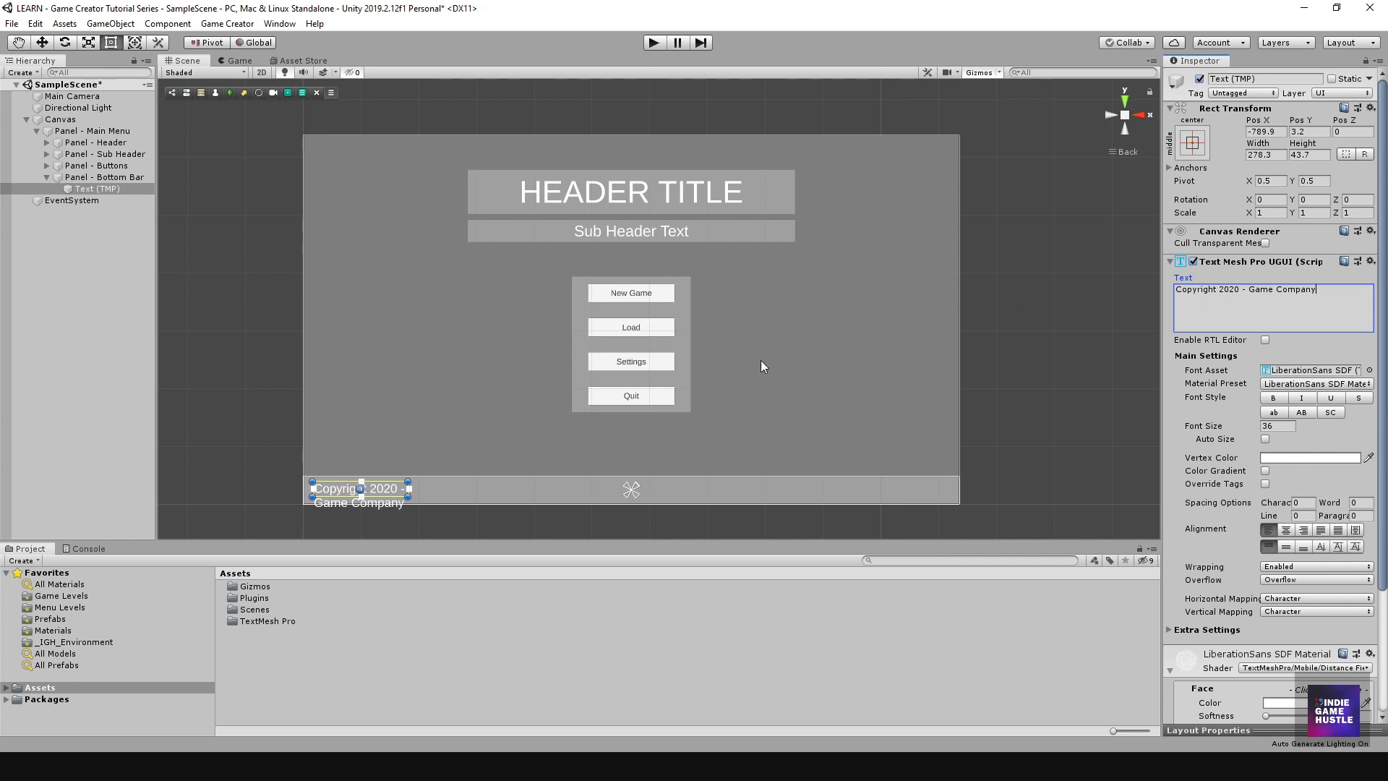
Widen the copyright text box to about 566 by 52 and set its font size to 24.
left_click_drag(409, 496, 507, 498)
left_click(1279, 425)
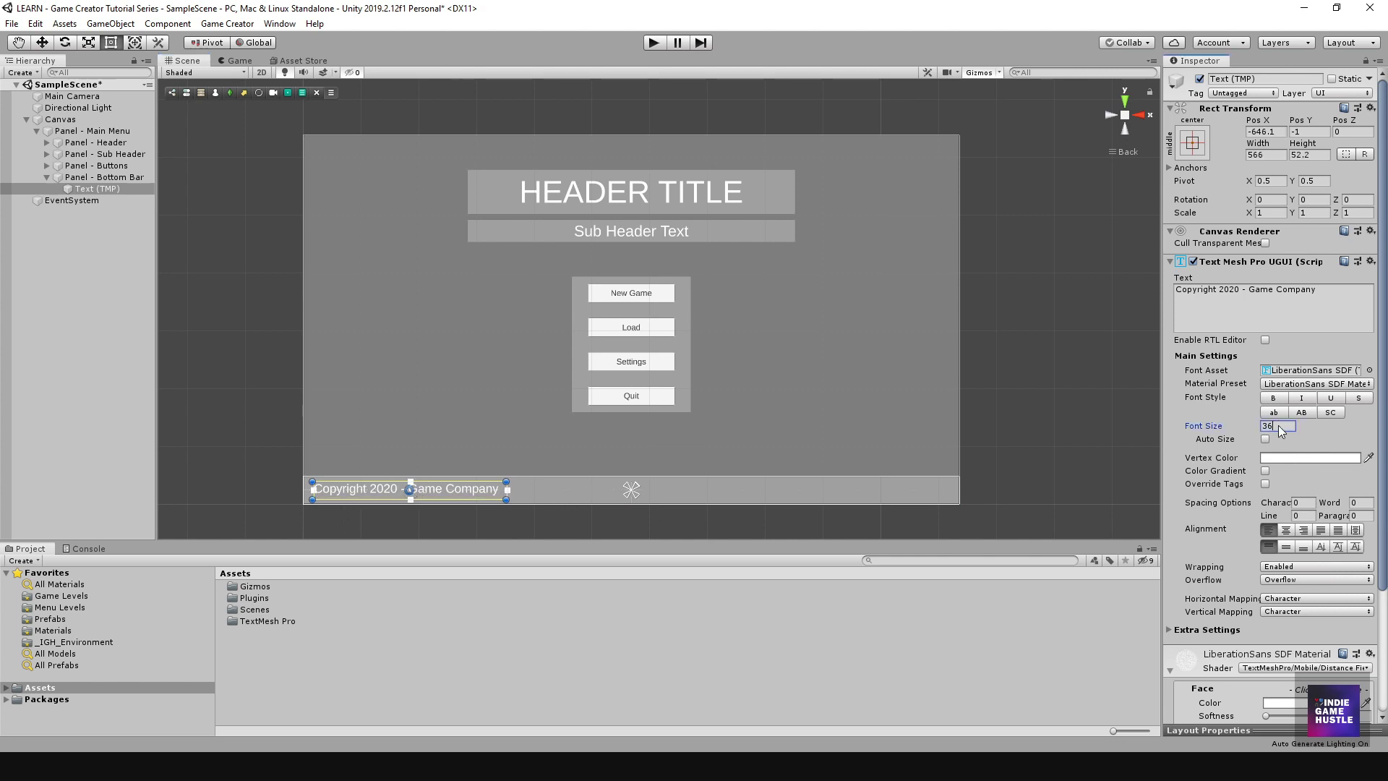
type("24")
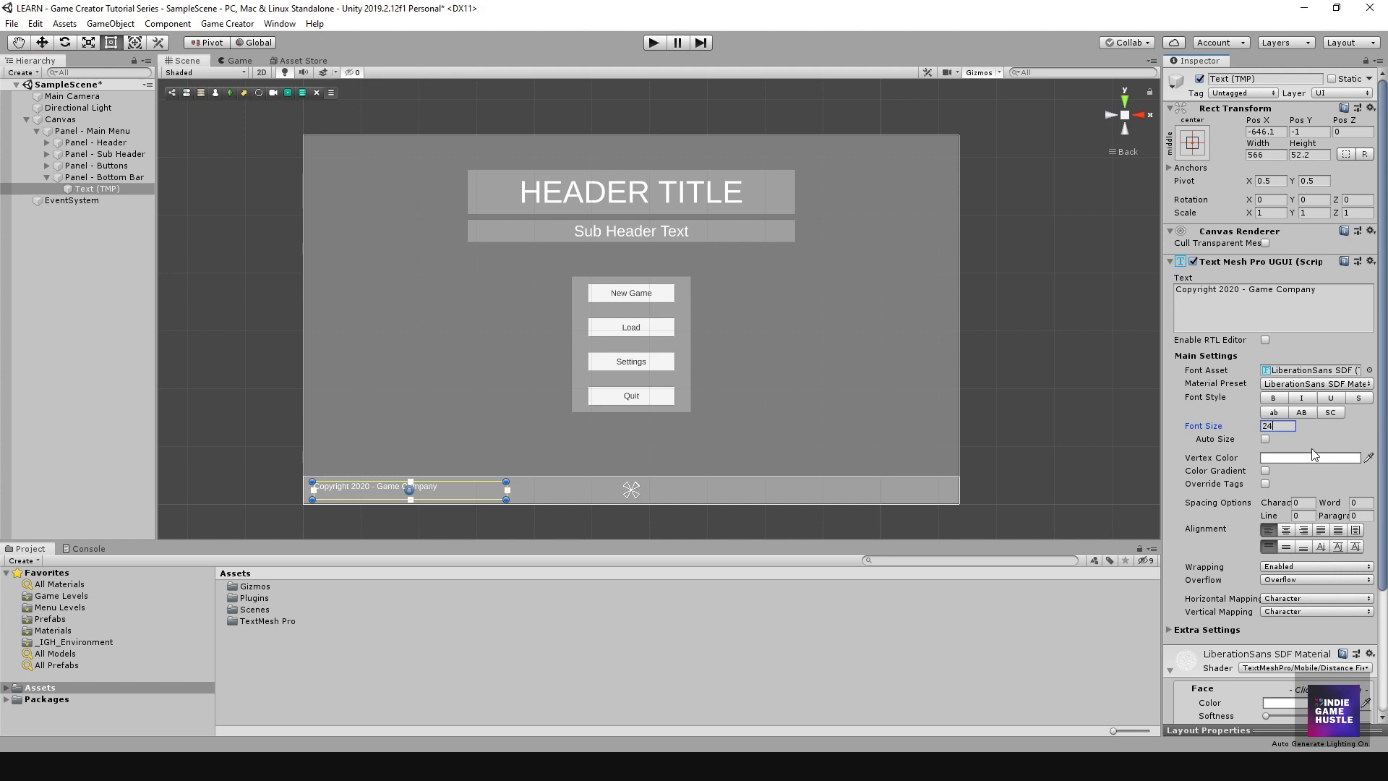
Vertically center the copyright text within its box and deselect it.
left_click(1286, 544)
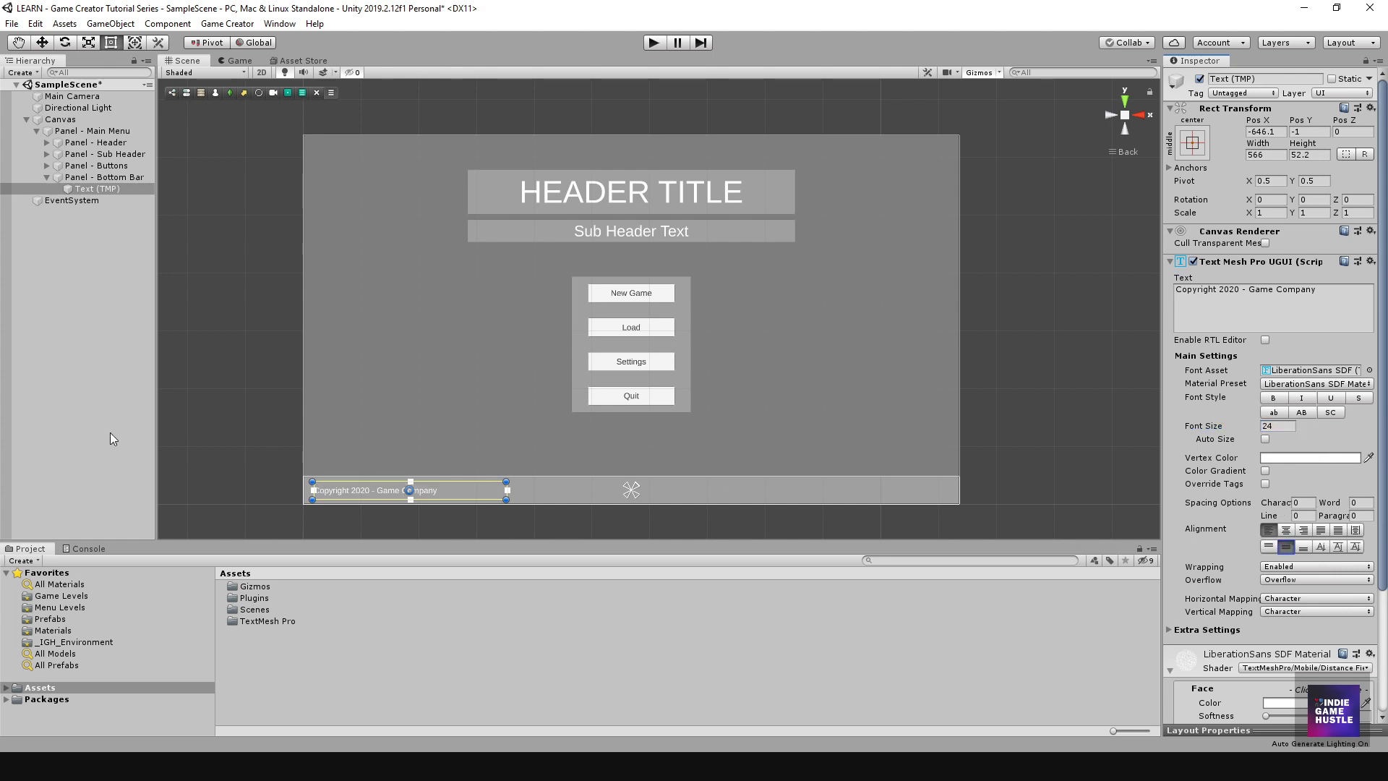
left_click(208, 450)
right_click_drag(404, 493, 606, 399, "alt")
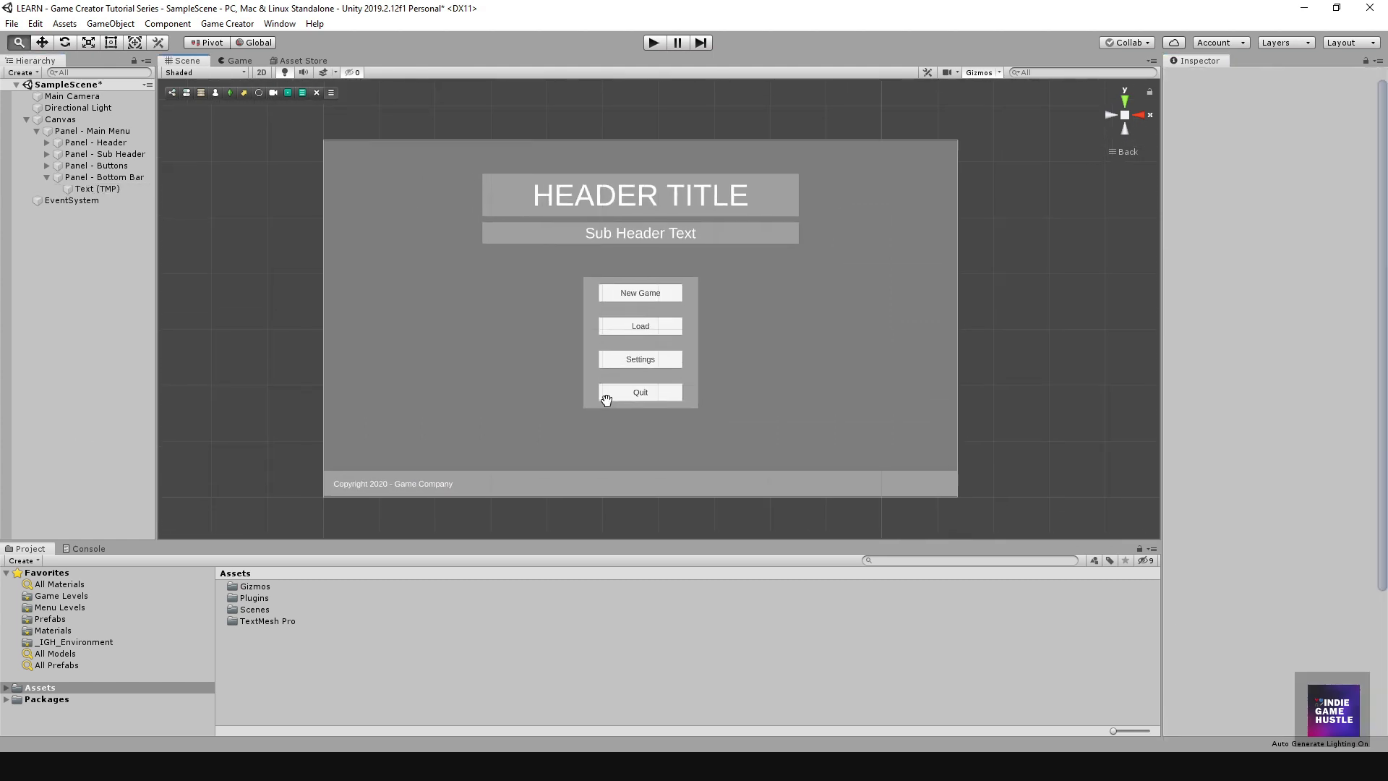
Switch the Main Camera's clear flags to Skybox and back to Solid Color.
left_click(61, 119)
left_click(72, 96)
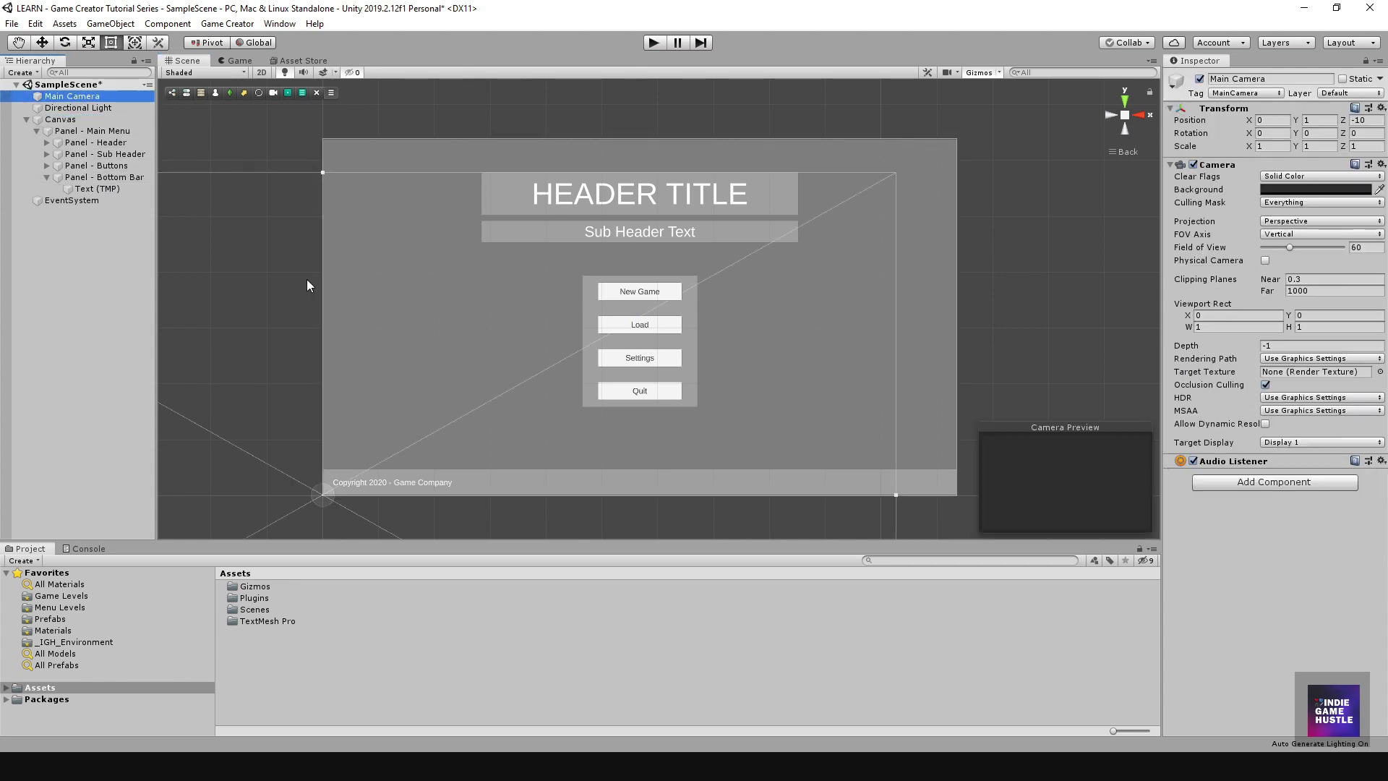
scroll(307, 279, "down", 3)
left_click(312, 182)
left_click(68, 96)
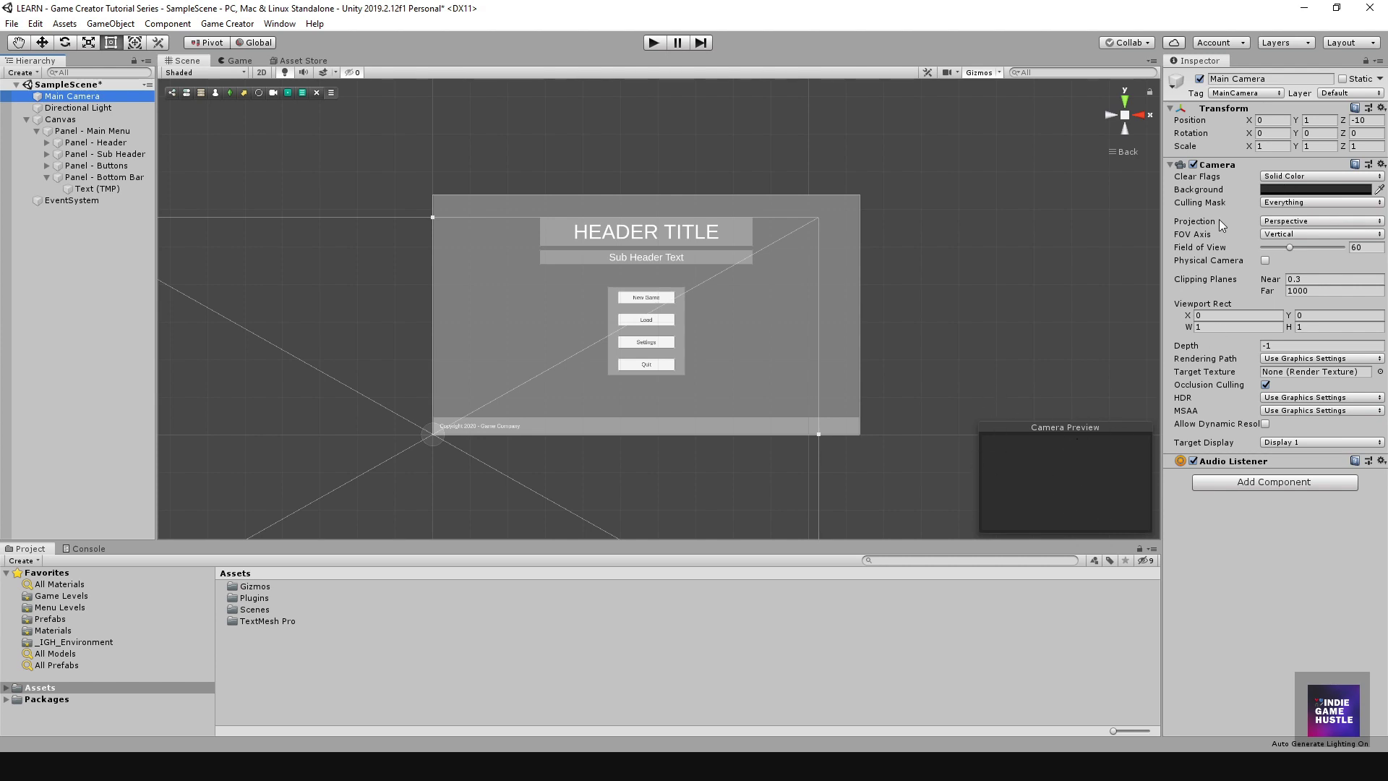
left_click(1285, 177)
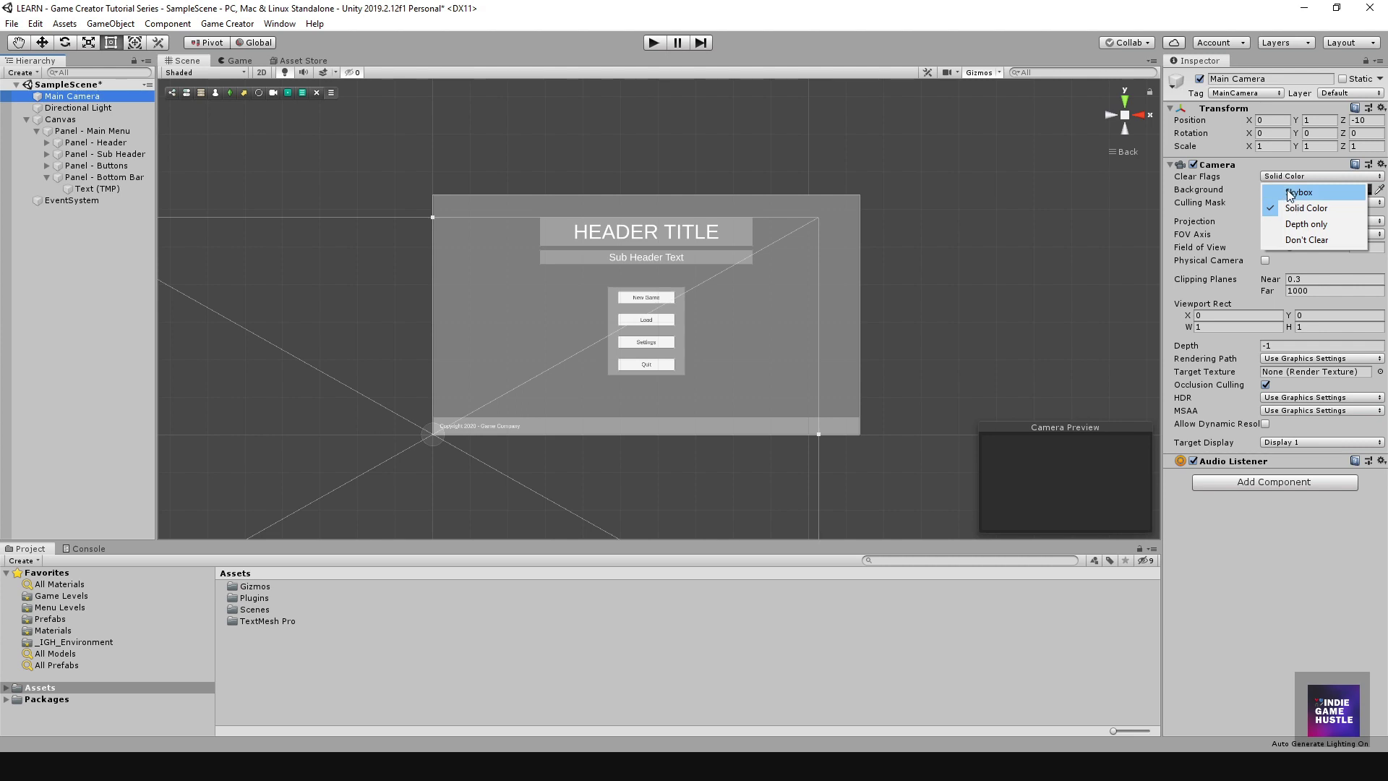
left_click(1297, 192)
left_click(1301, 177)
left_click(1294, 208)
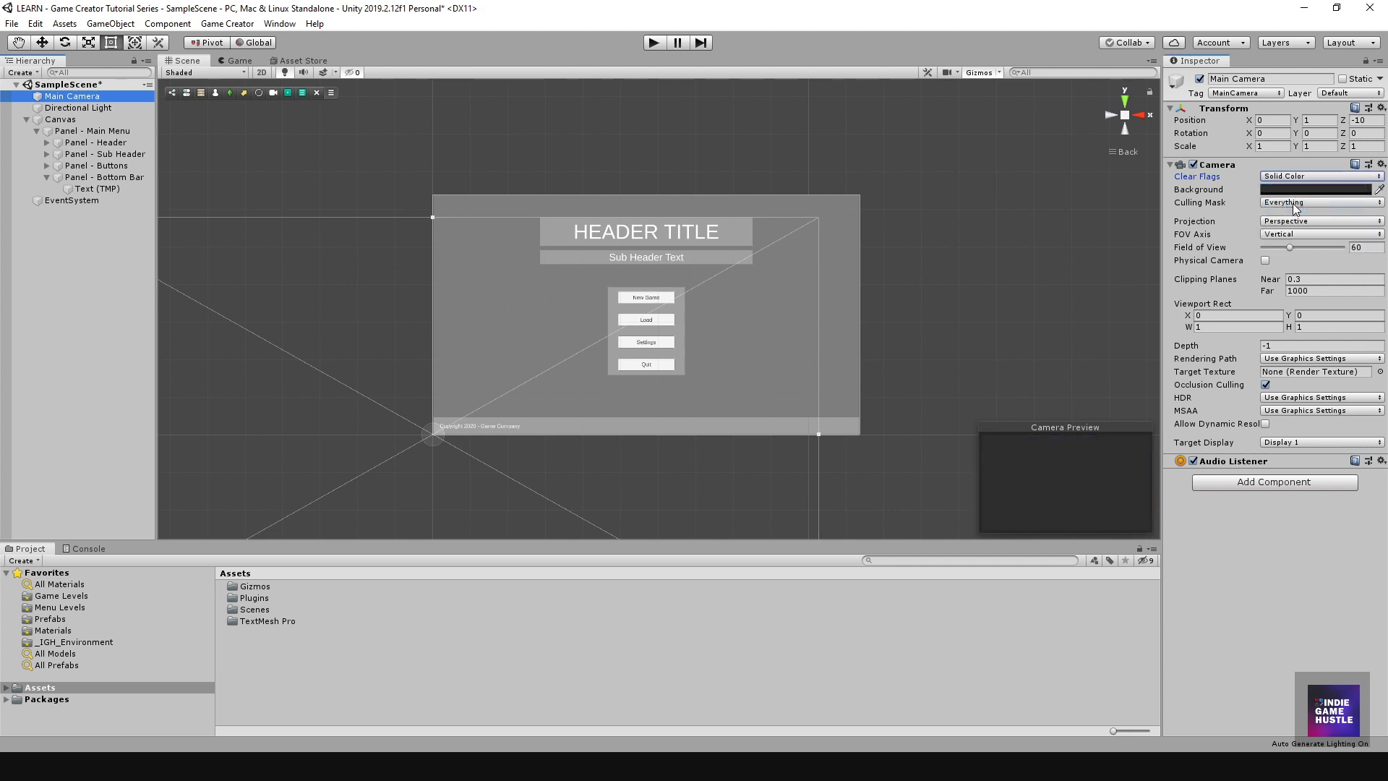
Check the Main Camera's background color in the color picker without changing it.
left_click(1281, 190)
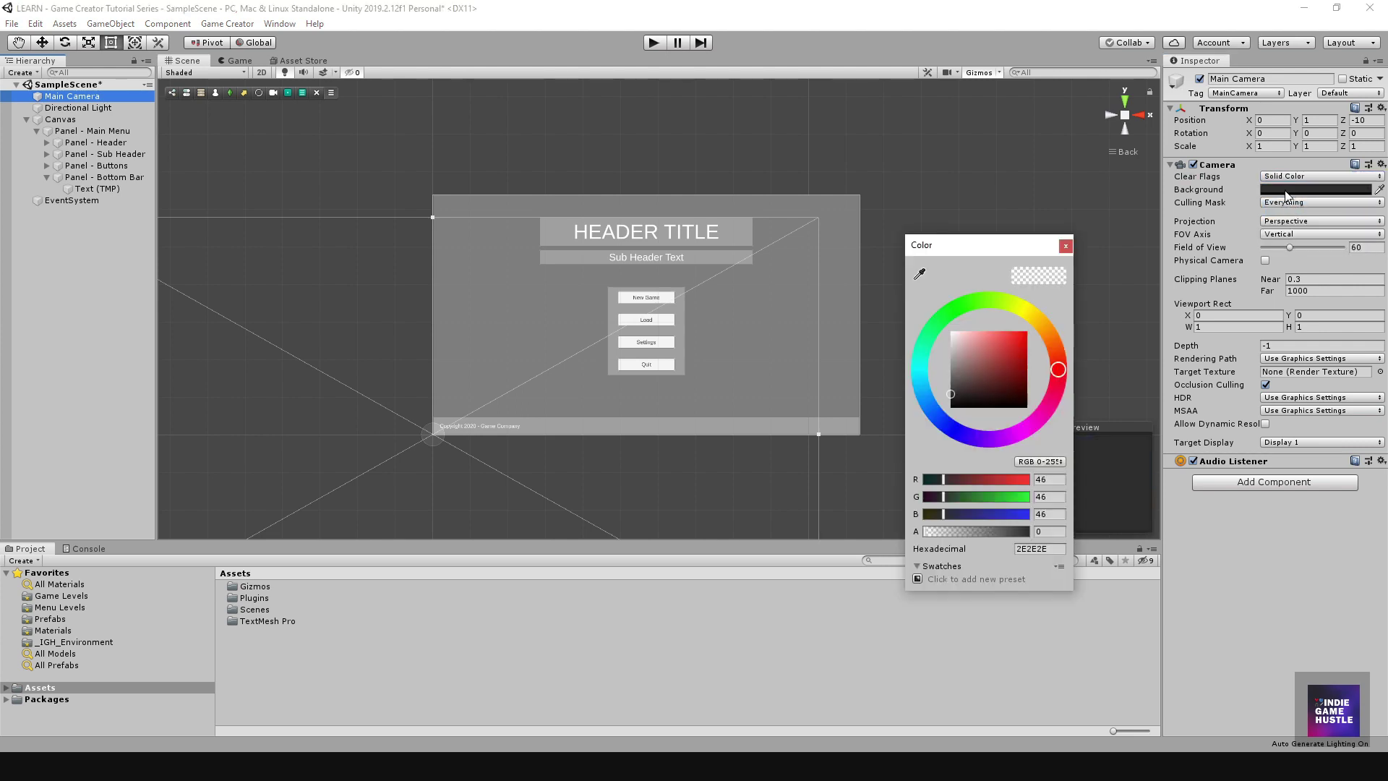
left_click(1082, 269)
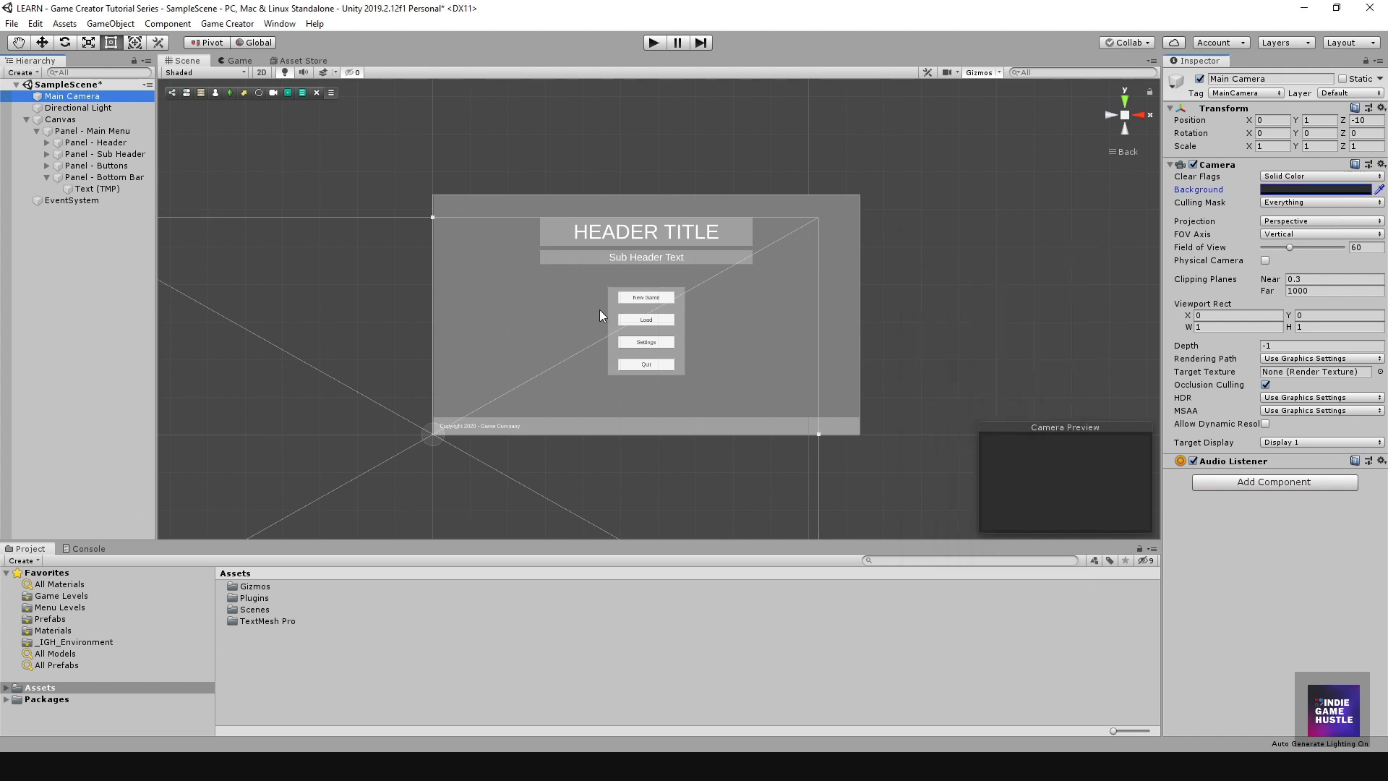
left_click(54, 312)
Set the image color of Panel - Main Menu to black (000000) with an alpha of 255.
scroll(514, 305, "up", 3)
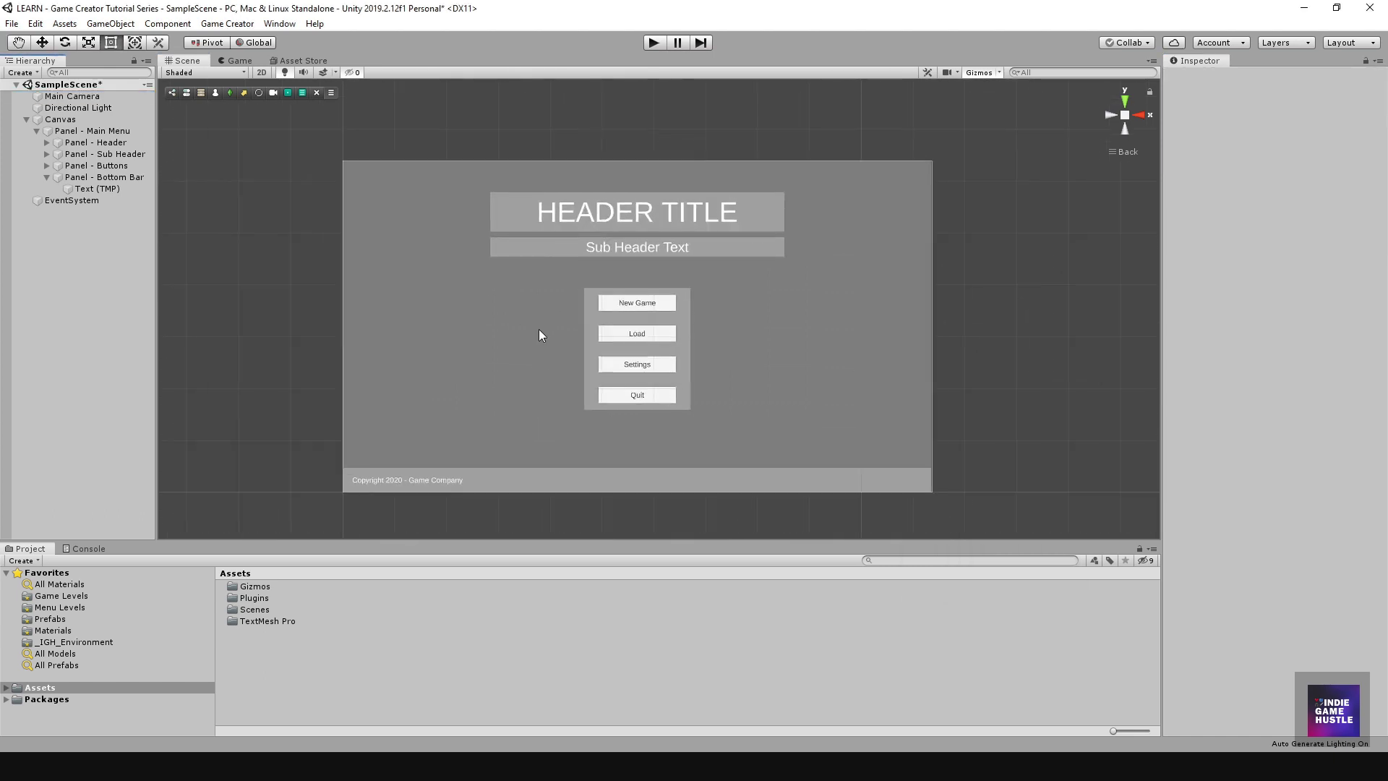
scroll(539, 334, "up", 2)
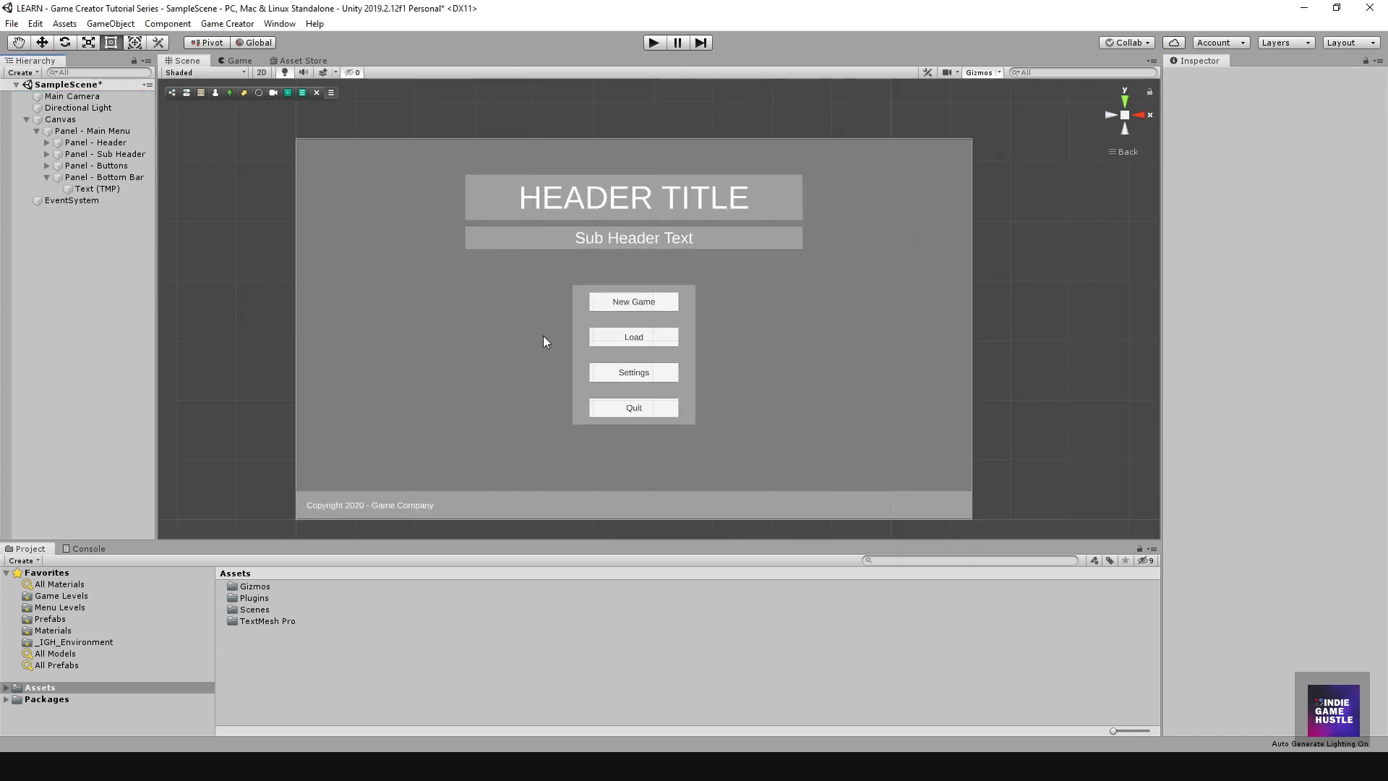
left_click(403, 210)
left_click(123, 266)
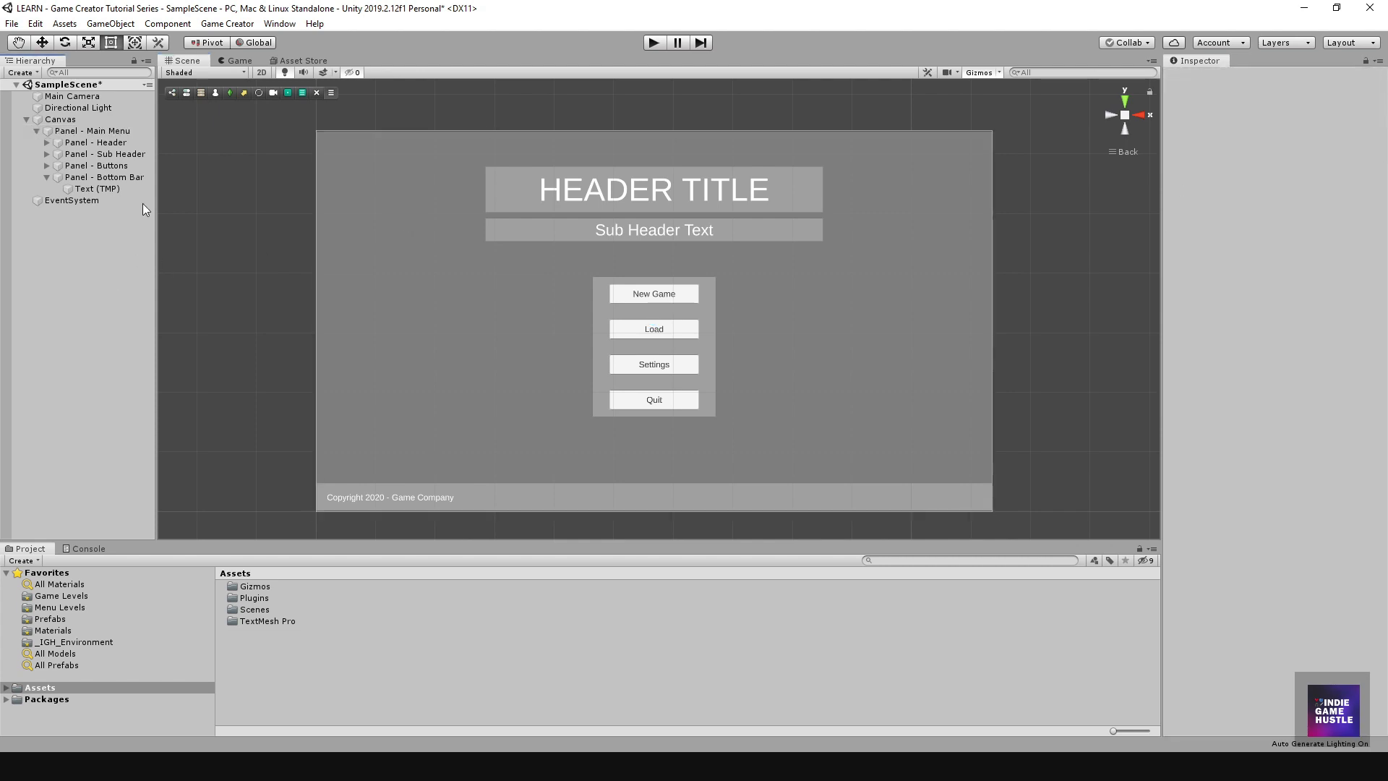
left_click(101, 131)
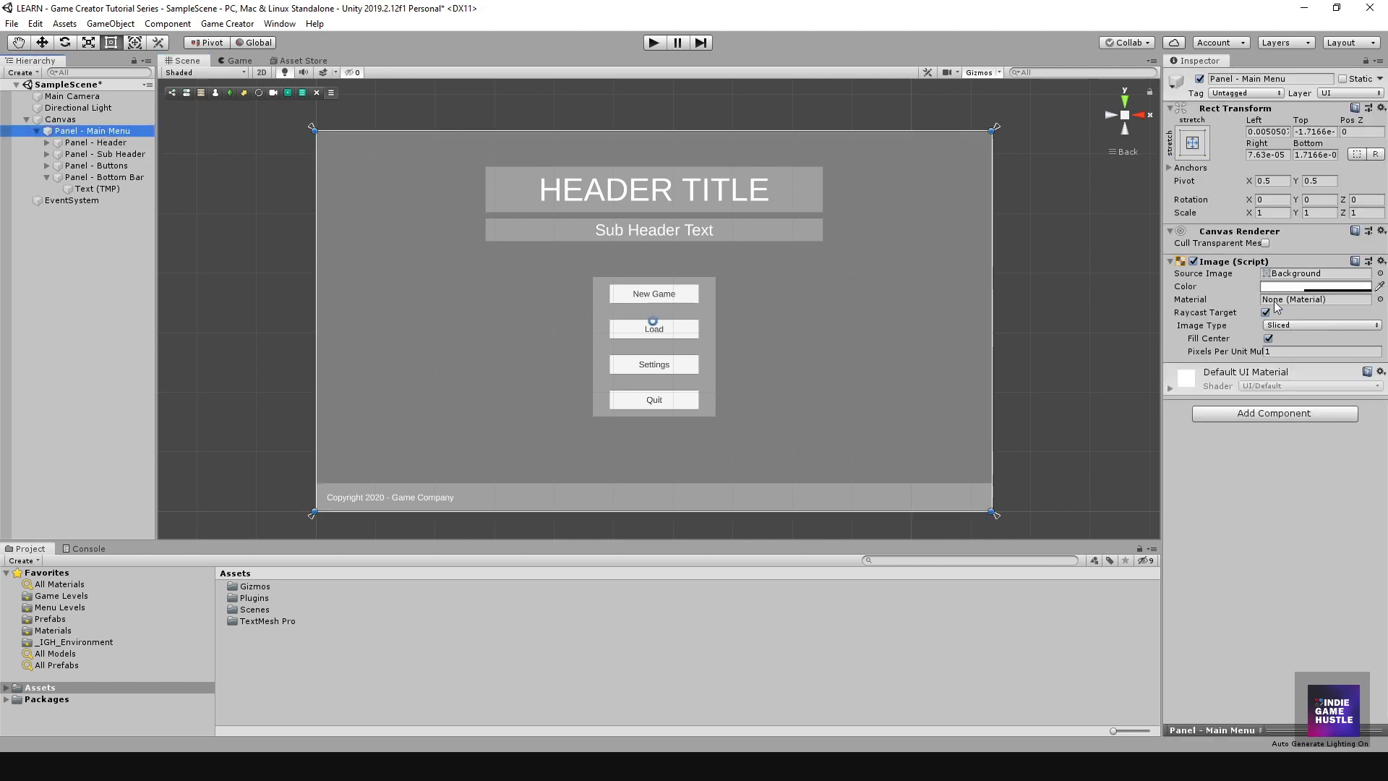
left_click(1297, 287)
left_click_drag(972, 375, 952, 423)
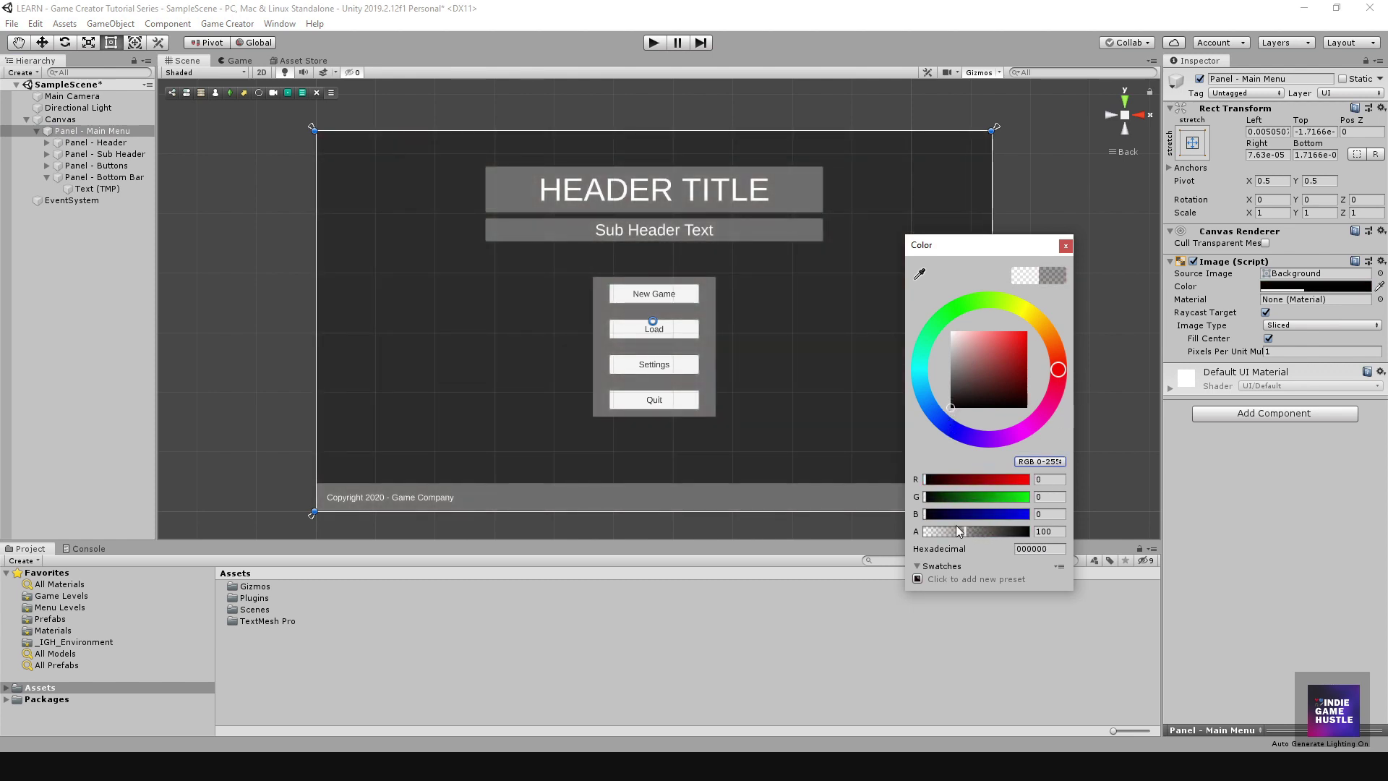
left_click_drag(957, 525, 1061, 555)
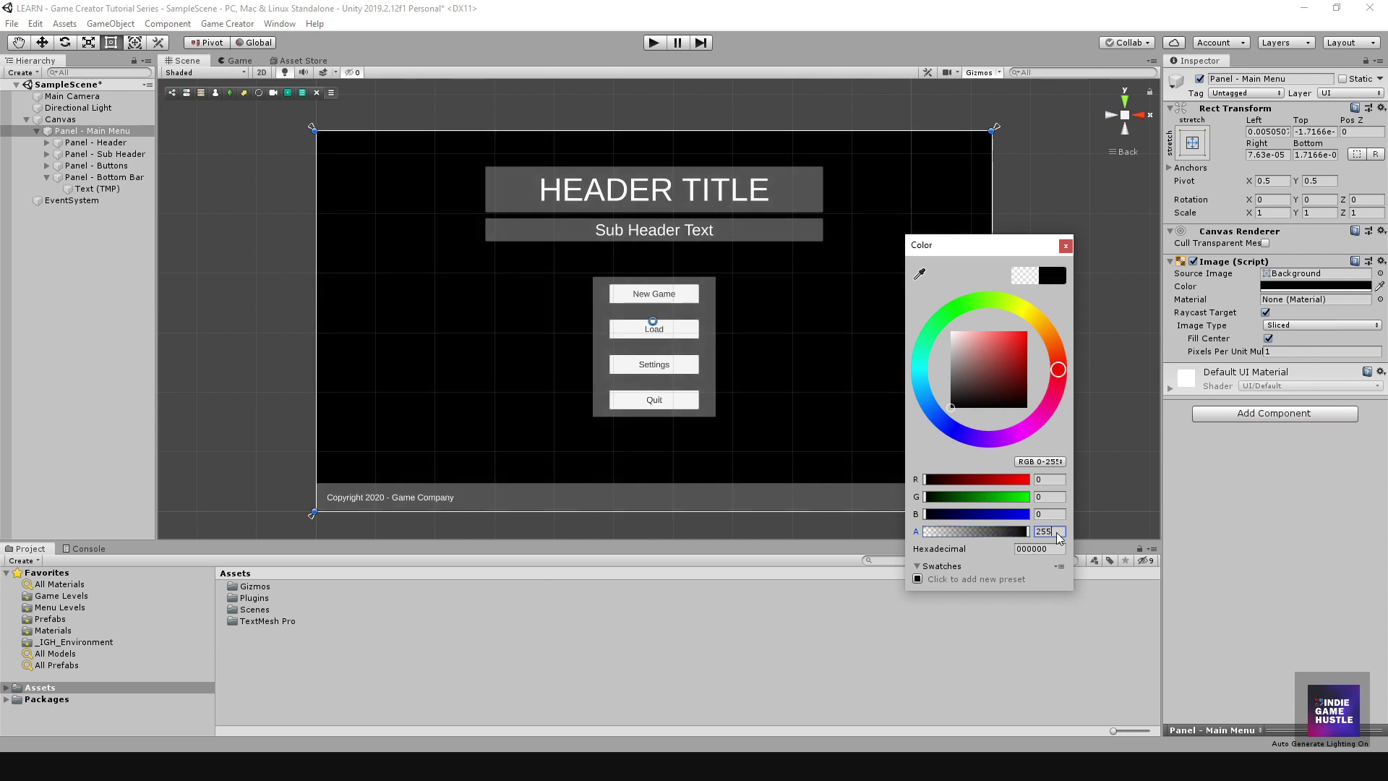
left_click(1058, 531)
left_click(428, 273)
scroll(666, 267, "up", 3)
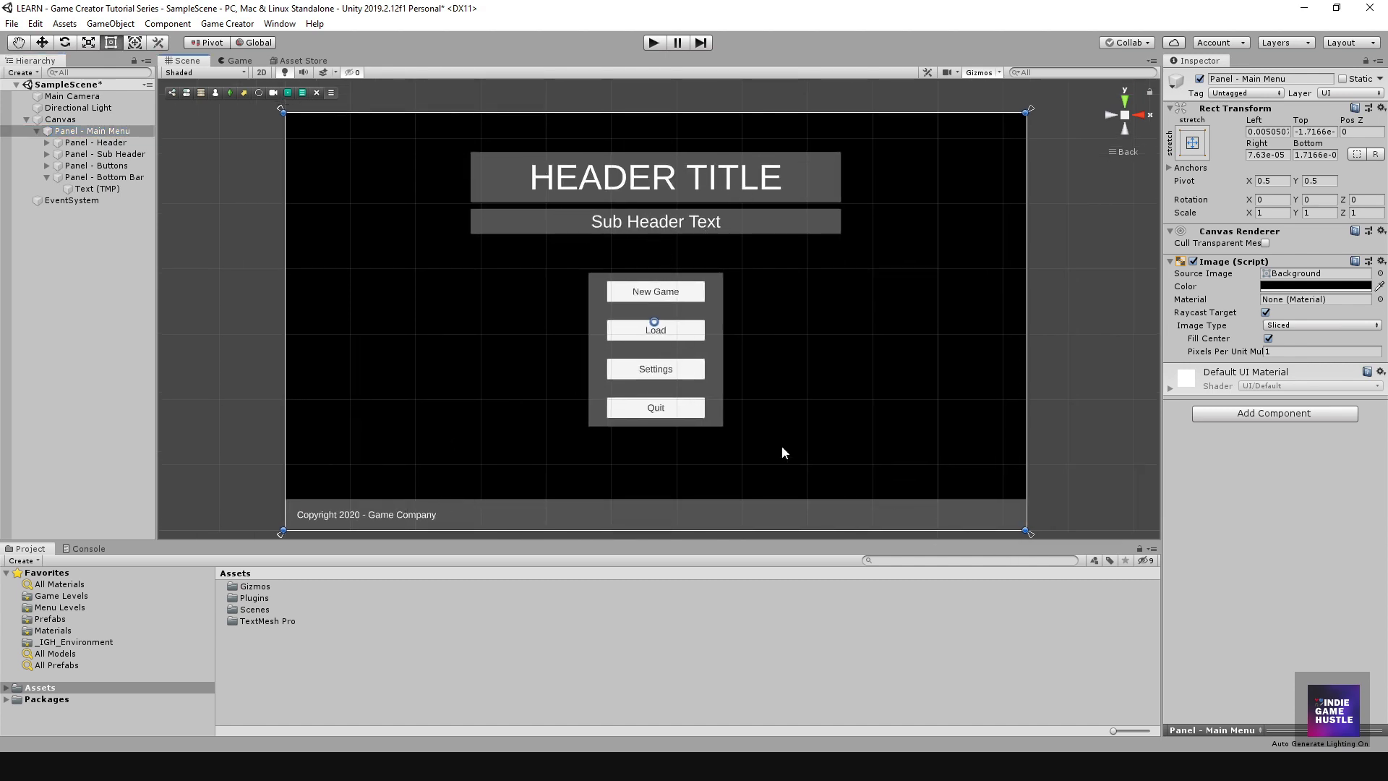
scroll(683, 403, "down", 3)
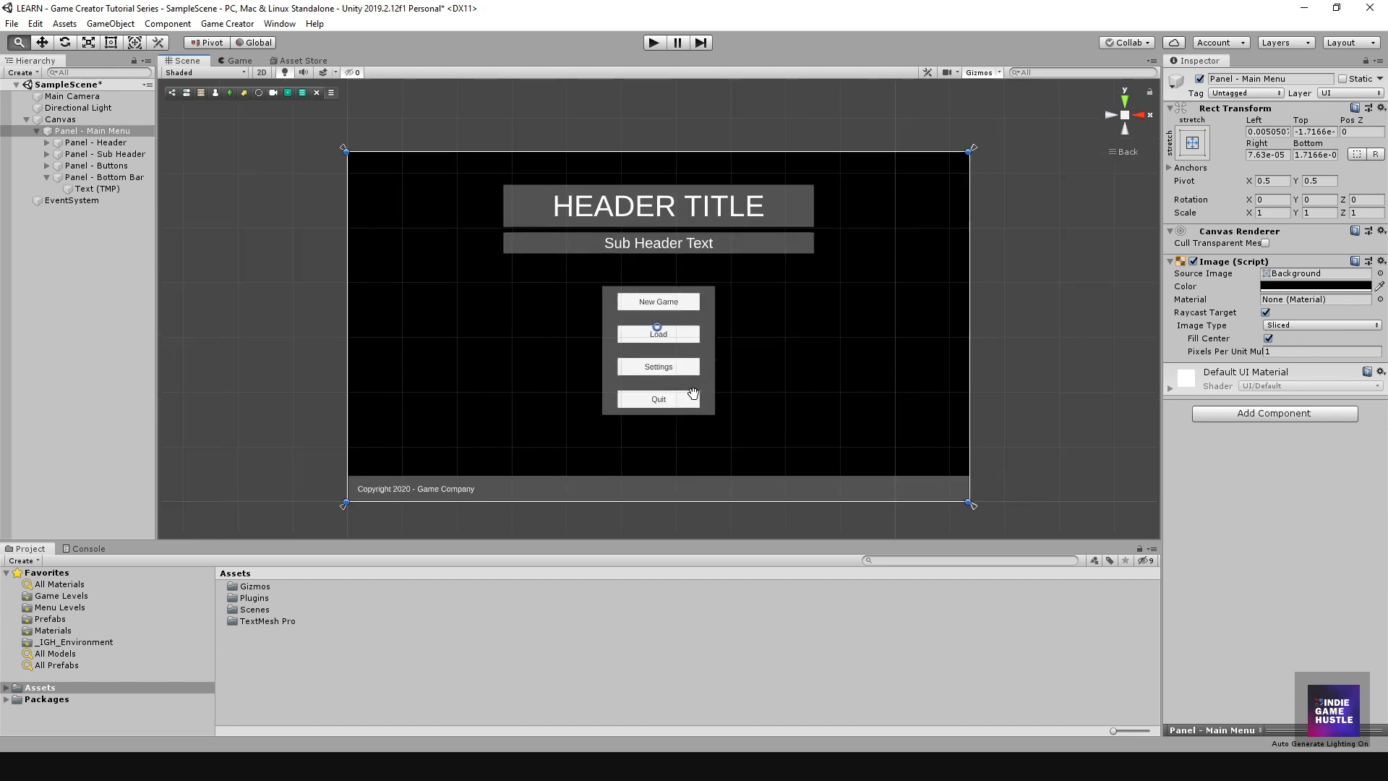
middle_click_drag(692, 394, 699, 391)
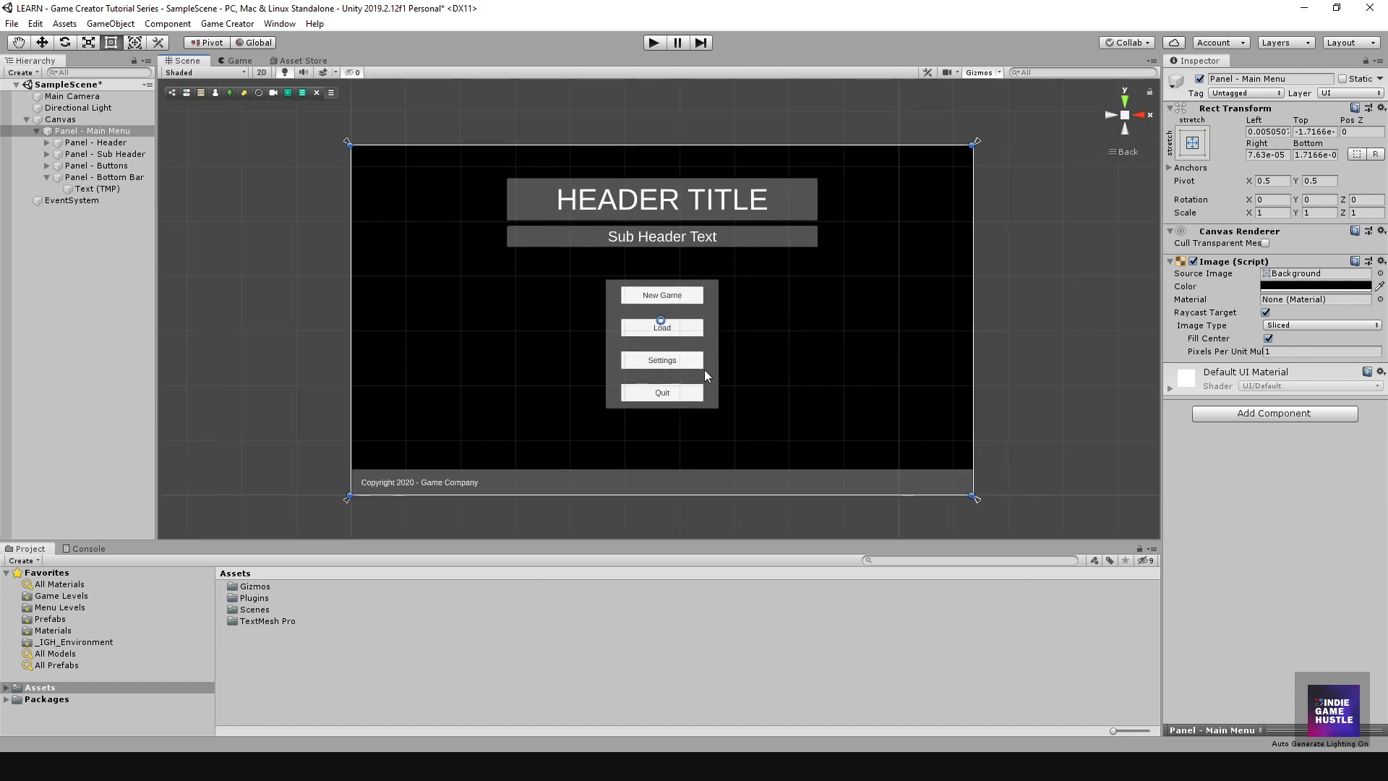
scroll(701, 362, "up", 1)
scroll(694, 357, "down", 2)
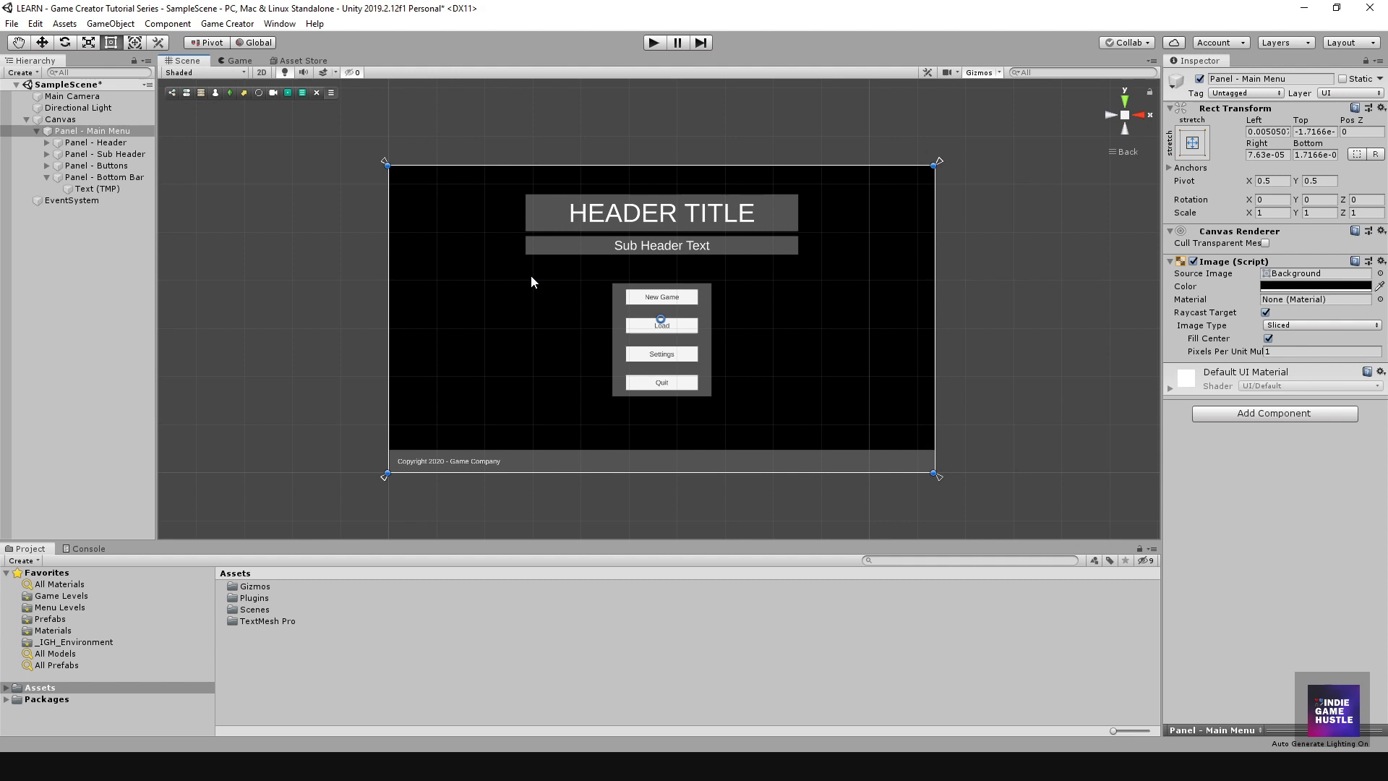
scroll(701, 330, "down", 1)
scroll(697, 331, "up", 3)
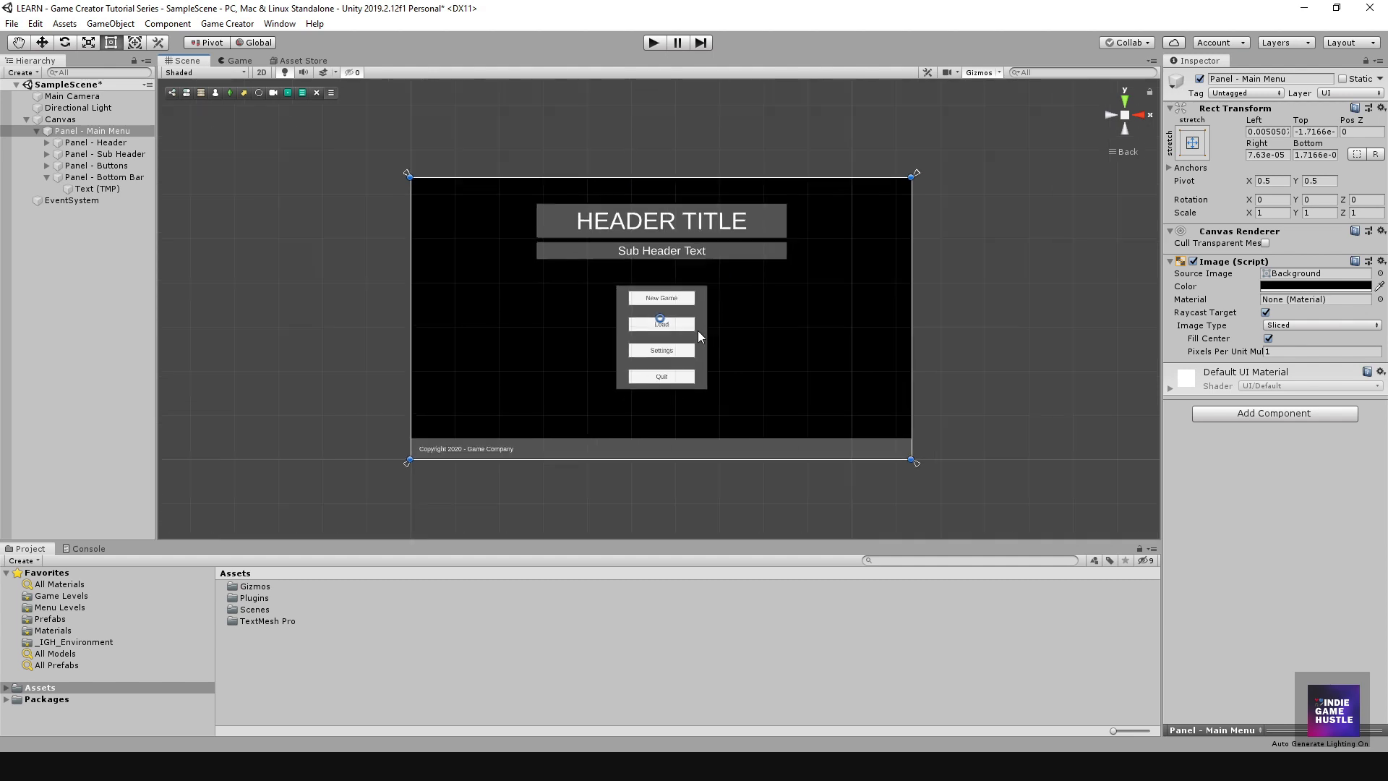
scroll(697, 331, "up", 1)
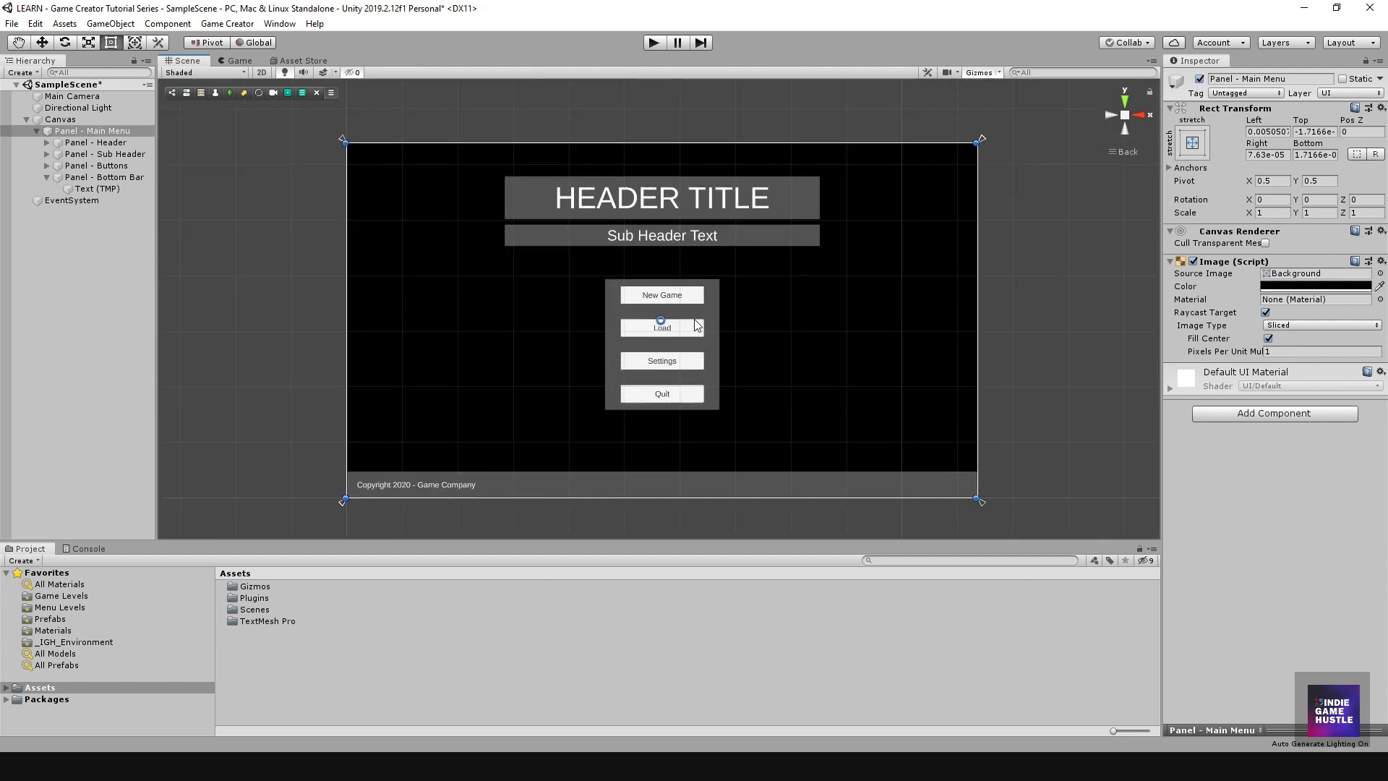
left_click(110, 288)
scroll(550, 300, "down", 1)
scroll(505, 296, "down", 1)
left_click(505, 297)
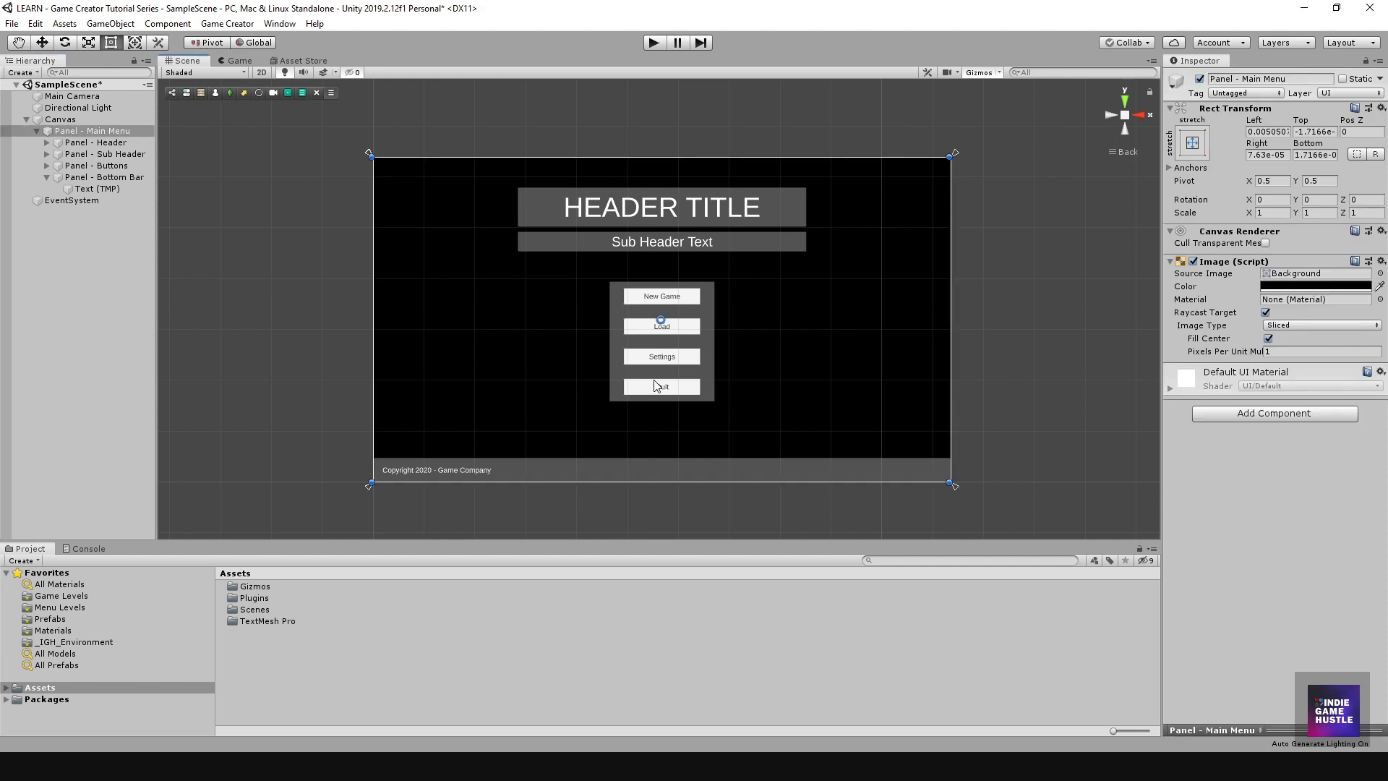
Run the scene in Play mode to preview the finished menu, and stop it again.
scroll(623, 127, "down", 1)
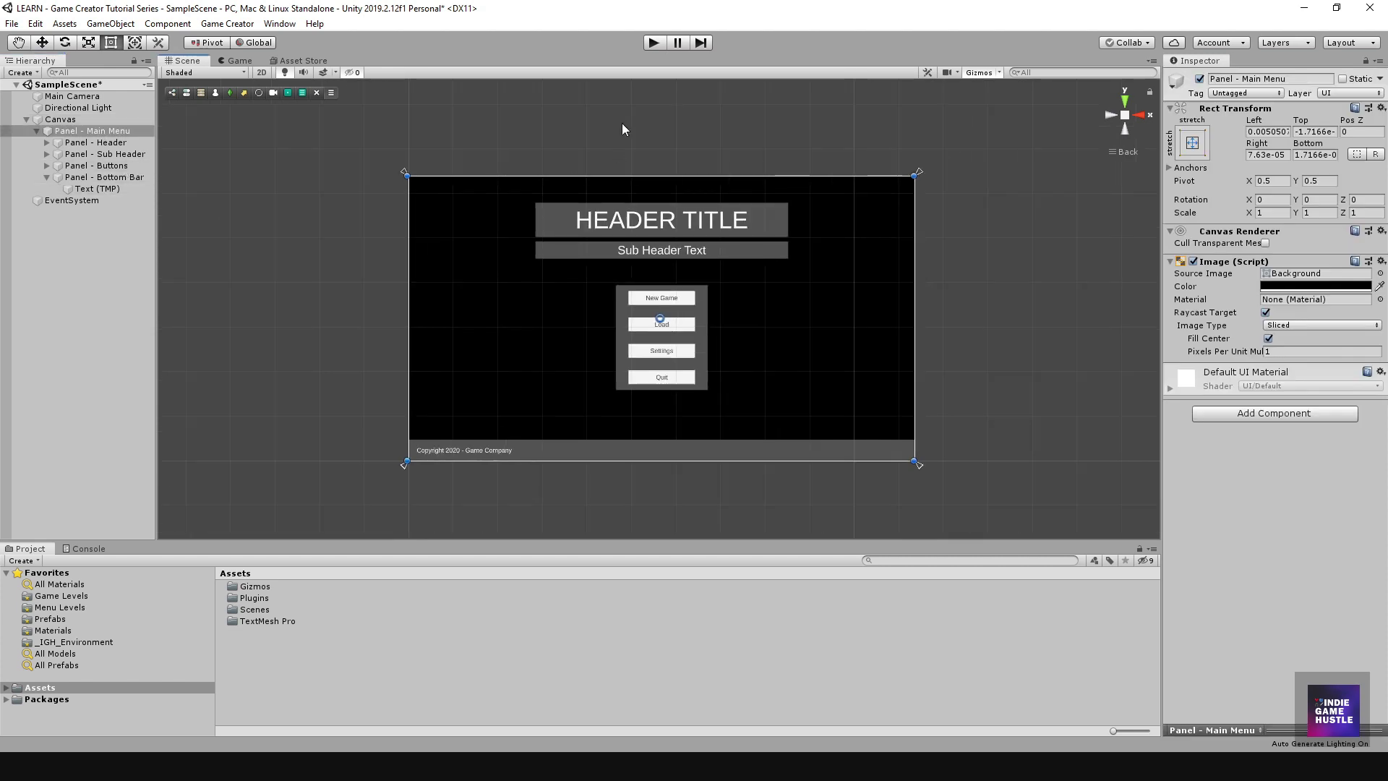
left_click(649, 45)
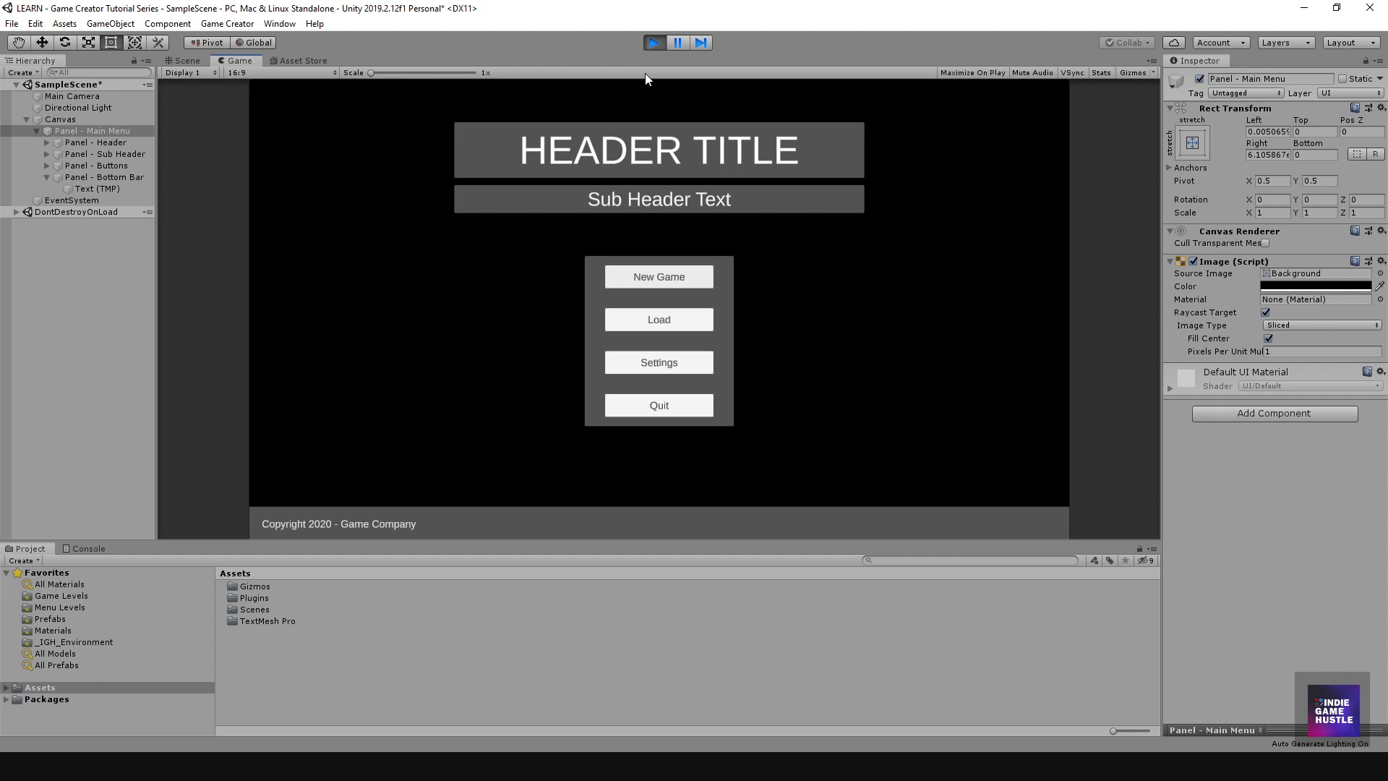
left_click(652, 44)
Move Panel - Main Menu diagonally up and right off the canvas, to about Left 2082 and Top -1154.
scroll(501, 237, "down", 4)
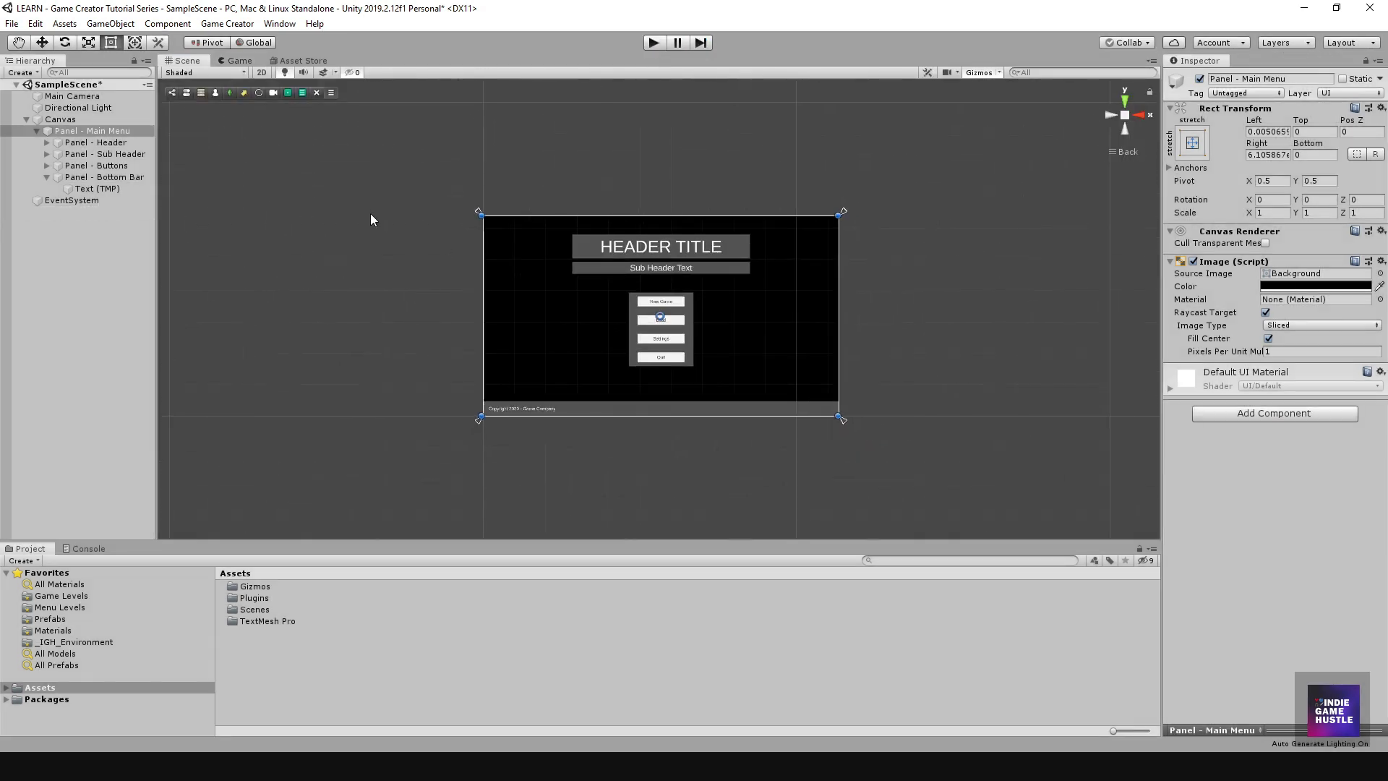
left_click(111, 289)
left_click(575, 300)
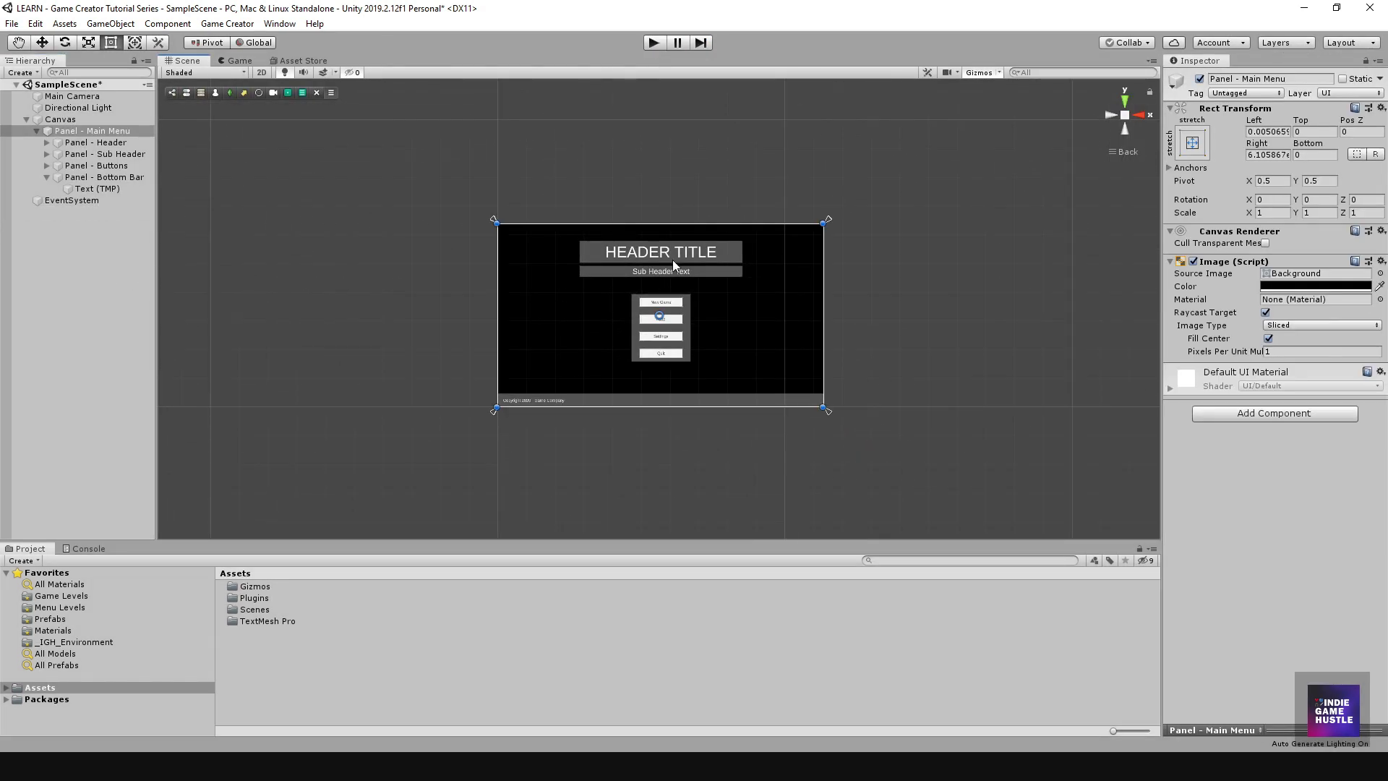
middle_click_drag(672, 259, 514, 377)
left_click_drag(515, 378, 801, 202)
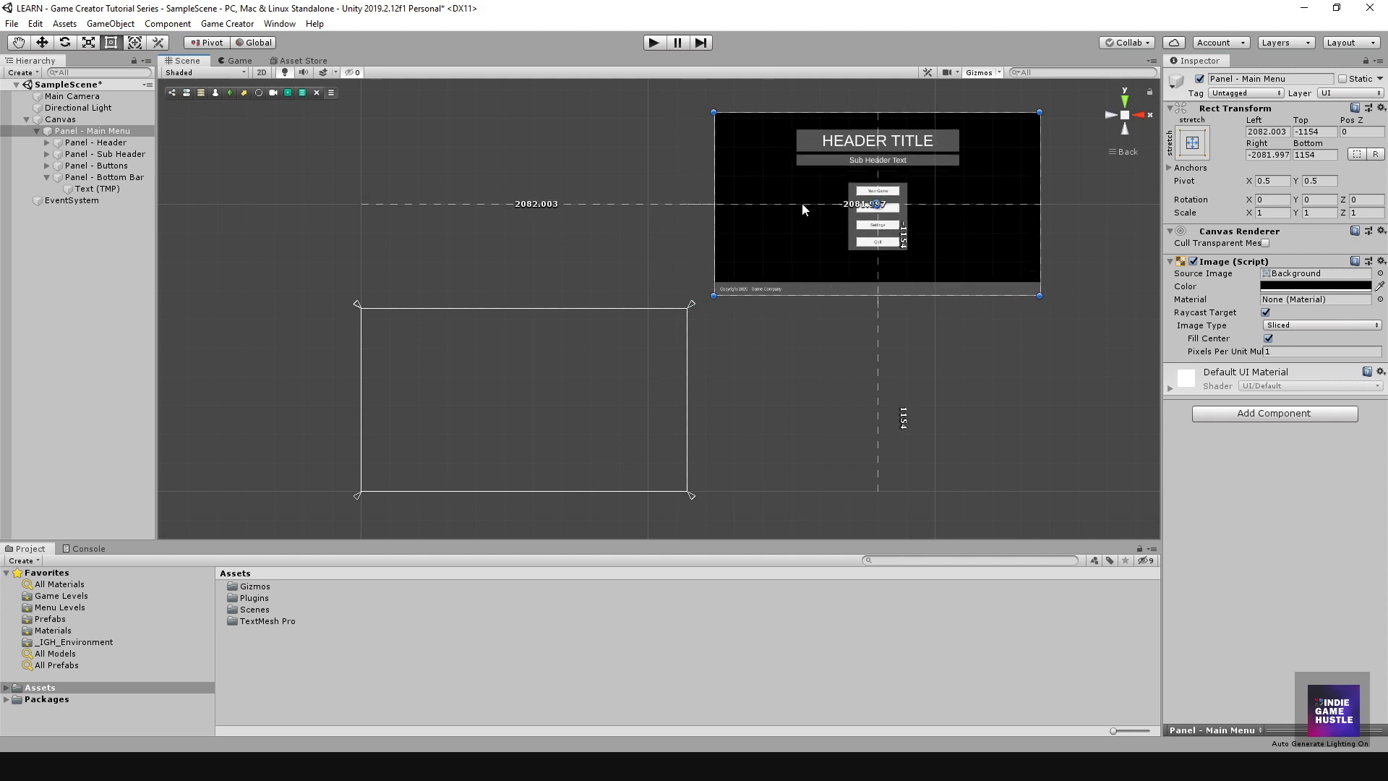
Play the scene to check the game view with the menu panel outside the canvas, and stop playback.
middle_click_drag(540, 84, 606, 83)
left_click(653, 44)
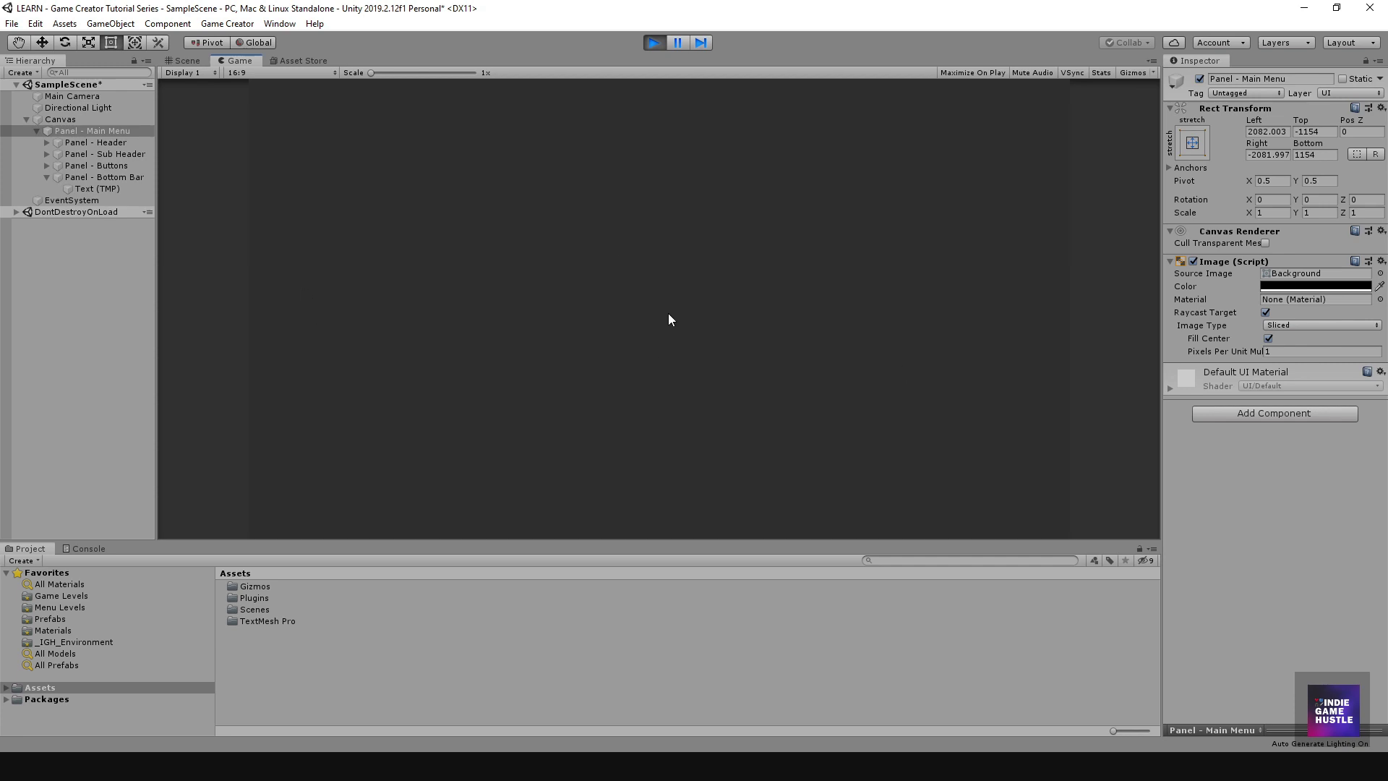
left_click(652, 43)
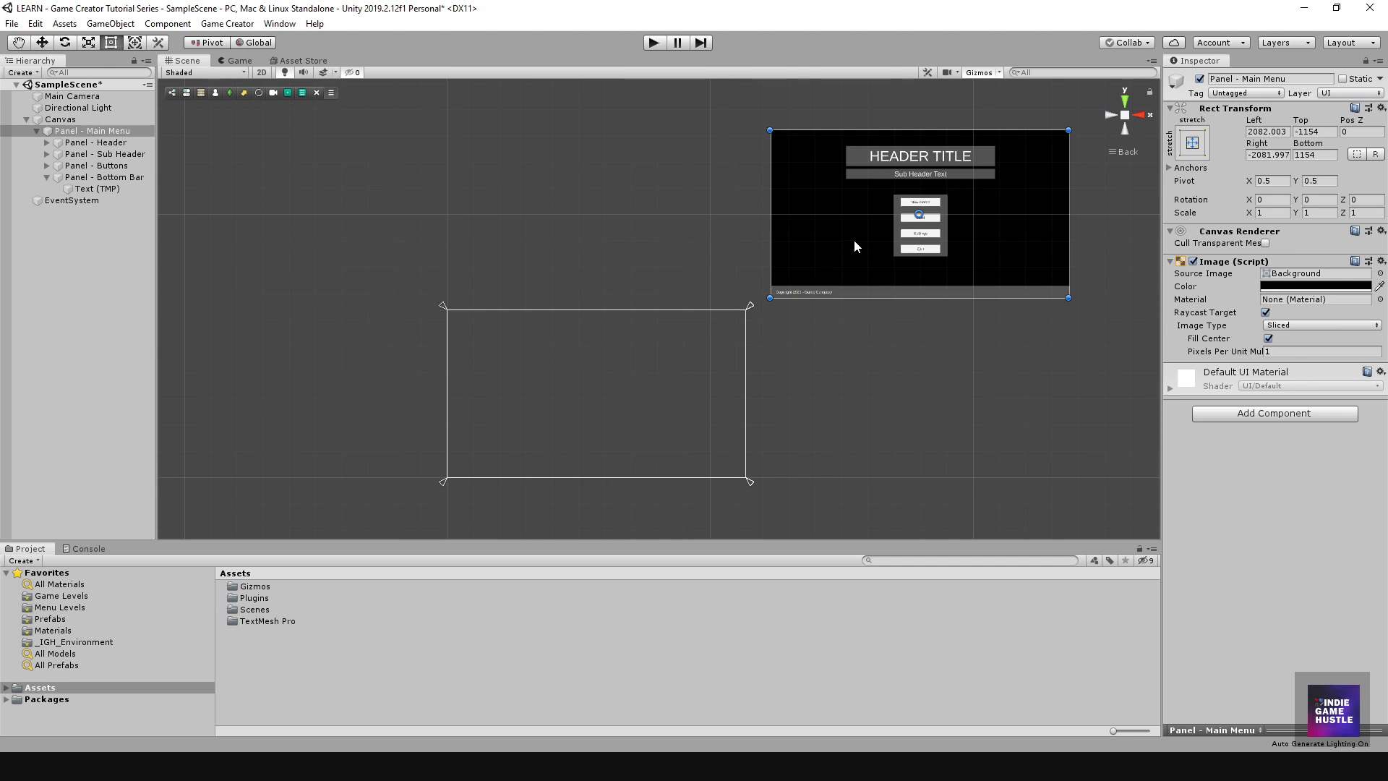
Move Panel - Main Menu straight above the canvas, aligned with its sides, at about Left 0 and Top -1331.
left_click_drag(852, 248, 524, 220)
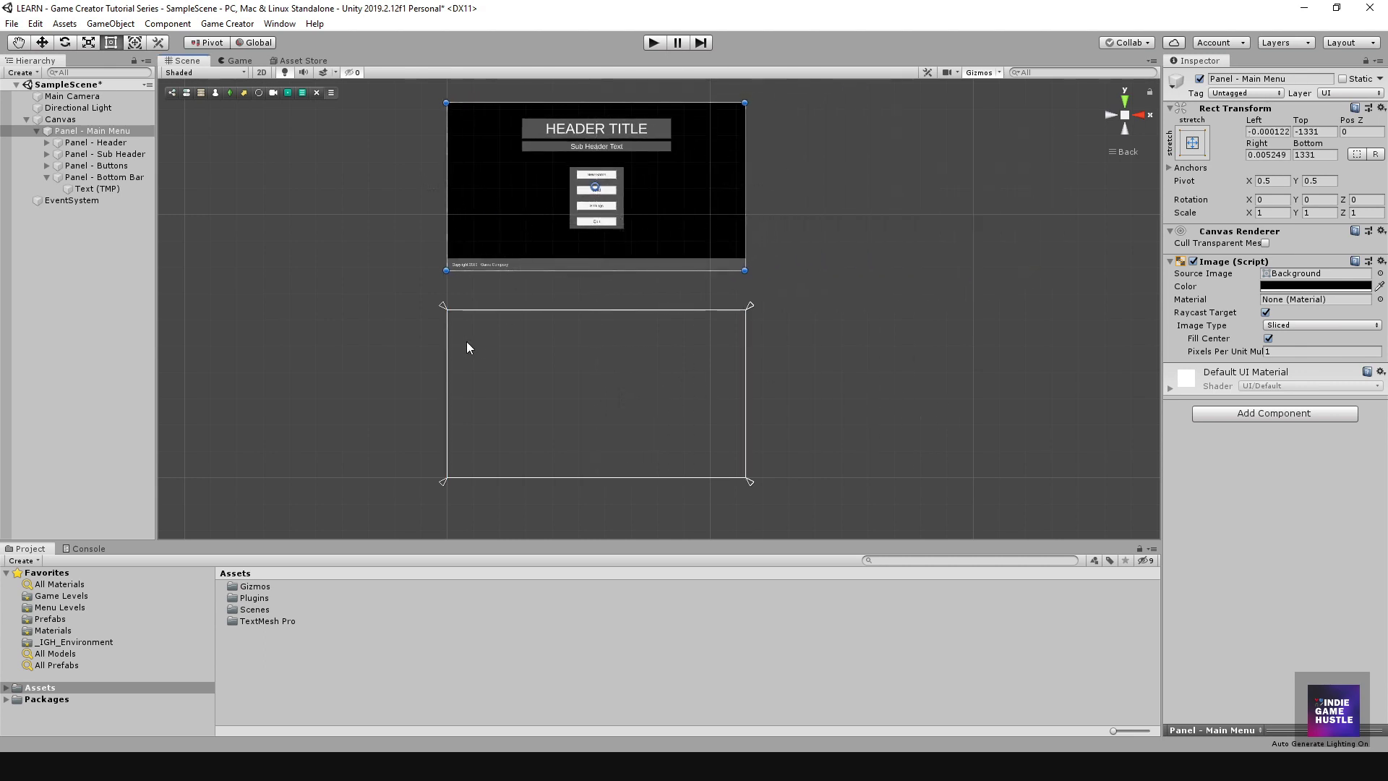
middle_click_drag(466, 341, 498, 345)
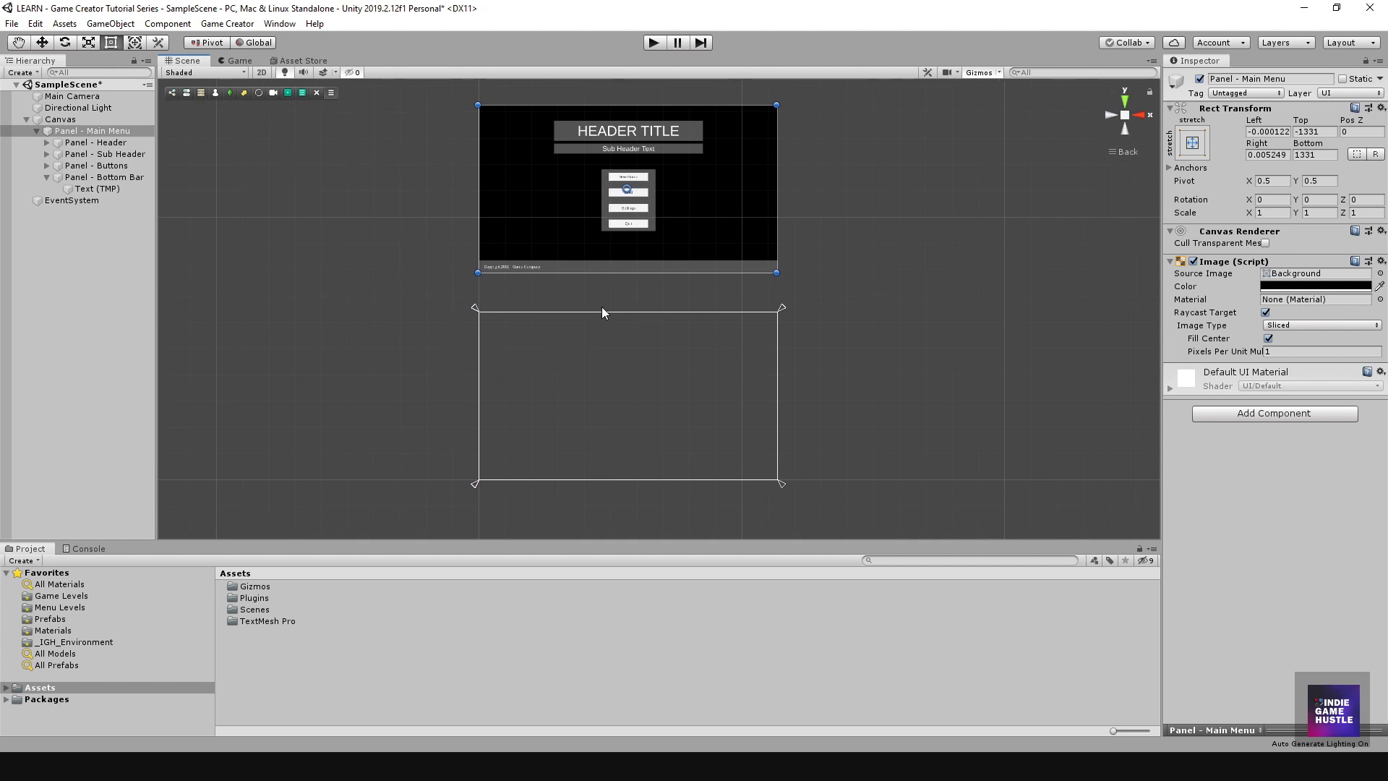
middle_click_drag(602, 312, 653, 313)
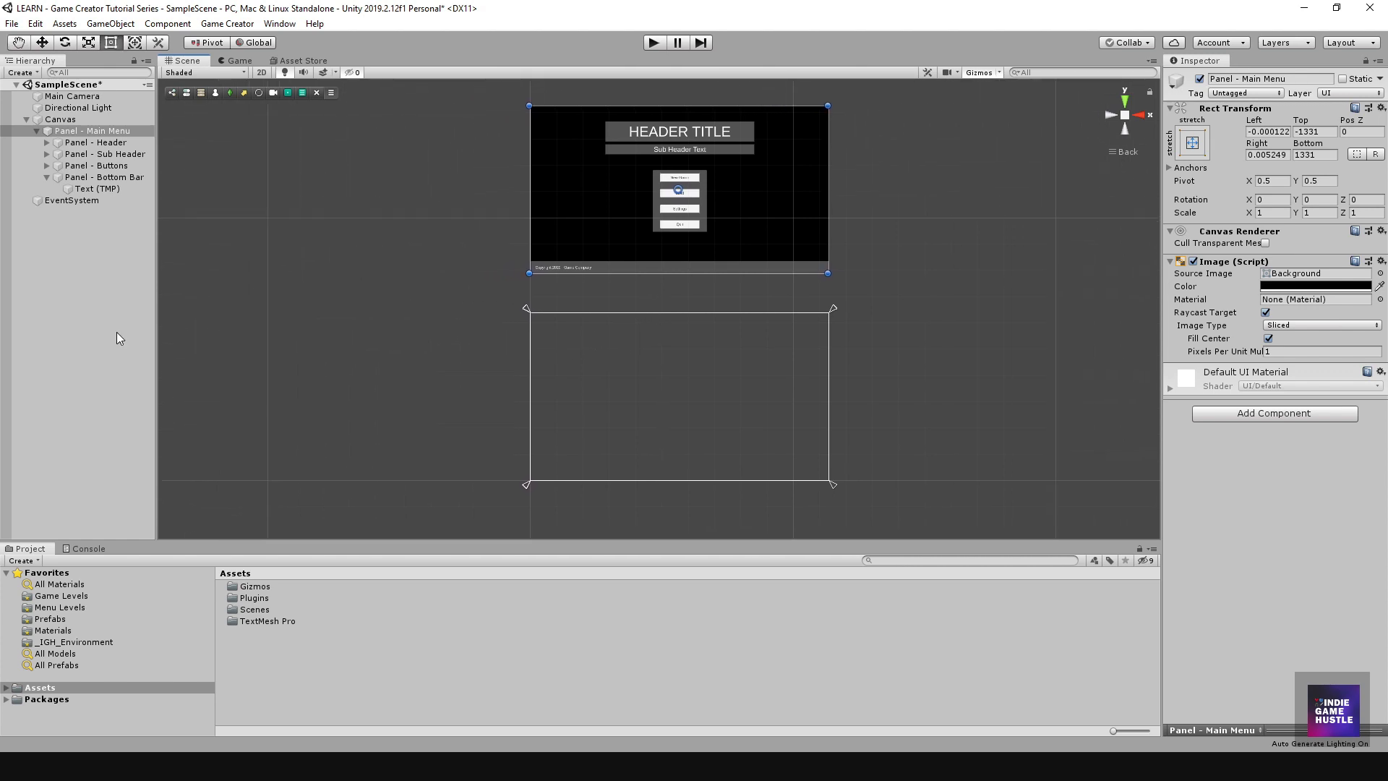
Collapse Panel - Bottom Bar and add a Game Creator Trigger as a child of Panel - Main Menu.
left_click(109, 311)
left_click(46, 177)
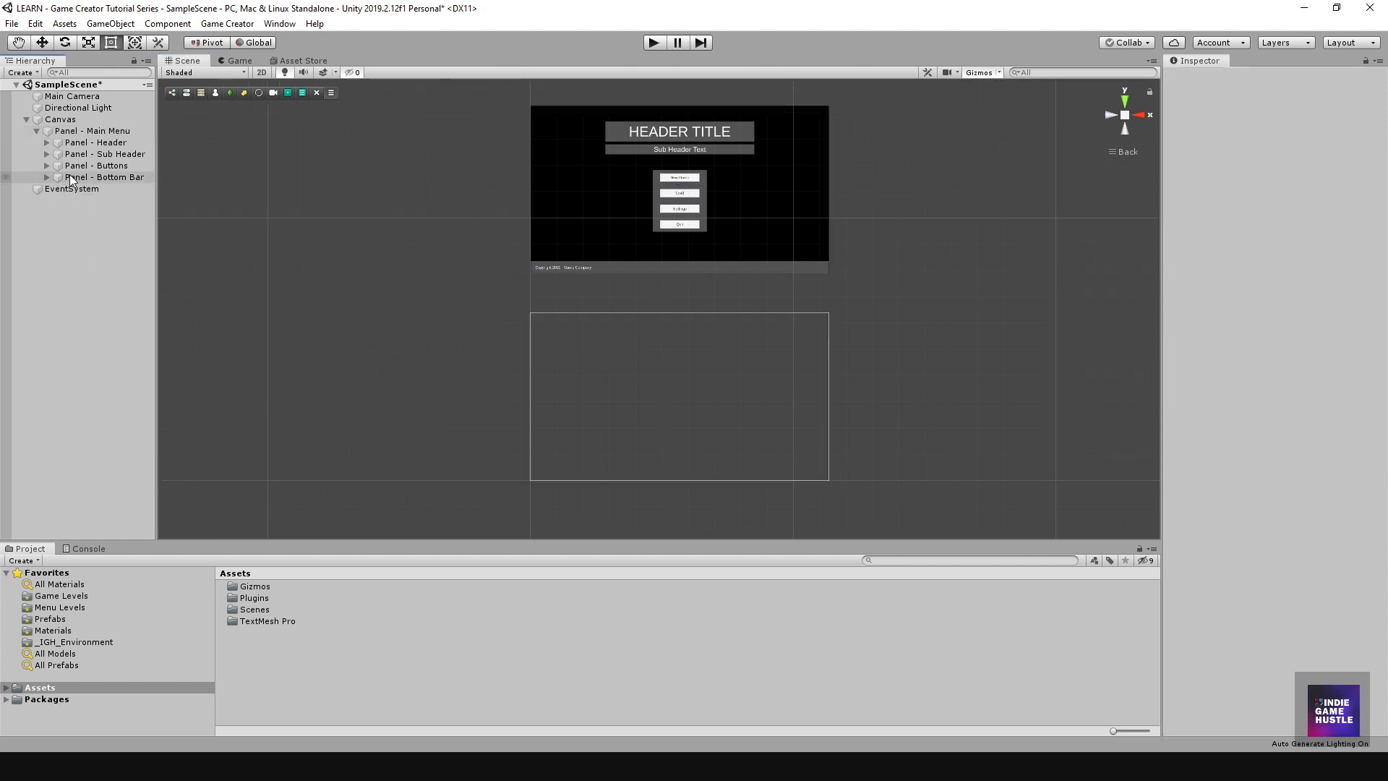
left_click(81, 132)
right_click(102, 135)
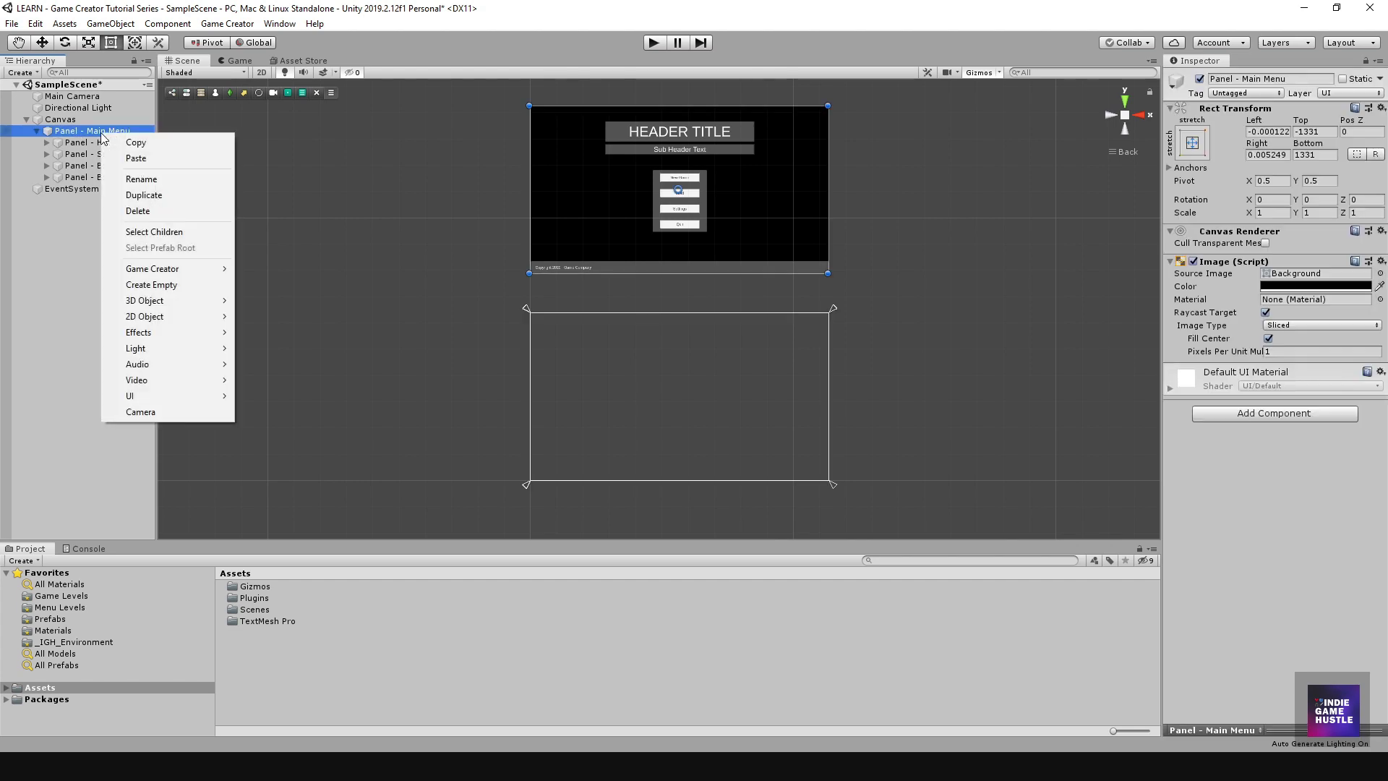
mouse_move(192, 270)
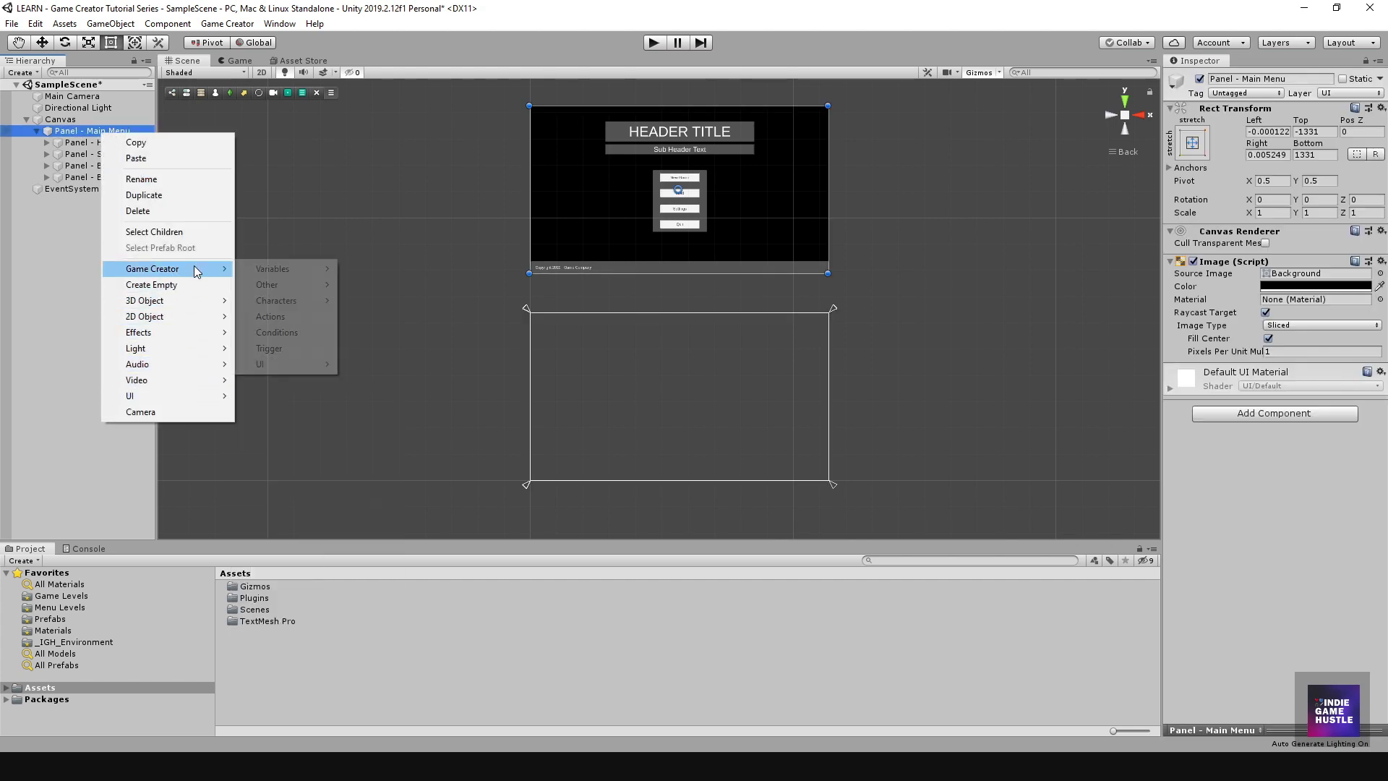
left_click(279, 351)
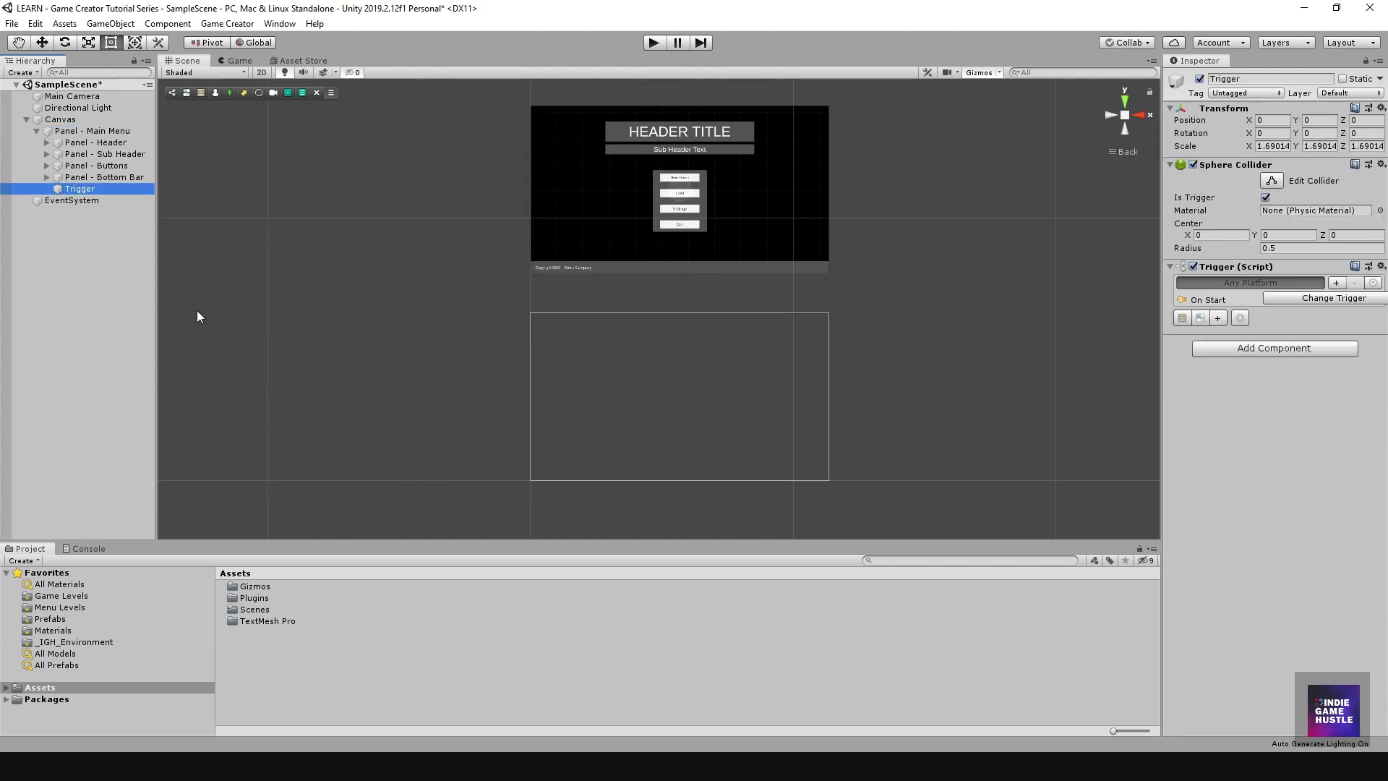
Add an Actions object to the Trigger's On Start event and open it for editing.
left_click(85, 249)
left_click(78, 190)
left_click(1183, 318)
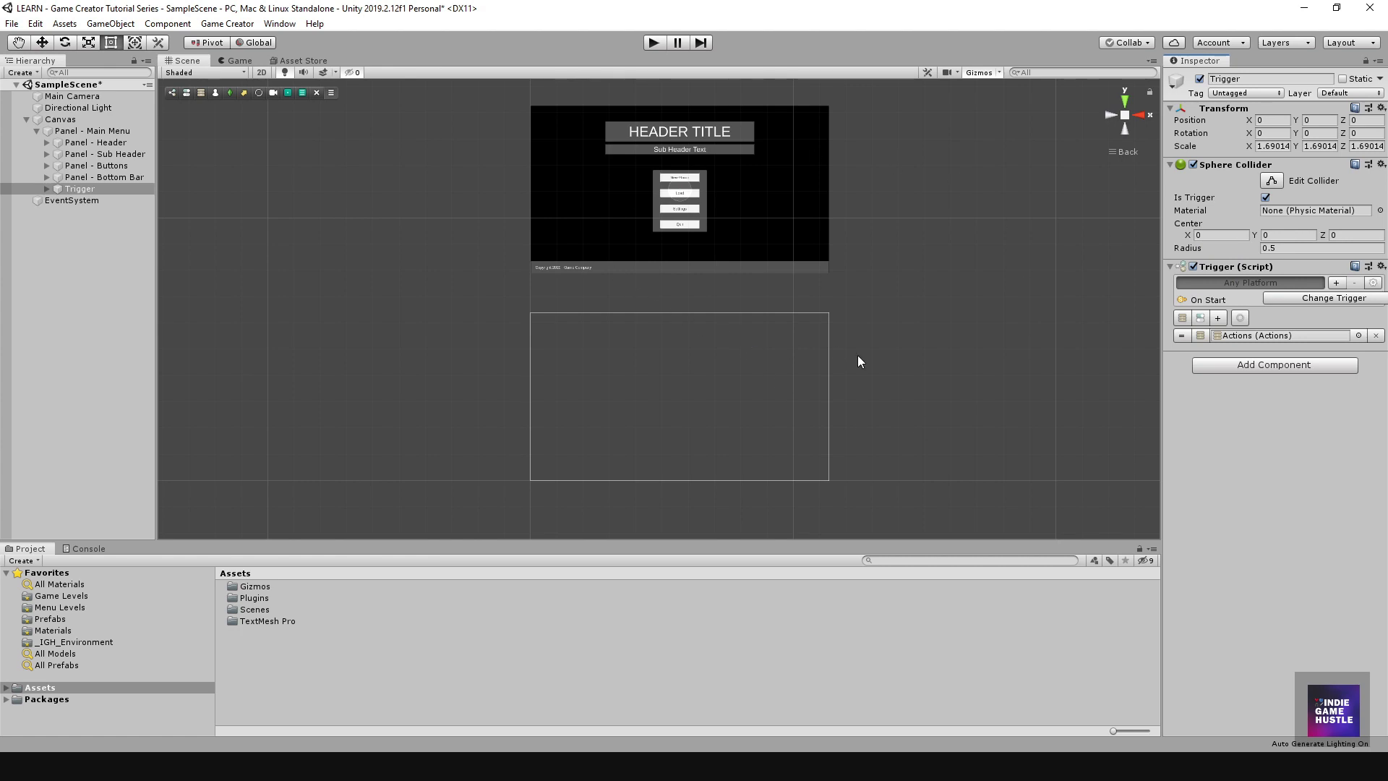
double_click(1234, 336)
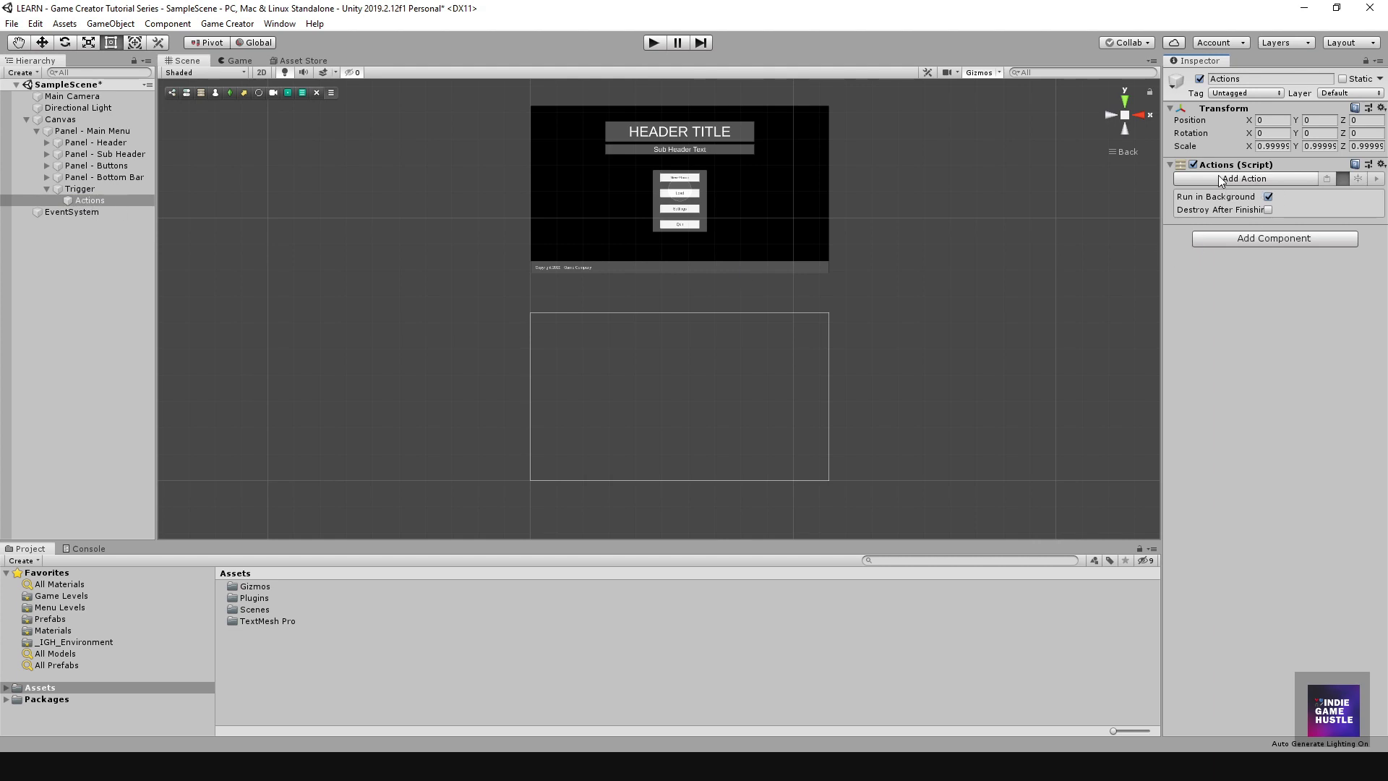
Add an action that changes transform properties and target the game object Panel - Main Menu.
mouse_move(1227, 201)
left_click(1229, 180)
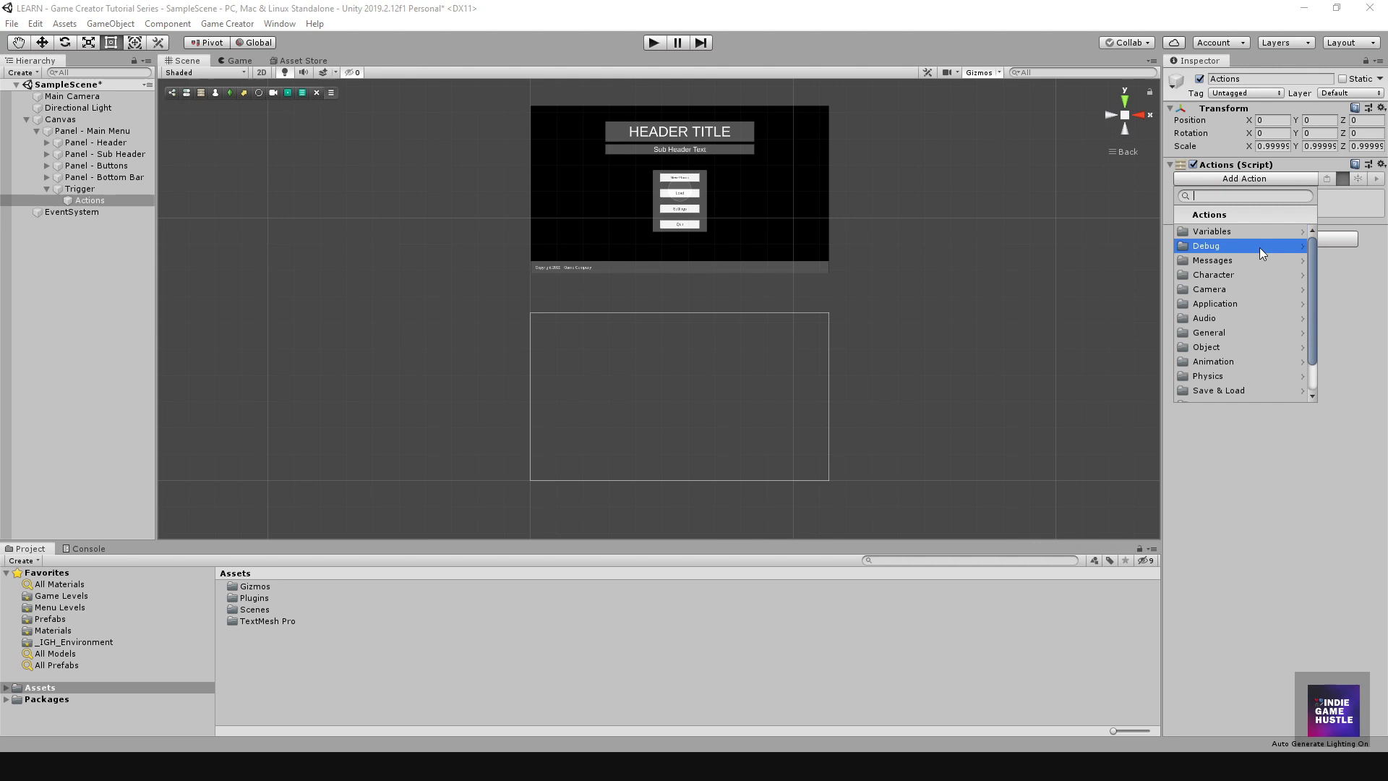
left_click_drag(1312, 255, 1317, 297)
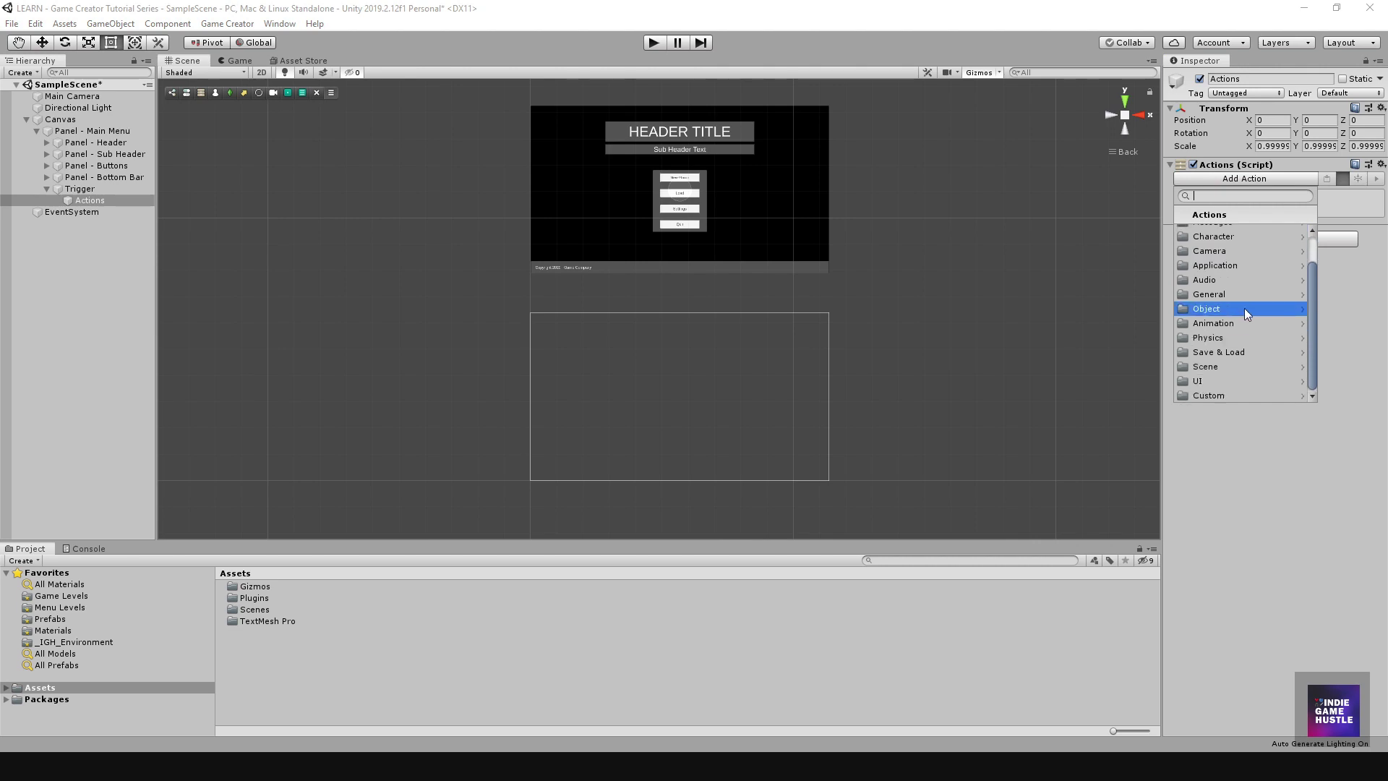
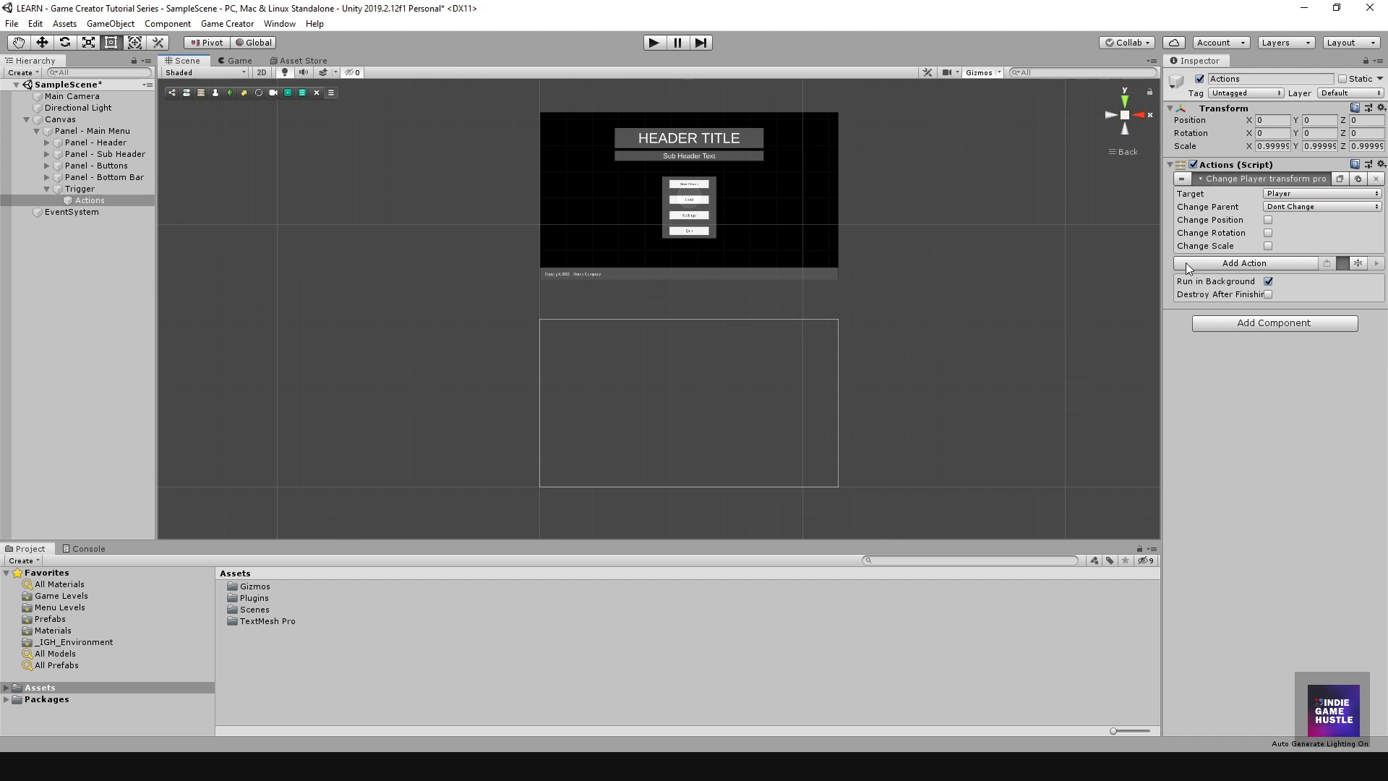
left_click_drag(1156, 210, 1049, 211)
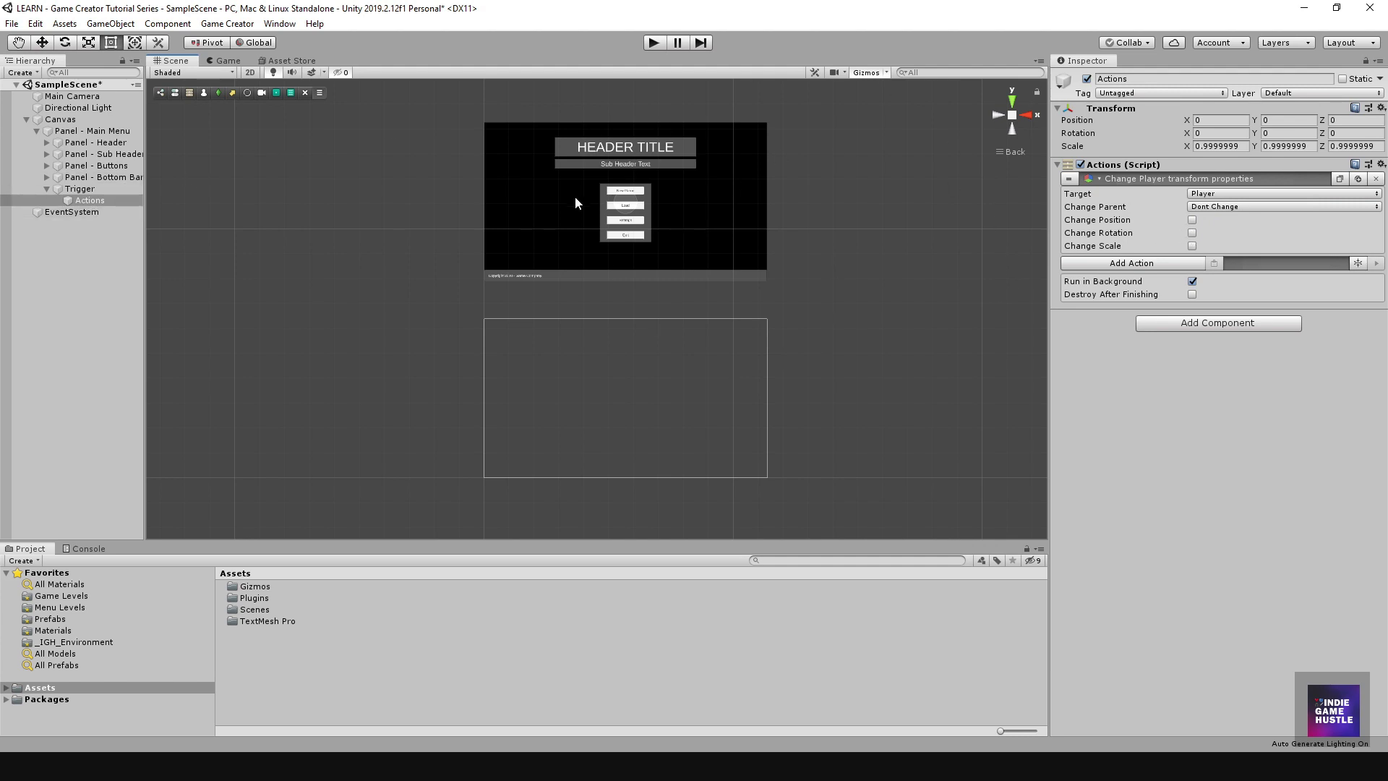
left_click(1215, 195)
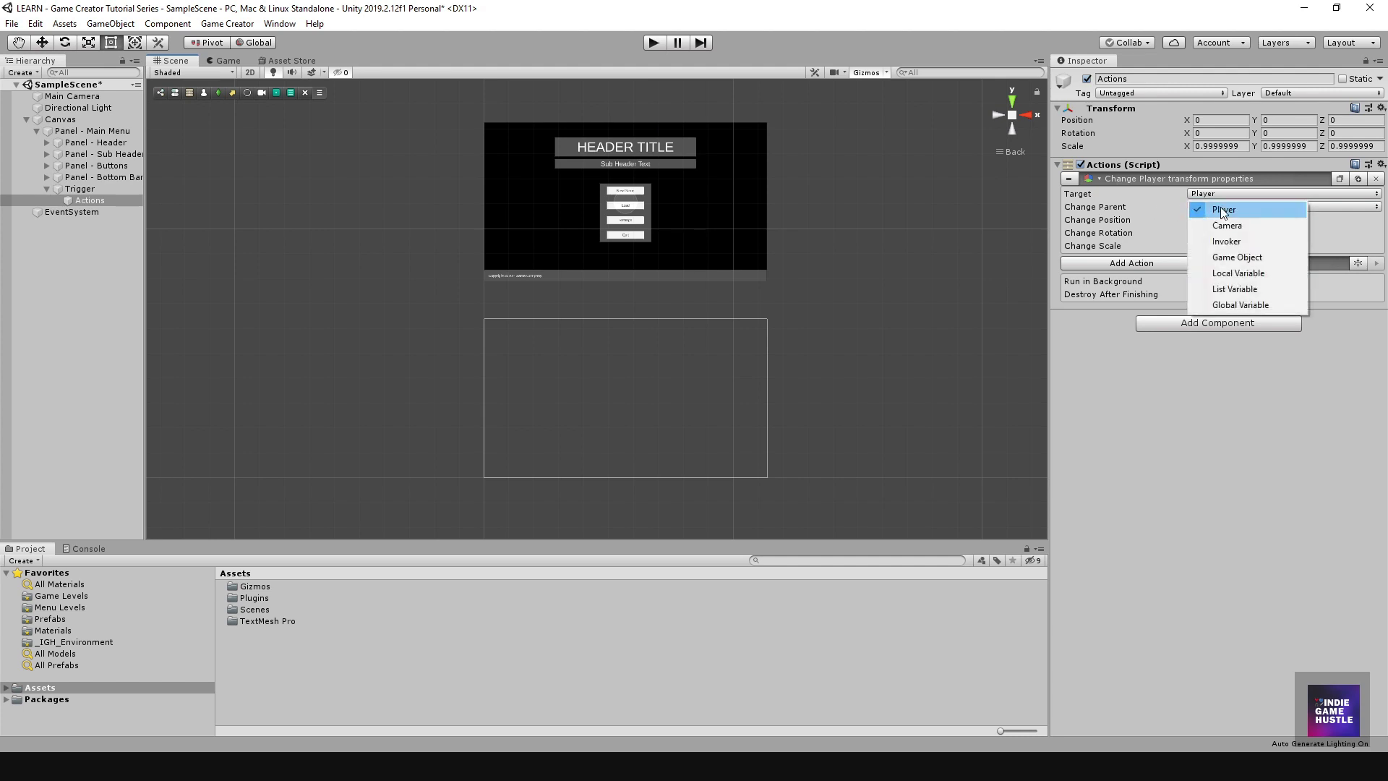
left_click(1234, 257)
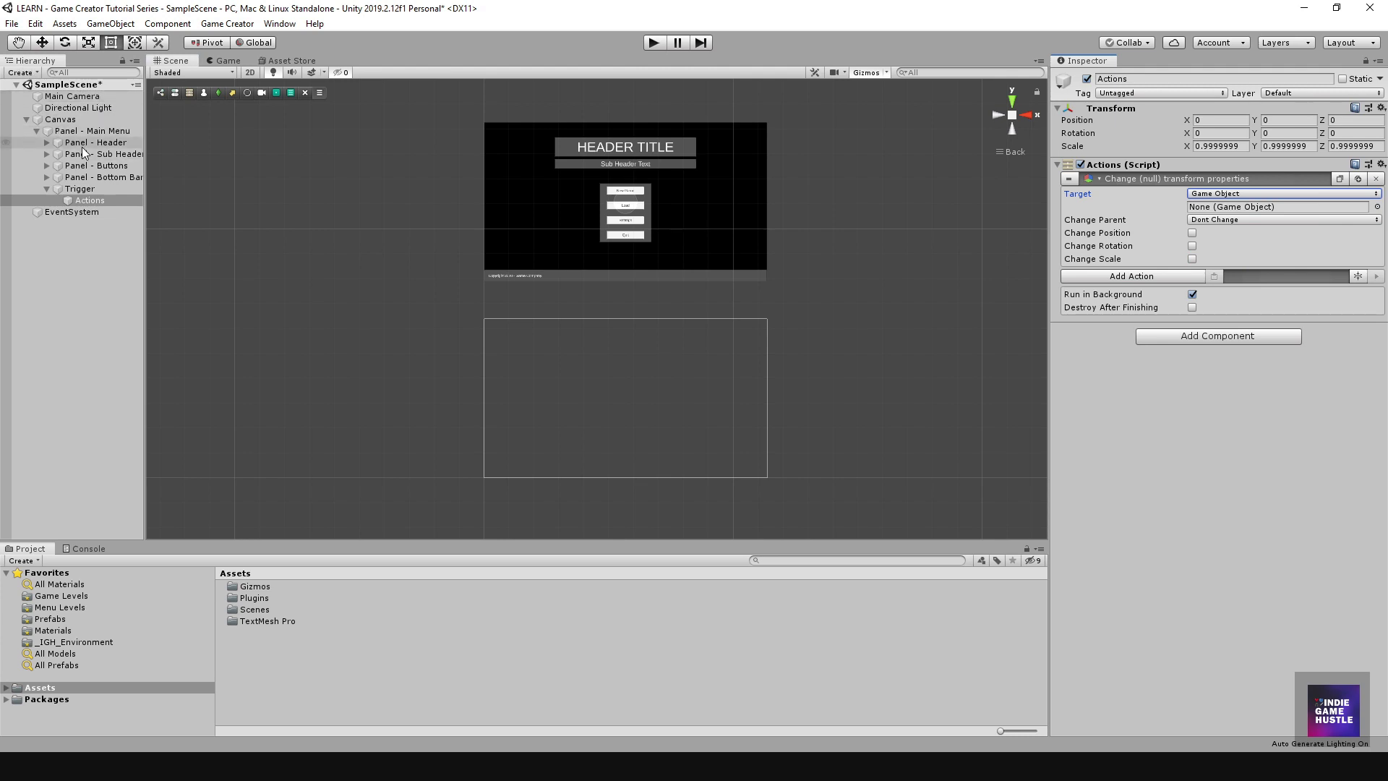
left_click_drag(76, 131, 1219, 212)
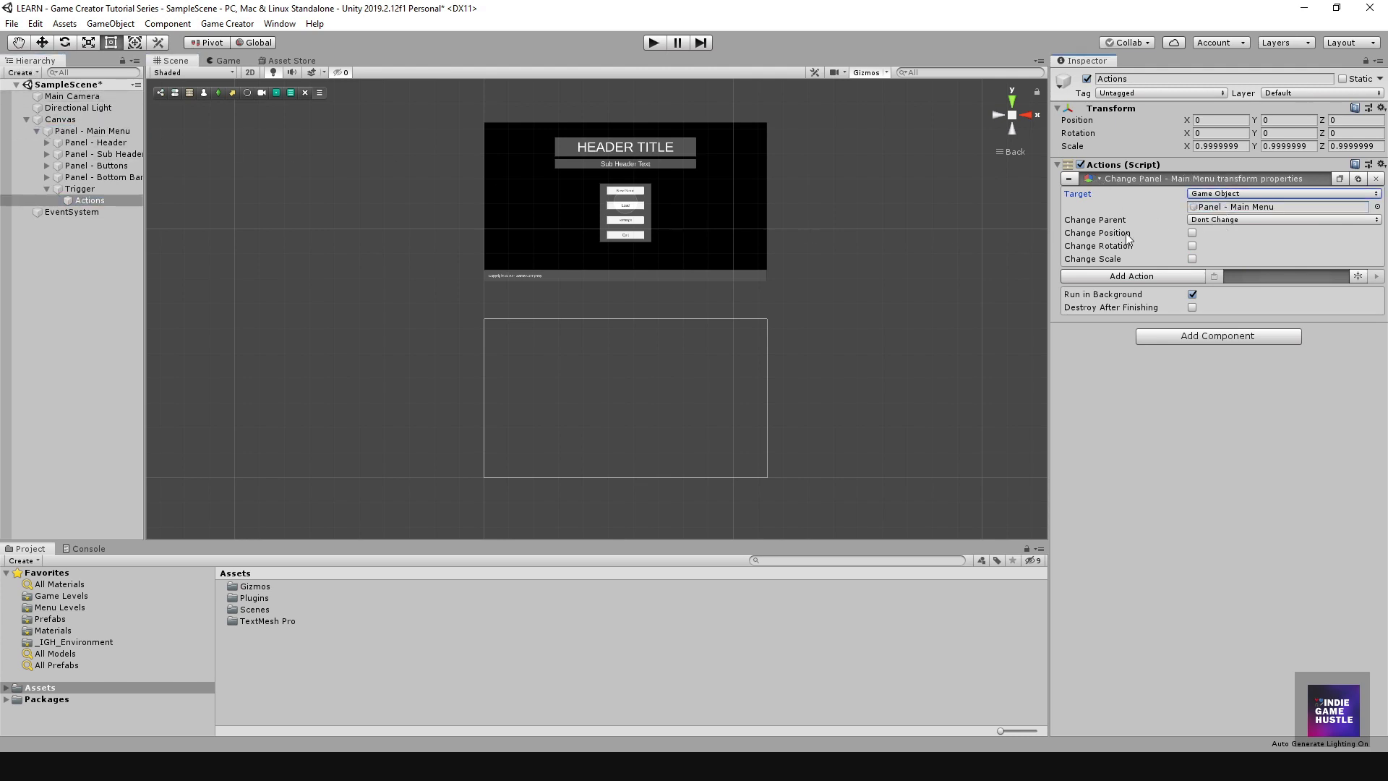
Keep the action's parent at Dont Change and enable Change Position with Local relativity at 0, 0, 0.
left_click(1220, 218)
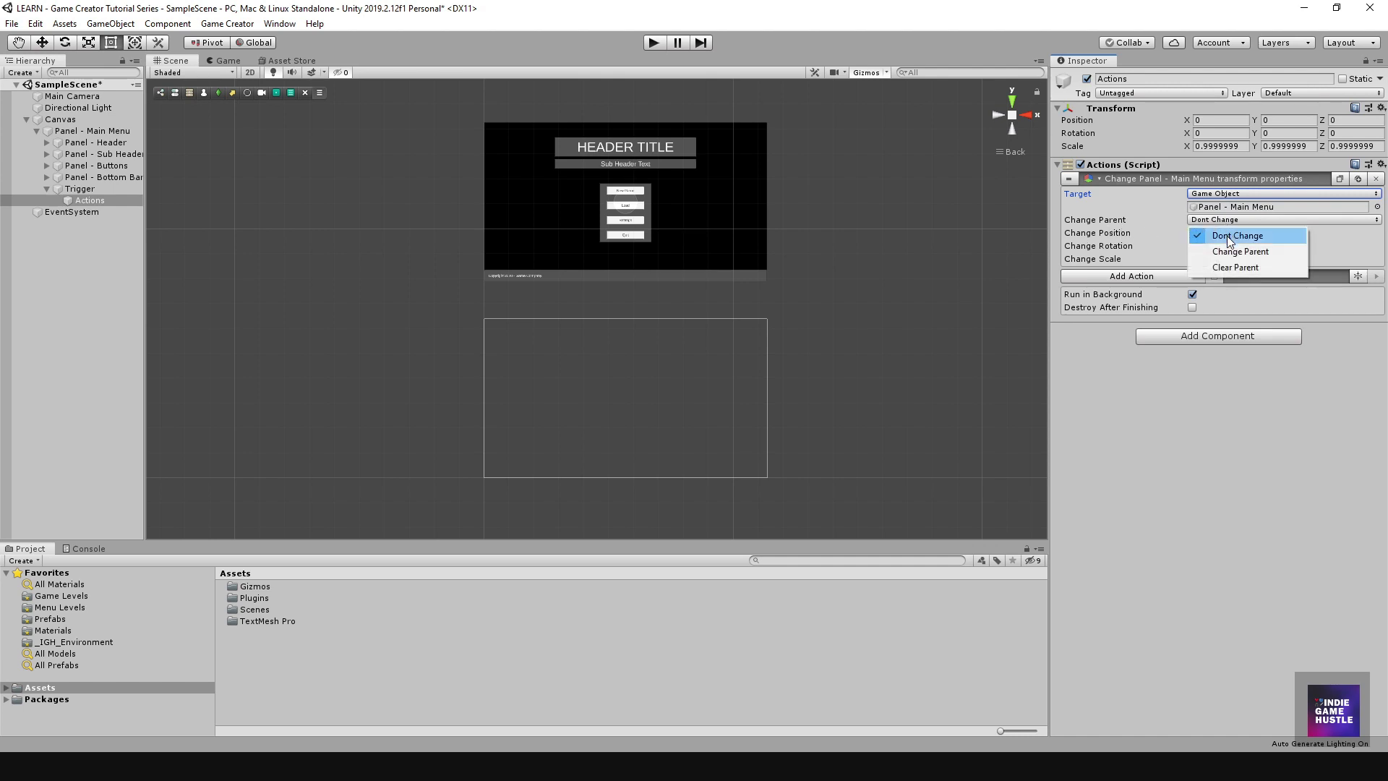
left_click(1228, 237)
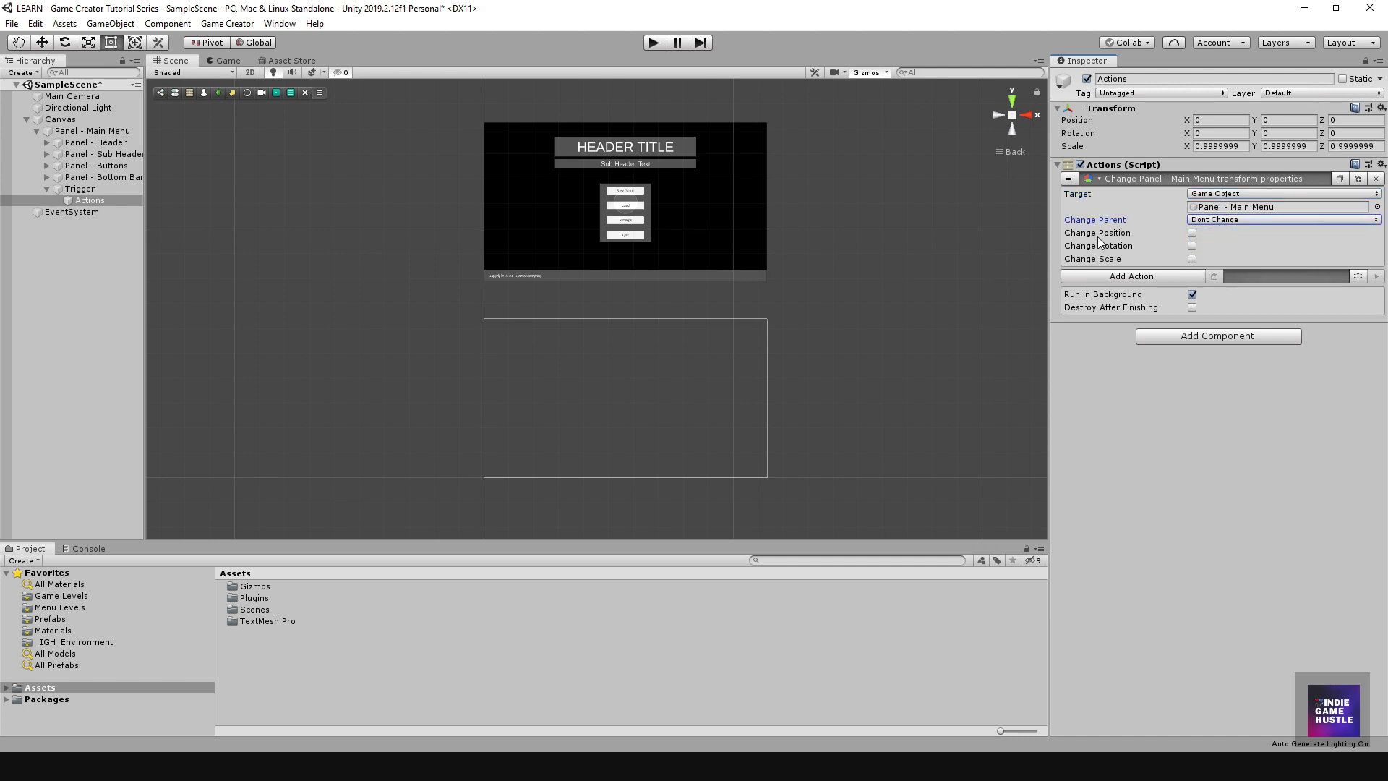
left_click(1192, 232)
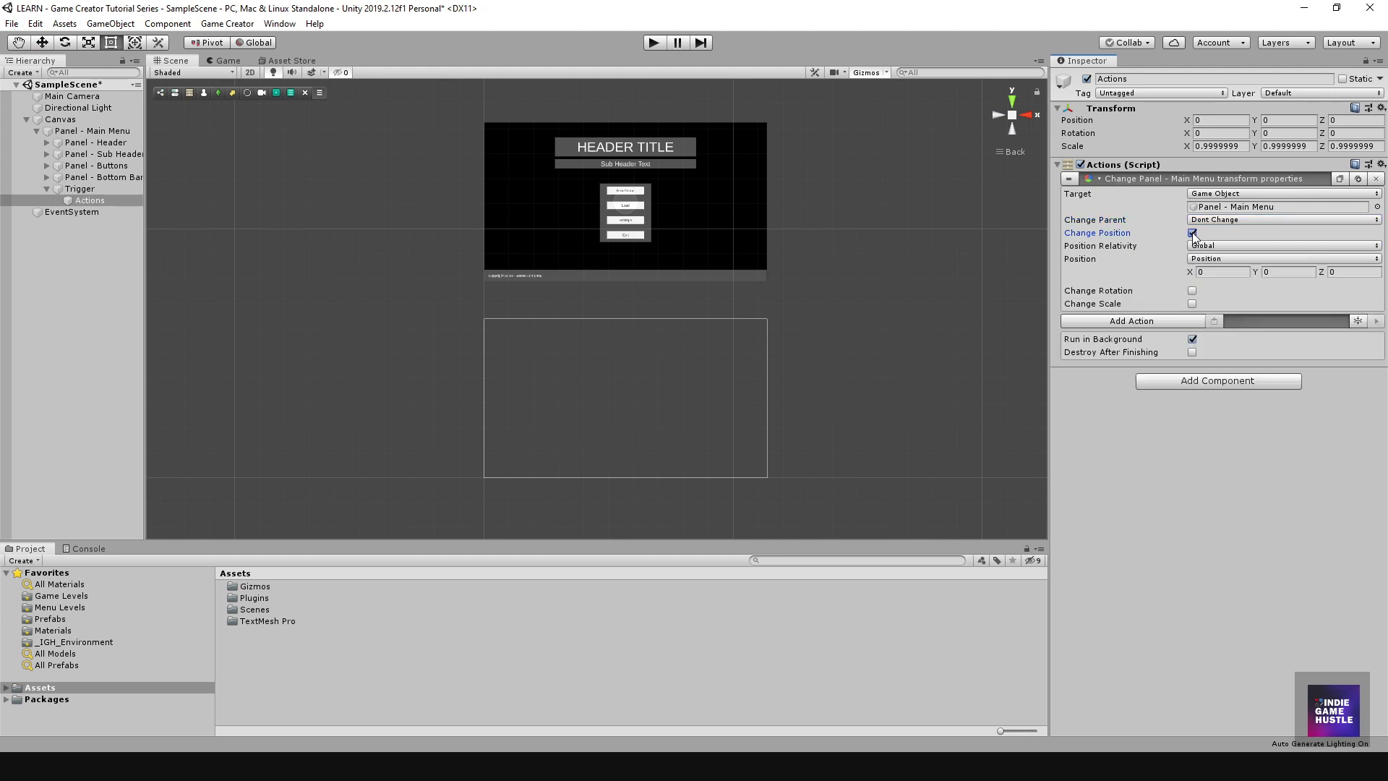
left_click(1208, 246)
left_click(1223, 262)
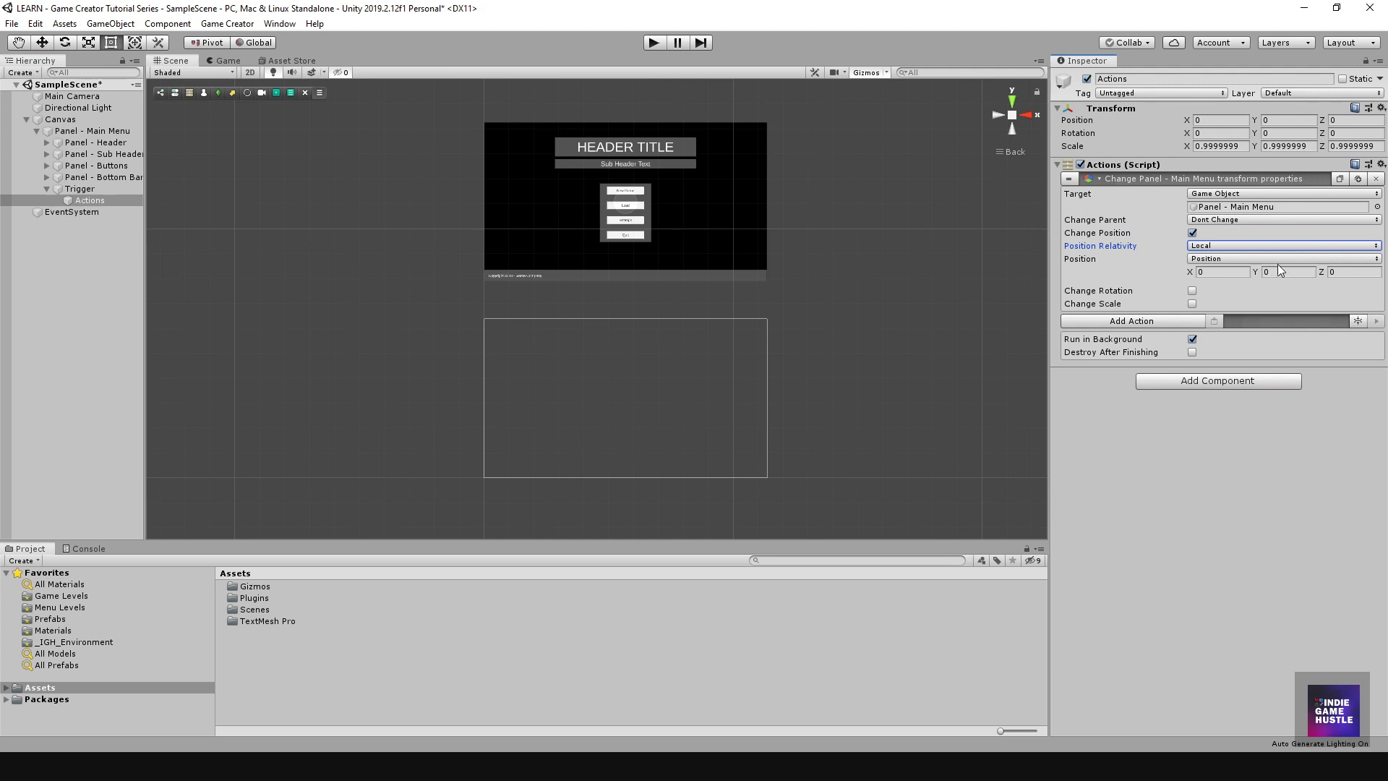
left_click(1208, 475)
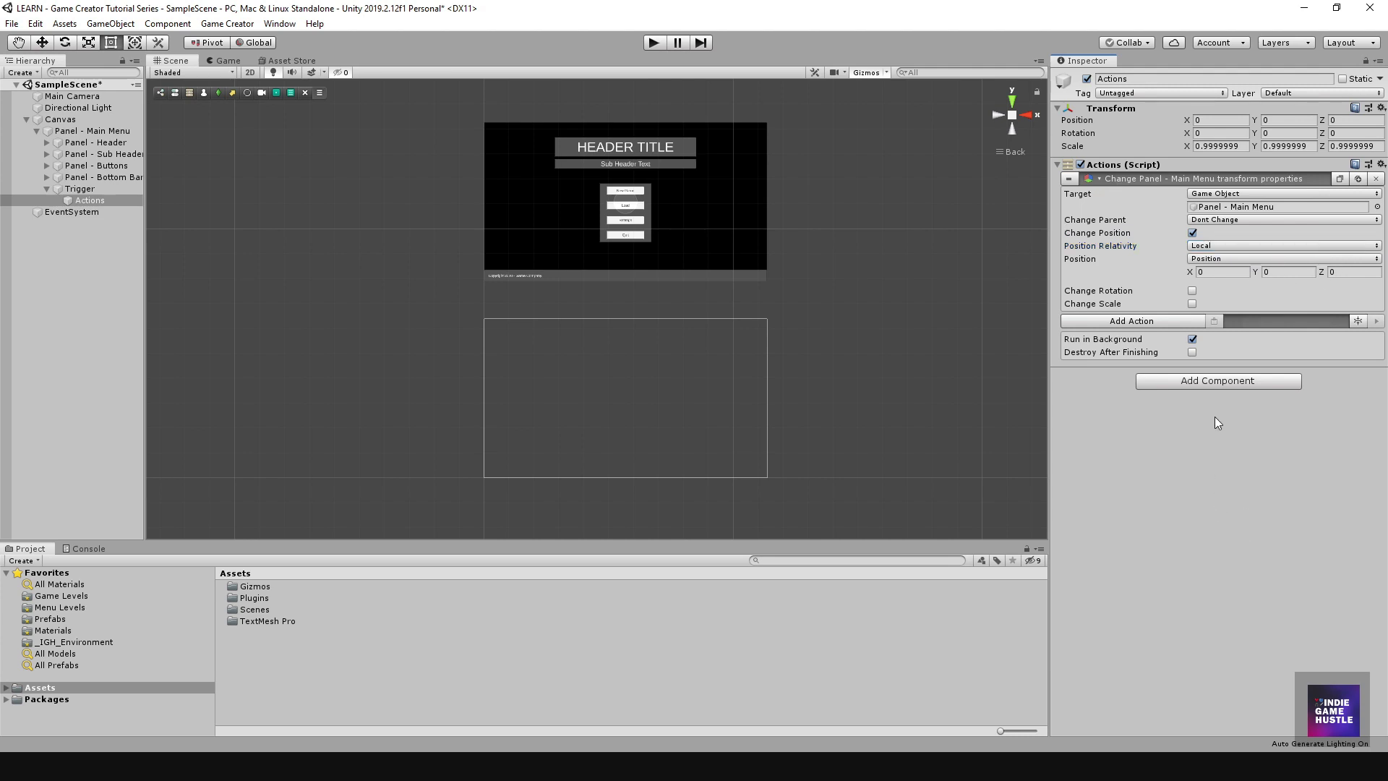
left_click_drag(1046, 271, 1122, 271)
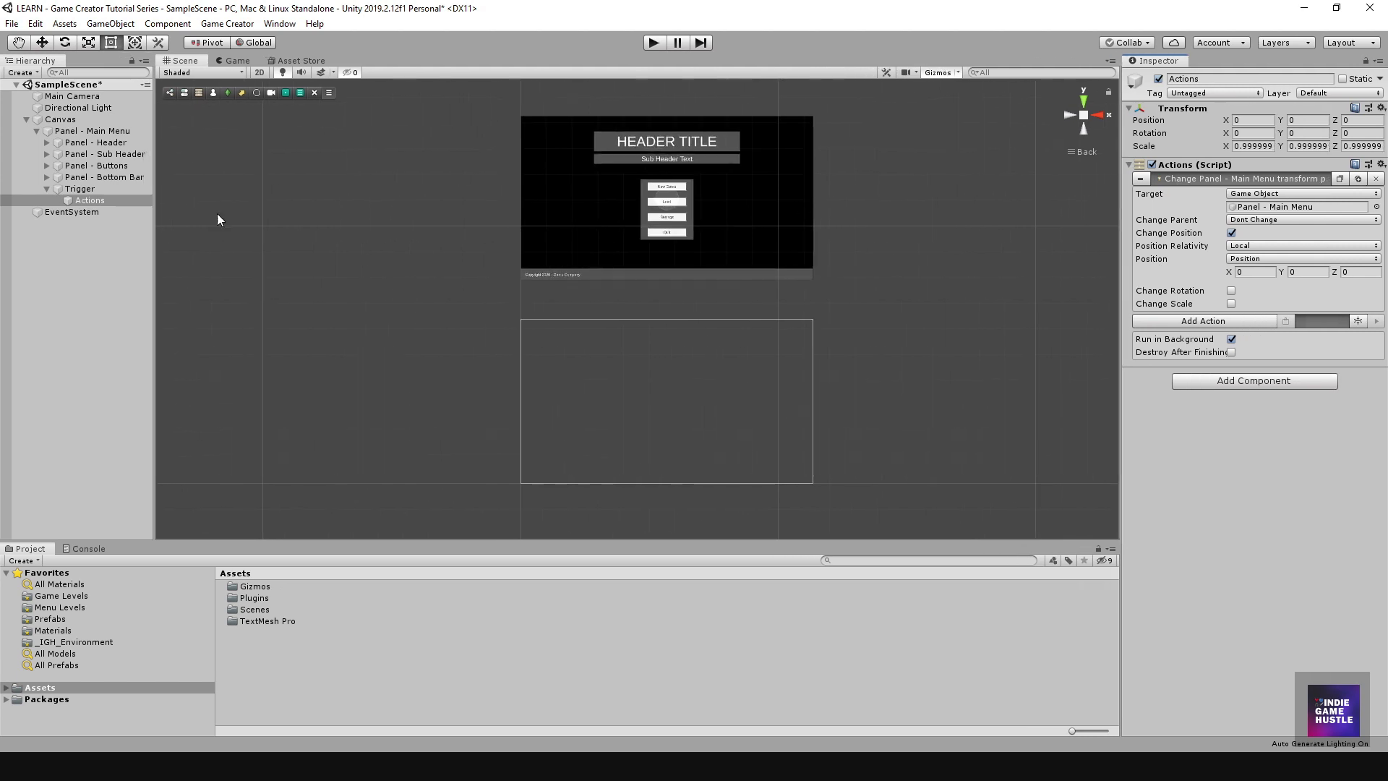
Review the Trigger and its Actions, play the scene to check the menu panel's placement, and stop playback.
left_click(87, 189)
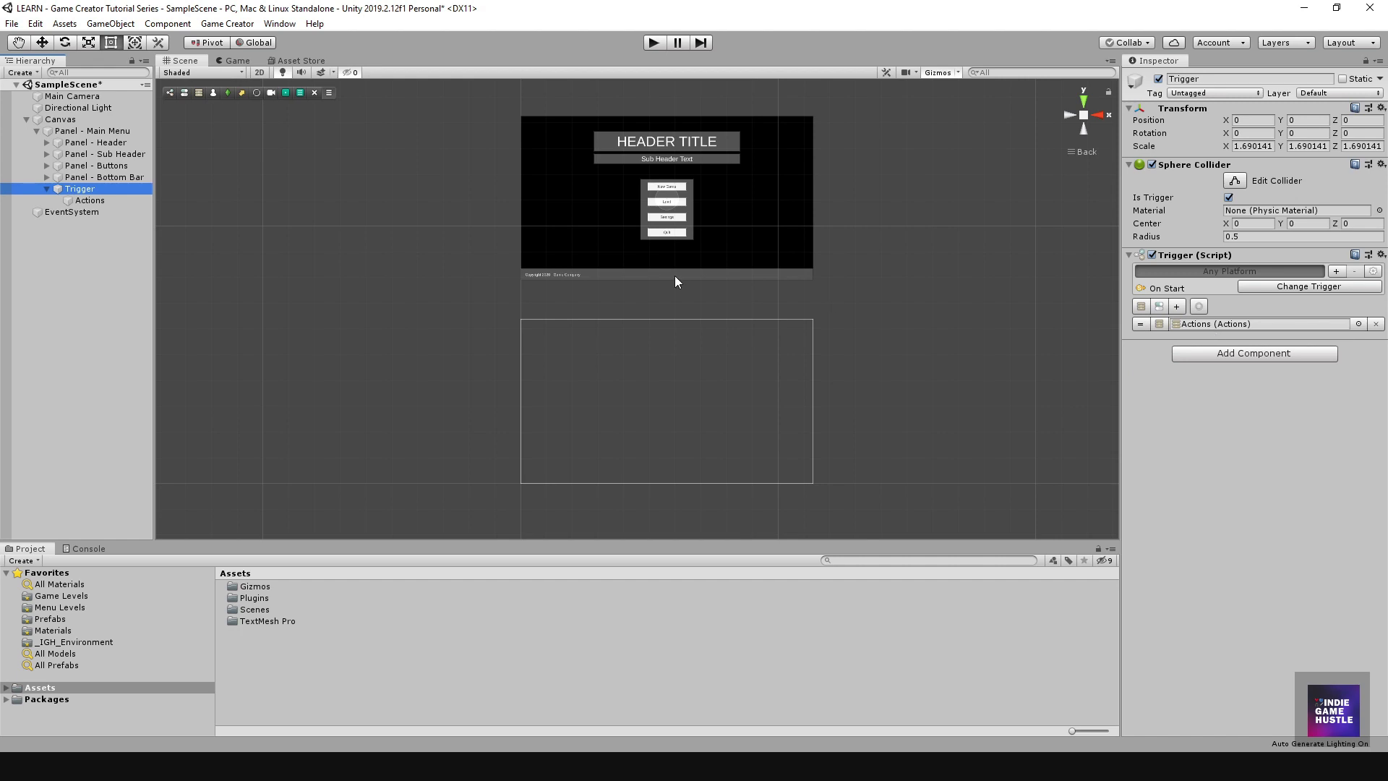
left_click(118, 199)
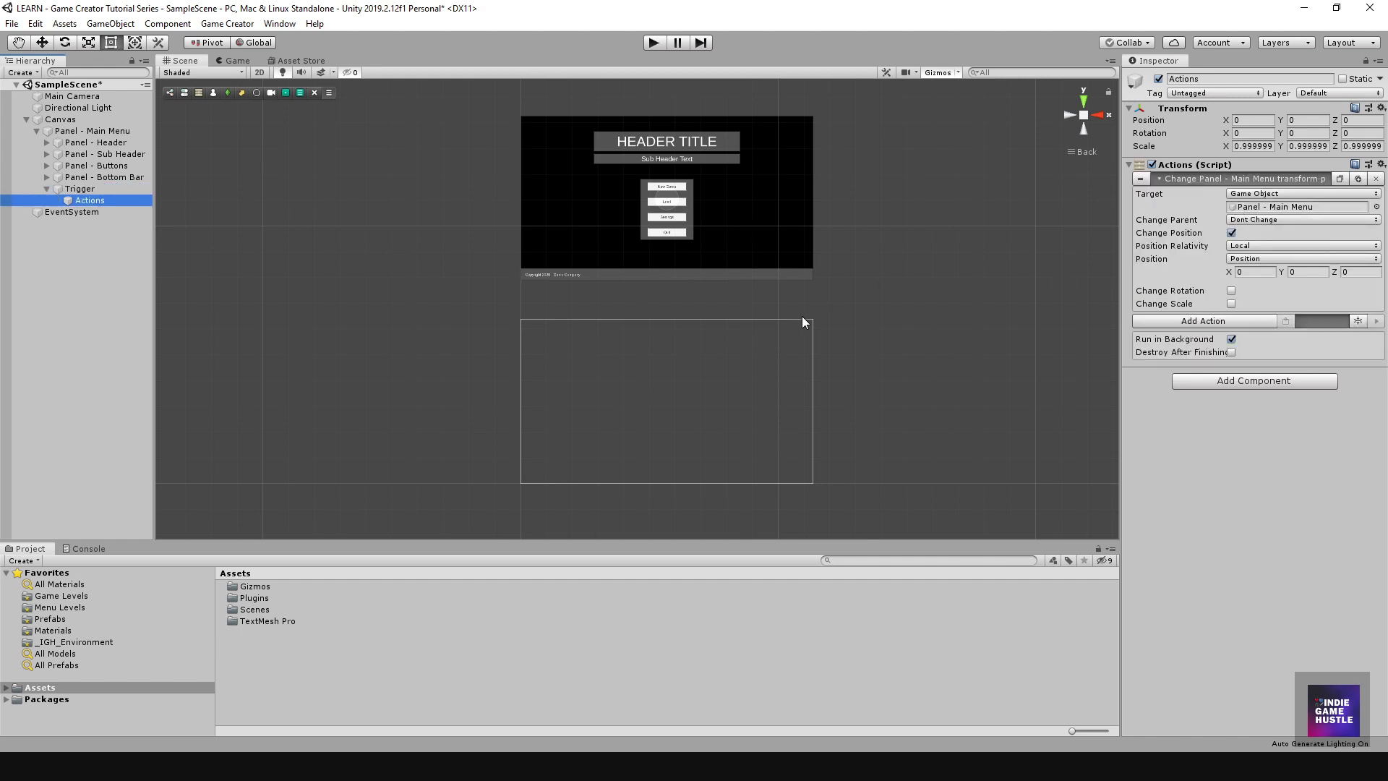
scroll(709, 292, "down", 1)
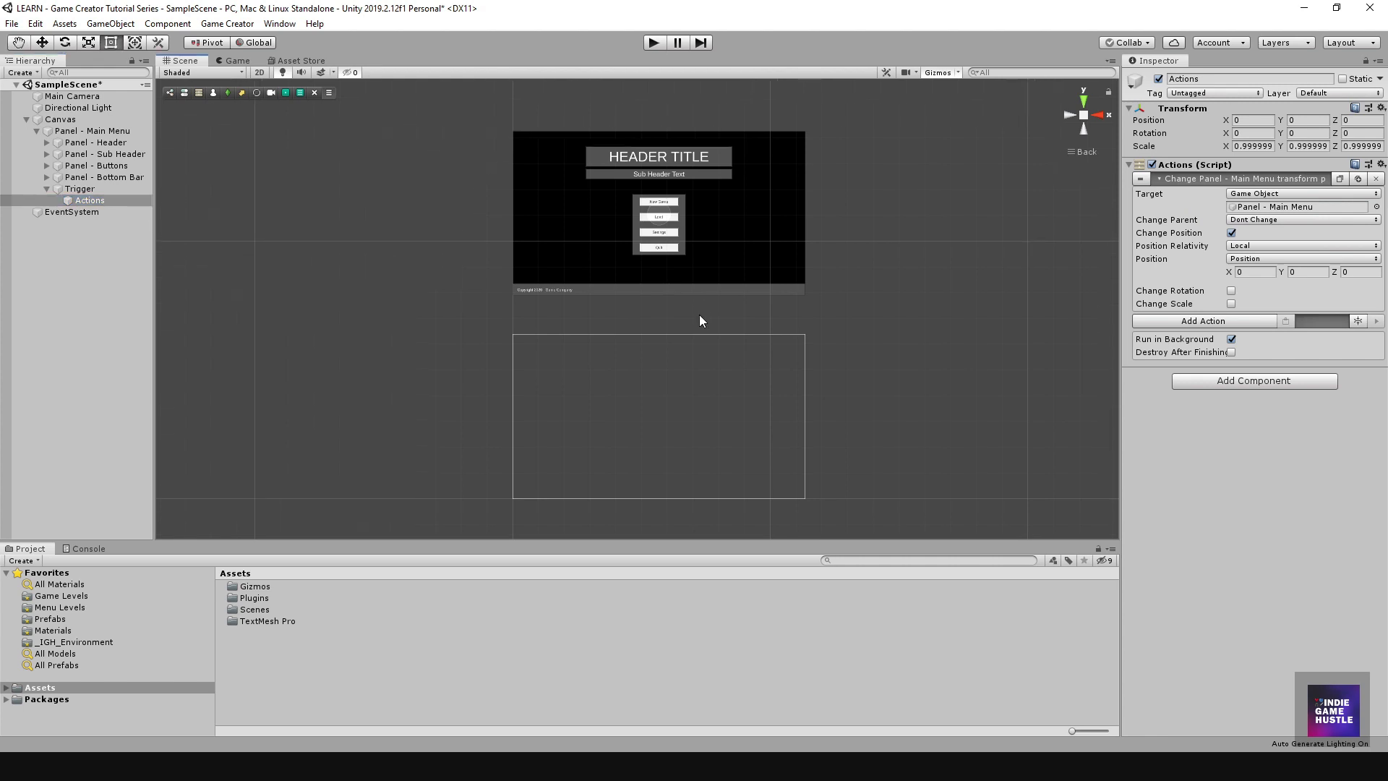
scroll(700, 318, "down", 1)
middle_click_drag(697, 323, 685, 328)
scroll(577, 269, "up", 1)
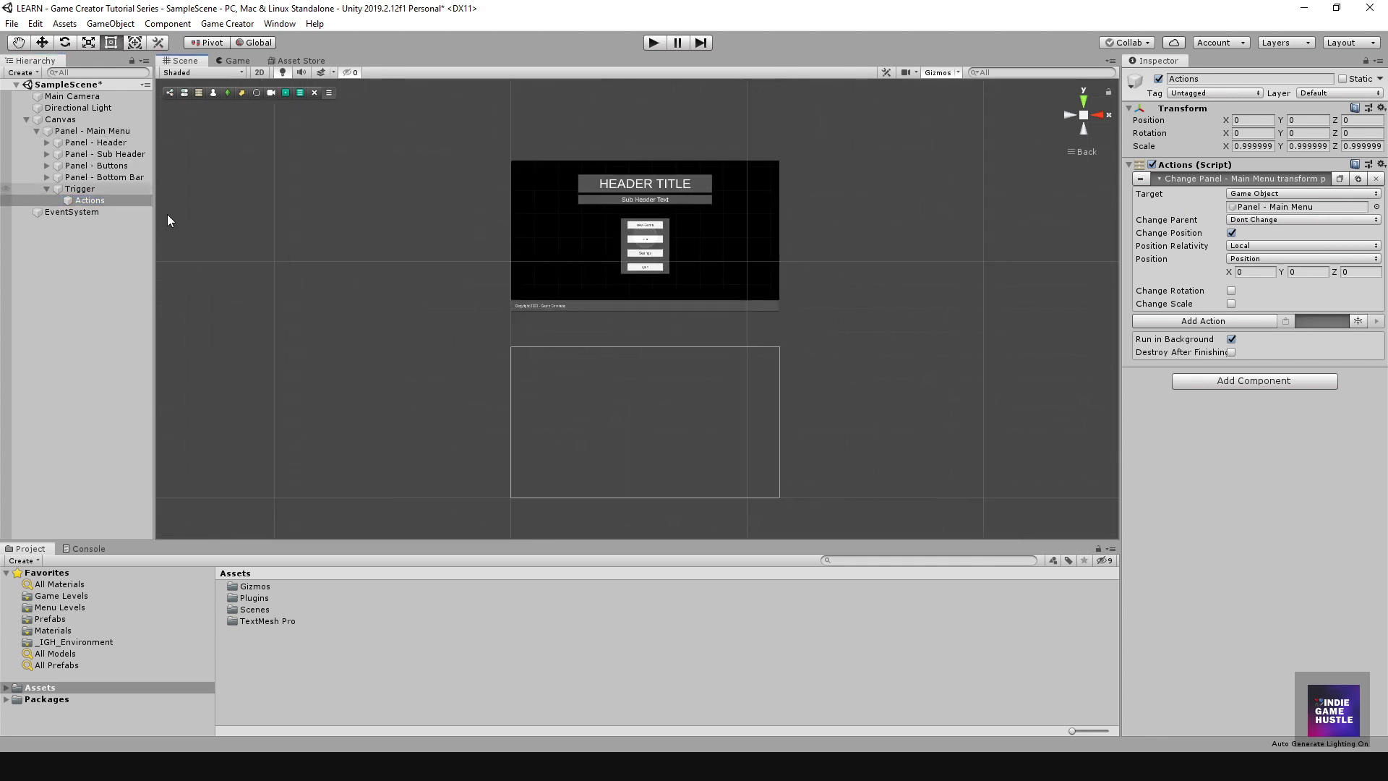
middle_click_drag(686, 424, 717, 409)
left_click(653, 43)
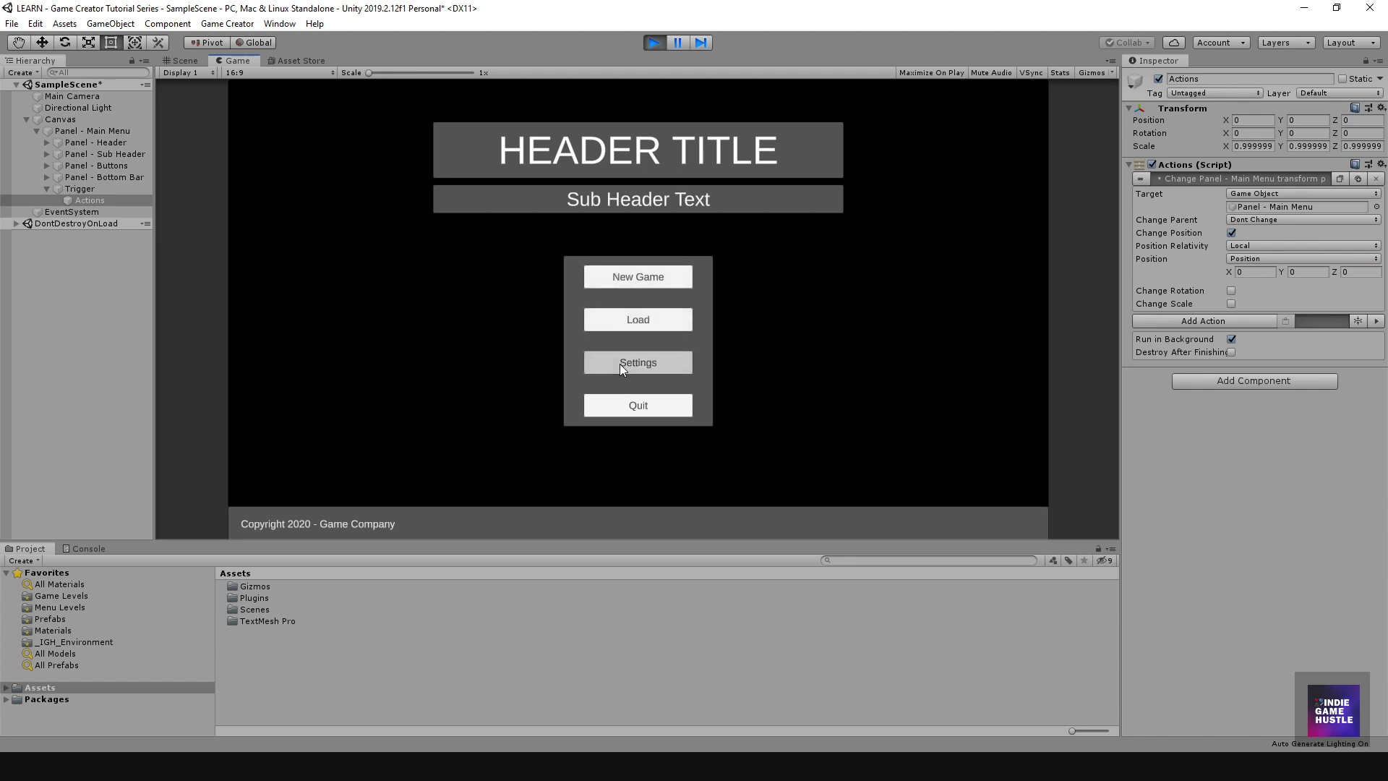
left_click(652, 44)
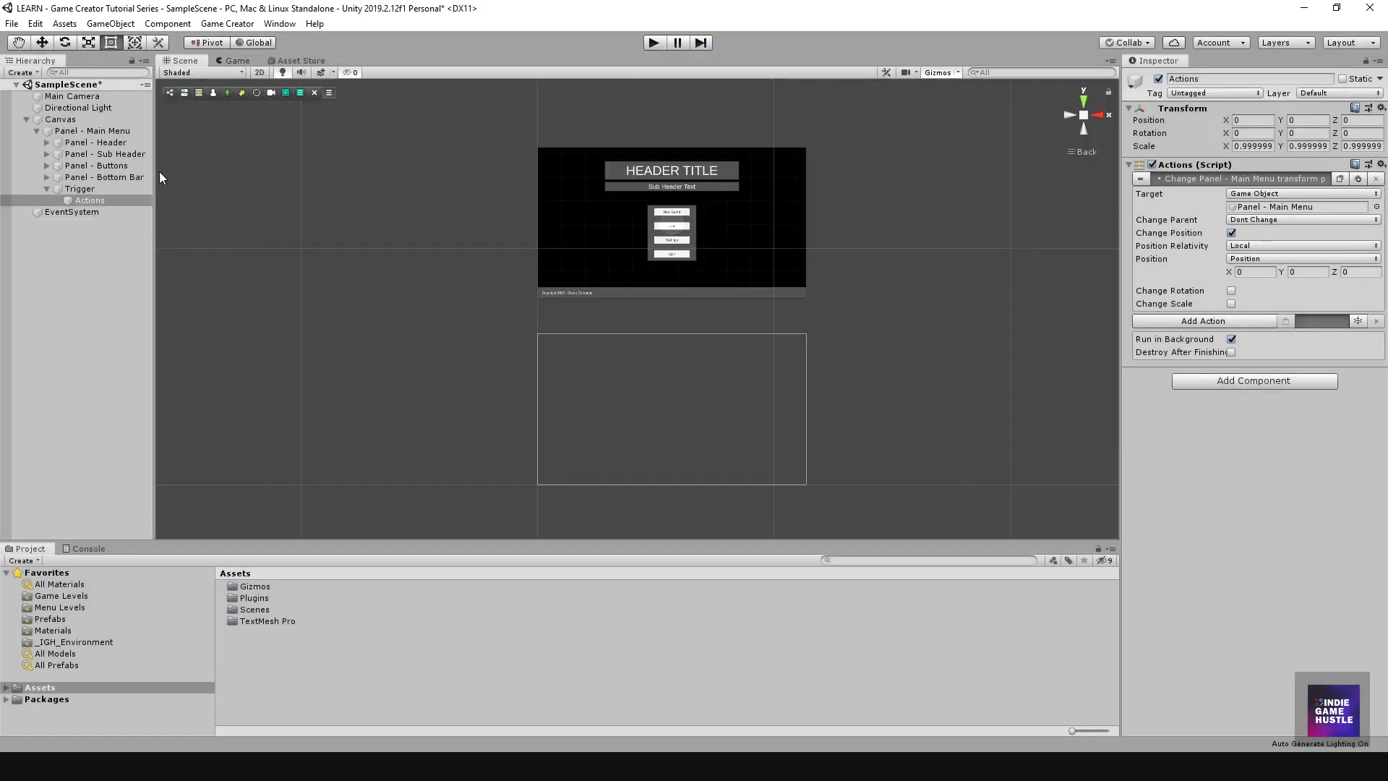
Examine the New Game button's settings inside Panel - Buttons and collapse the group again.
left_click(47, 165)
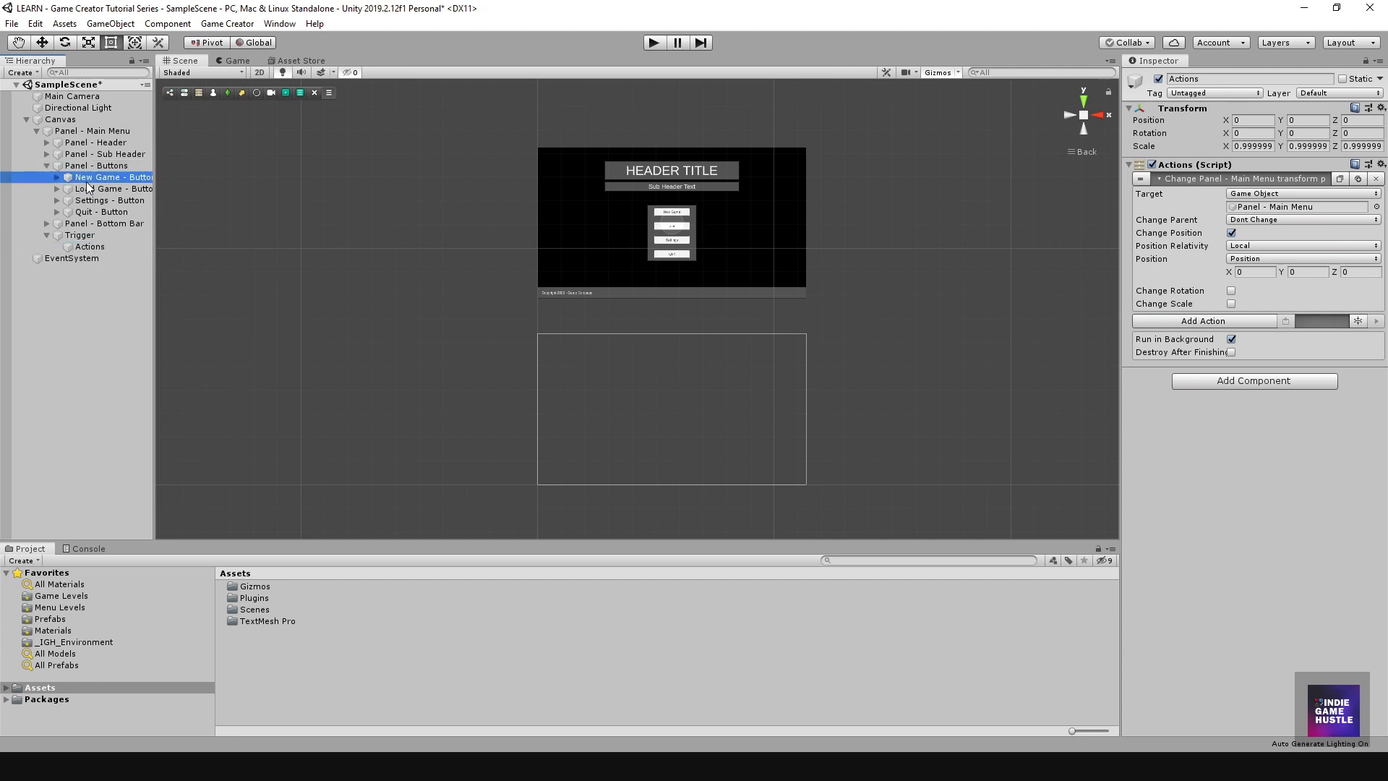
left_click(87, 177)
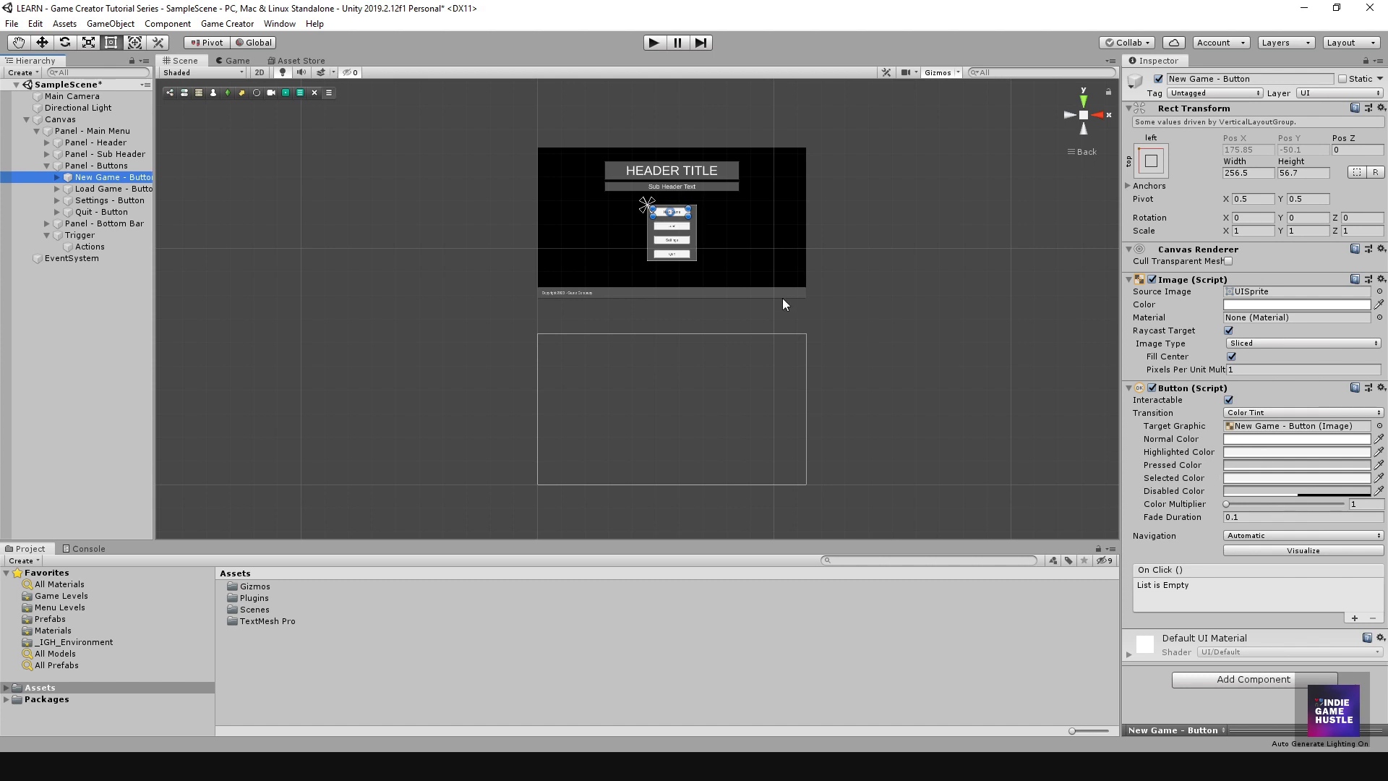
middle_click_drag(774, 285, 736, 287)
left_click(363, 329)
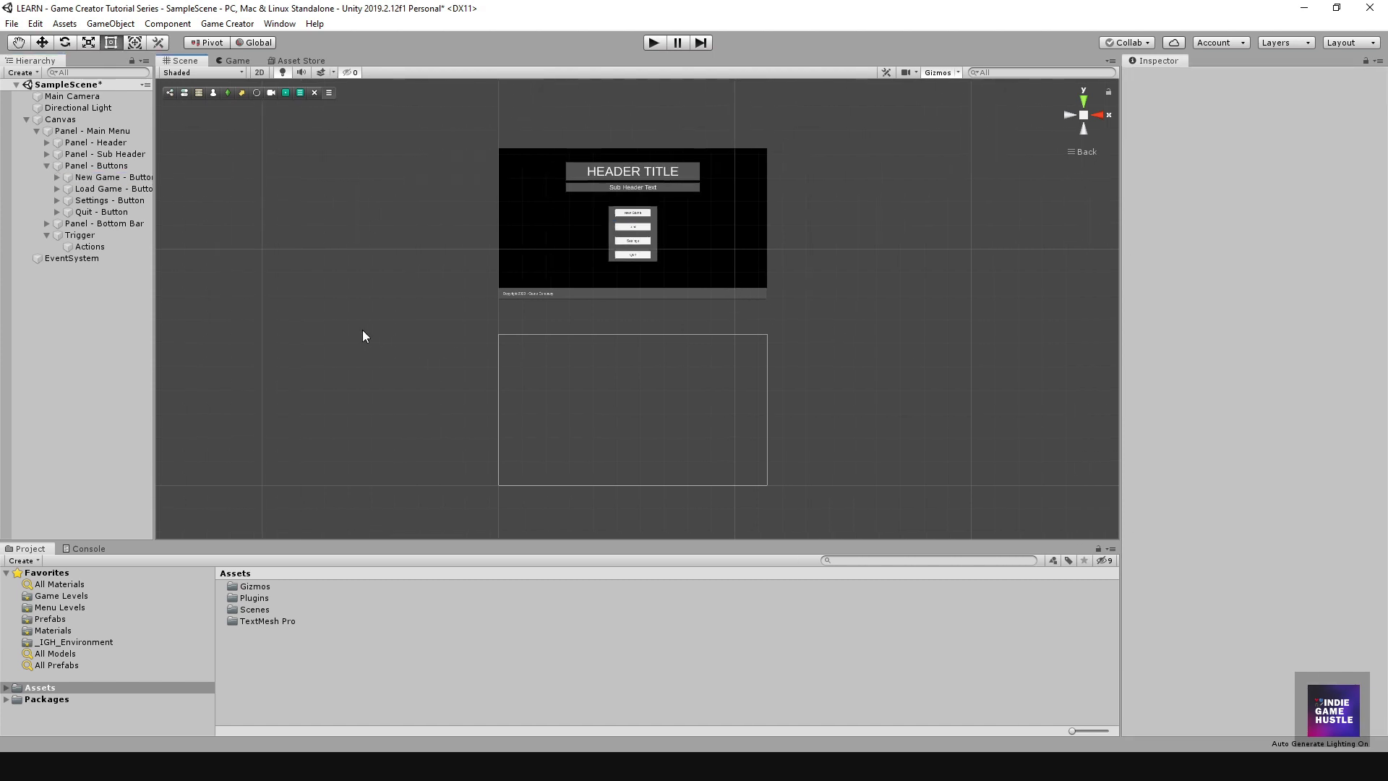
middle_click_drag(575, 311, 574, 316)
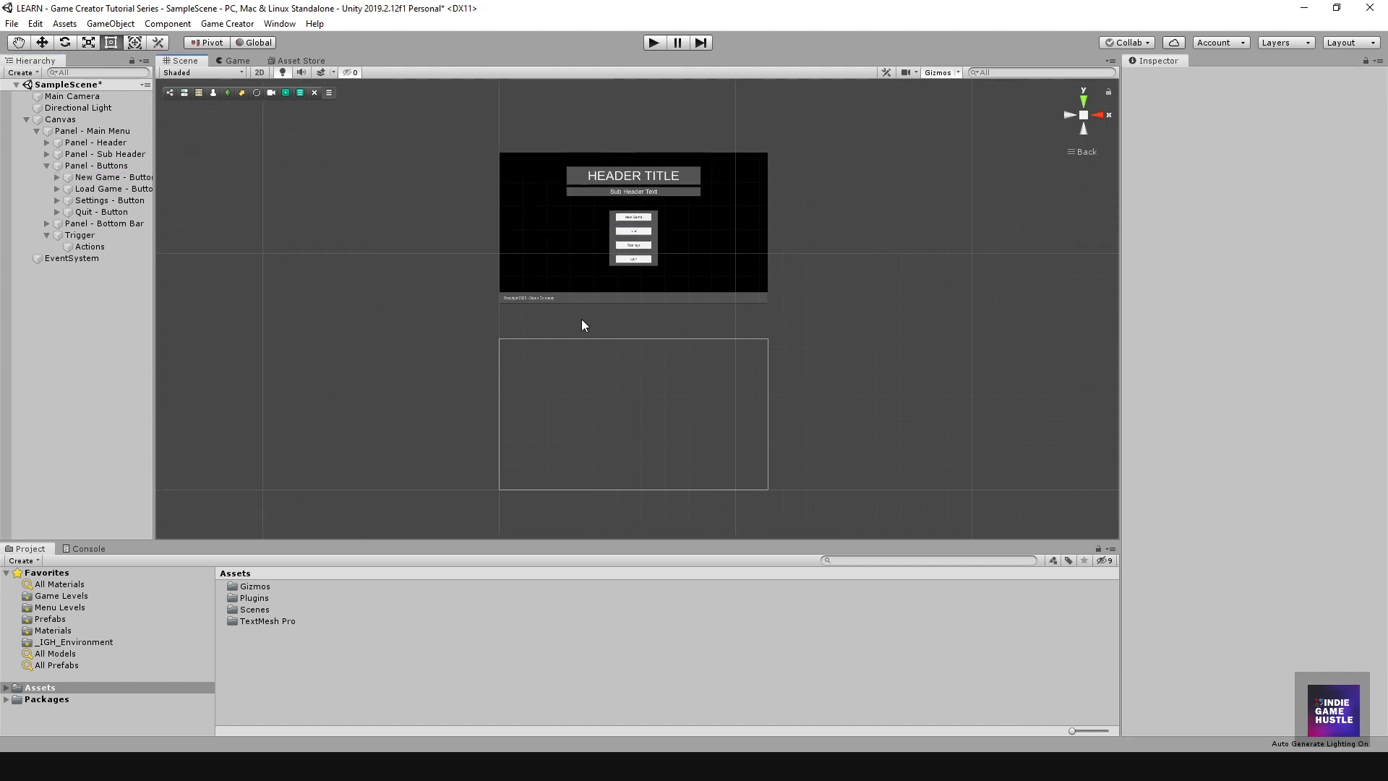
left_click(47, 166)
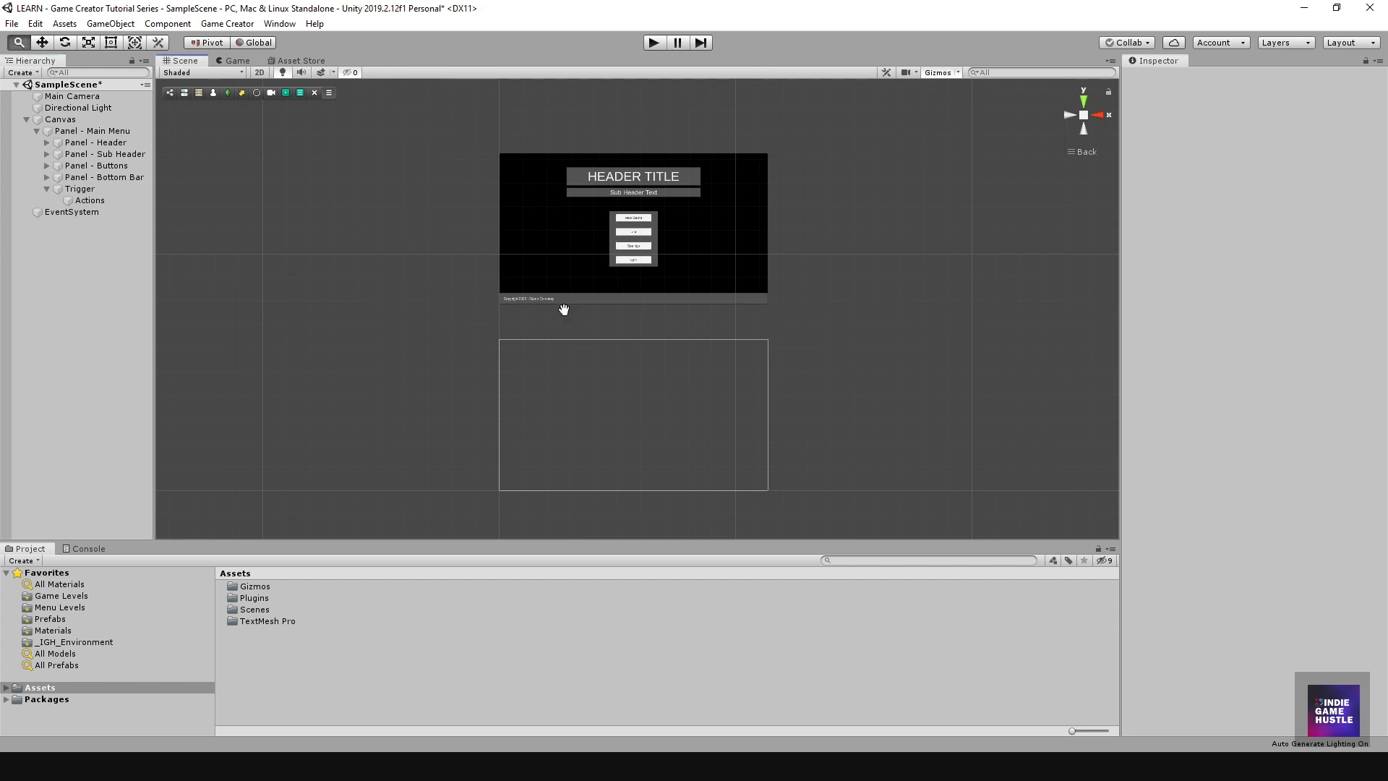
middle_click_drag(565, 310, 564, 333)
middle_click_drag(694, 408, 698, 389)
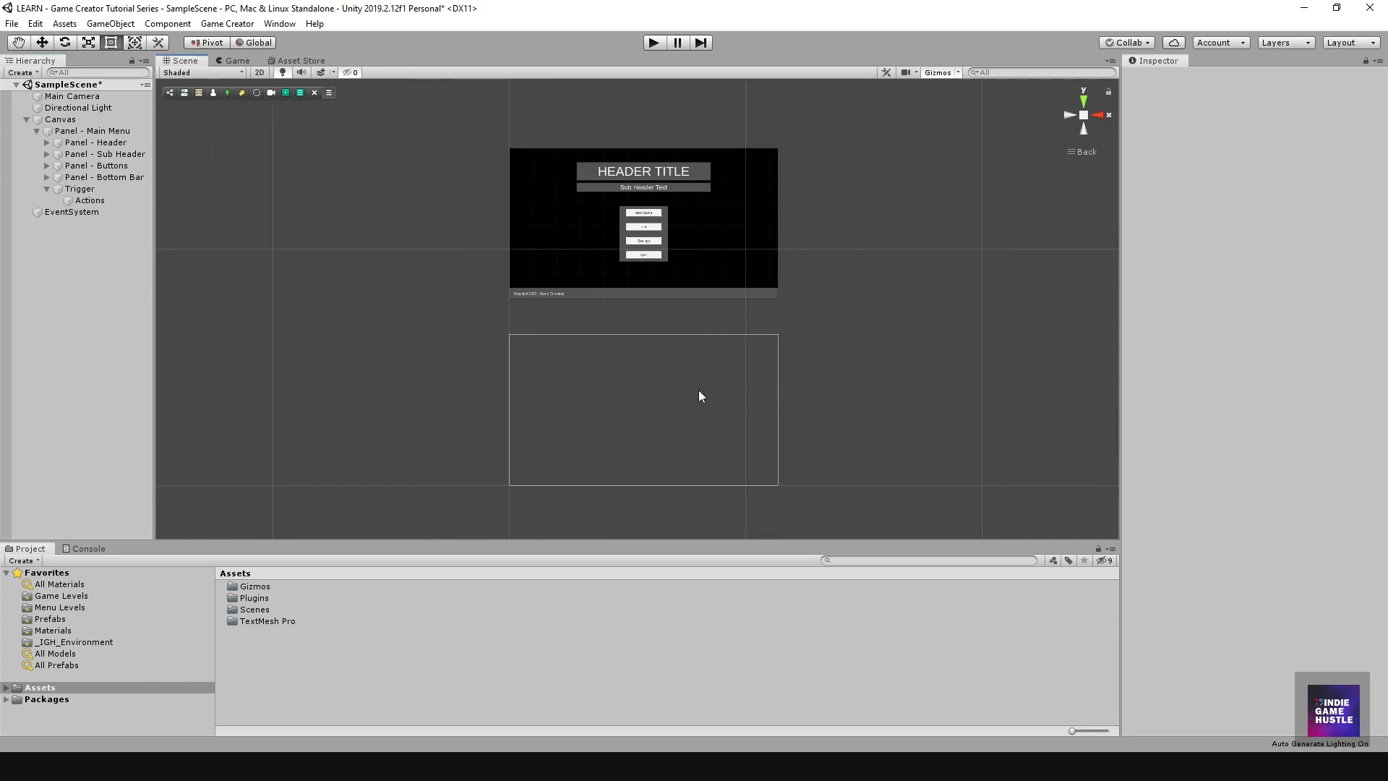
Collapse Panel - Main Menu and add a new UI Panel as a child of the Canvas.
left_click(36, 130)
left_click(62, 120)
right_click(62, 121)
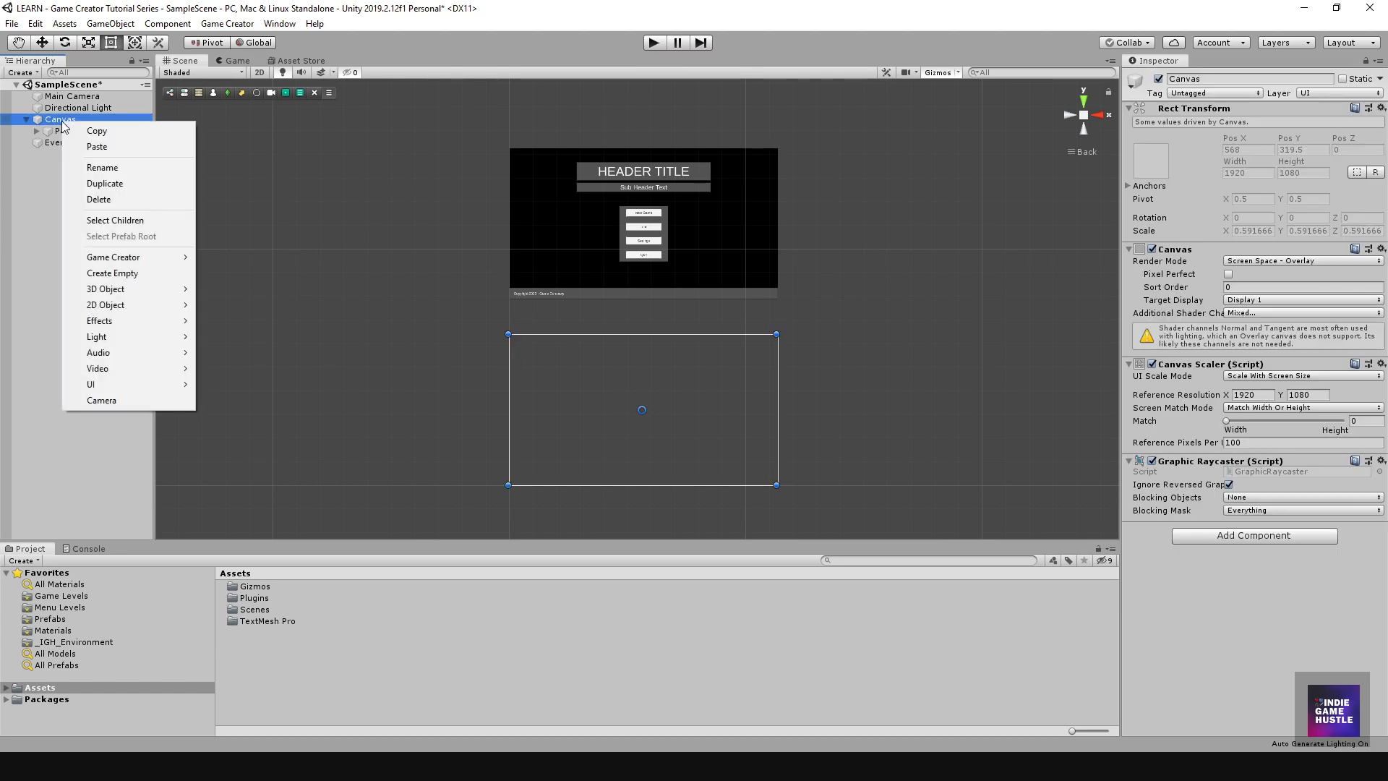
mouse_move(160, 384)
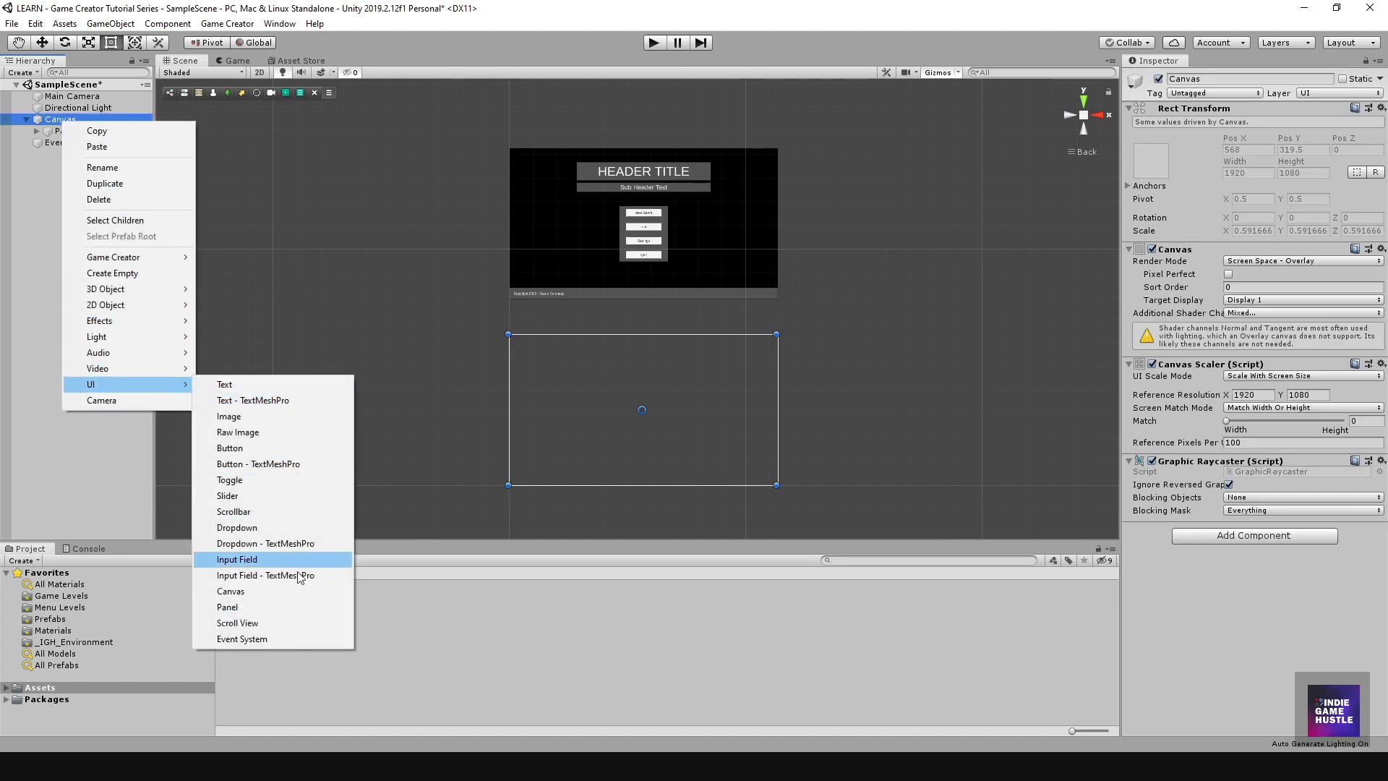
left_click(272, 601)
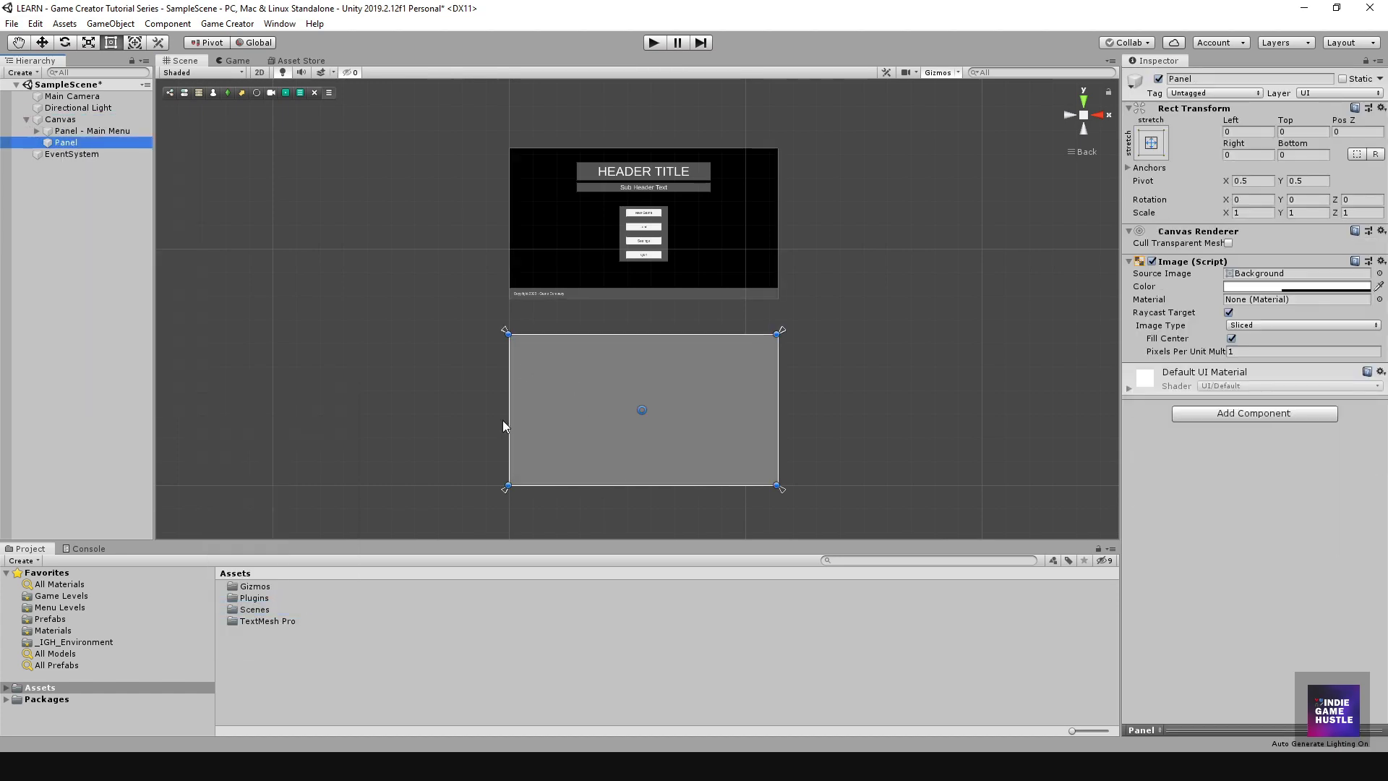
scroll(602, 314, "up", 2)
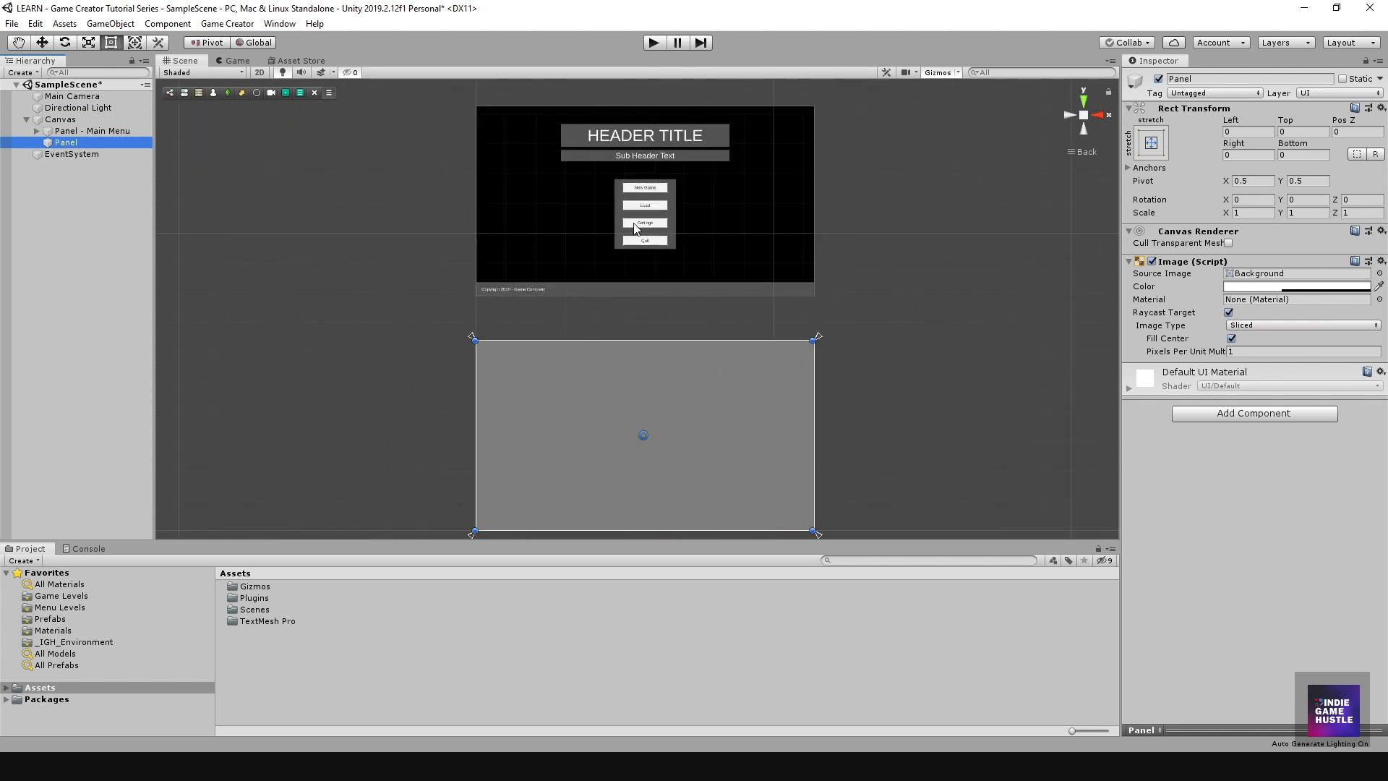
middle_click_drag(647, 363, 674, 275)
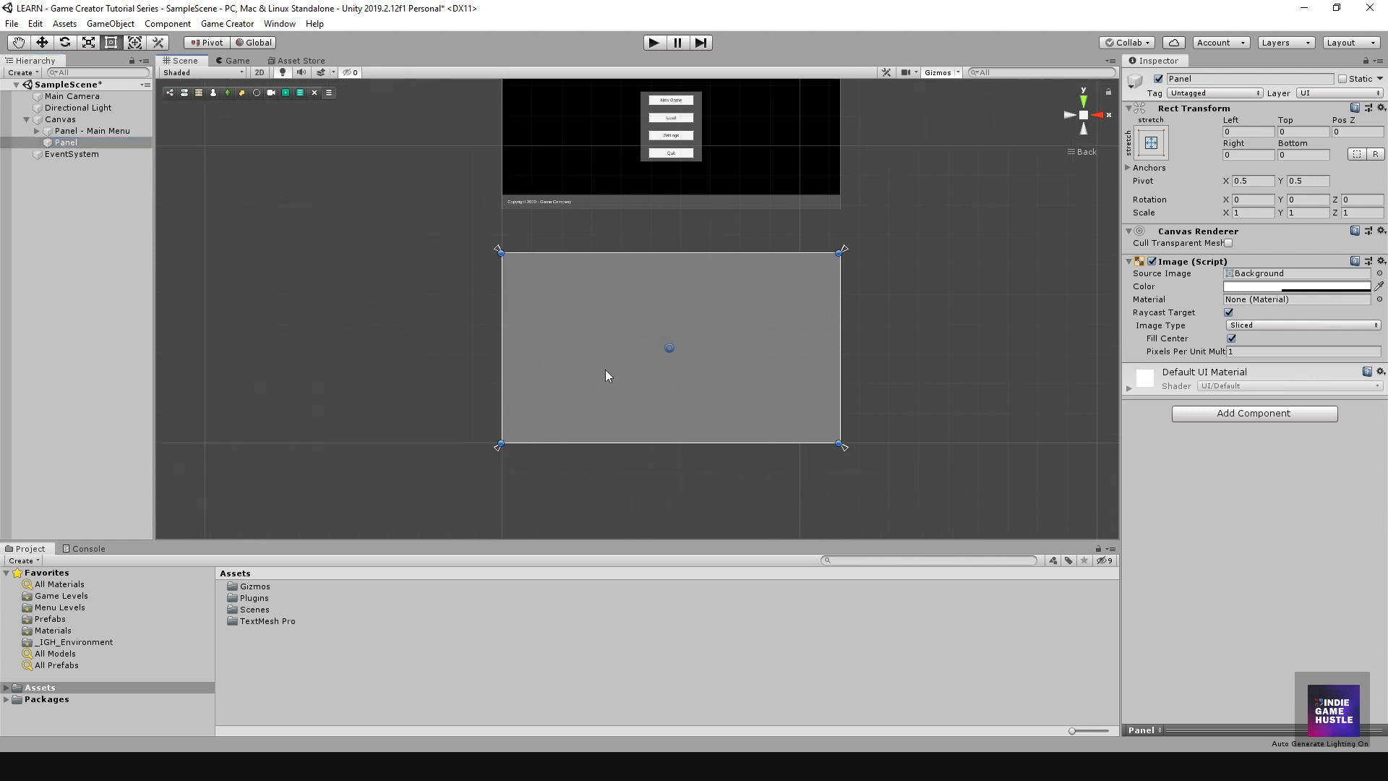
middle_click_drag(649, 372, 649, 454)
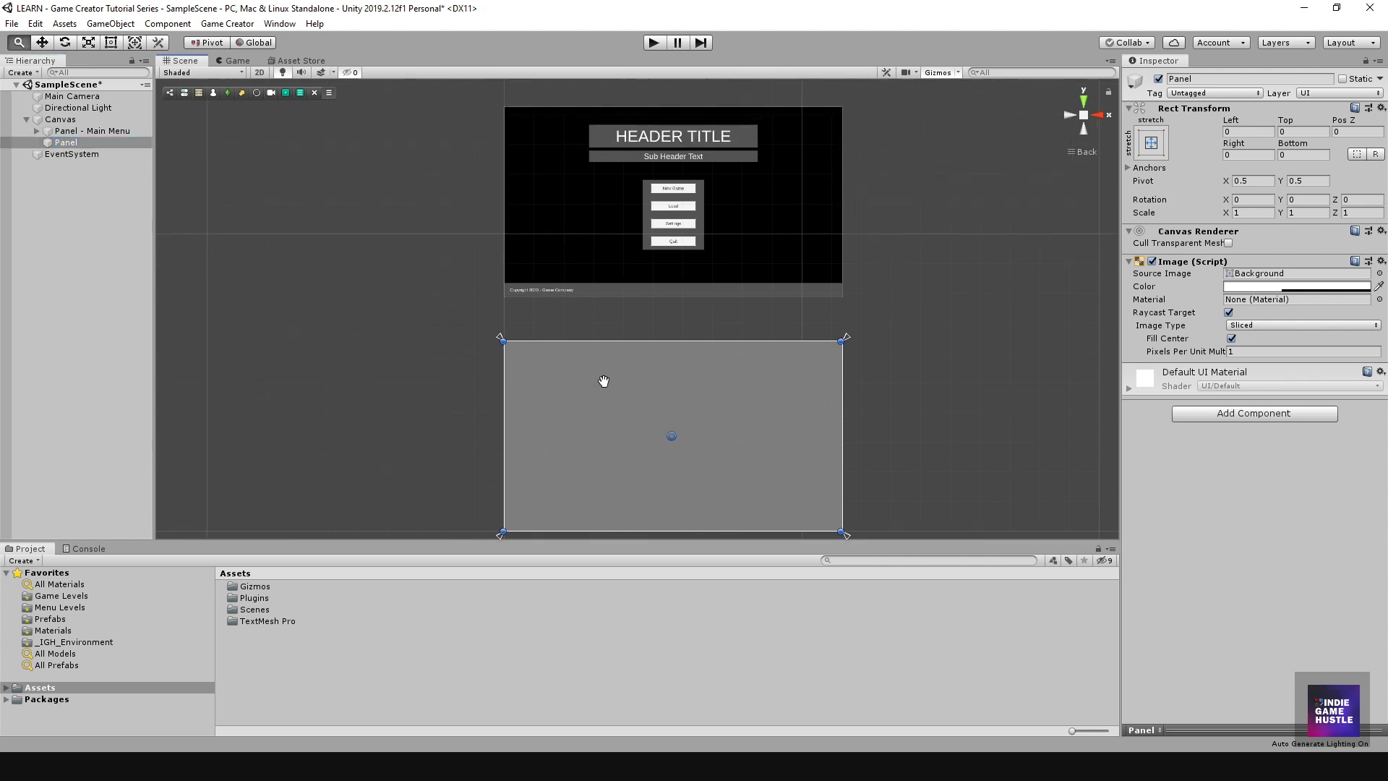
scroll(602, 379, "down", 2)
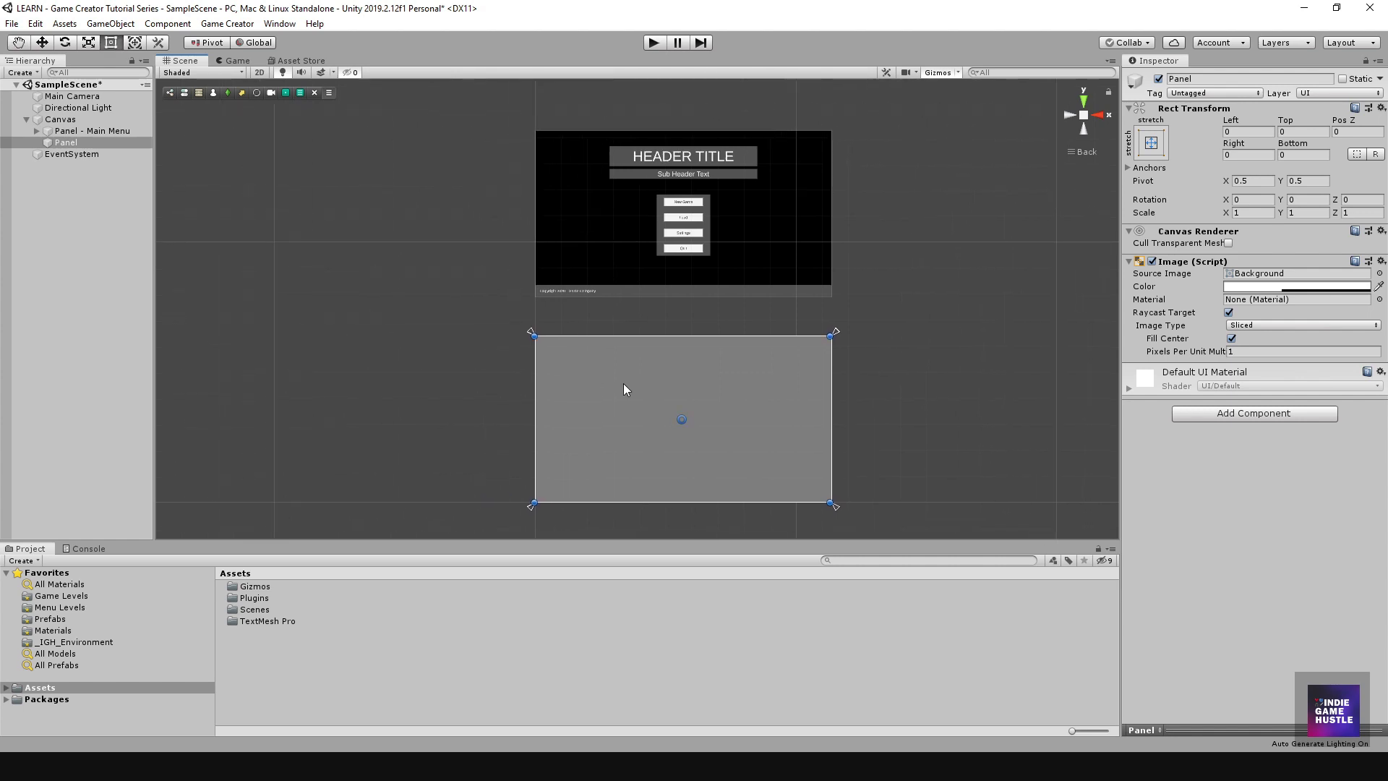